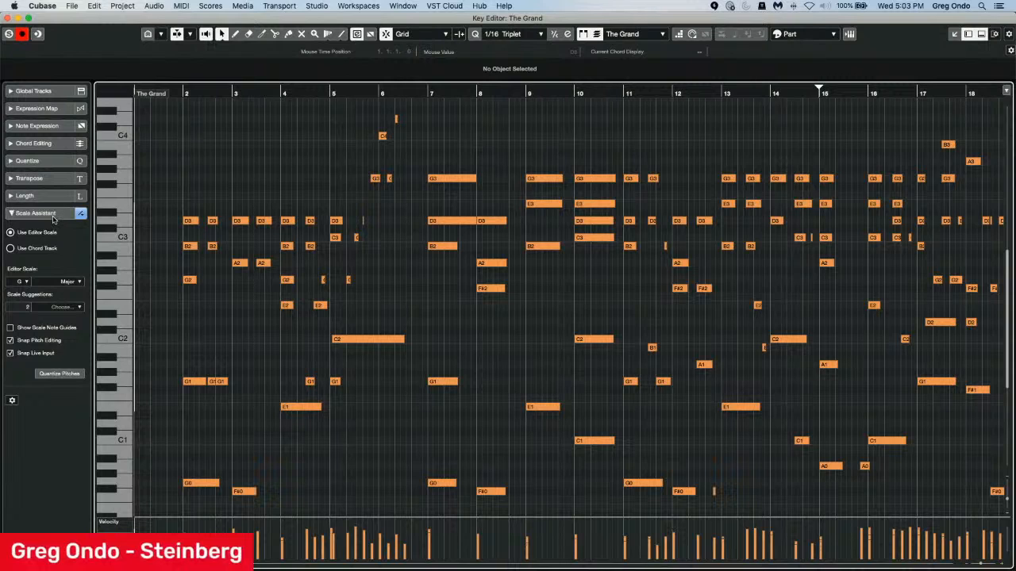
Collapse the Scale Assistant section, and open and close the note expression editor of the long C2 note at bar 5.
click(53, 214)
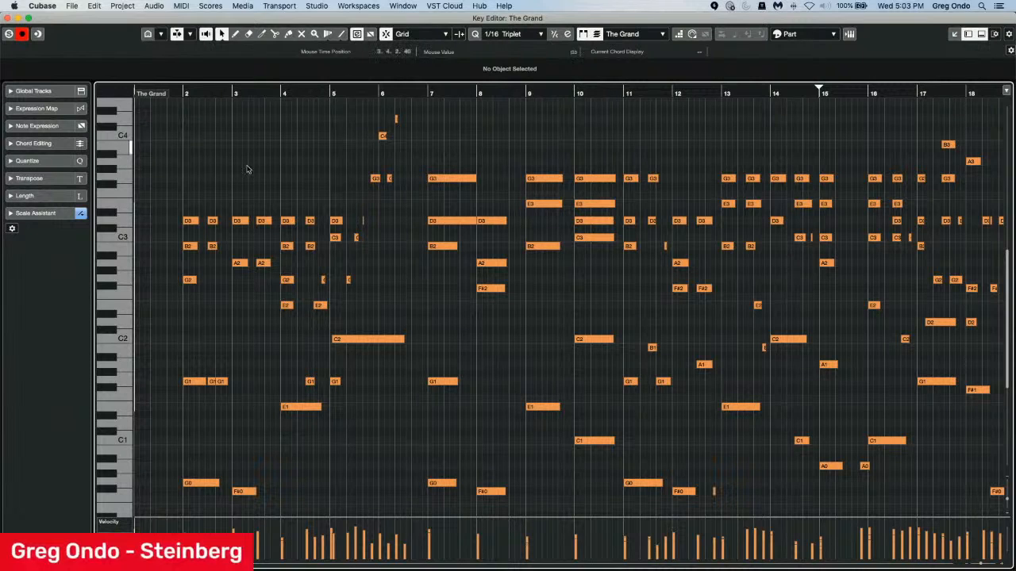
double_click(364, 342)
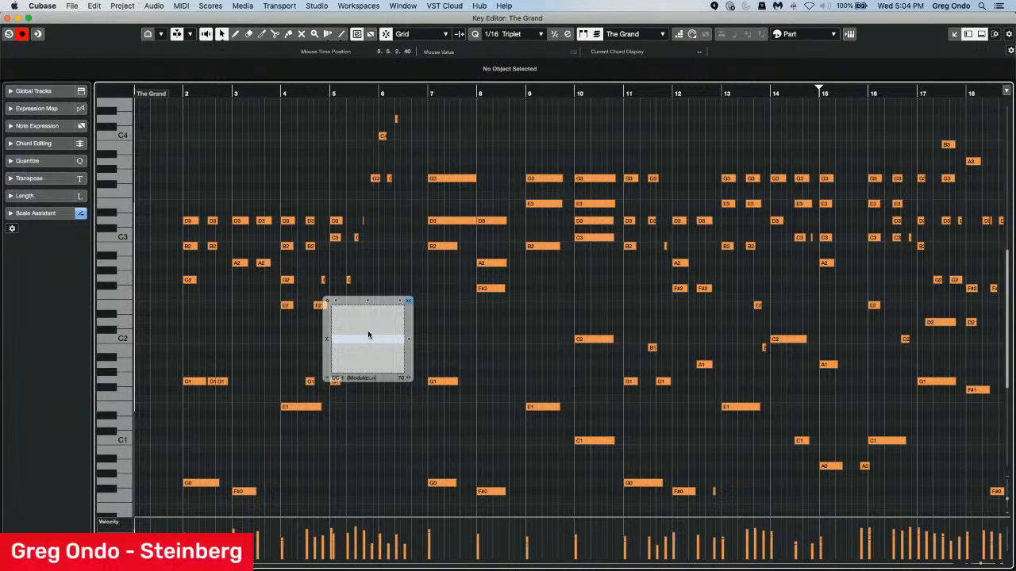
click(444, 321)
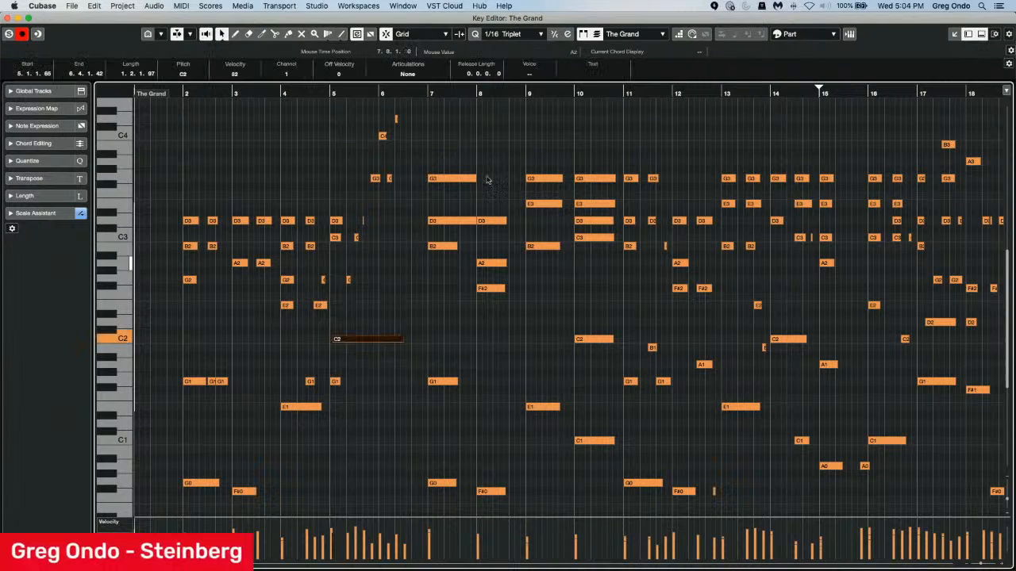
click(380, 330)
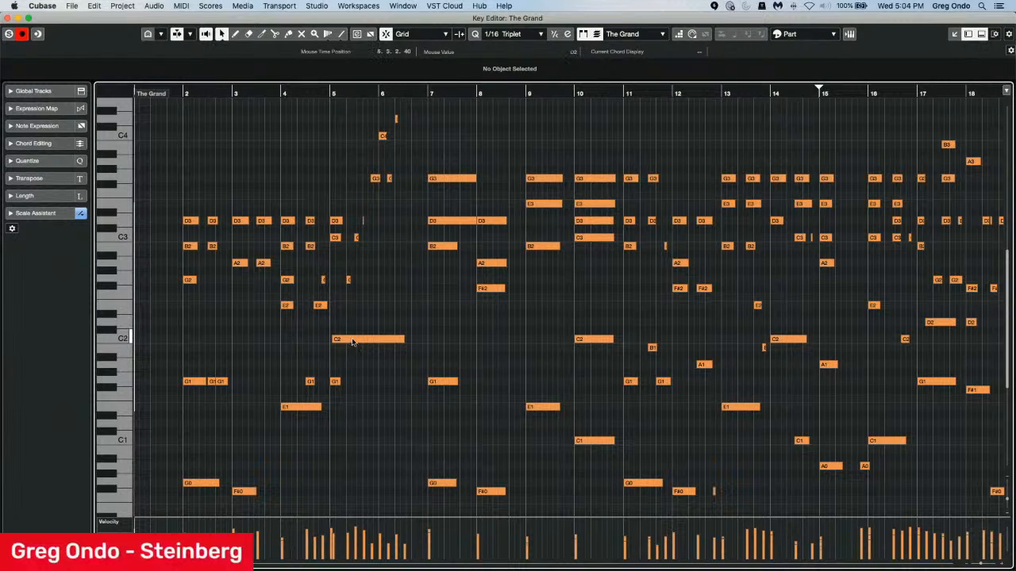
Delete the long C2 note at bar 5 and undo the deletion.
click(358, 343)
key(Delete)
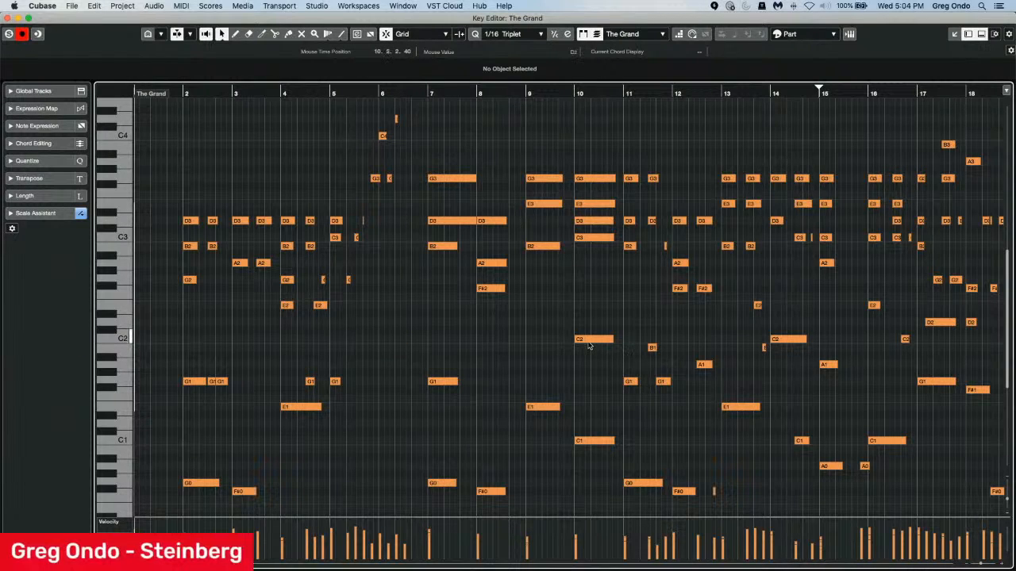
key(super+z)
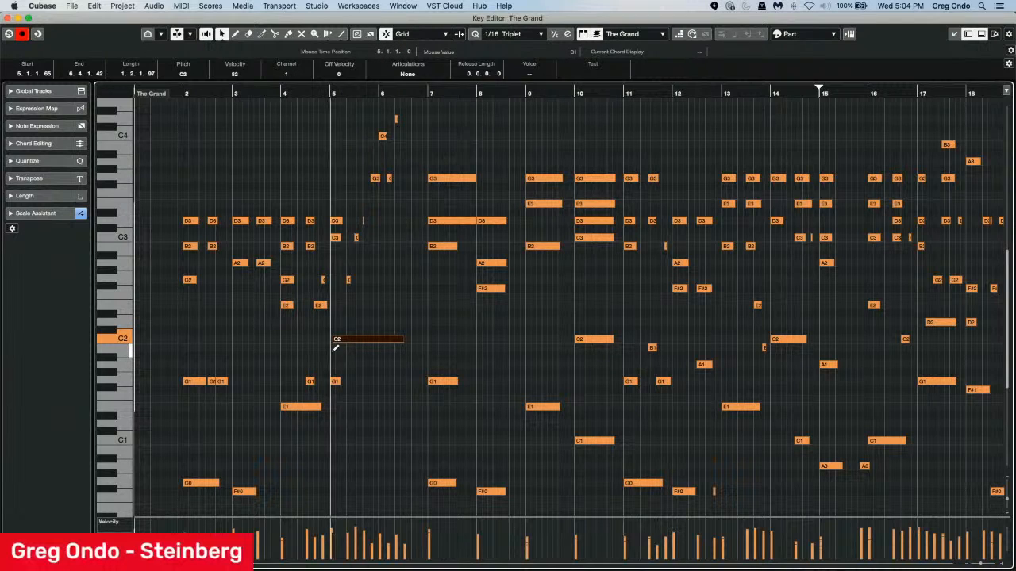
Draw a B1 note from bar 5 to about 7.4.1, split it at 6.2.1, and shift the second piece to end at bar 8.
drag(332, 348, 454, 350)
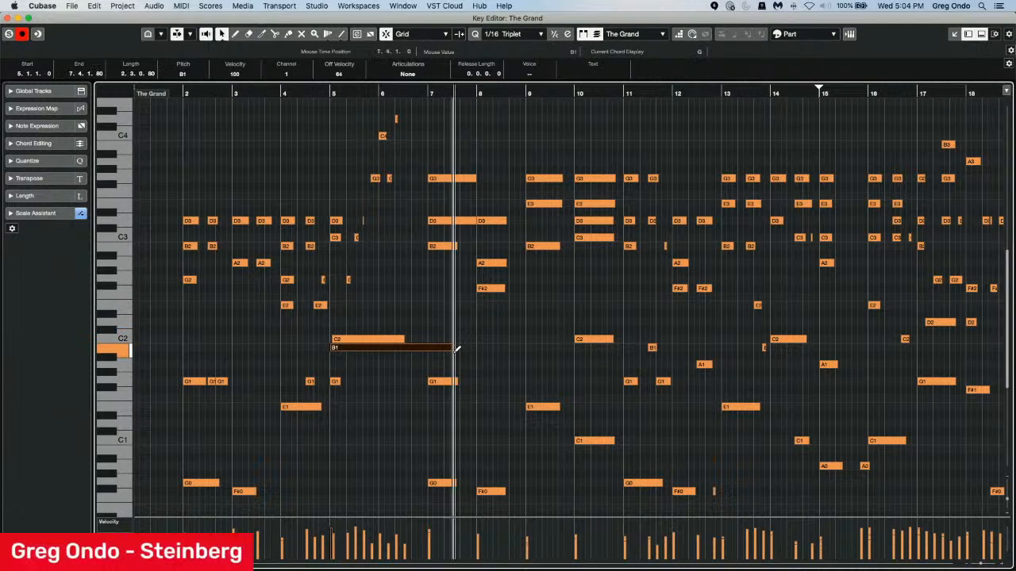
alt+click(388, 348)
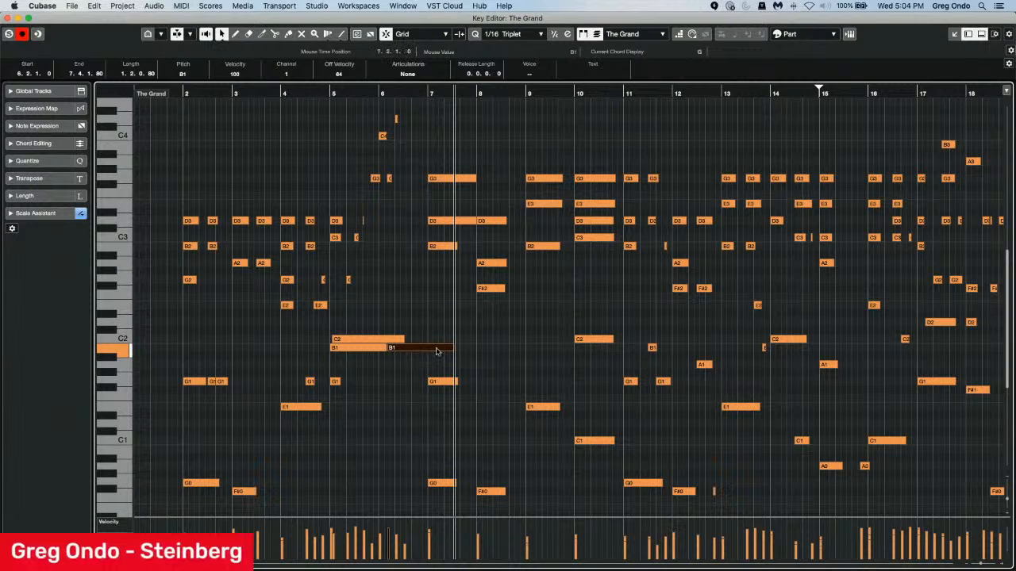
drag(434, 349, 478, 348)
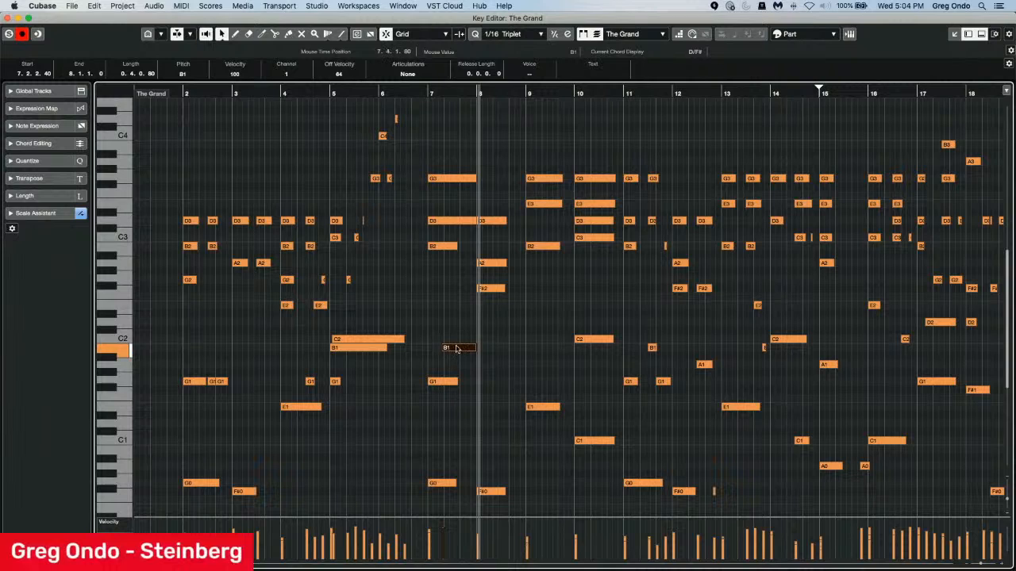
Delete both pieces of the drawn B1 note below the long C2 note.
key(Delete)
click(350, 349)
key(Delete)
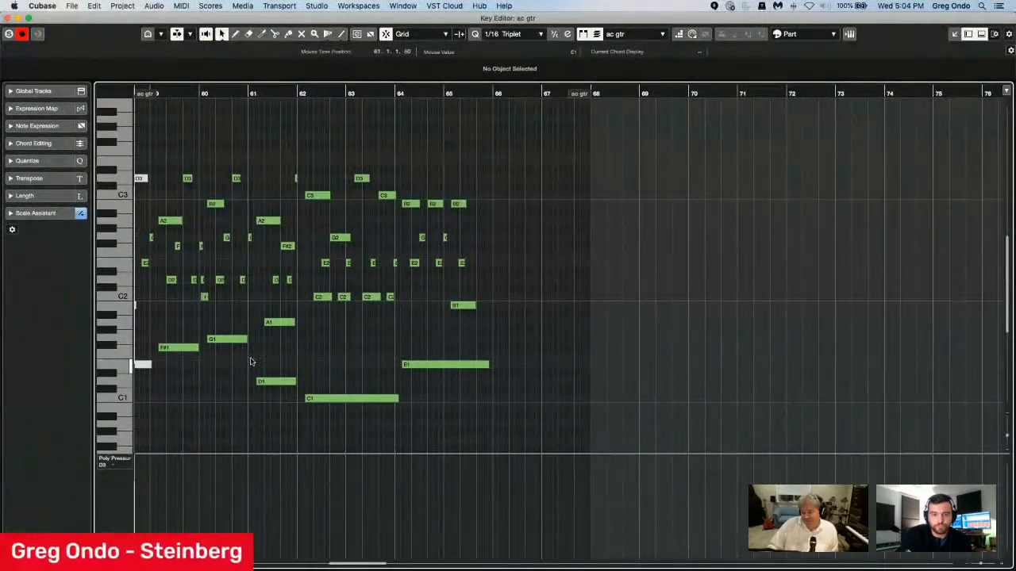
Show CC 1 (Modulation) in the ac gtr controller lane and set the type of new controller events to Ramp.
click(114, 460)
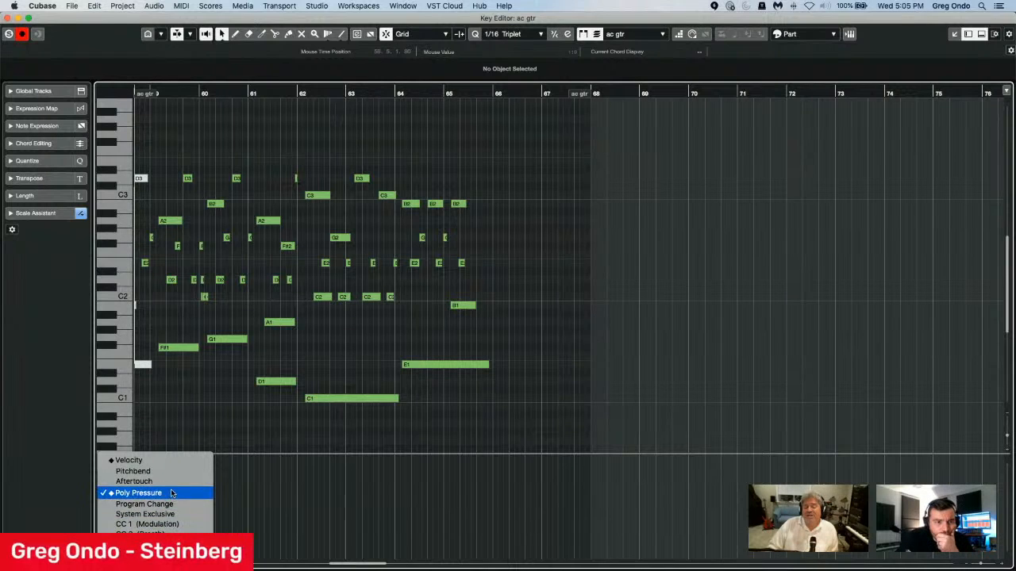
click(171, 525)
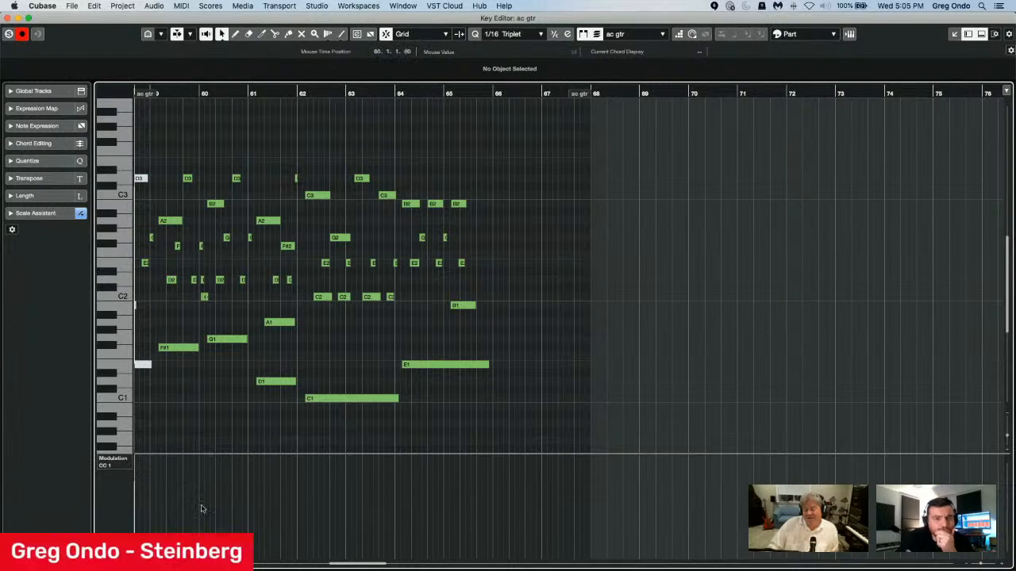
click(114, 563)
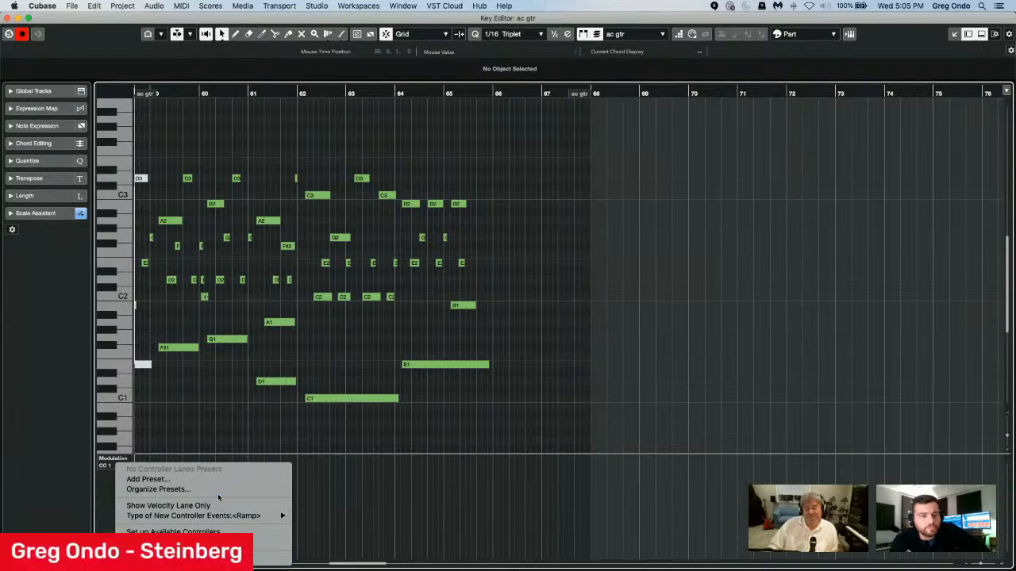
mouse_move(222, 516)
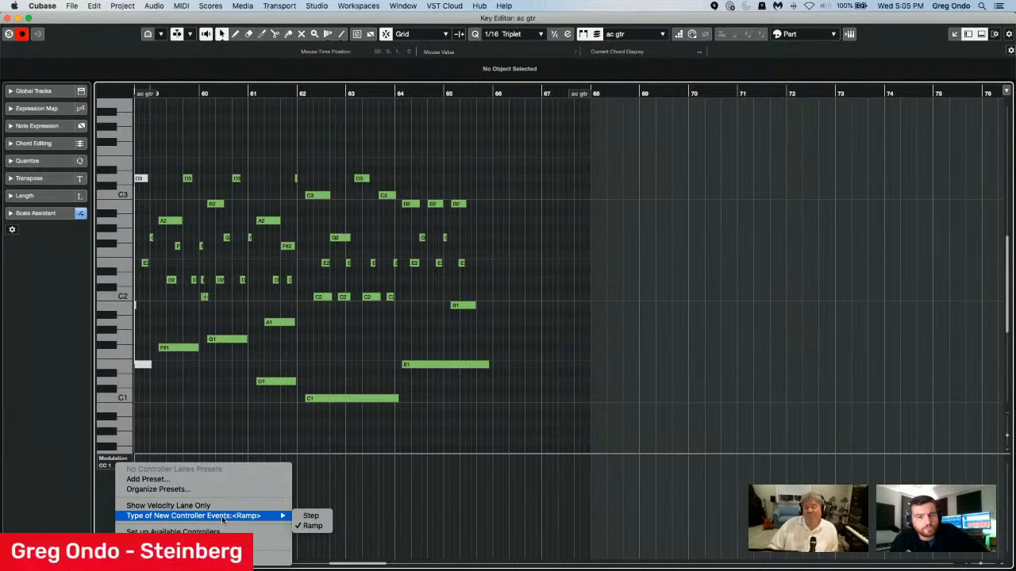
click(313, 526)
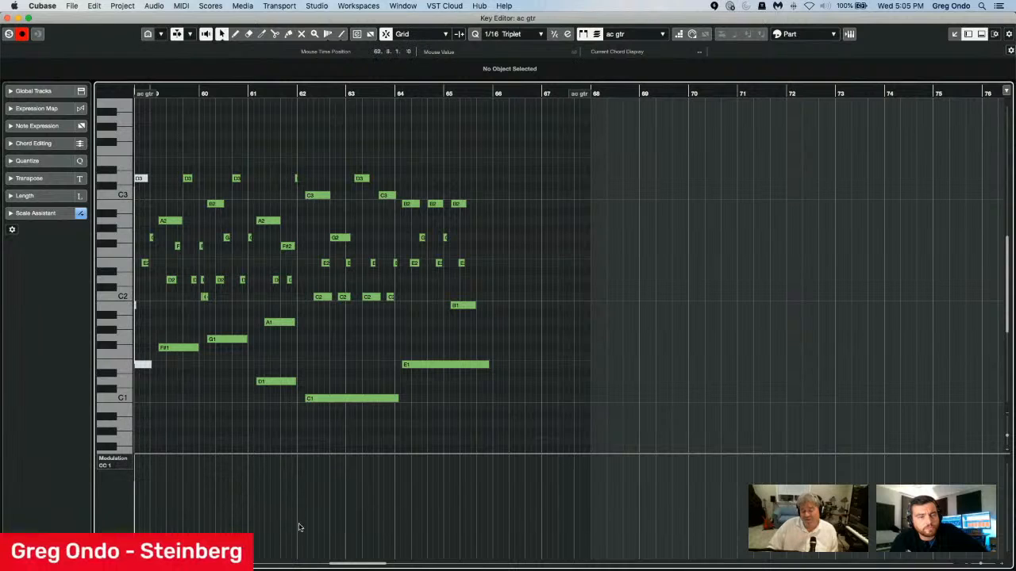
Draw modulation ramps peaking near bar 62, dipping near bar 63, rising to about 90 at 64.6 and falling to a point near bar 66.
right_click(210, 527)
click(225, 528)
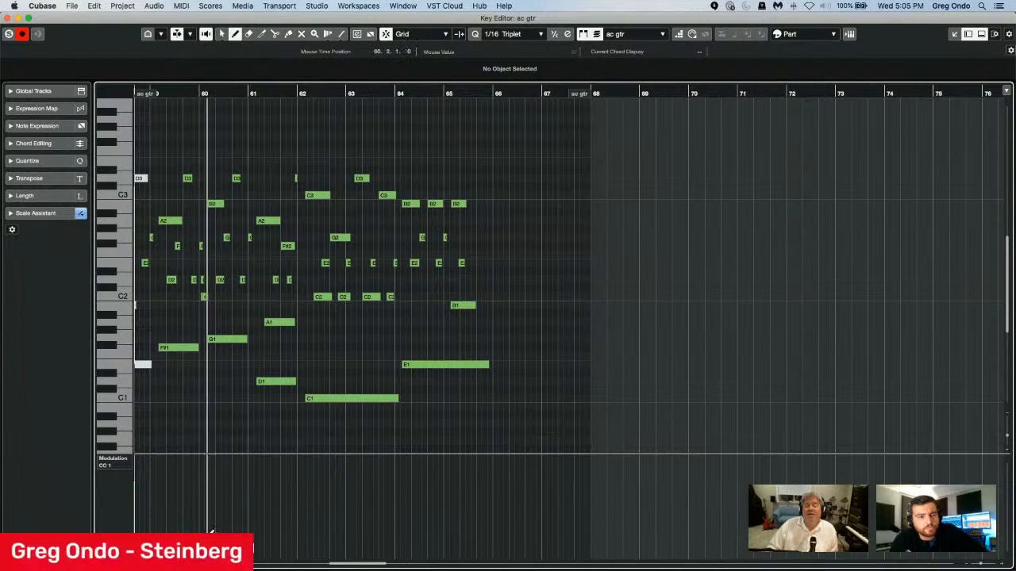
mouse_move(307, 484)
mouse_down()
mouse_move(141, 516)
mouse_move(334, 475)
mouse_move(350, 530)
mouse_up()
click(436, 487)
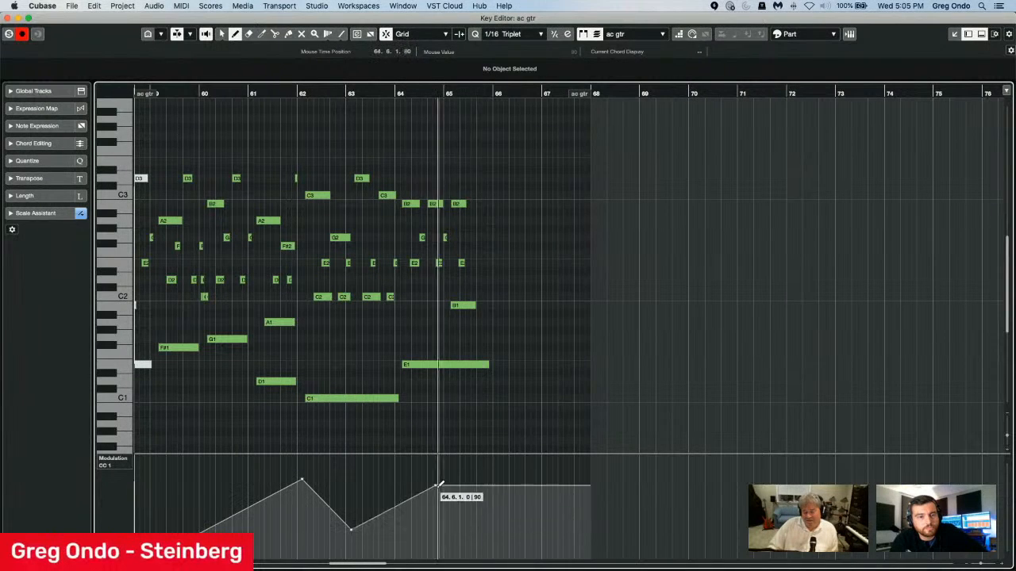
click(496, 520)
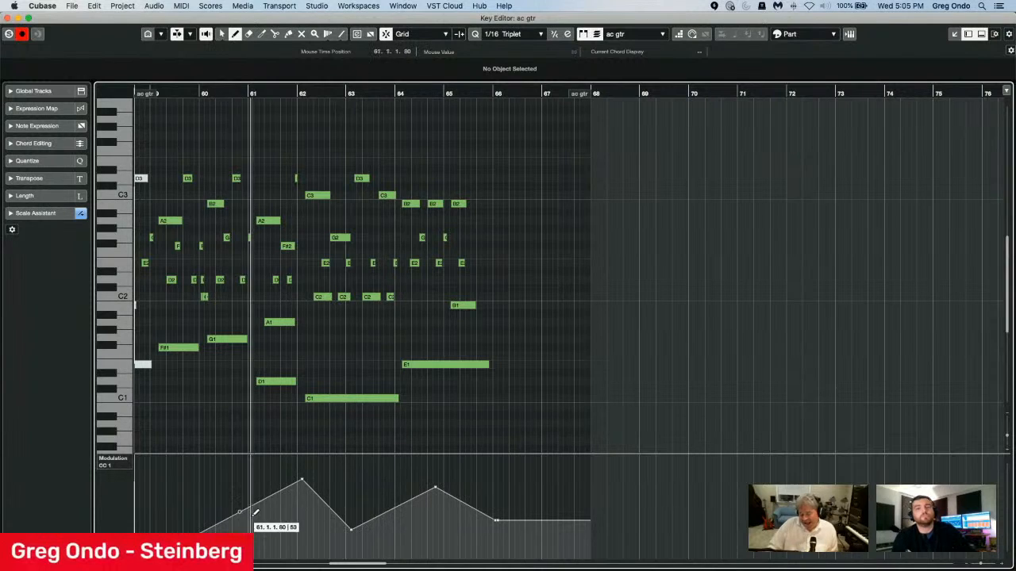
Bend the four straight modulation ramp segments between bars 60 and 66 into curves.
key(1)
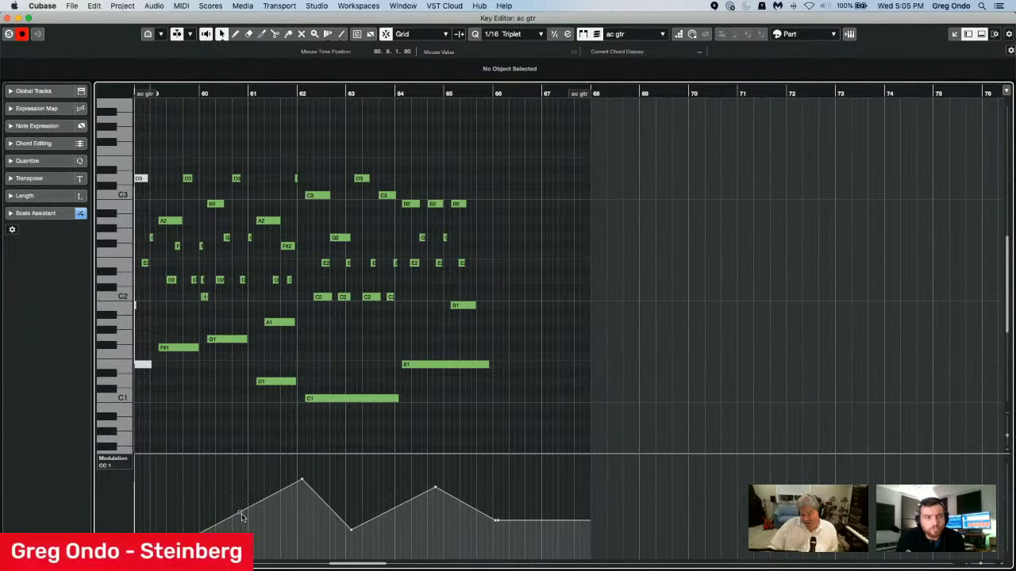
drag(242, 513, 249, 529)
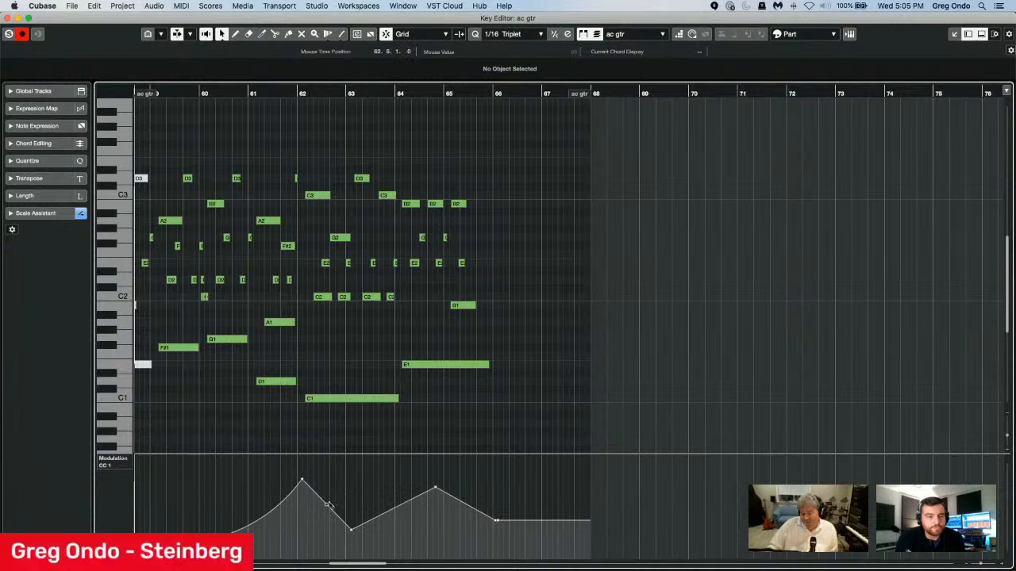
drag(326, 505, 335, 497)
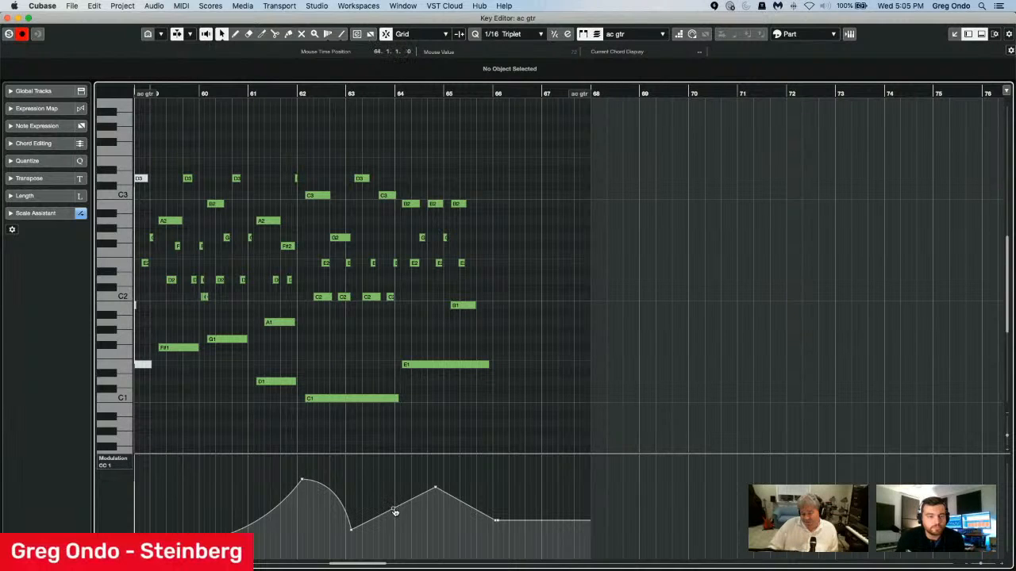
drag(394, 513, 398, 525)
mouse_move(465, 508)
mouse_down()
mouse_move(457, 526)
mouse_move(465, 512)
mouse_up()
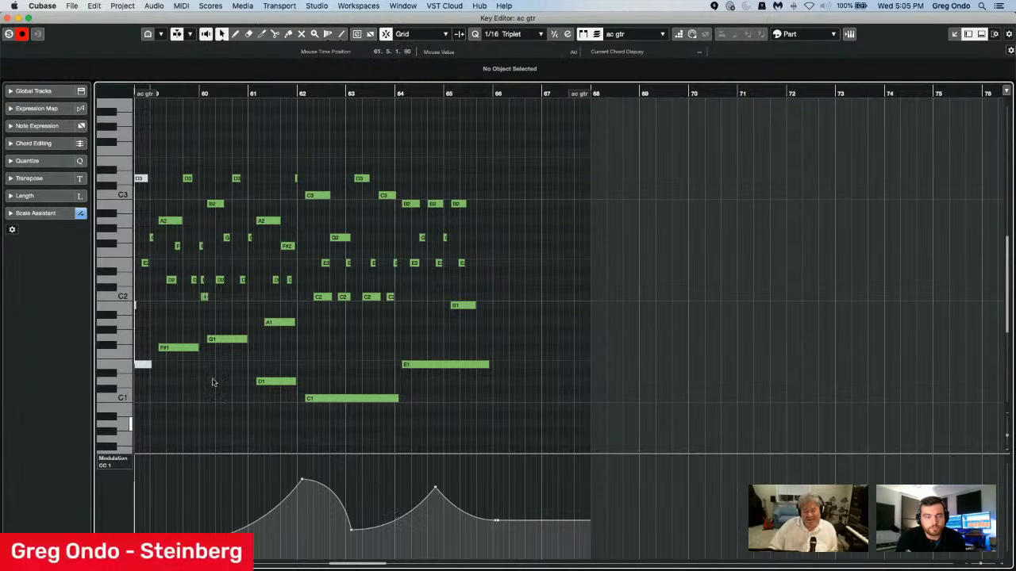
Close the ac gtr editor and open the strings hi and strings low parts together in the Key Editor.
click(8, 18)
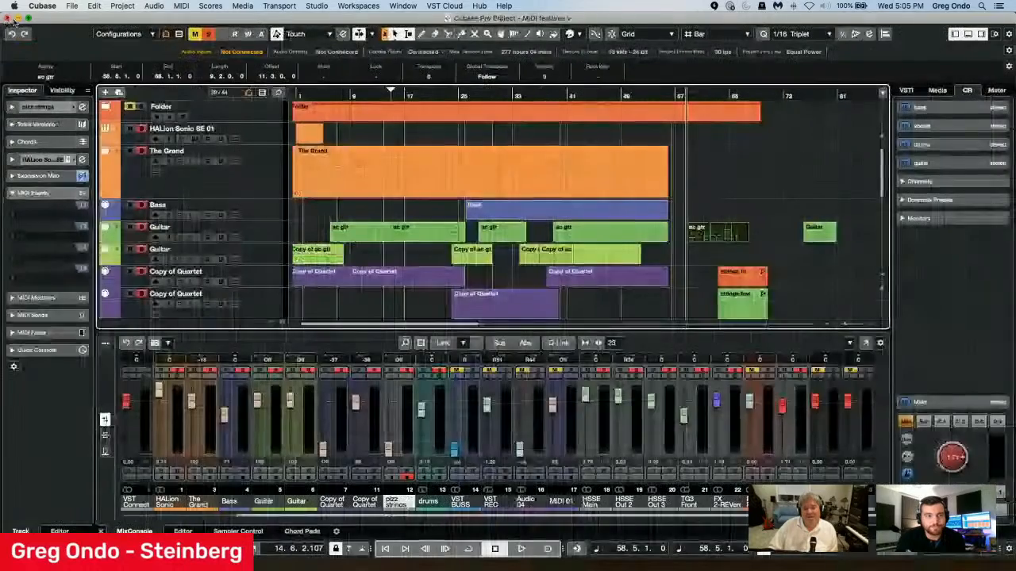
double_click(734, 282)
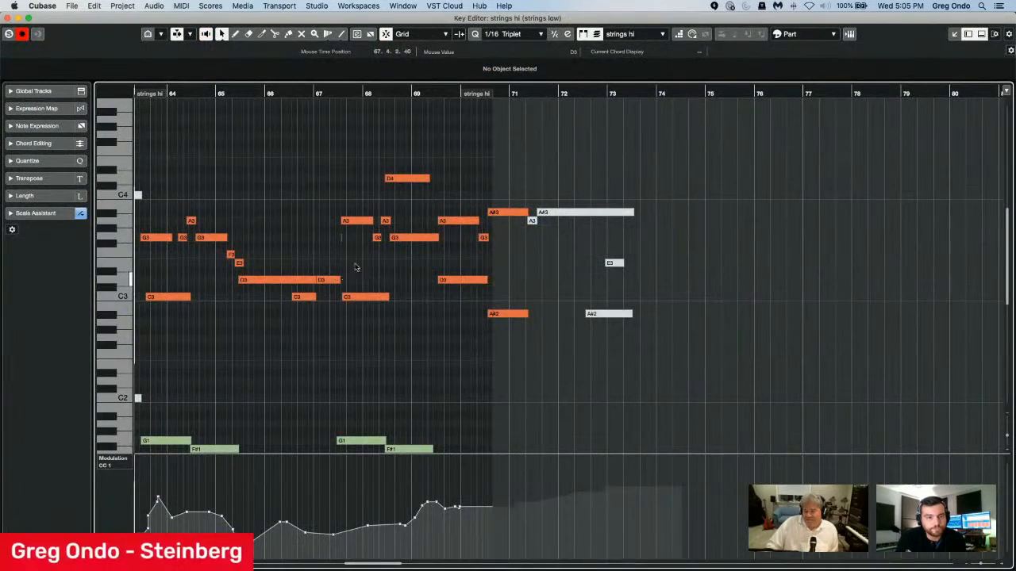
scroll(317, 313, down, 4)
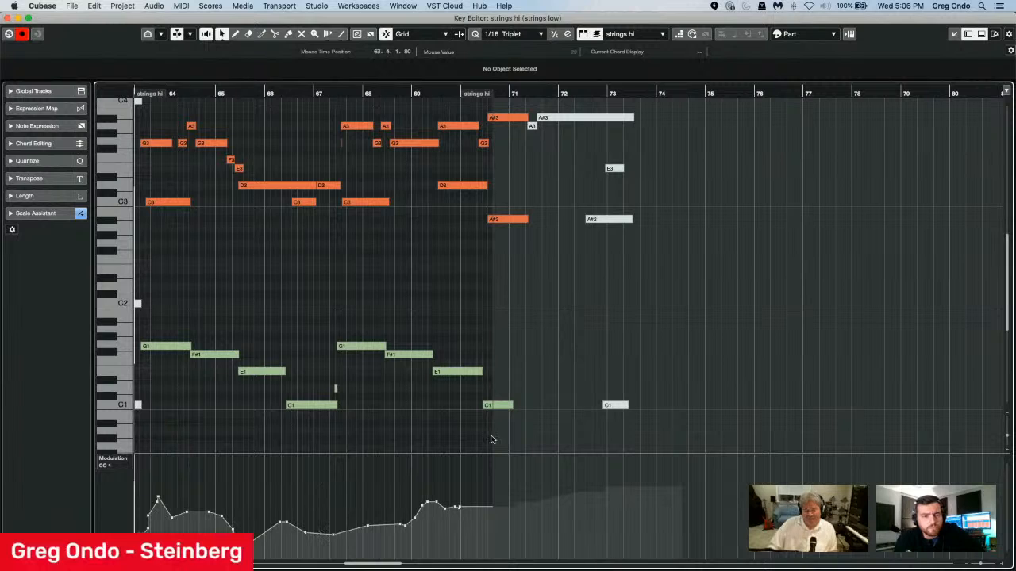
Check the list of parts open for editing, leaving strings hi as the active part.
click(627, 33)
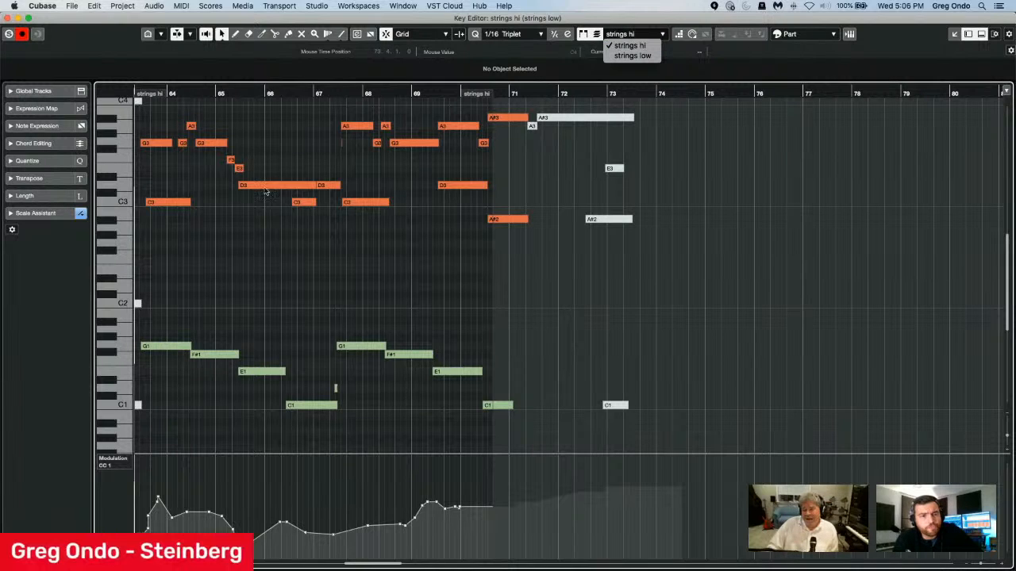
click(361, 271)
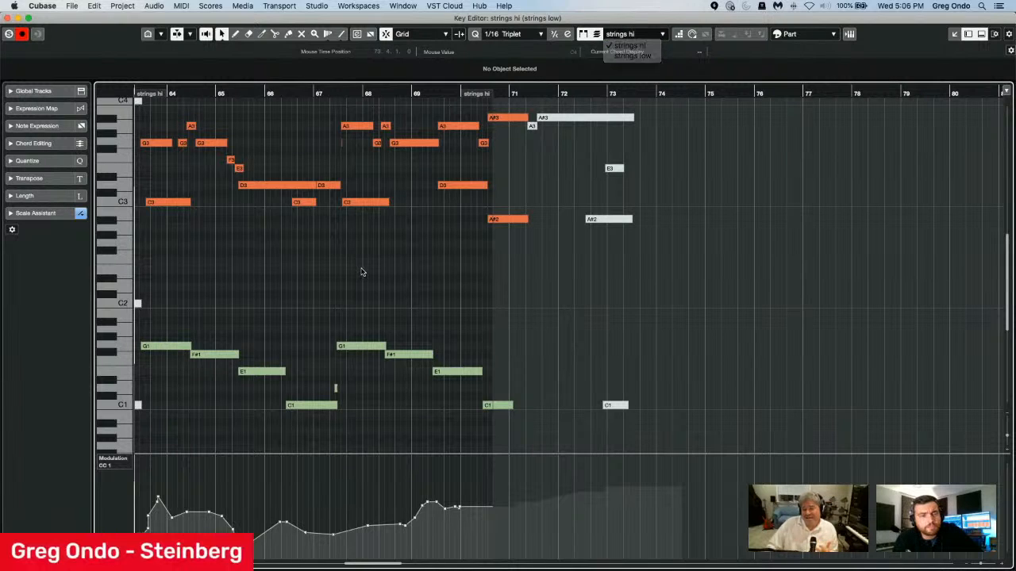
click(633, 32)
click(315, 327)
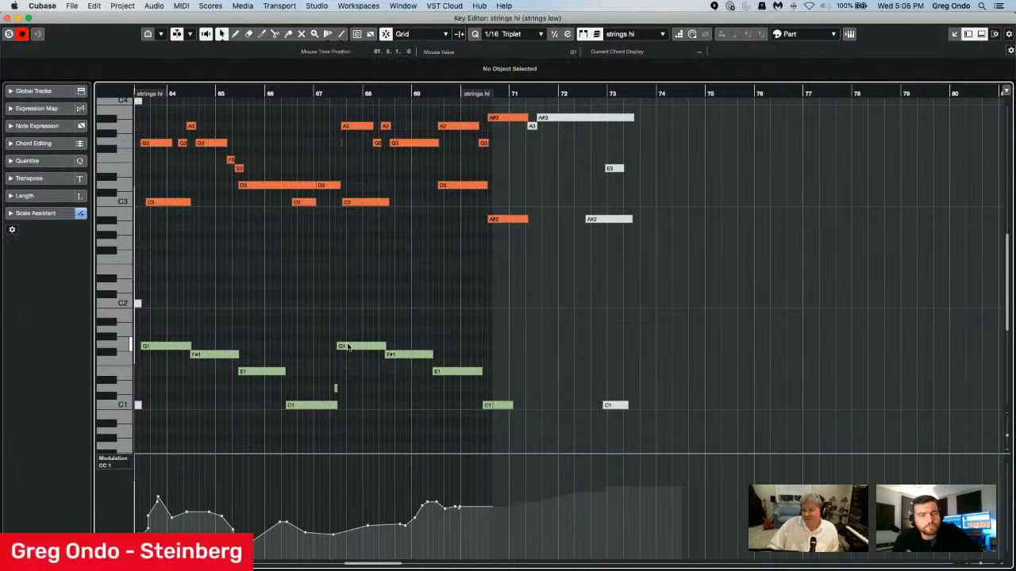
Select notes alternately in strings low and strings hi to compare each part's modulation lane, ending on the strings hi C3 note near bar 68.
click(353, 349)
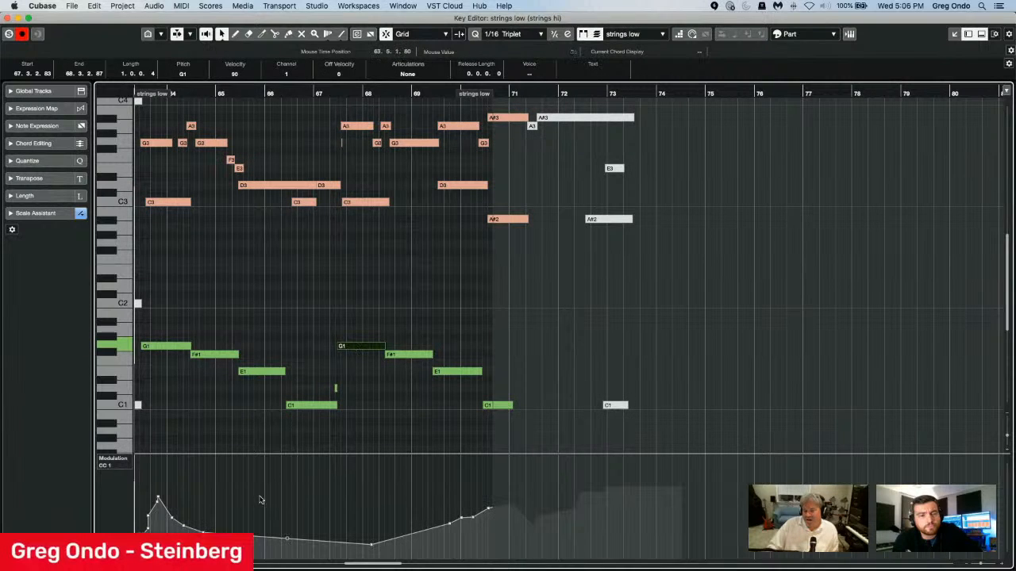
click(368, 202)
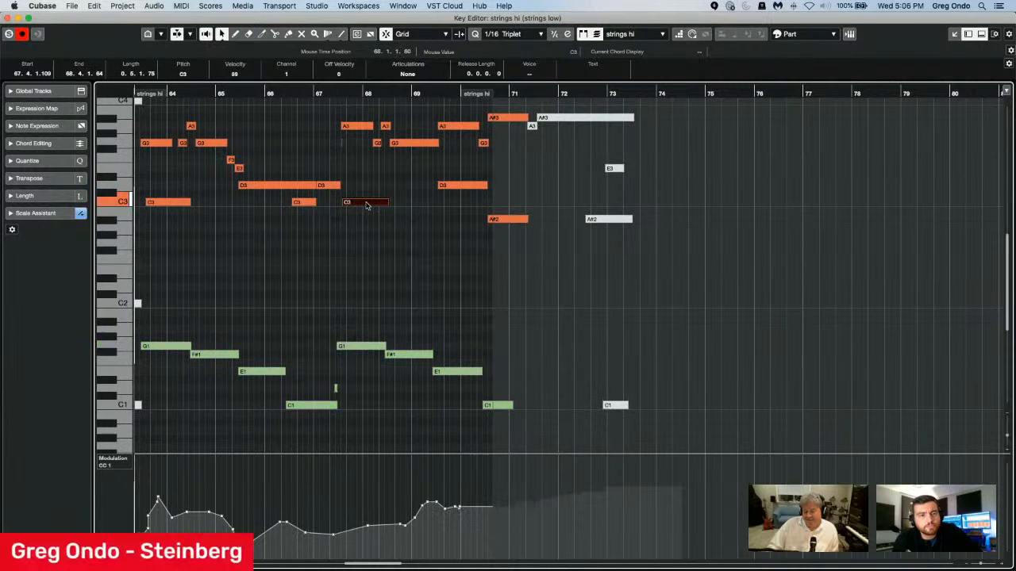
click(308, 407)
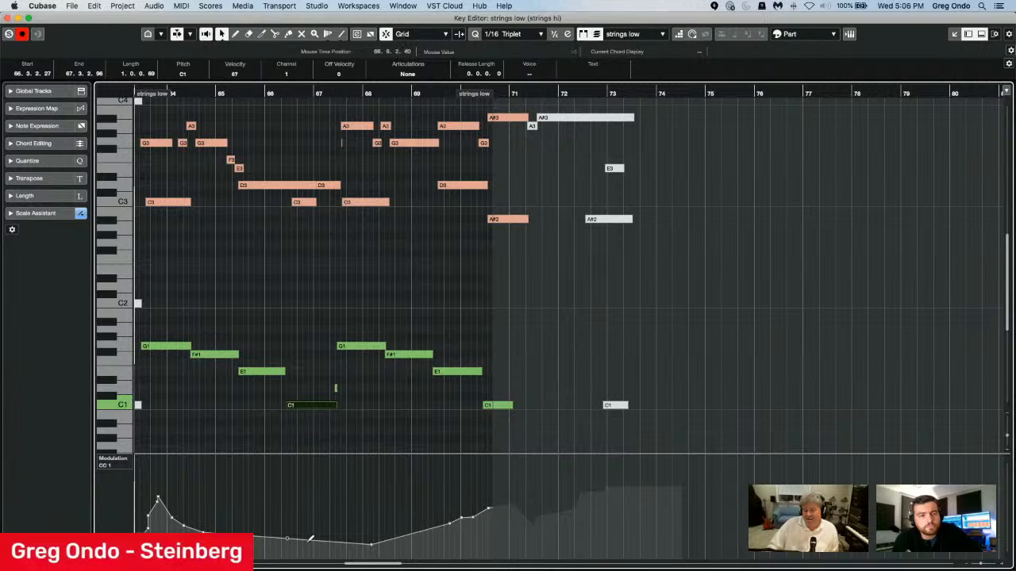
click(362, 202)
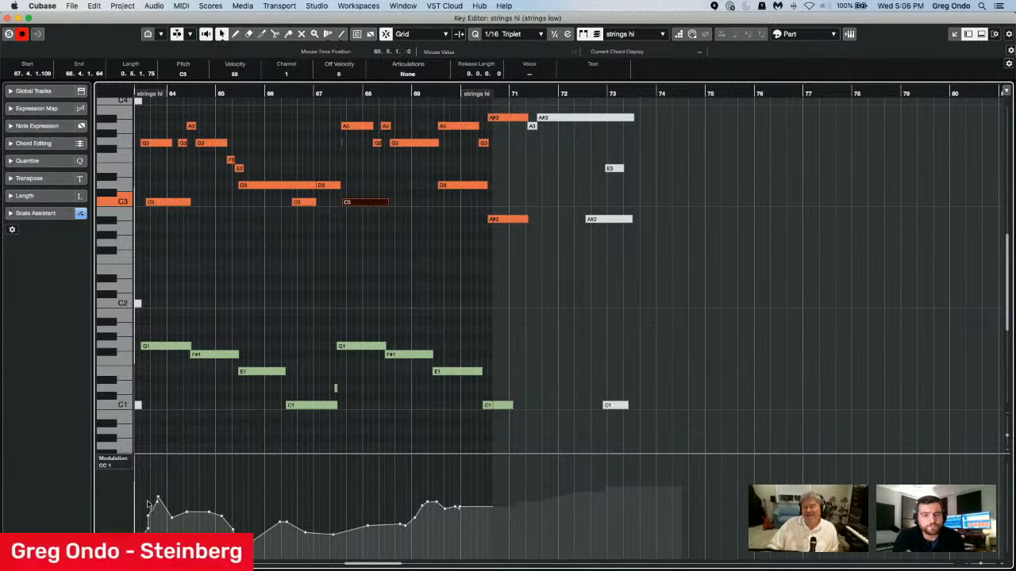
Select all modulation events on the CC 1 lane of the strings hi part.
right_click(111, 496)
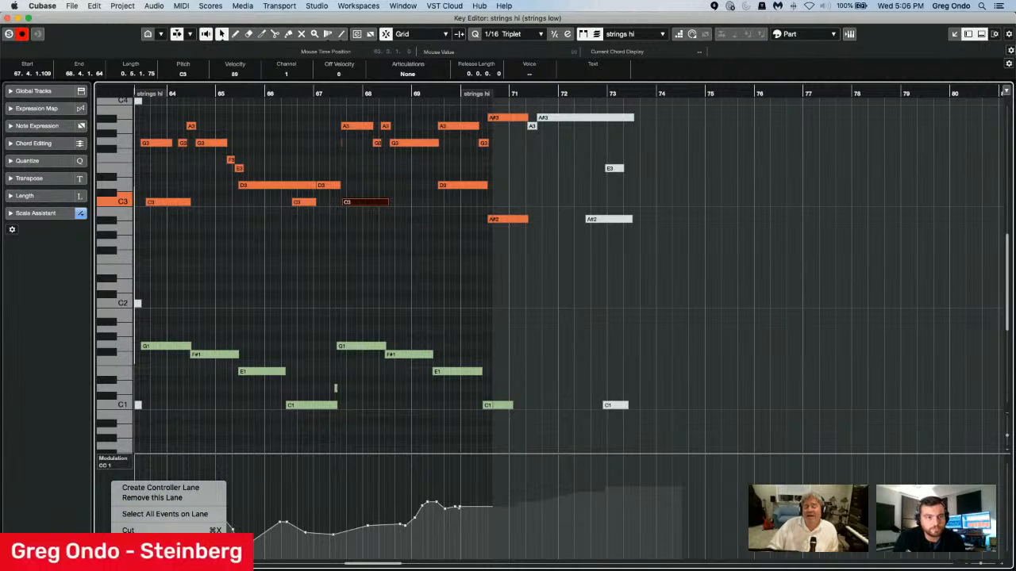
click(198, 515)
right_click(111, 495)
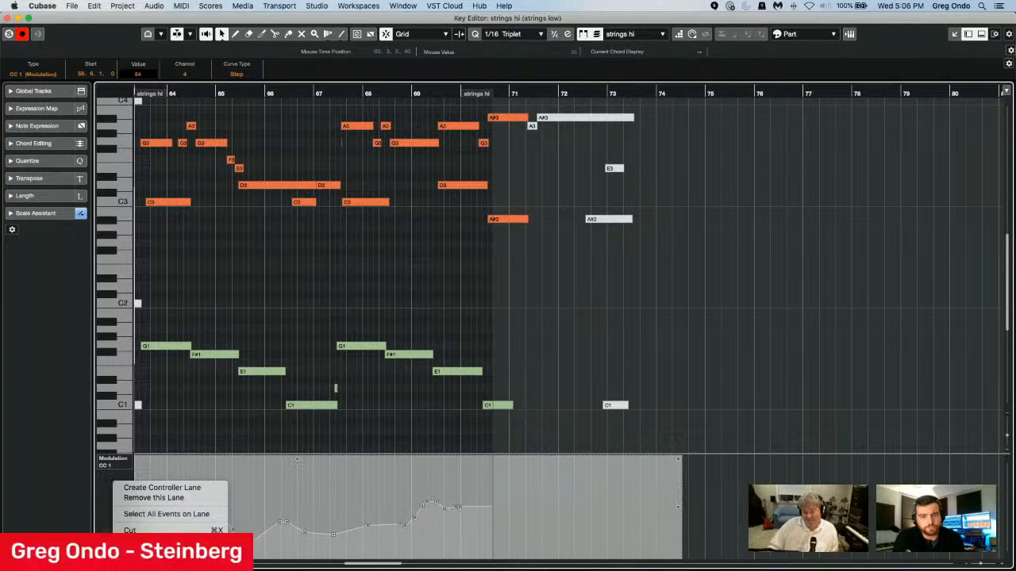
key(Escape)
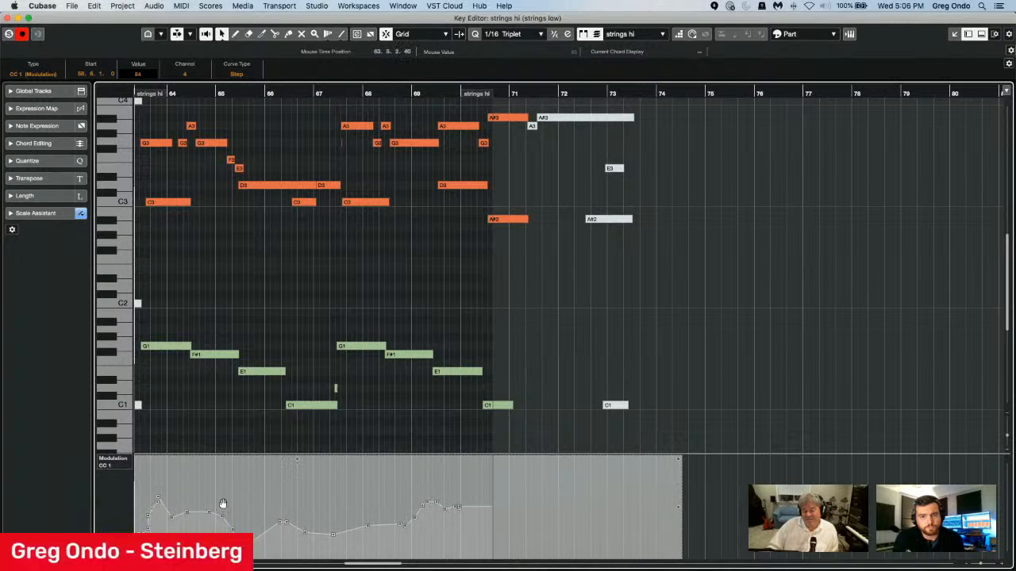
Replace the strings low part's CC 1 modulation events with the curve copied from strings hi, and compare both parts' lanes.
click(363, 350)
right_click(119, 487)
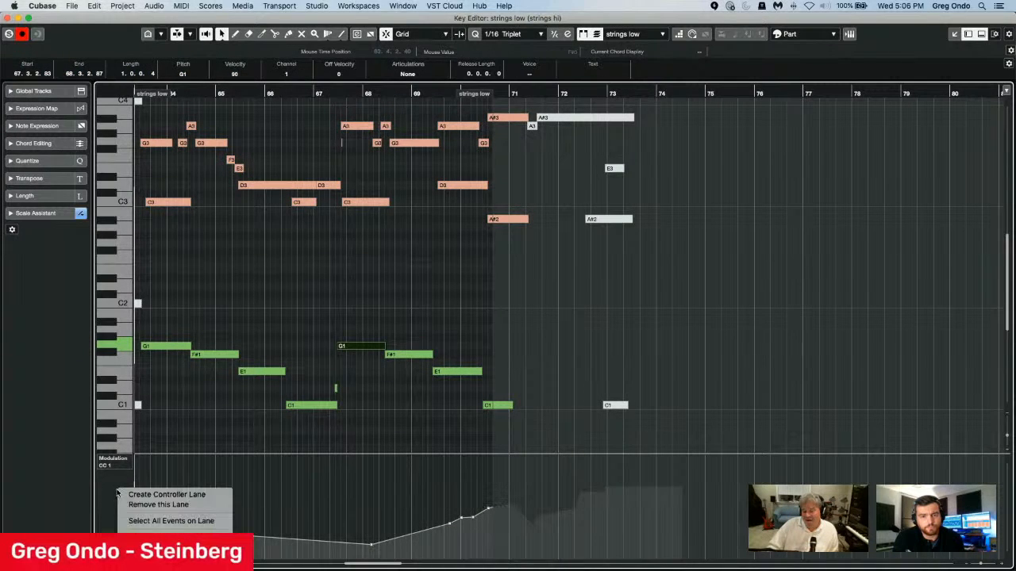
click(172, 514)
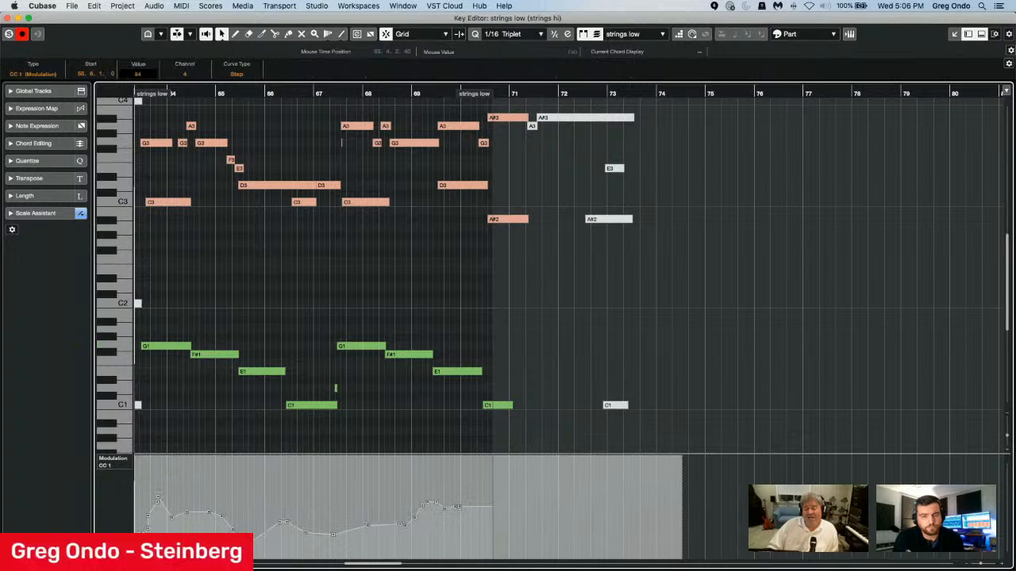
click(380, 431)
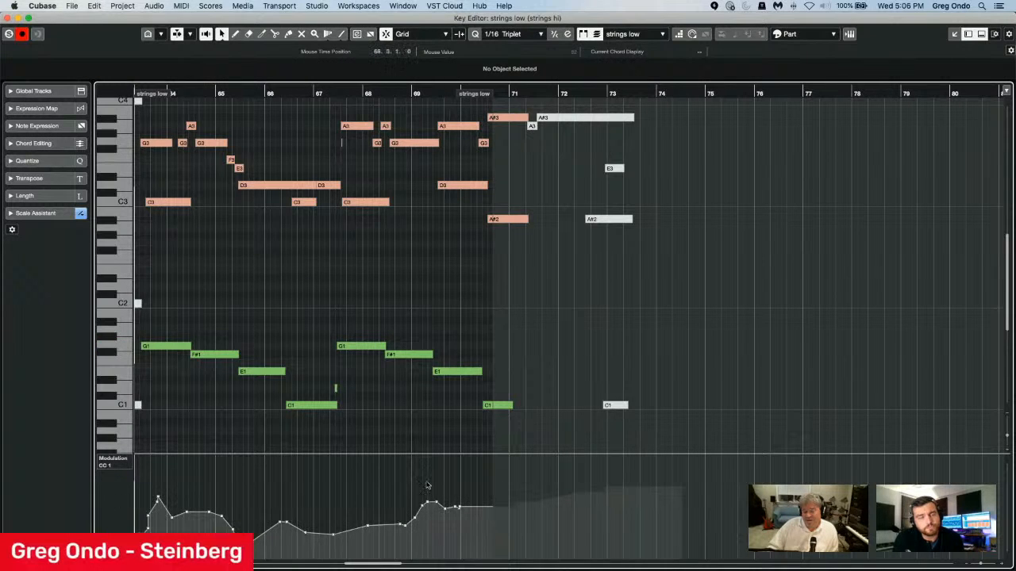
click(306, 187)
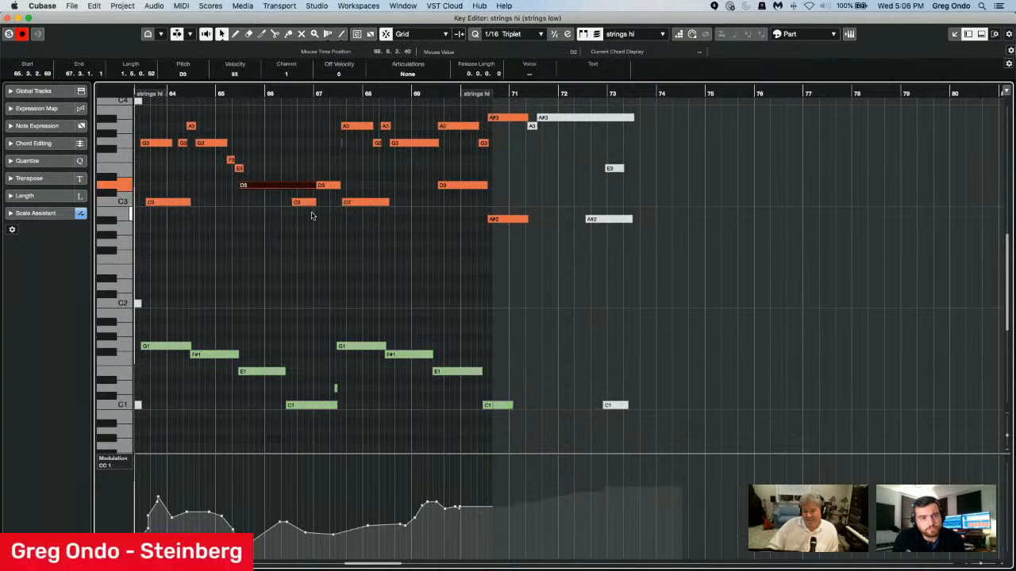
click(265, 373)
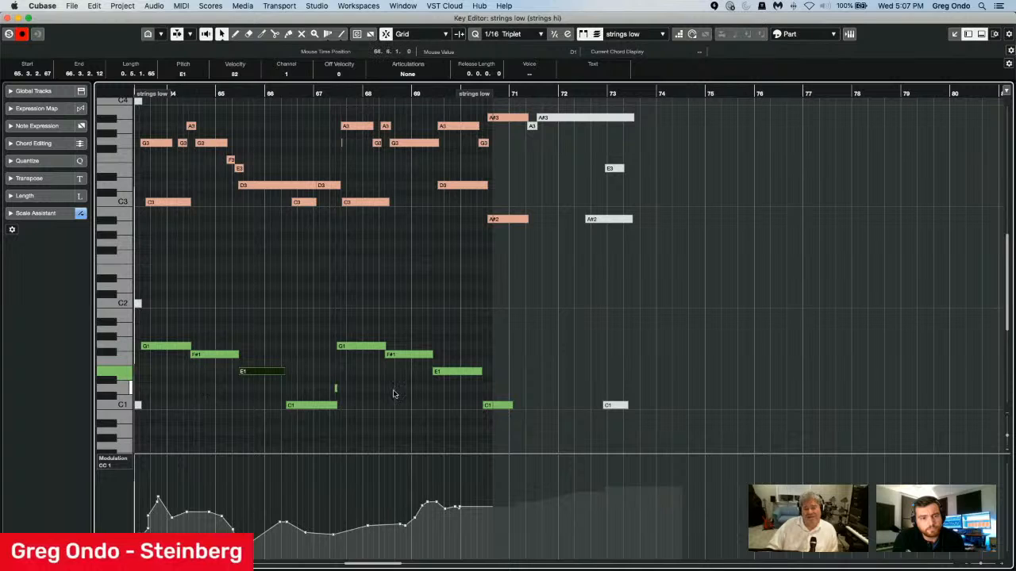
Switch the controller lane to Pitchbend and delete its existing events between about bars 64 and 71.
click(126, 460)
click(128, 472)
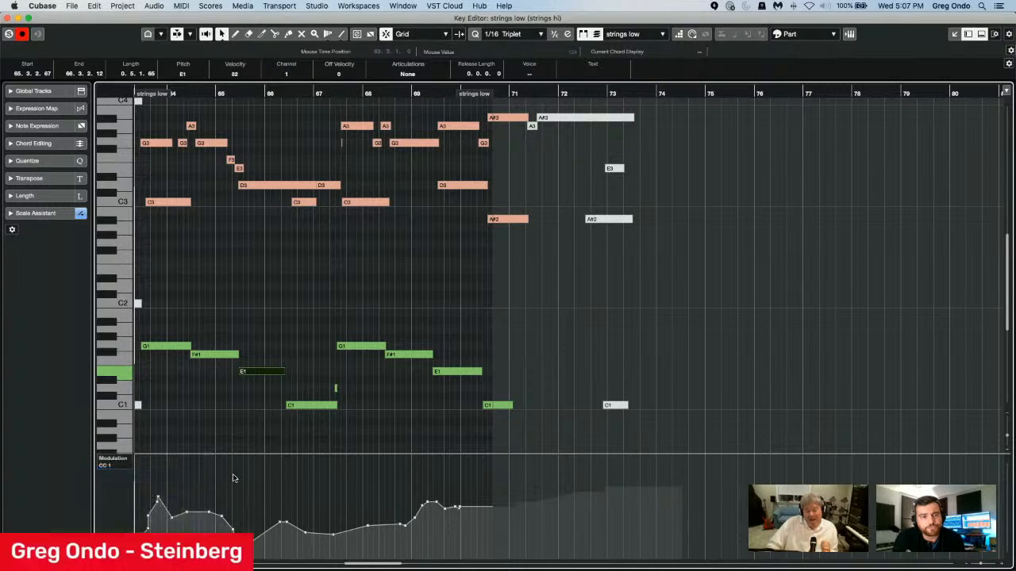
drag(176, 471, 501, 546)
key(Delete)
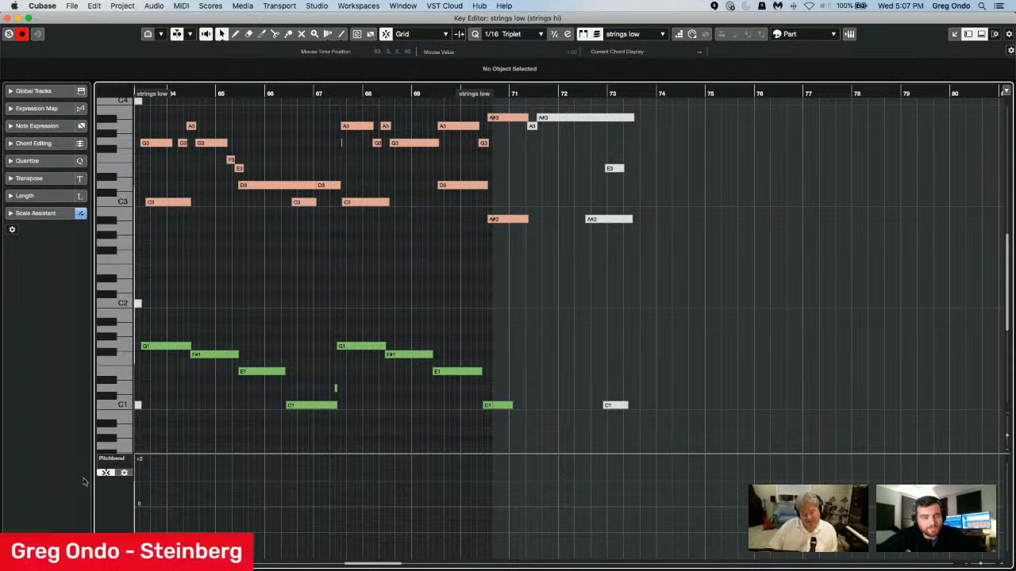
Check the pitchbend lane's semitone grid and range settings, and close them.
click(123, 473)
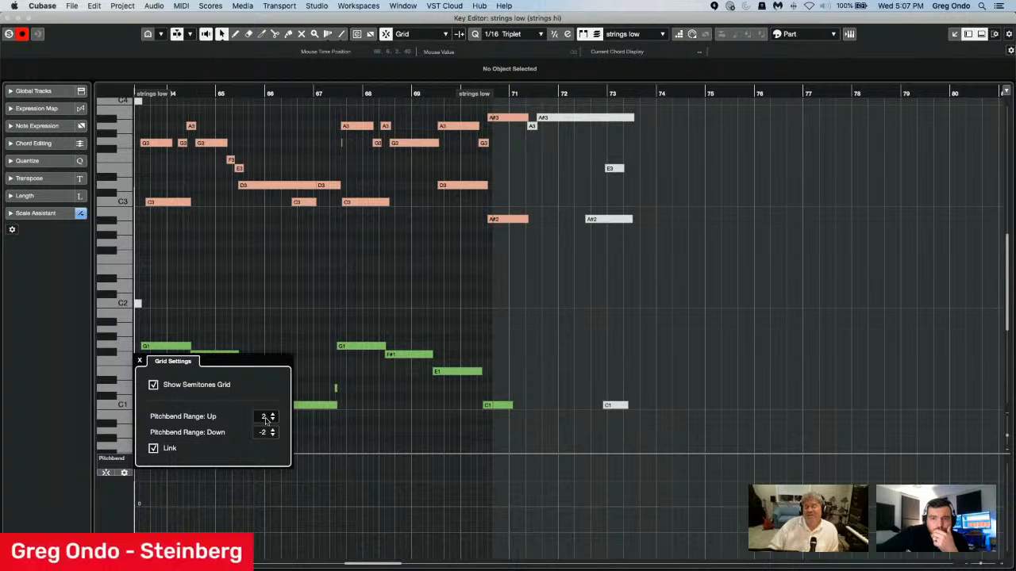
click(373, 482)
Draw a pitchbend ramp in strings low rising from about 0 just before bar 66 to about +1 midway through bar 67.
right_click(257, 506)
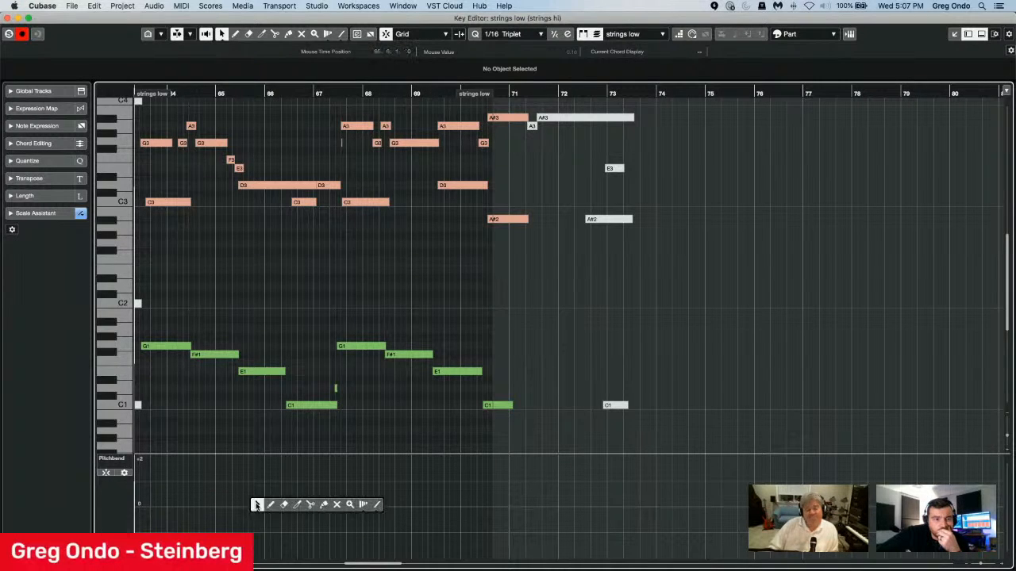
click(271, 505)
click(259, 506)
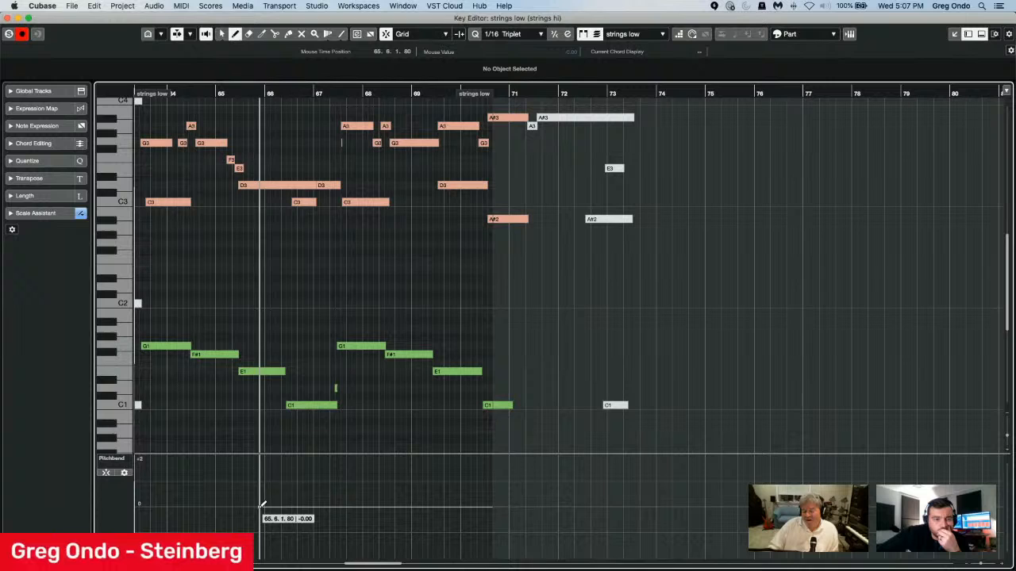
click(339, 481)
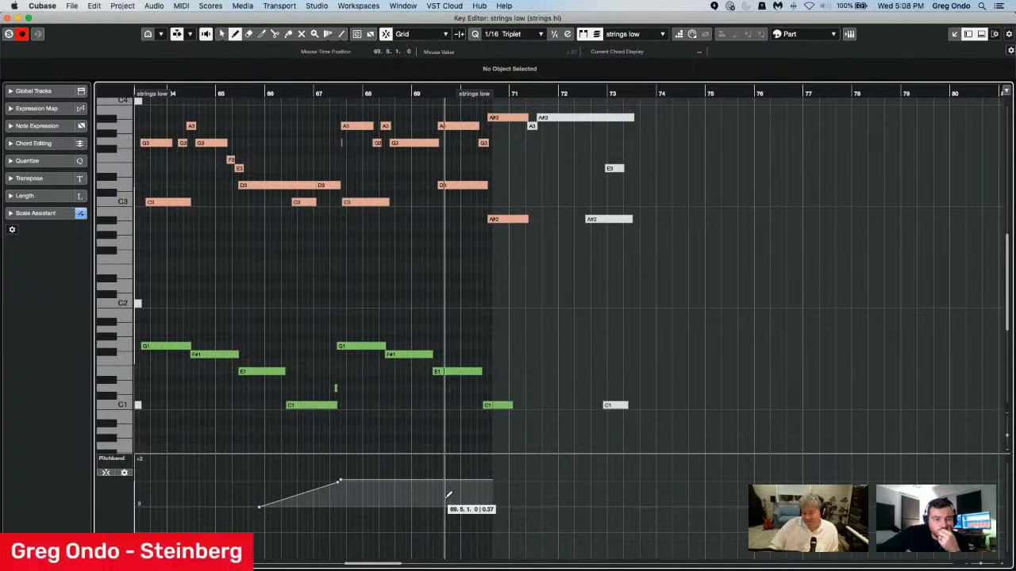
mouse_move(394, 492)
mouse_down()
mouse_move(399, 512)
mouse_move(477, 528)
mouse_move(448, 511)
mouse_move(457, 505)
mouse_up()
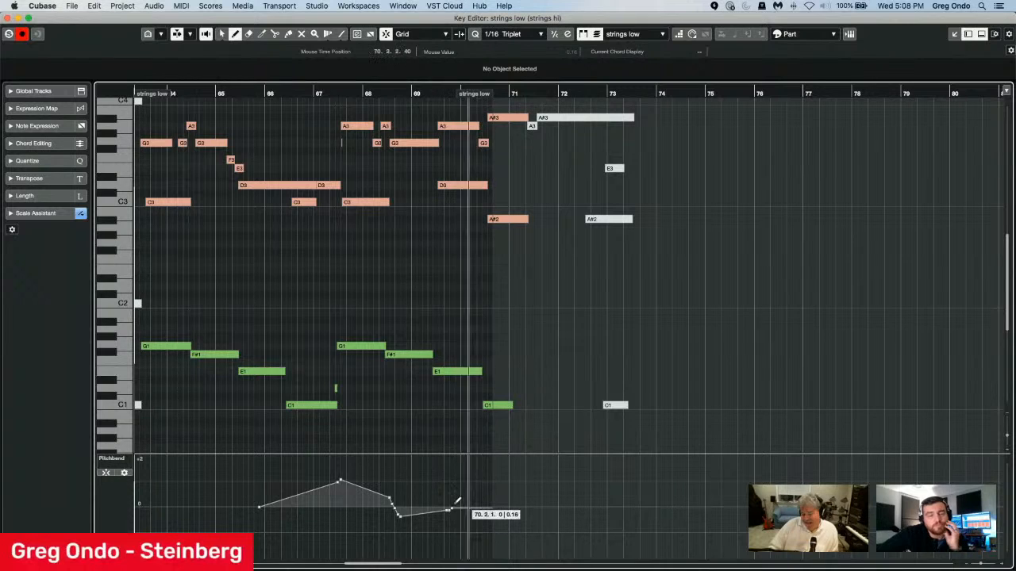
key(super+z)
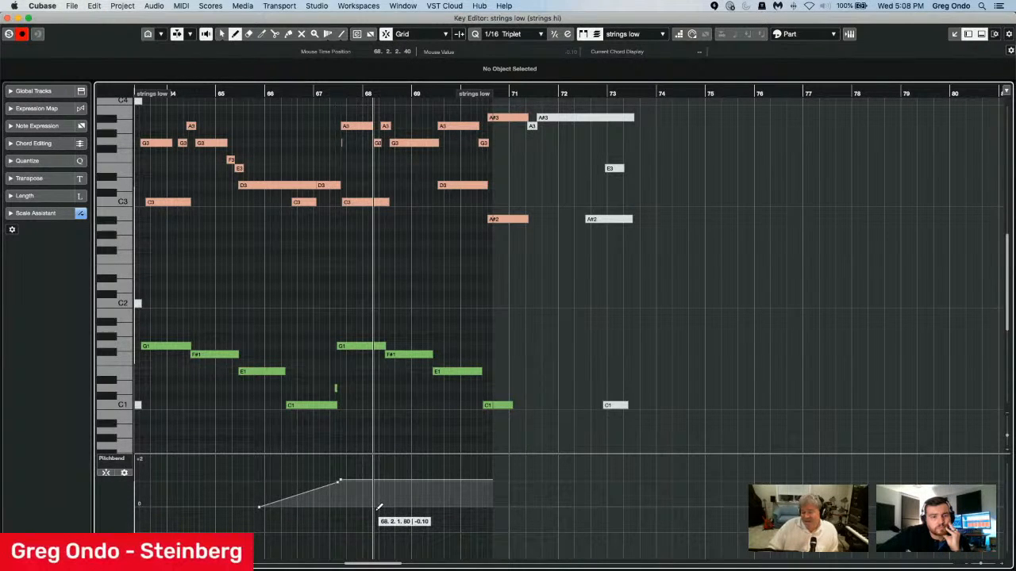
drag(378, 506, 352, 534)
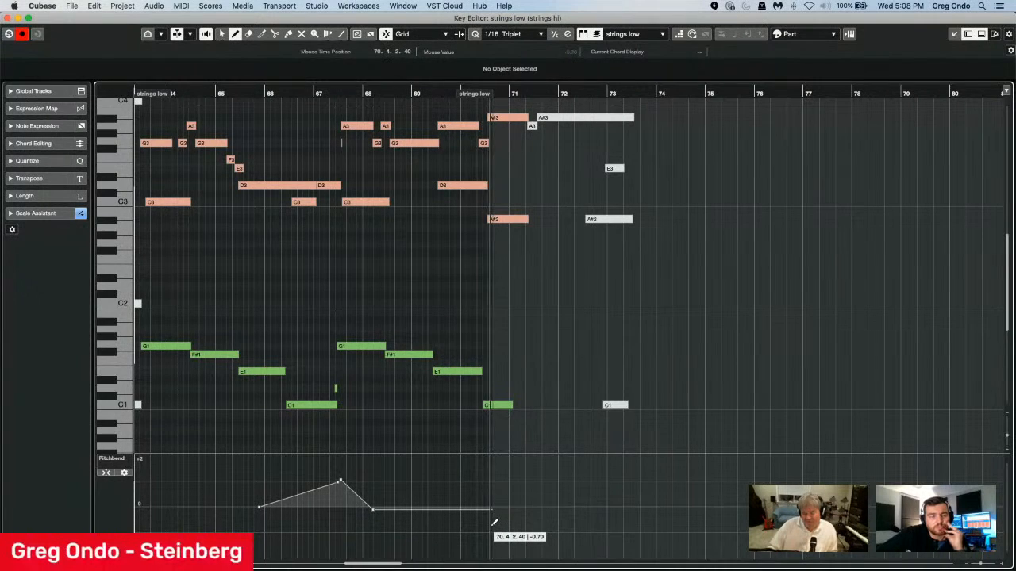
key(super+z)
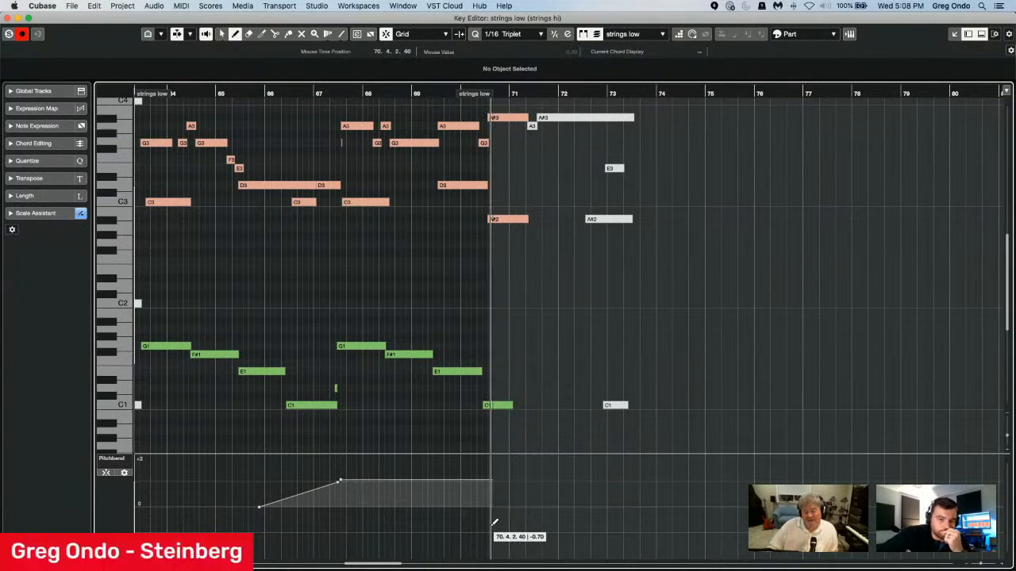
Turn on semitone snapping for the pitchbend lane and add points at 0, -1, +1 and 0 between bars 68 and 70.
click(106, 474)
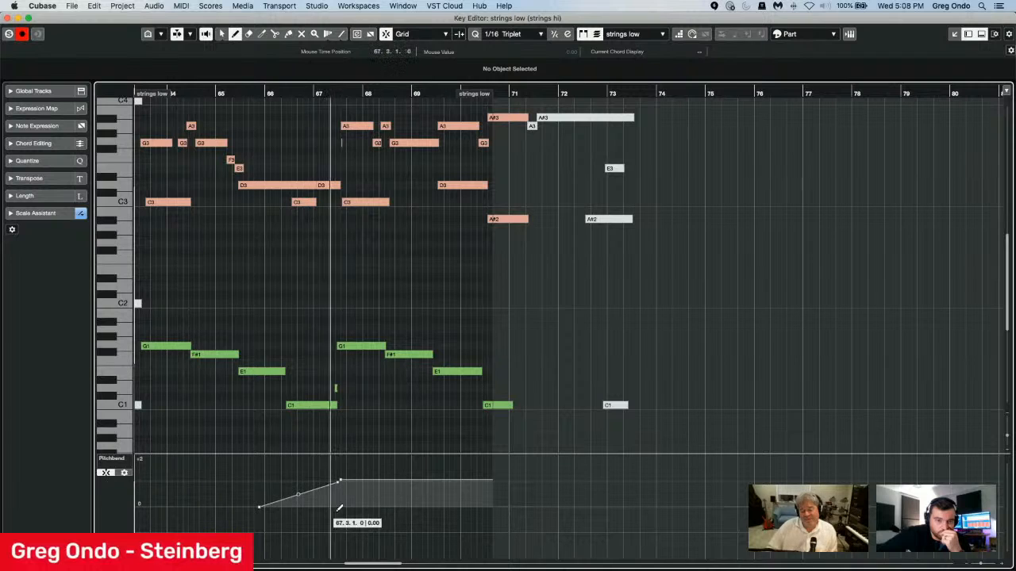
click(370, 507)
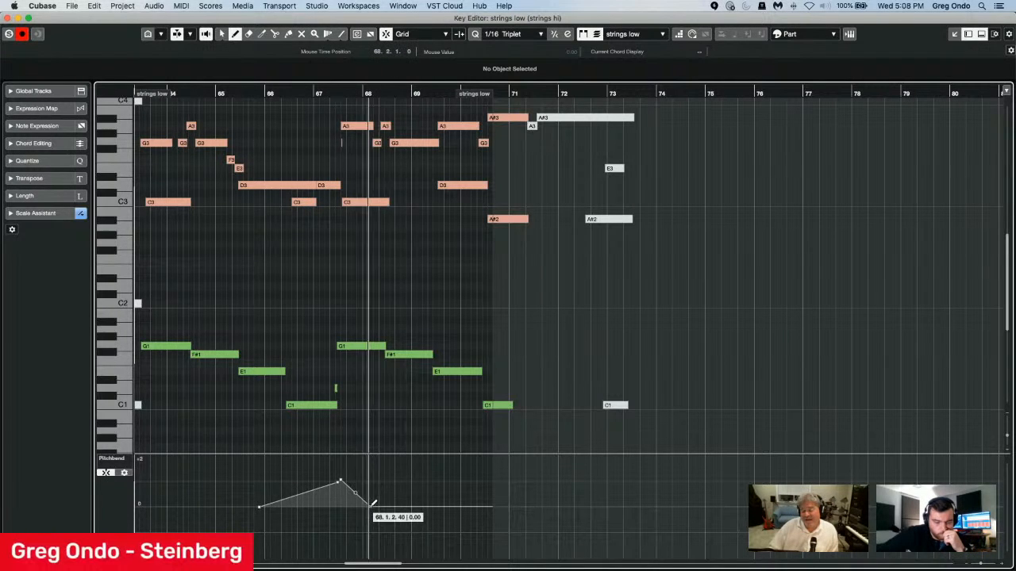
click(409, 534)
click(447, 480)
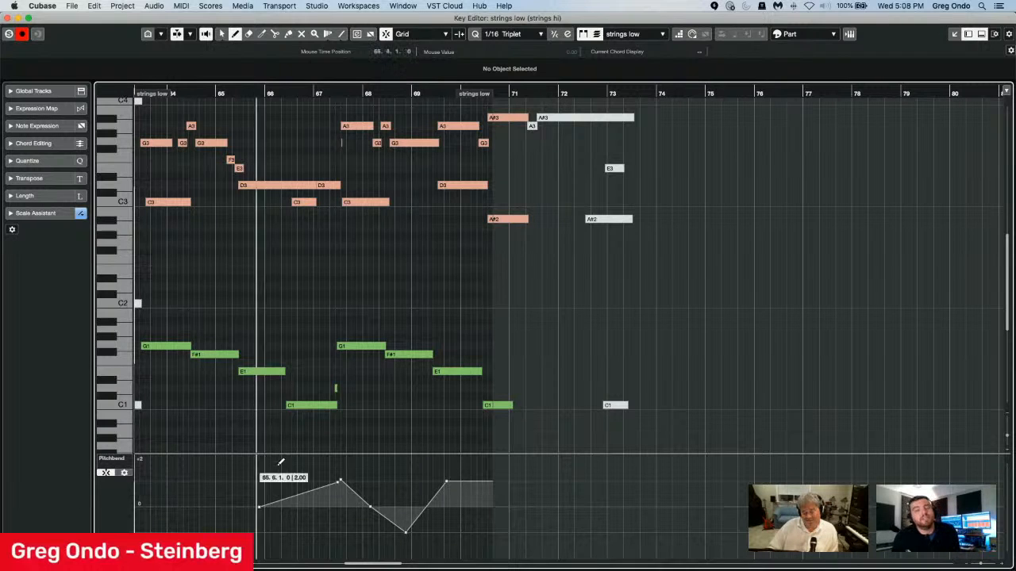
click(475, 504)
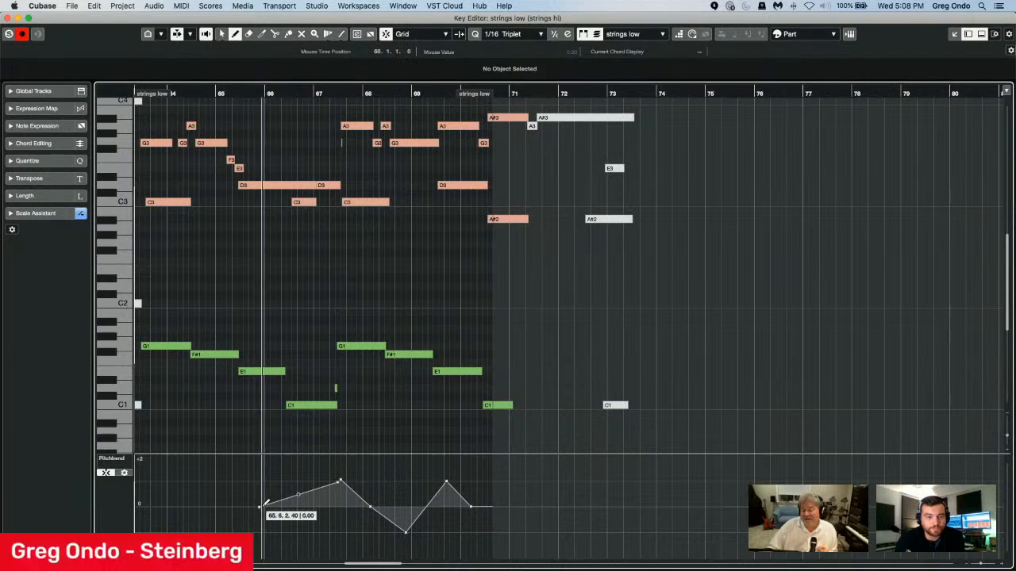
Bend the ramps on both sides of the first pitchbend peak into curves, moving the zero point after it to 68.3.1.
key(1)
drag(298, 495, 300, 504)
click(371, 508)
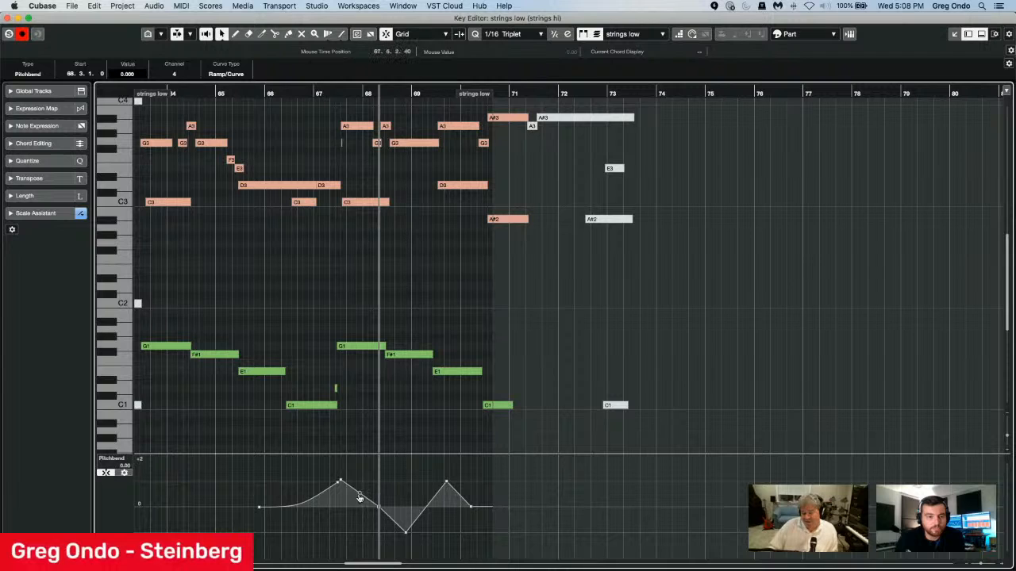
drag(359, 495, 360, 506)
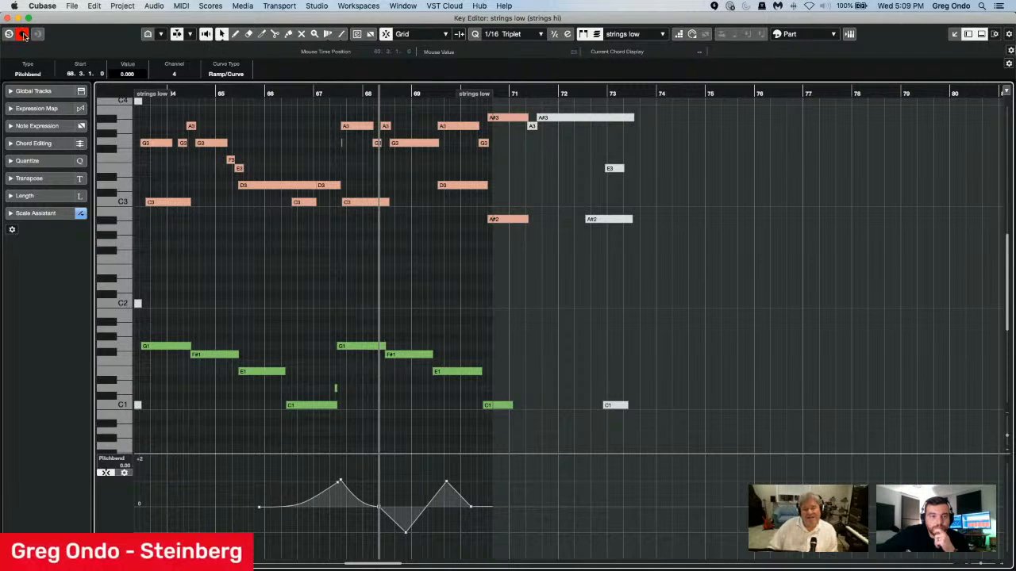
Close the strings editor, open The Grand part in the Key Editor and expand the Scale Assistant settings.
click(7, 17)
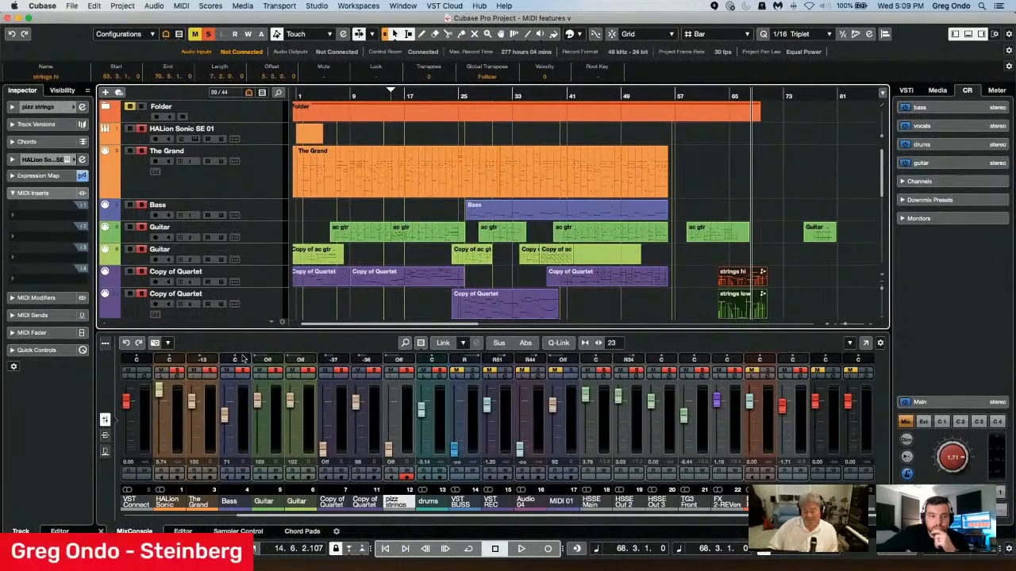
double_click(361, 184)
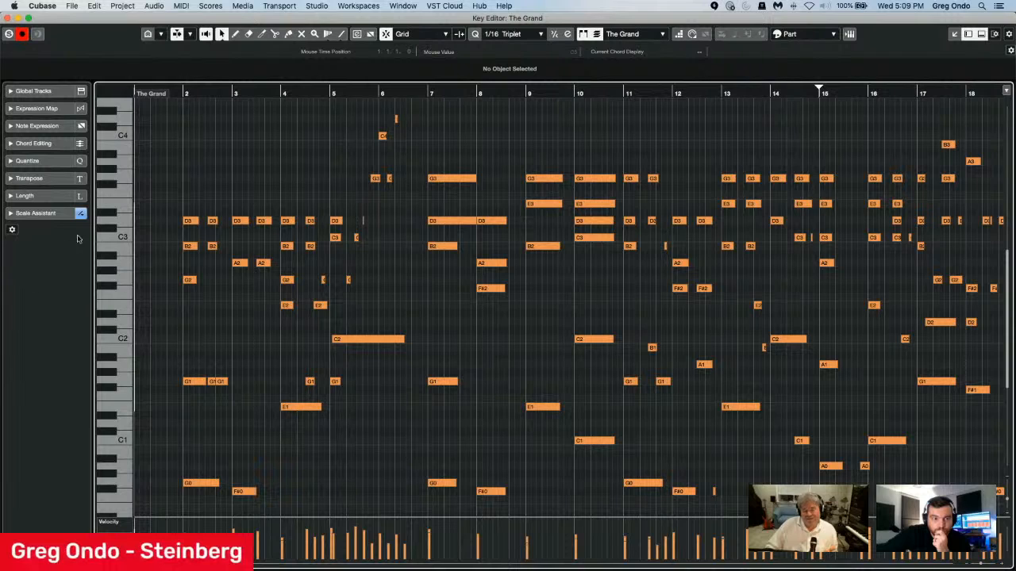
click(36, 219)
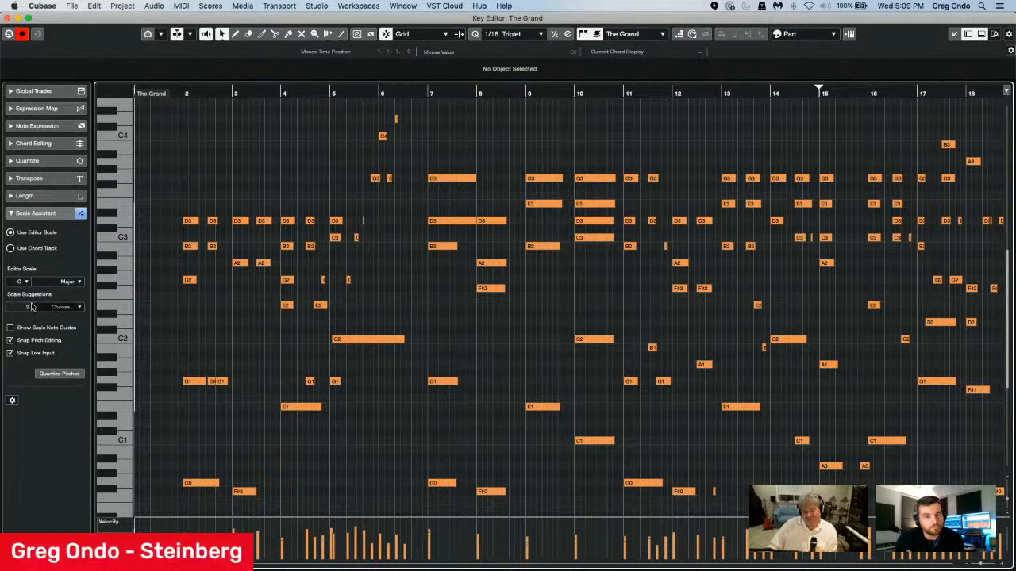
Check the Scale Assistant's scale suggestions and root notes for the editor scale, leaving G as the root.
click(71, 307)
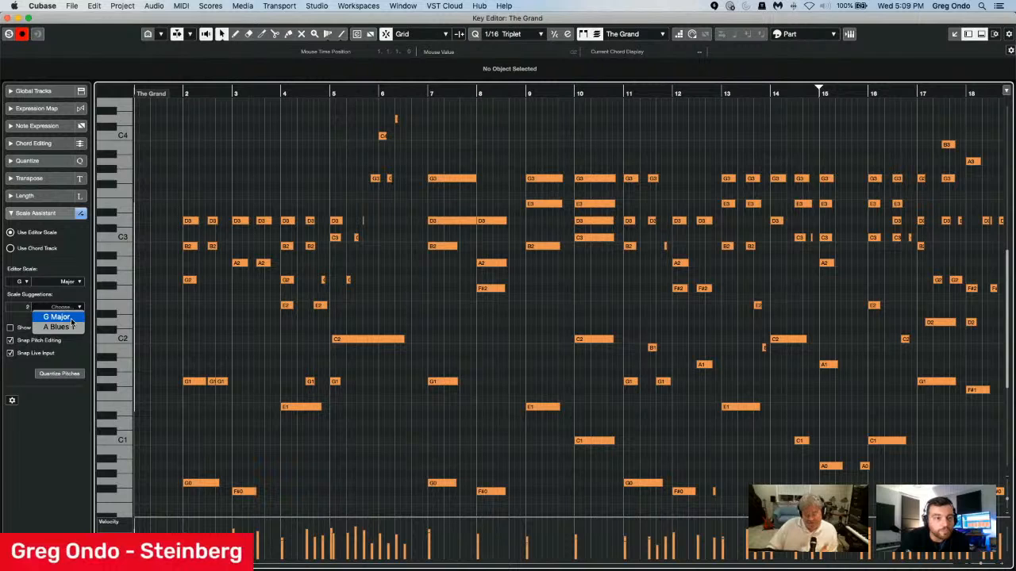
click(184, 308)
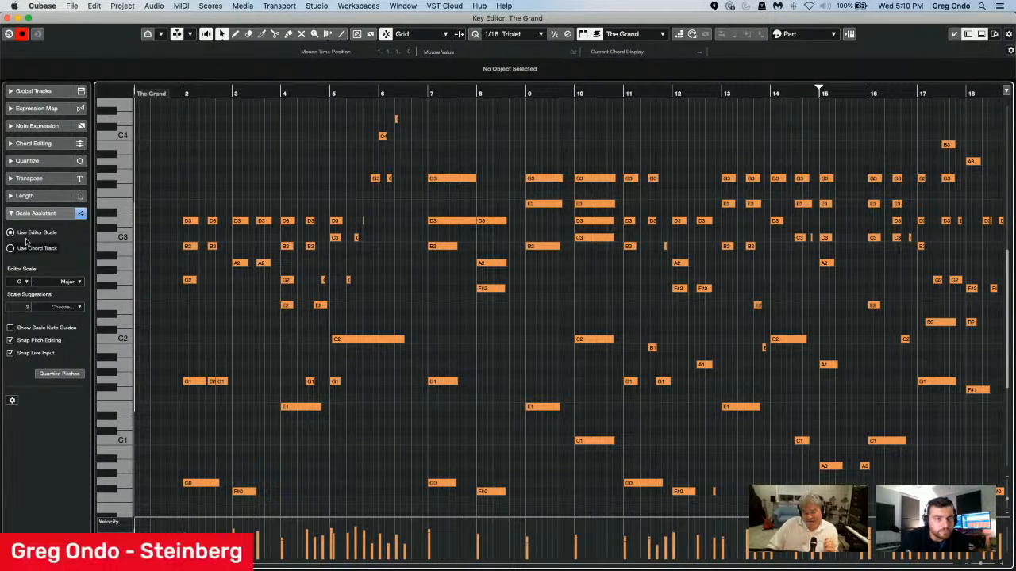
click(25, 282)
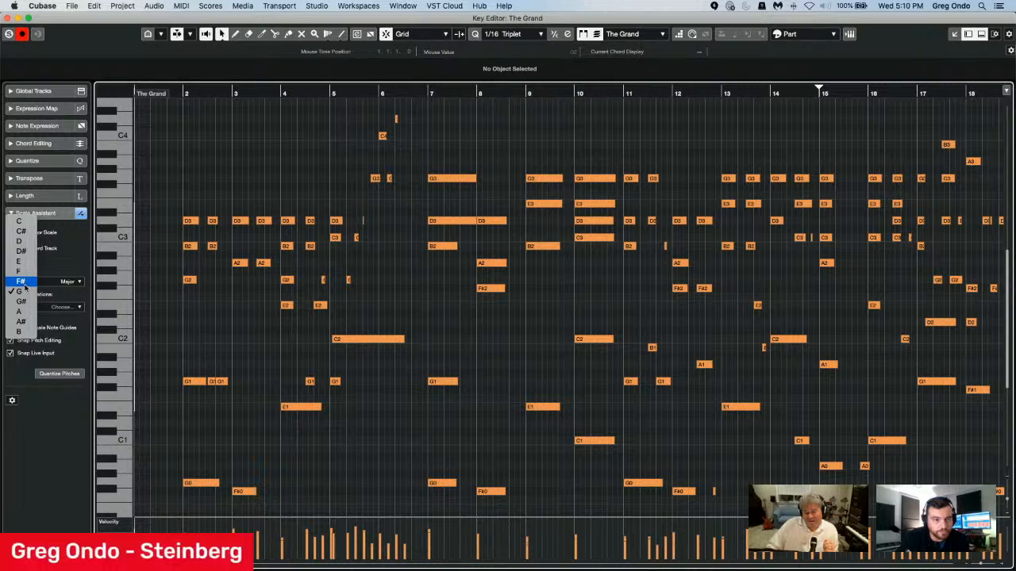
click(25, 291)
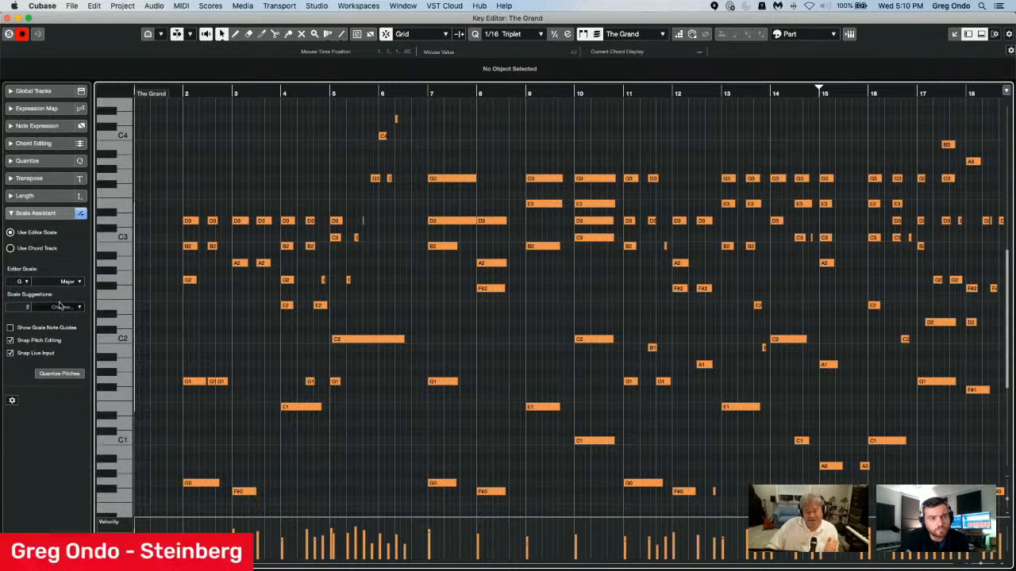
Examine the scales listed in the Musical Scale Setup, try adding a new scale, and cancel the setup.
click(76, 283)
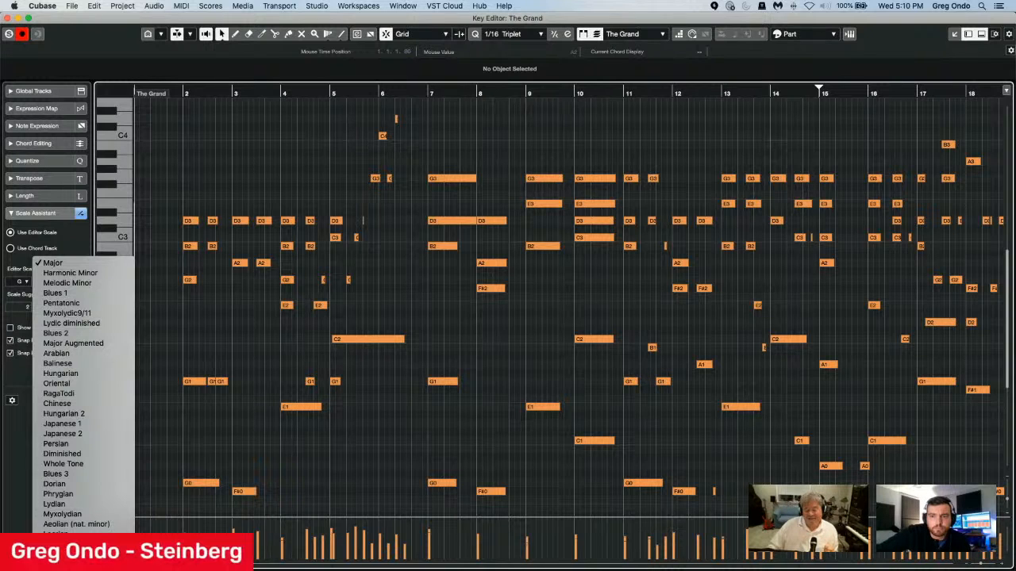
click(64, 554)
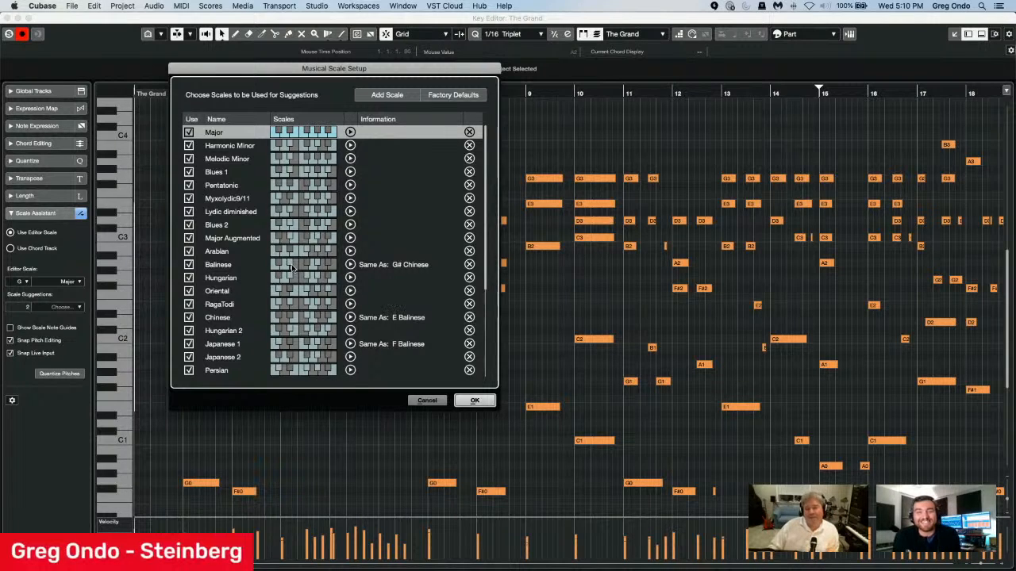
scroll(391, 303, down, 3)
click(395, 90)
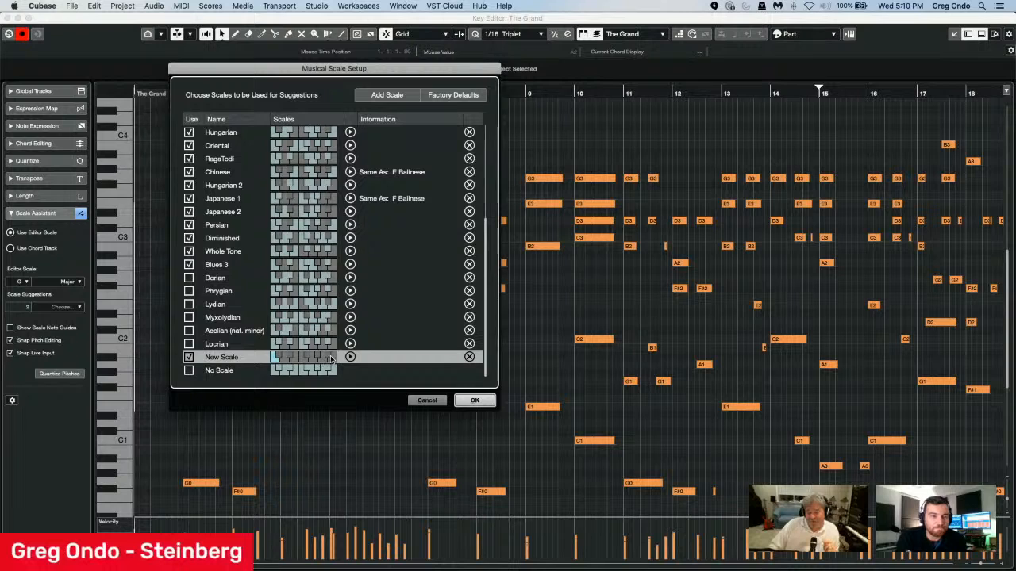
click(427, 399)
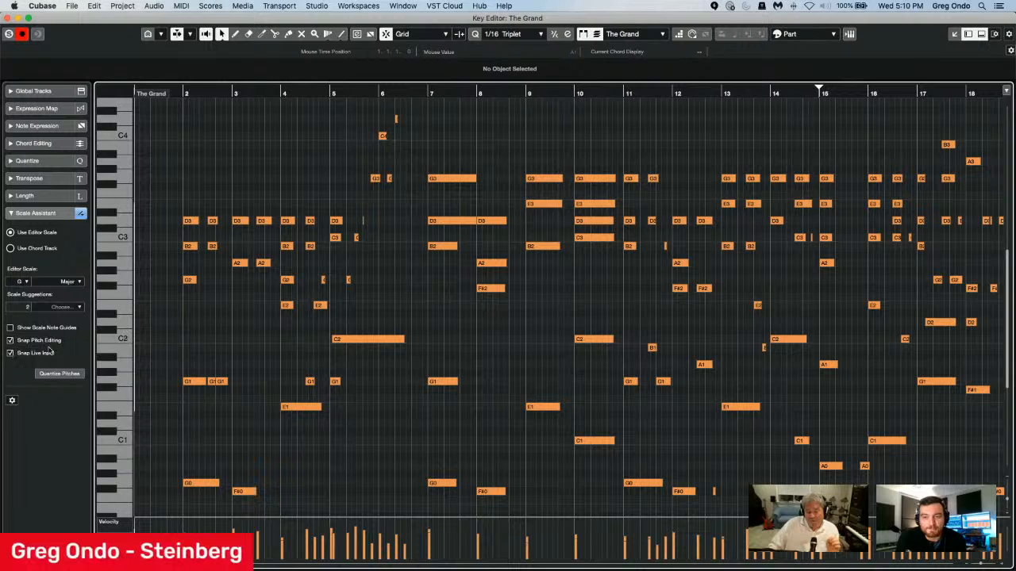
Turn off Snap Pitch Editing and transpose the G1 note at bar 2 upward chromatically and back to G1.
click(10, 339)
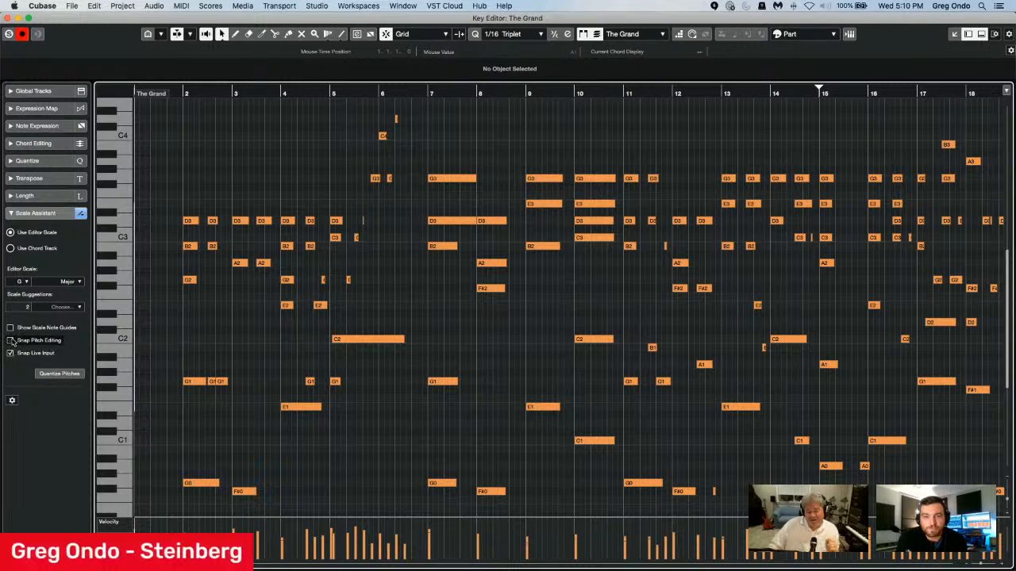
click(190, 381)
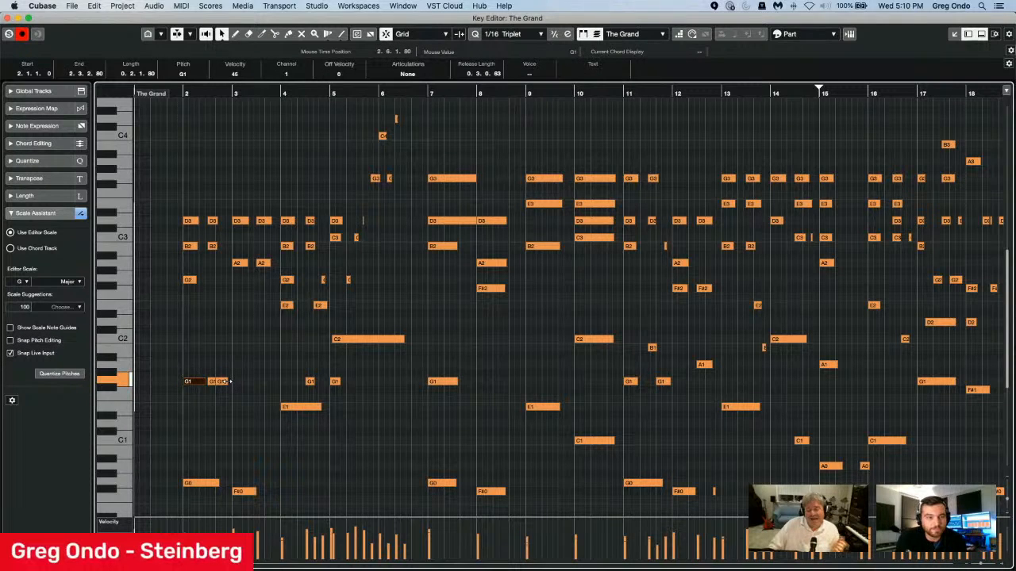
key(Up)
key(Up)
key(Up)
key(Up)
key(Up)
key(Up)
key(Down)
key(Down)
key(Down)
key(Down)
key(Down)
key(Down)
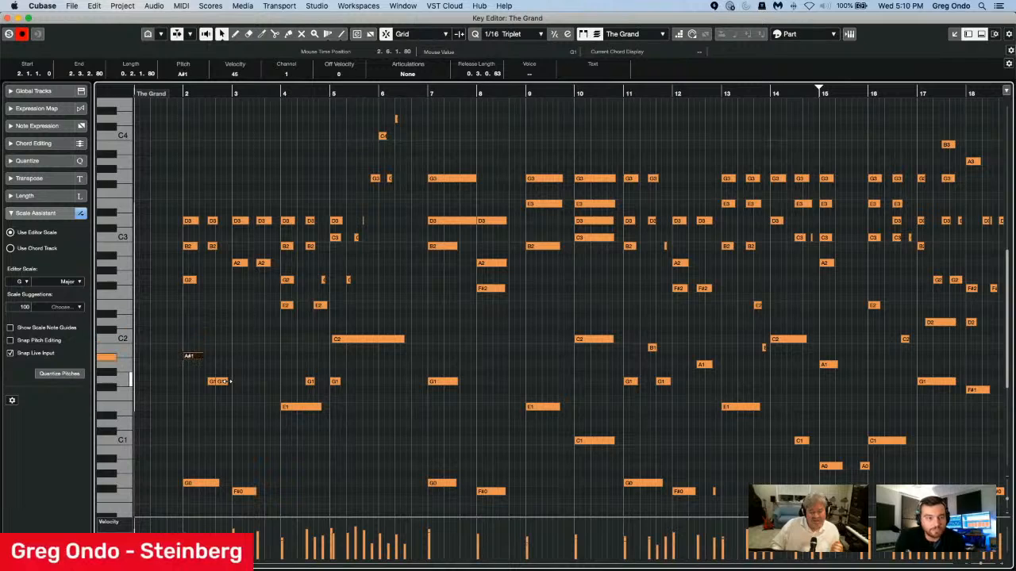
Turn on Snap Pitch Editing and transpose the G1 note at bar 2 up to E2, down to D1 and back to G1.
click(10, 339)
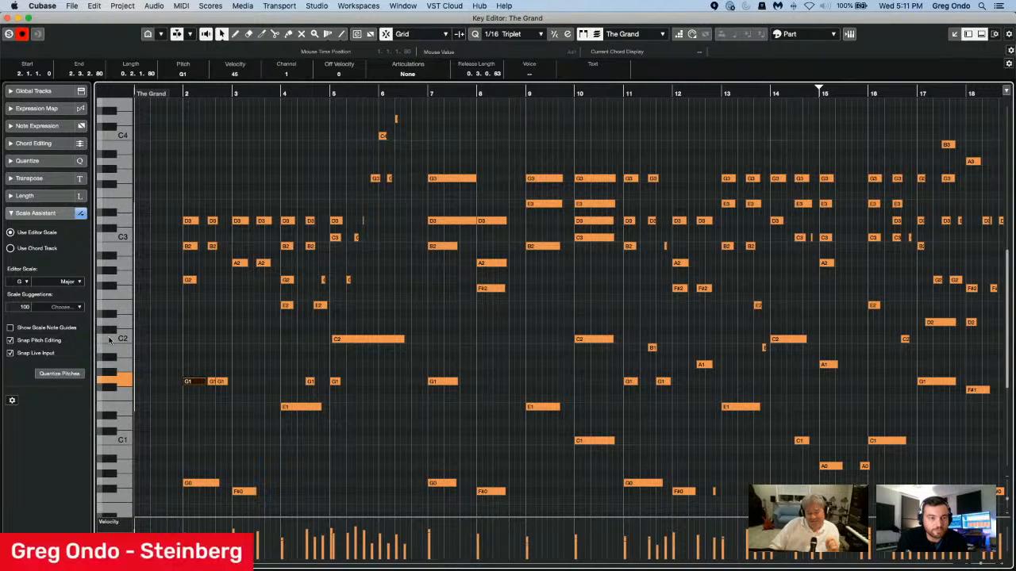
key(Up)
key(Up)
key(Up)
key(Up)
key(Up)
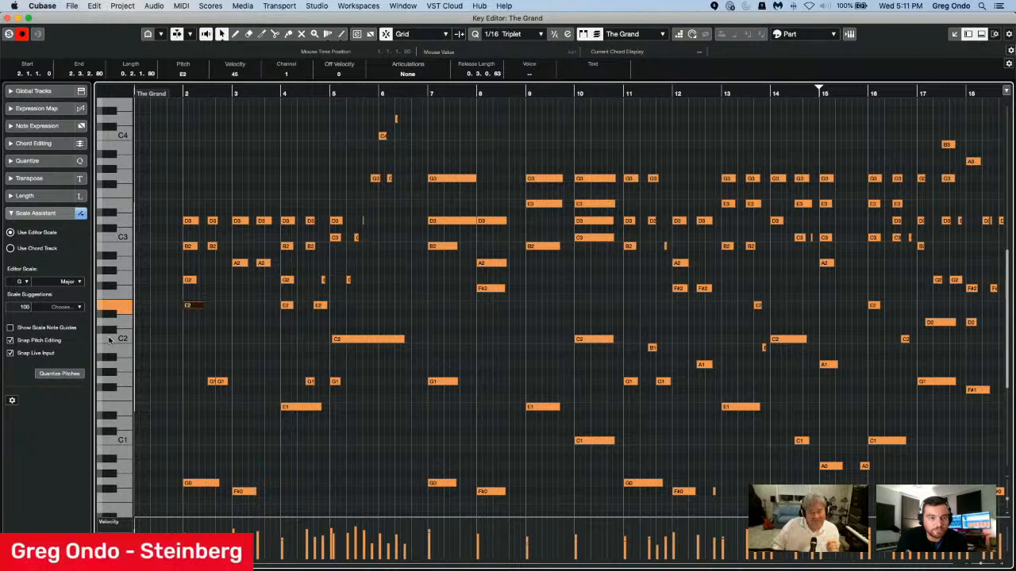
key(Down)
key(Down)
key(Down)
key(Down)
key(Down)
key(Down)
key(Down)
key(Down)
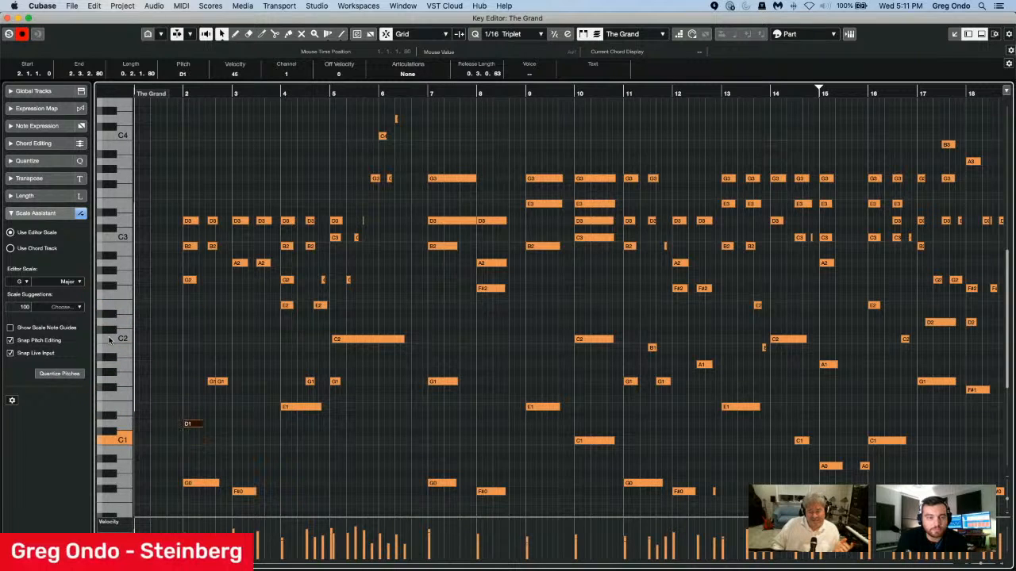
key(Up)
key(Up)
key(Up)
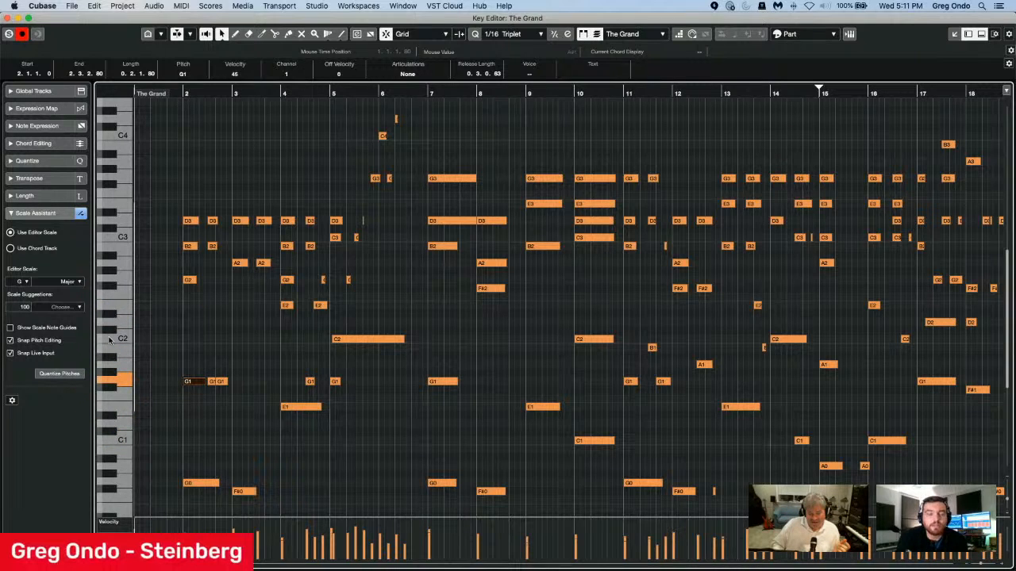
Raise the bar 2 note to G#1 with Snap Pitch Editing off, turn snapping back on, quantize its pitch and return it to G1.
click(10, 340)
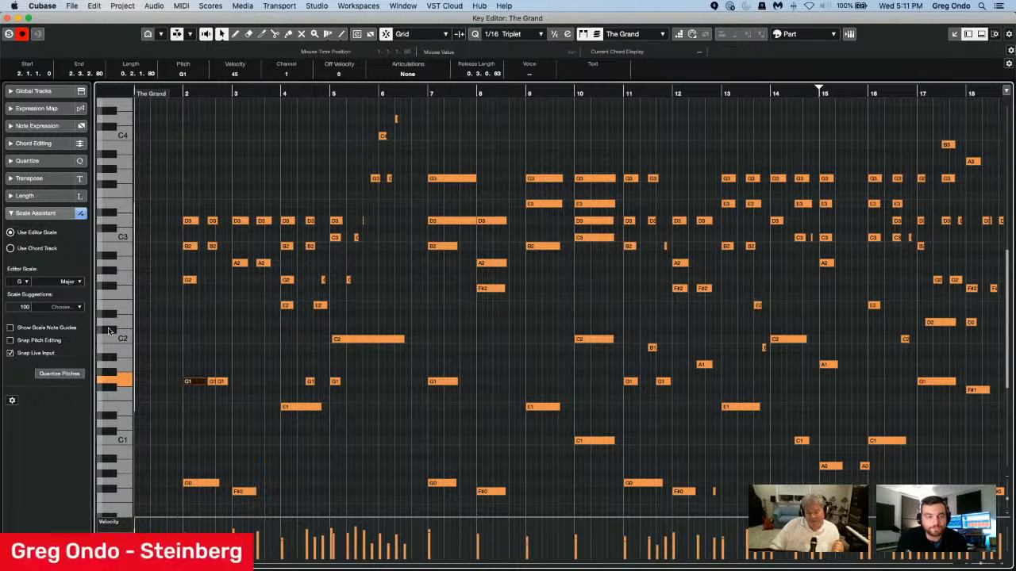
key(Up)
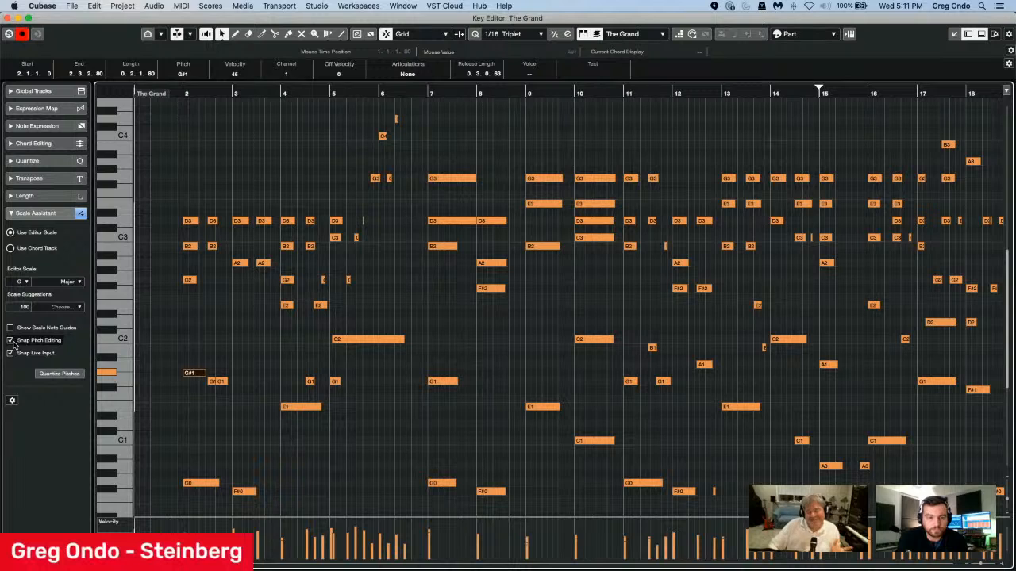
click(11, 340)
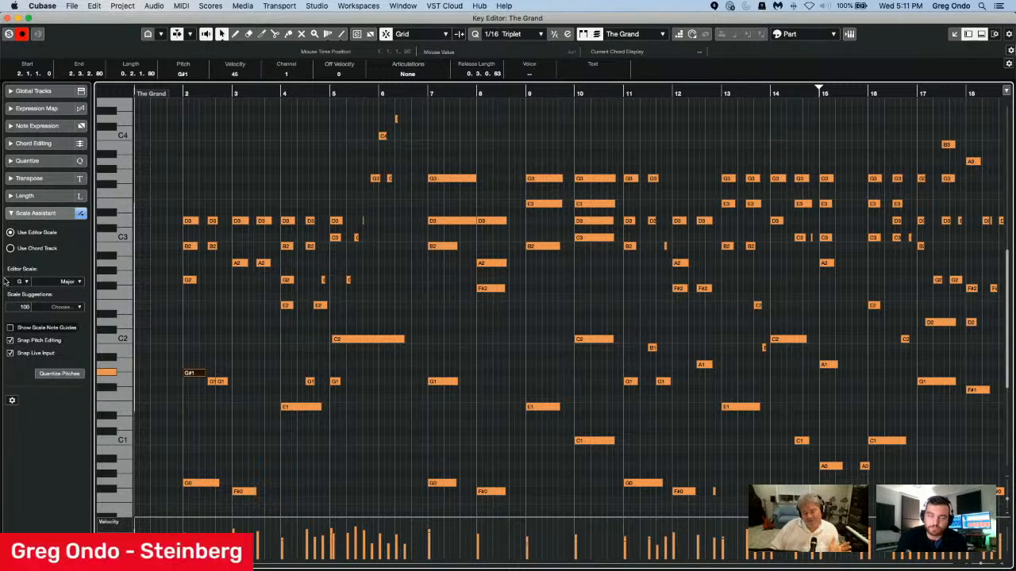
click(62, 373)
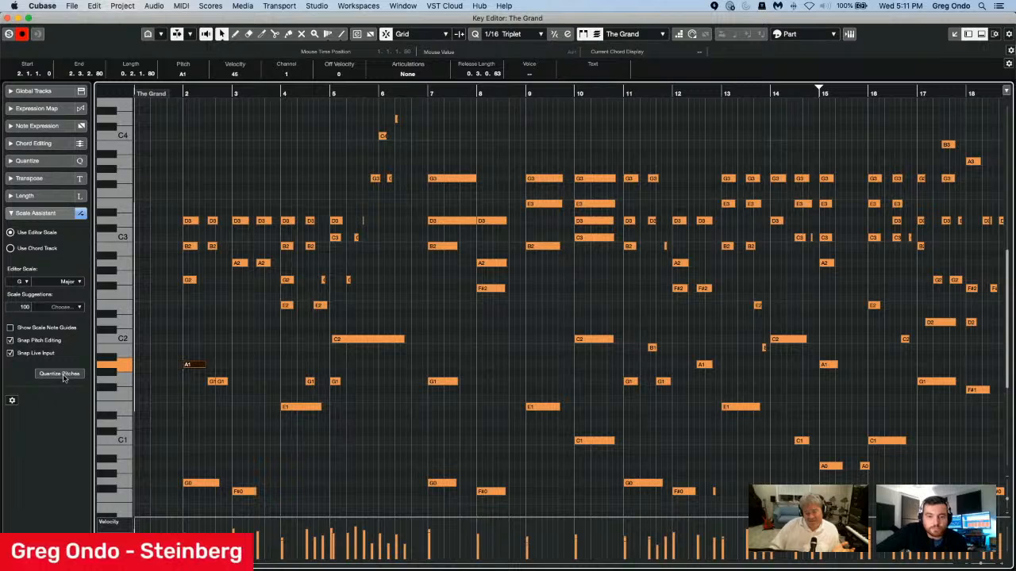
key(Down)
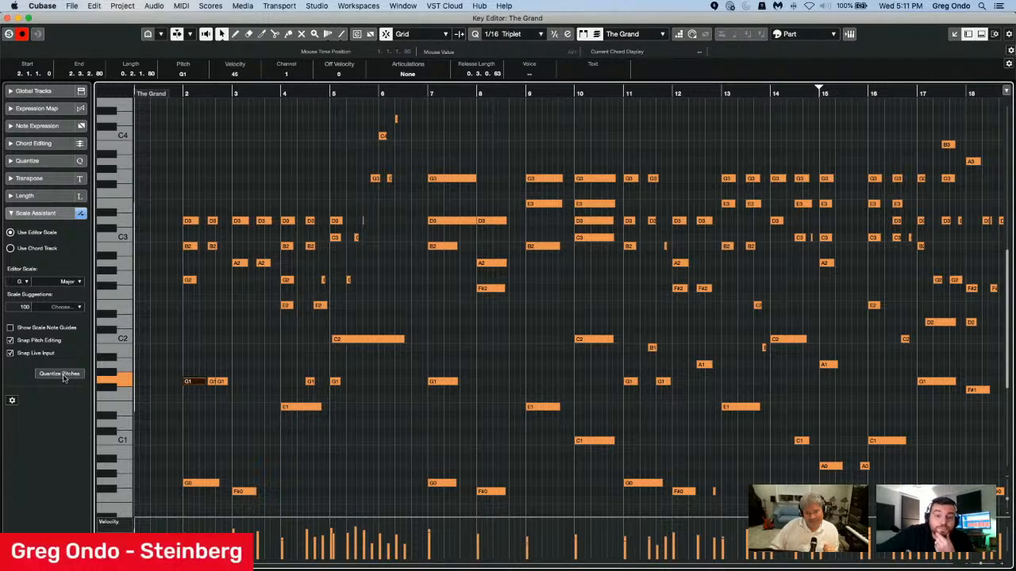
Close The Grand's editor, select the HALion Sonic SE 01 track and open its part at bar 1 in the Key Editor.
click(8, 18)
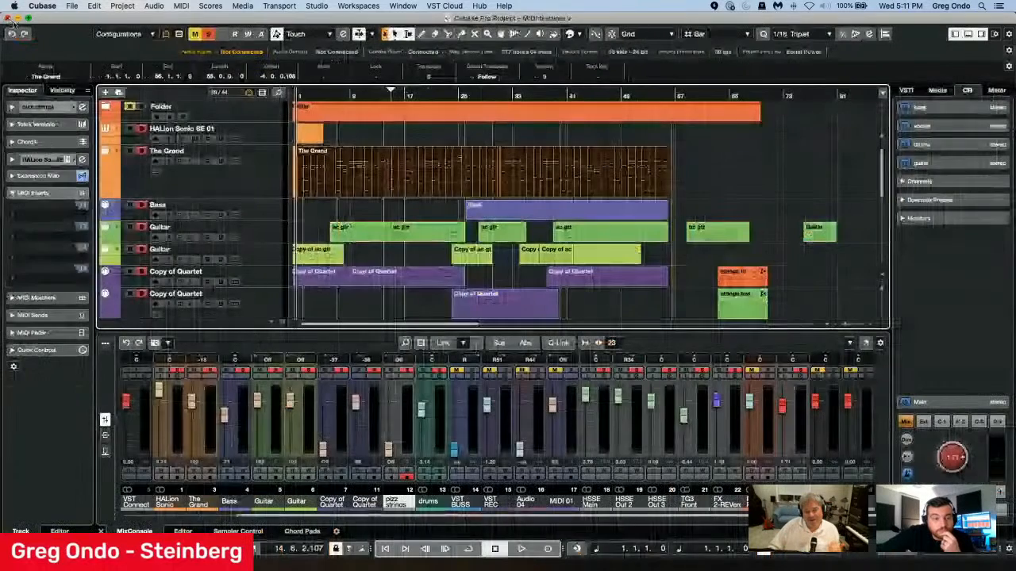
double_click(310, 141)
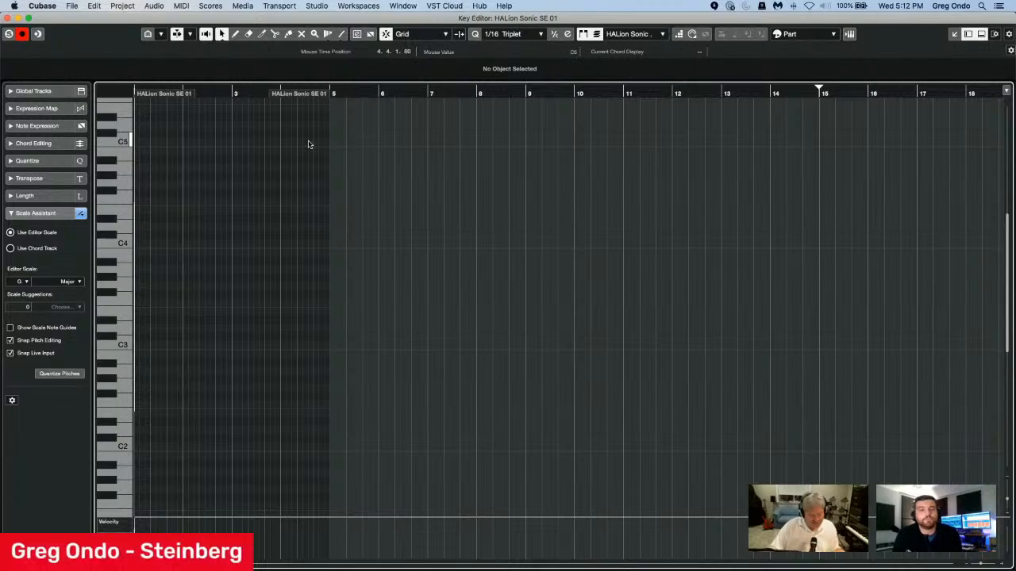
click(7, 17)
click(239, 144)
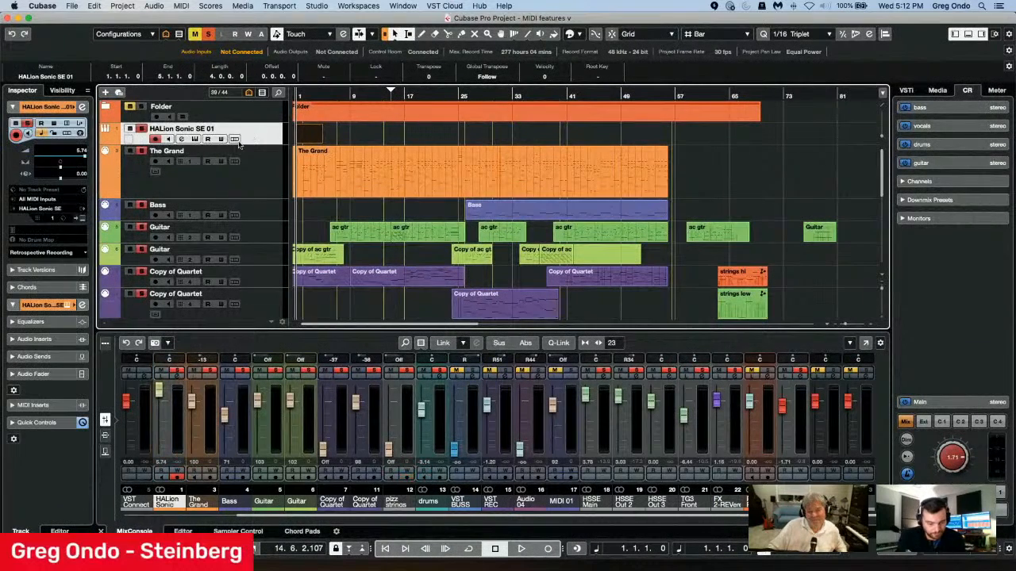
click(316, 128)
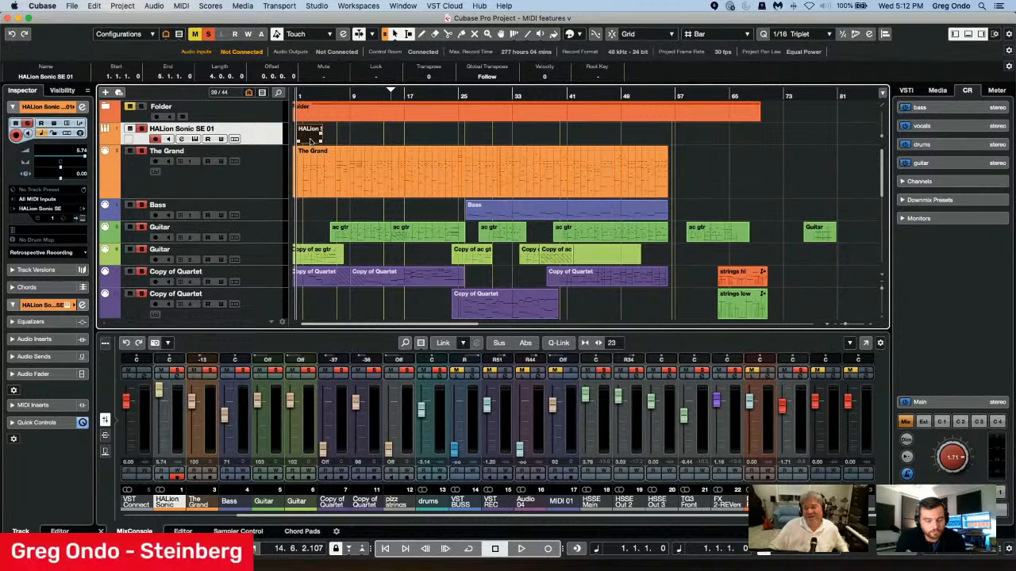
double_click(310, 141)
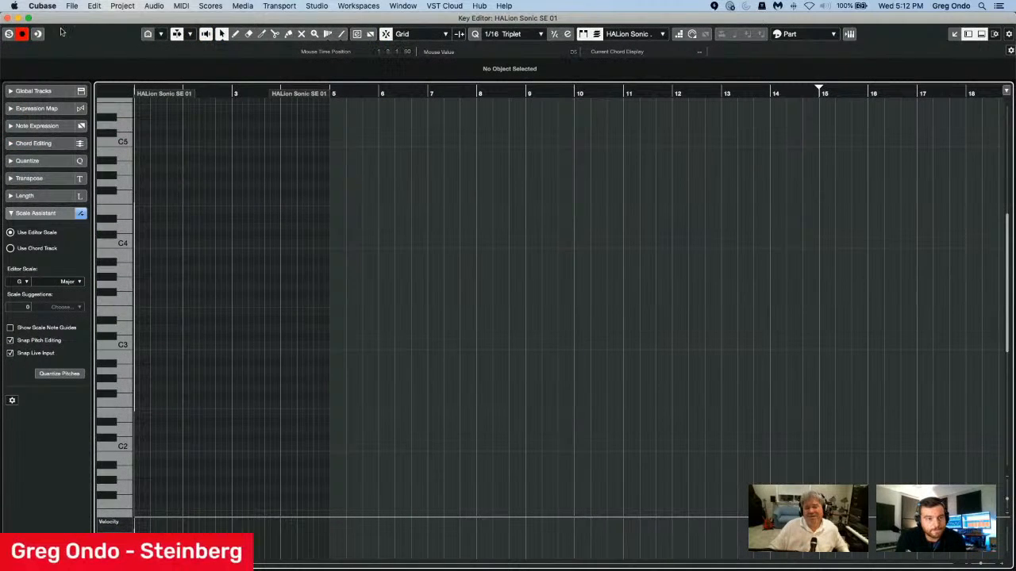
Turn on Step Input and enter an ascending run of scale notes from C3 to C5 at the start of the part.
click(23, 33)
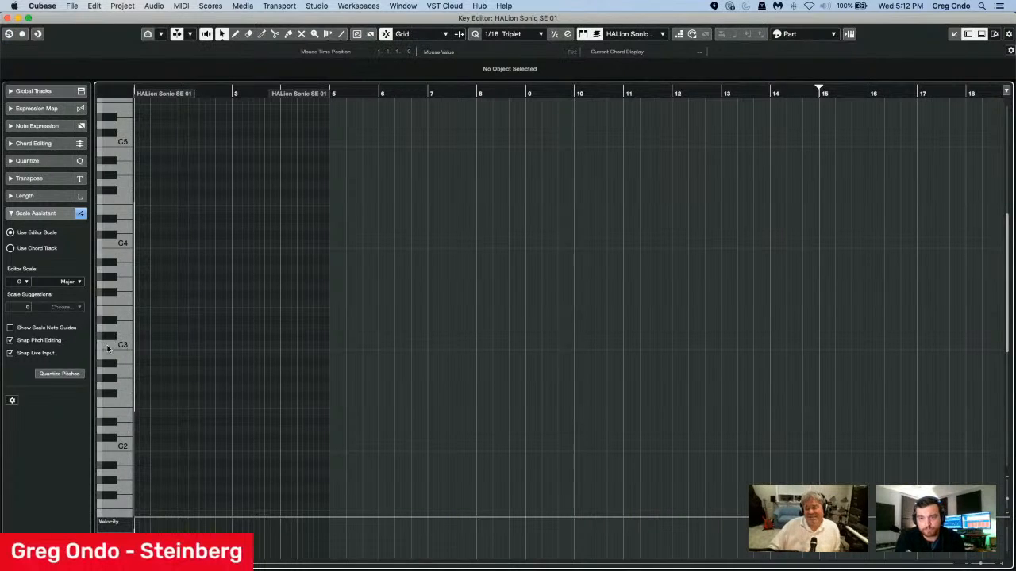
click(678, 35)
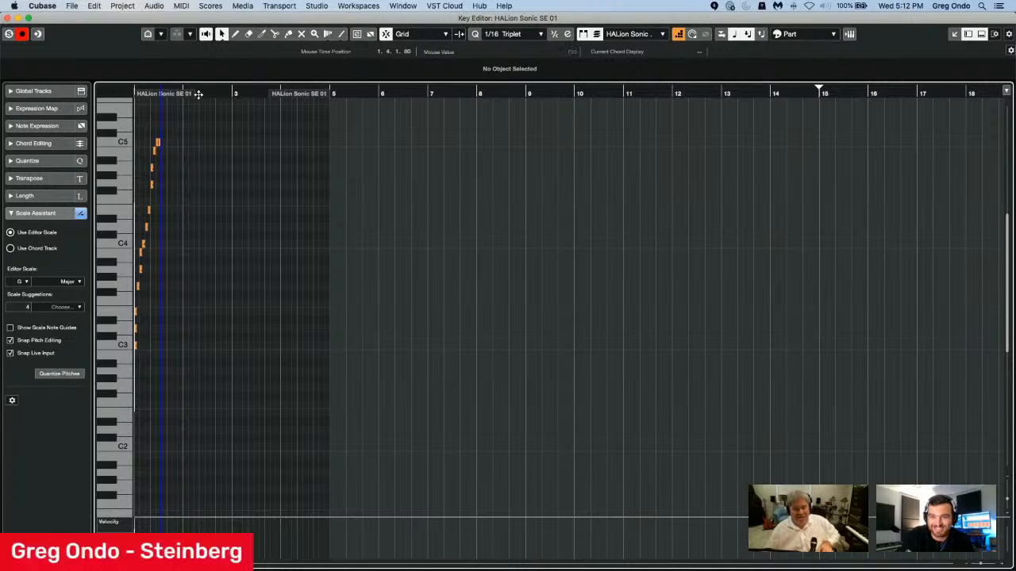
drag(133, 106, 133, 126)
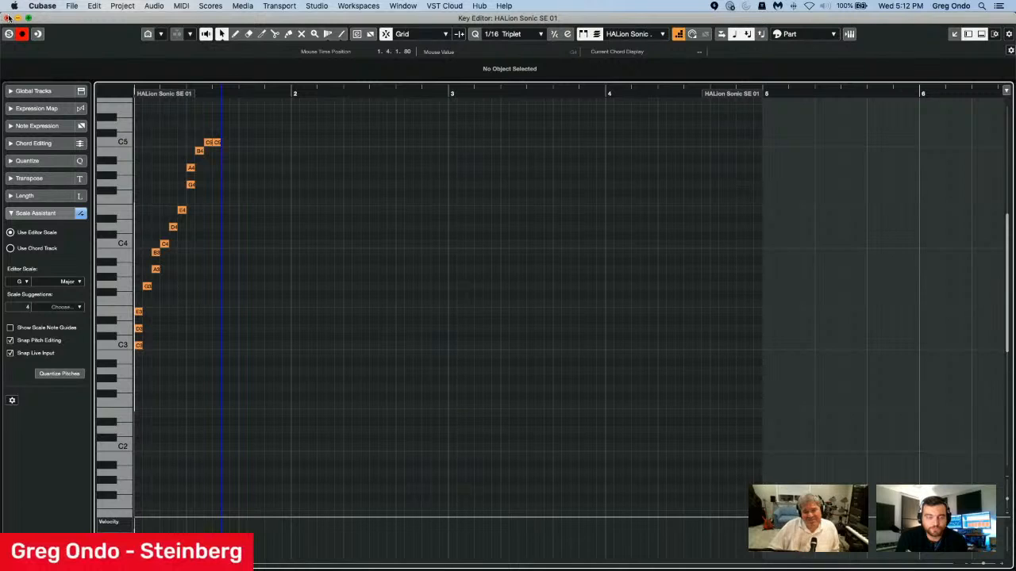
Turn off Step Input and delete all the notes entered in the HALion Sonic SE 01 part.
click(679, 35)
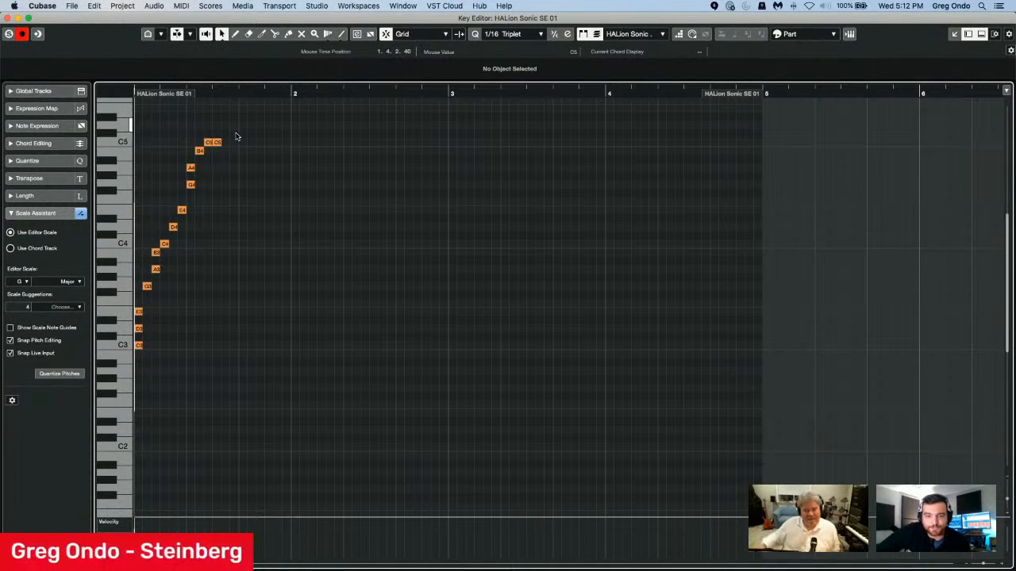
drag(236, 137, 82, 488)
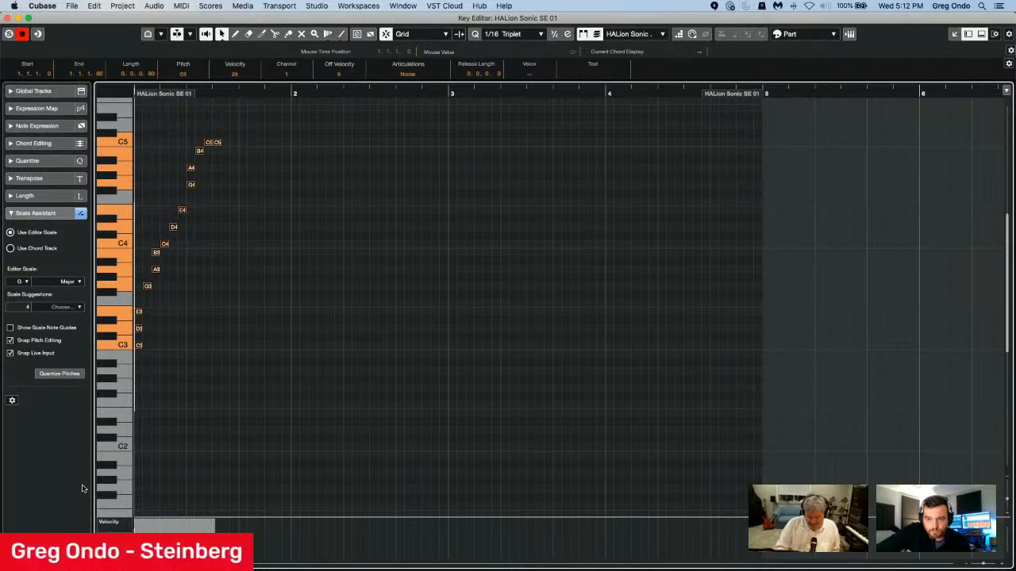
key(Delete)
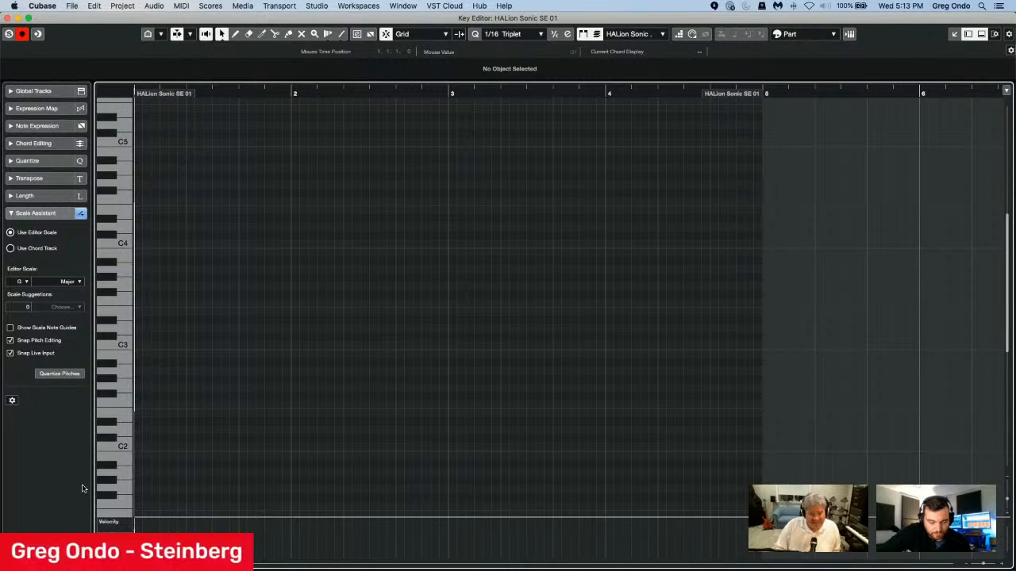
Show the On-Screen Keyboard, turn on Step Input and shift the keyboard's octave range down to its lowest position.
key(alt+k)
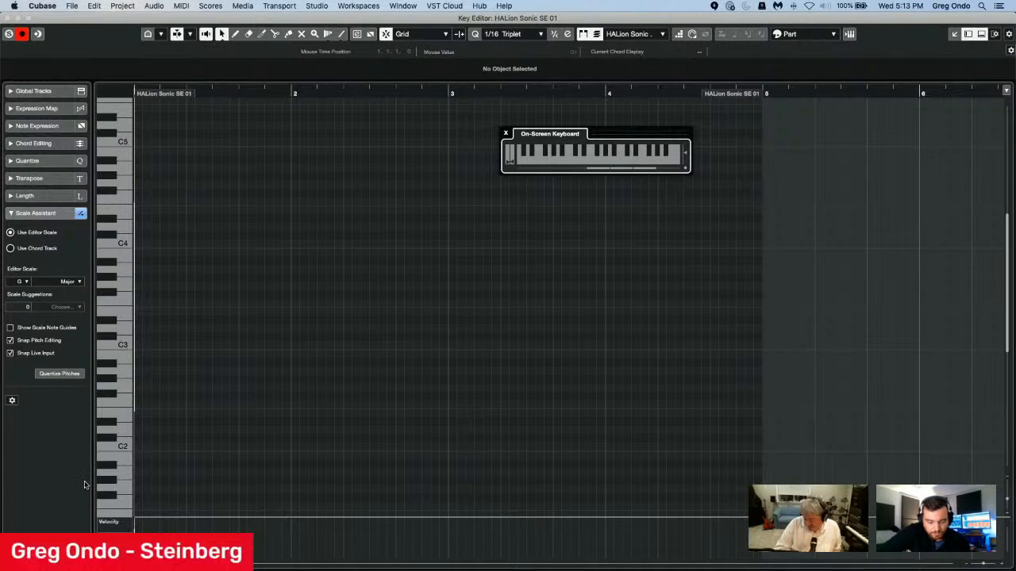
click(679, 35)
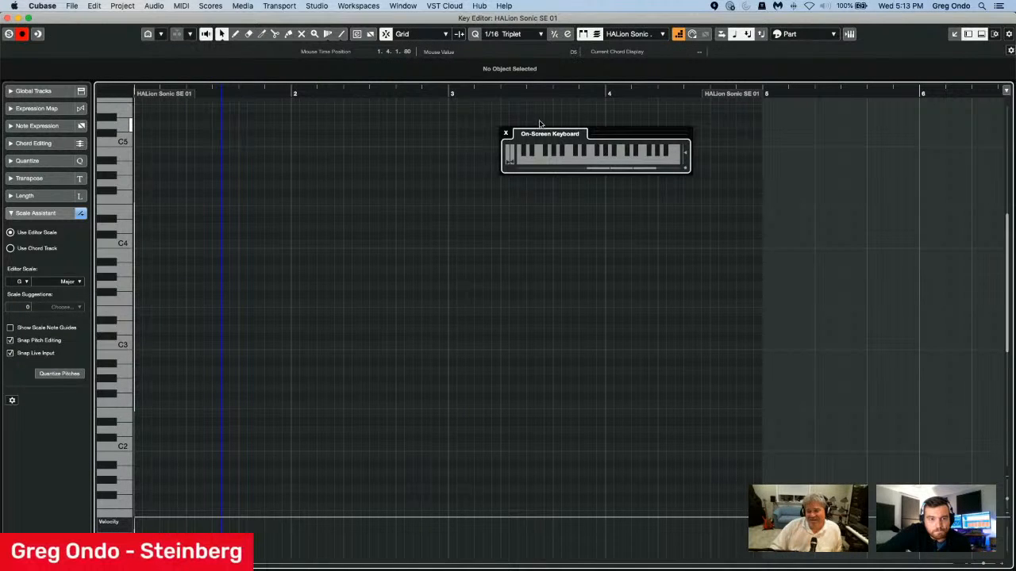
key(Left)
key(Left)
key(Left)
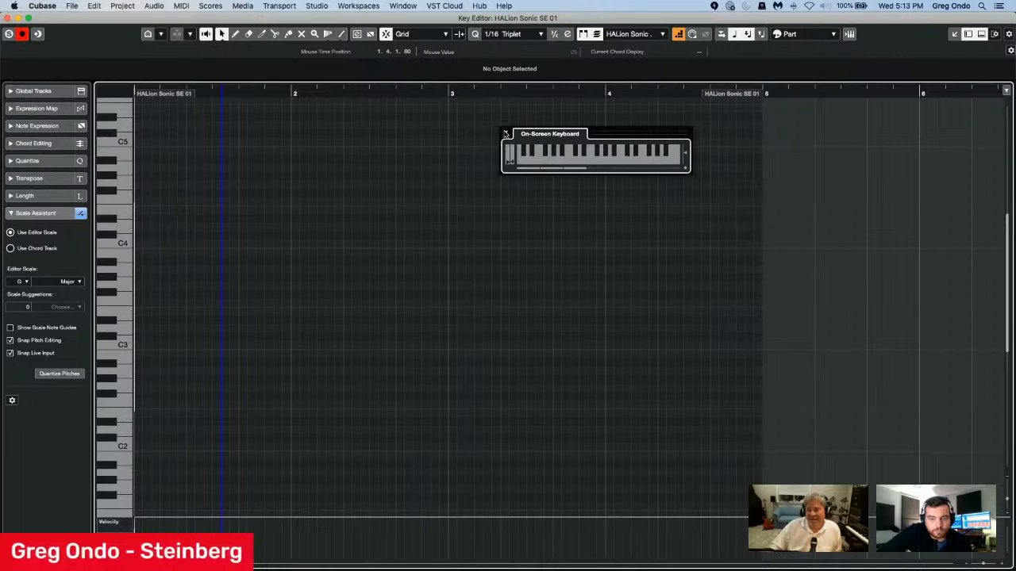
Hide the On-Screen Keyboard and move the step input position back to the start of the part.
click(505, 133)
key(Left)
key(Left)
key(Left)
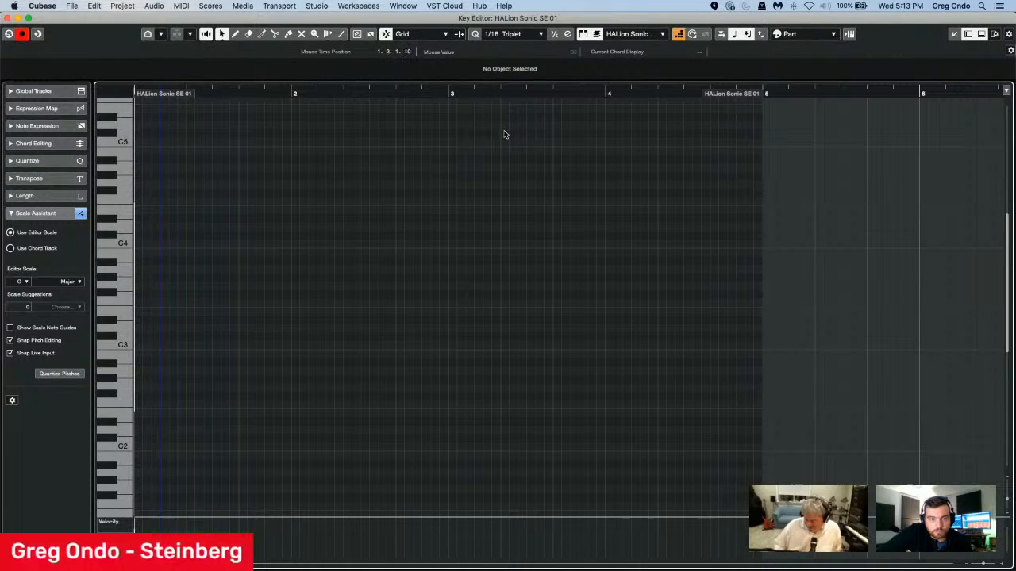
key(Left)
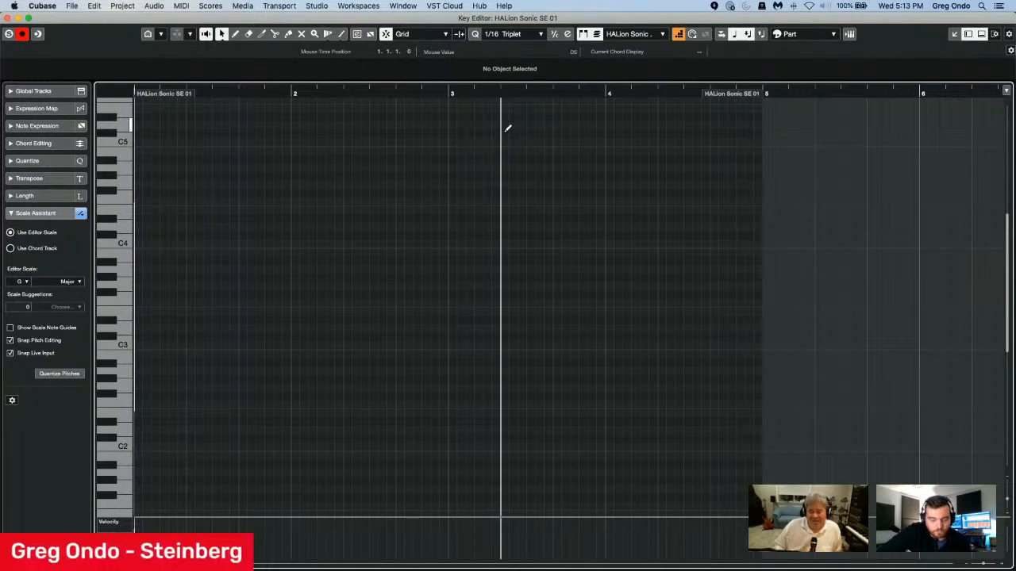
Show the On-Screen Keyboard and sweep across its keys to step-enter an ascending run of scale notes from D0 to C3.
key(alt+k)
drag(521, 161, 730, 154)
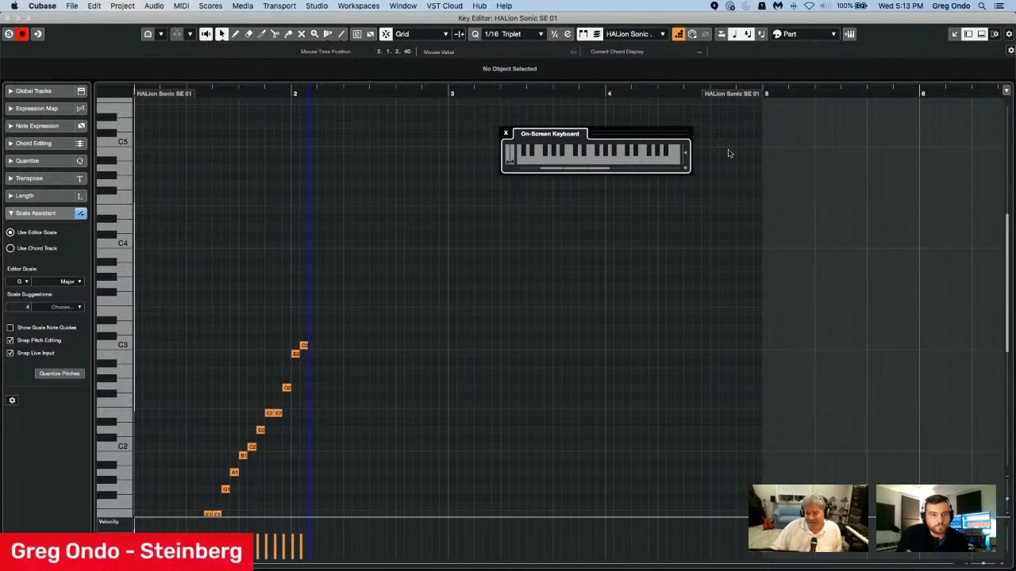
scroll(520, 327, down, 8)
scroll(520, 327, up, 6)
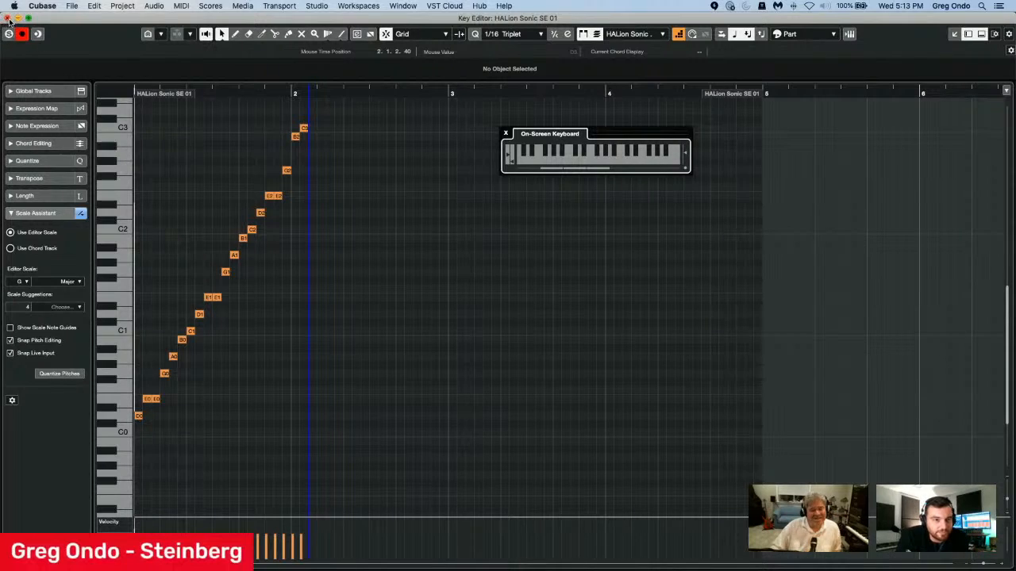
Close the HALion Sonic SE 01 editor and the On-Screen Keyboard, and open The Grand part in the Key Editor.
click(7, 18)
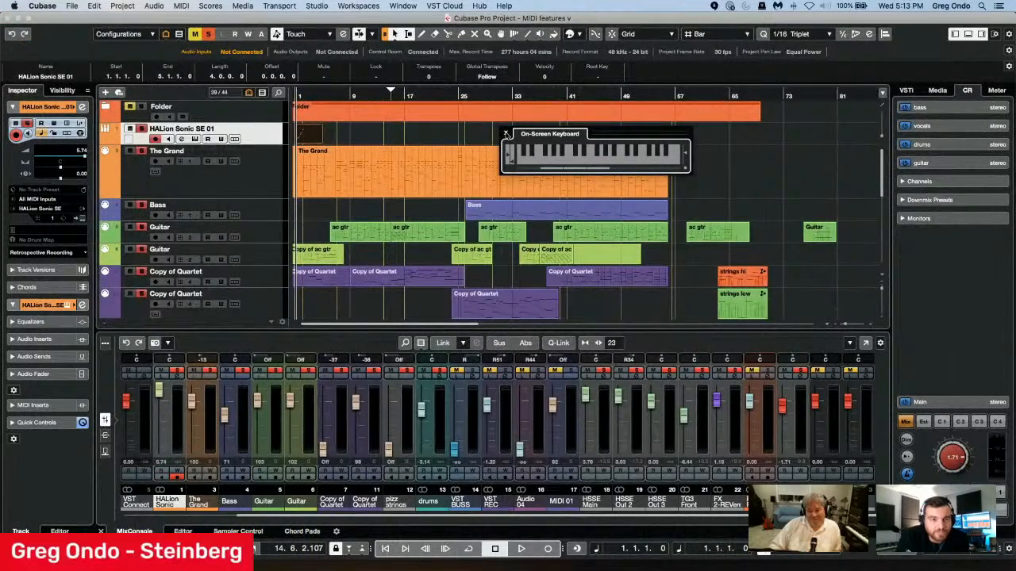
click(505, 134)
click(365, 238)
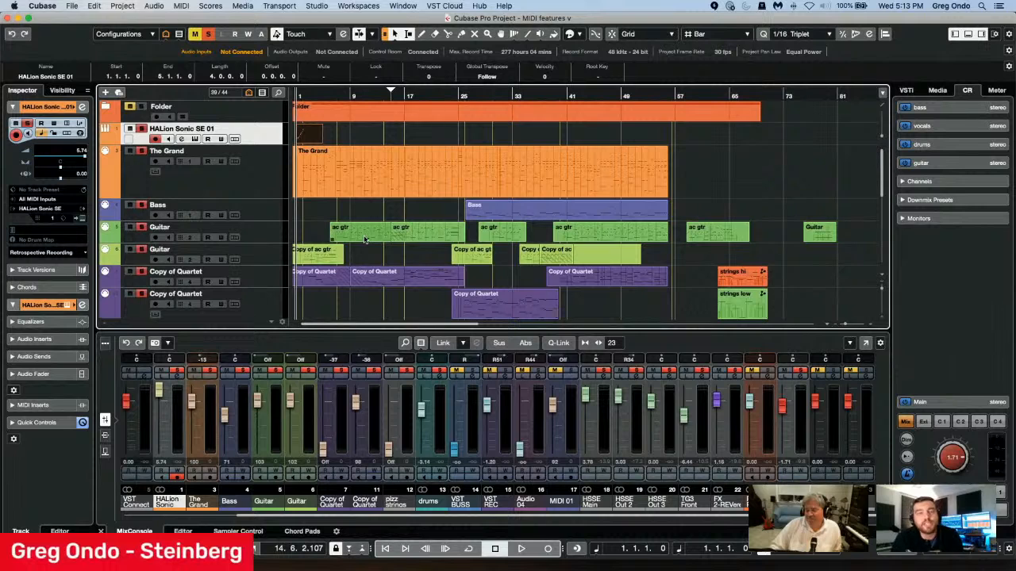
double_click(386, 195)
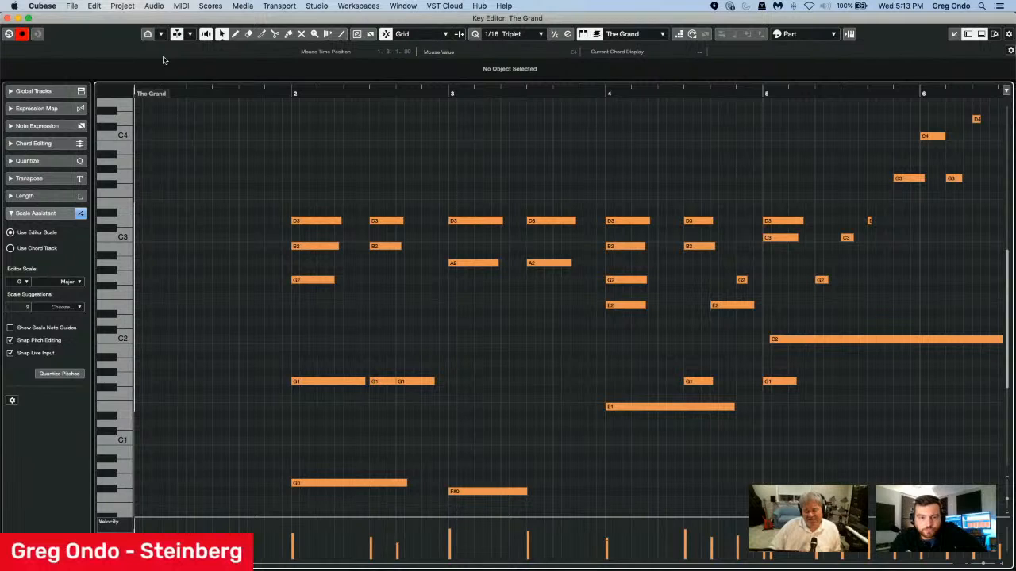
Toggle Pitch Visibility repeatedly to compare all pitches with the G Major pitches, leaving only the scale pitches shown.
click(148, 35)
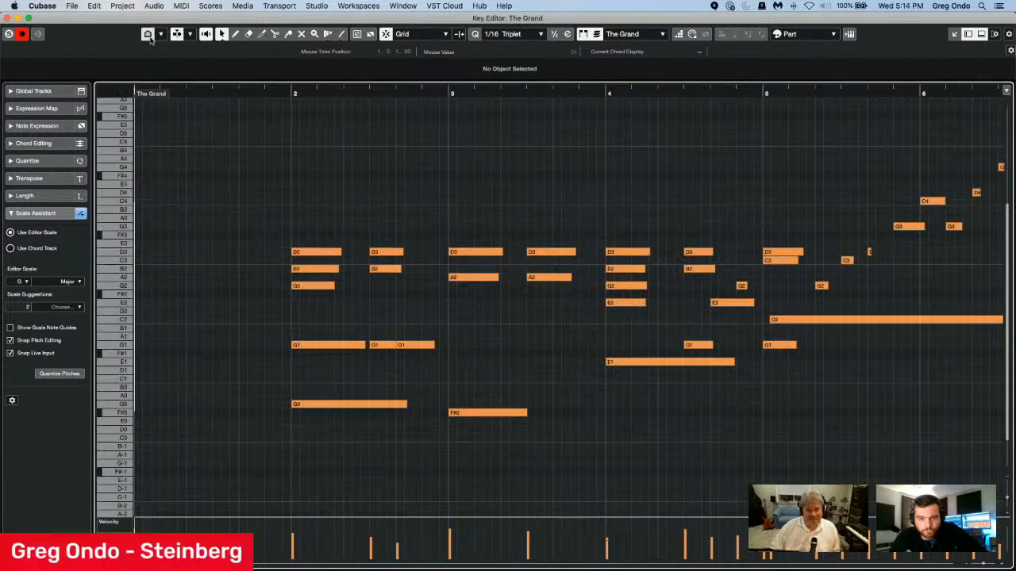
click(148, 35)
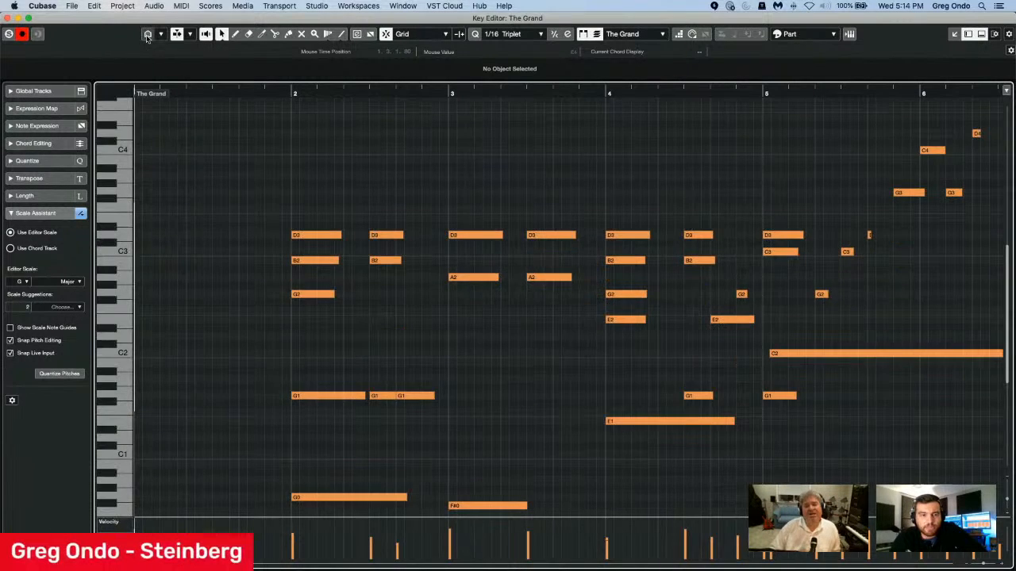
click(148, 35)
click(148, 35)
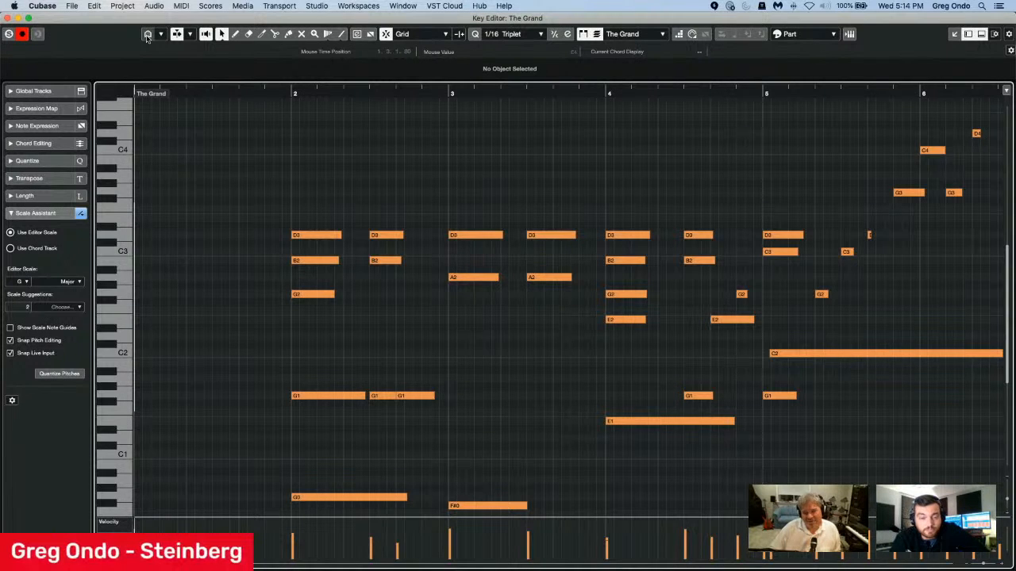
click(147, 35)
click(147, 35)
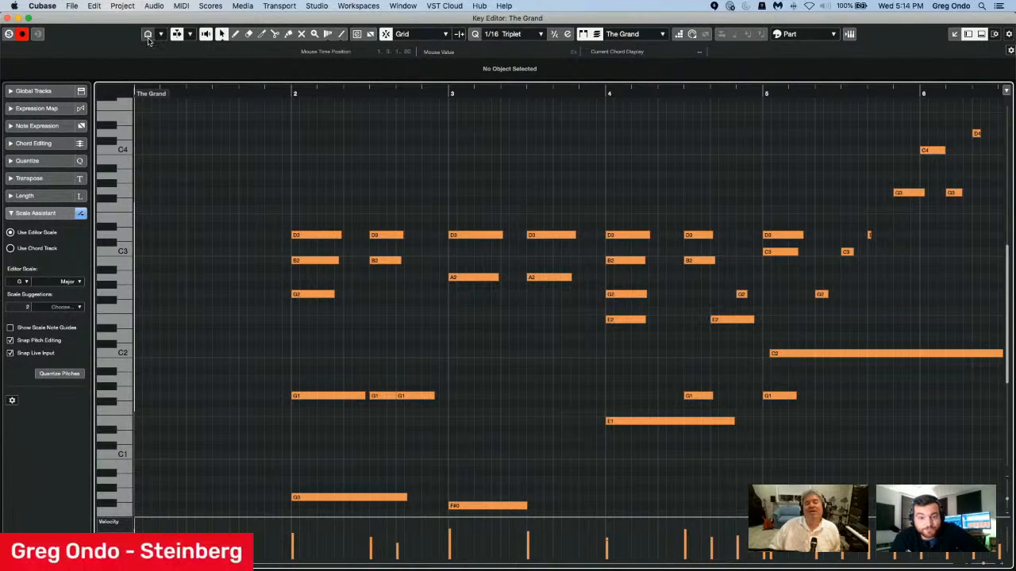
click(147, 36)
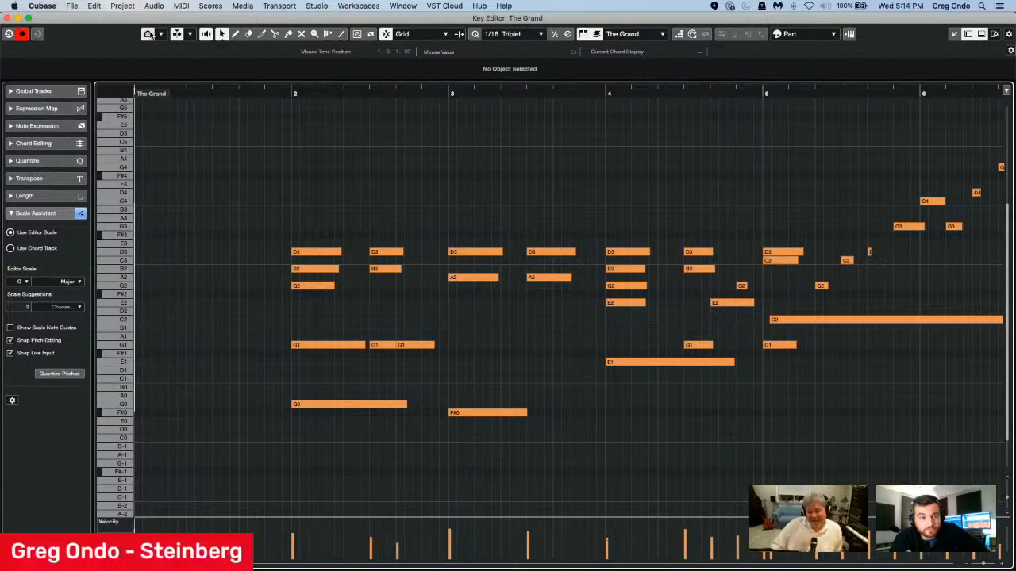
Compare all pitches with the G Major pitches, and switch the Pitch Visibility mode to Show Pitches with Events.
click(147, 35)
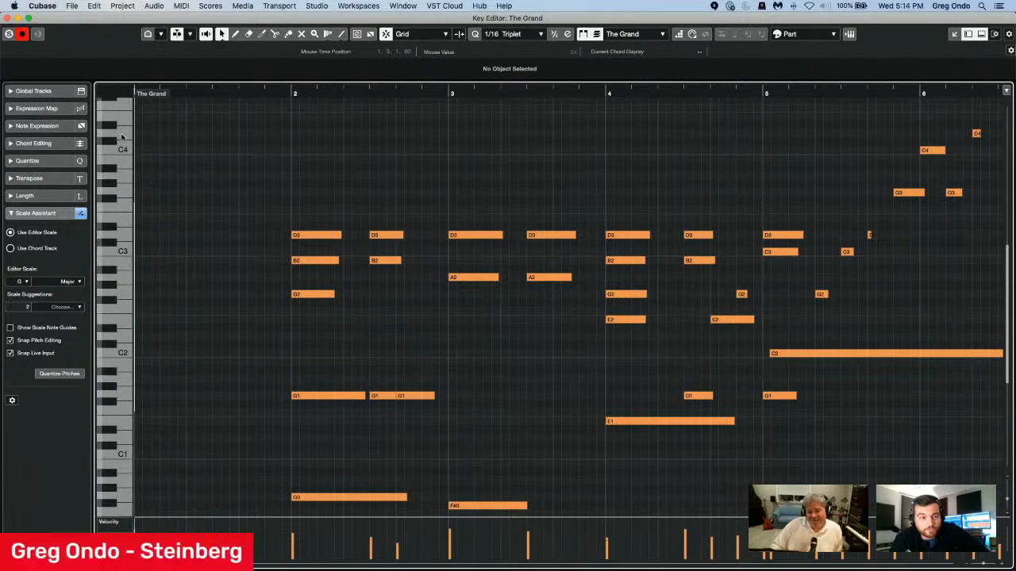
click(148, 34)
click(160, 34)
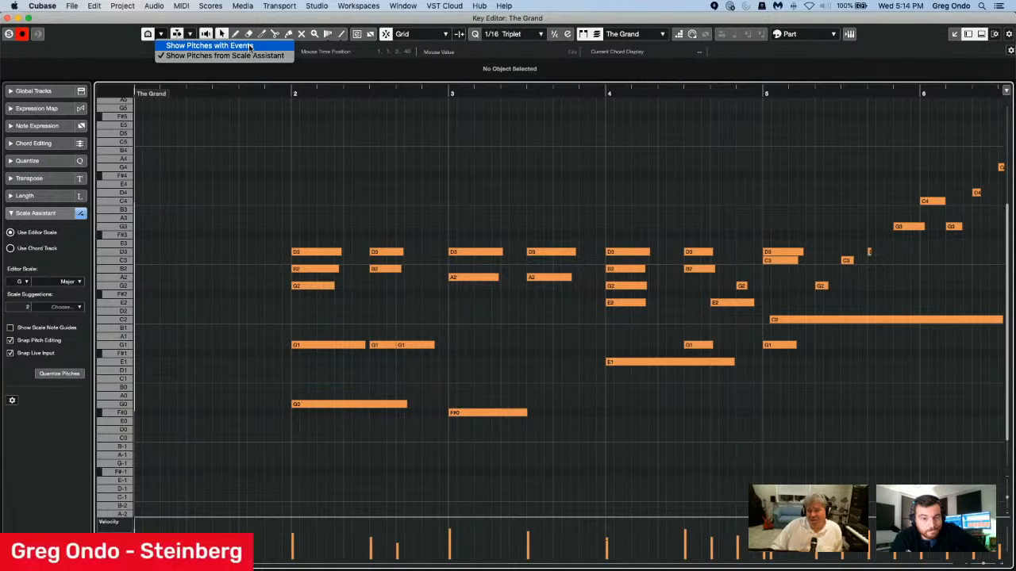
click(249, 46)
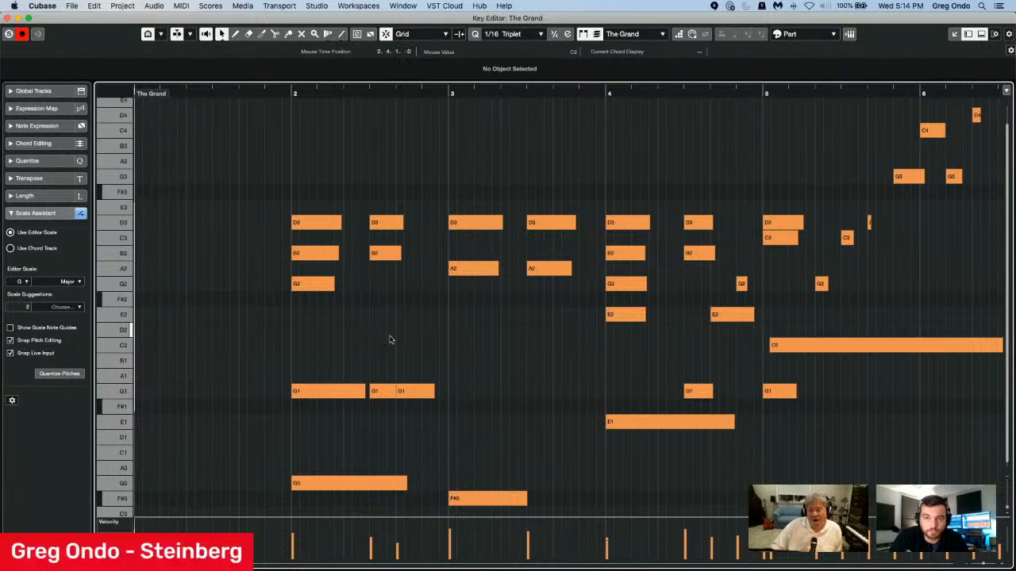
scroll(403, 329, down, 1)
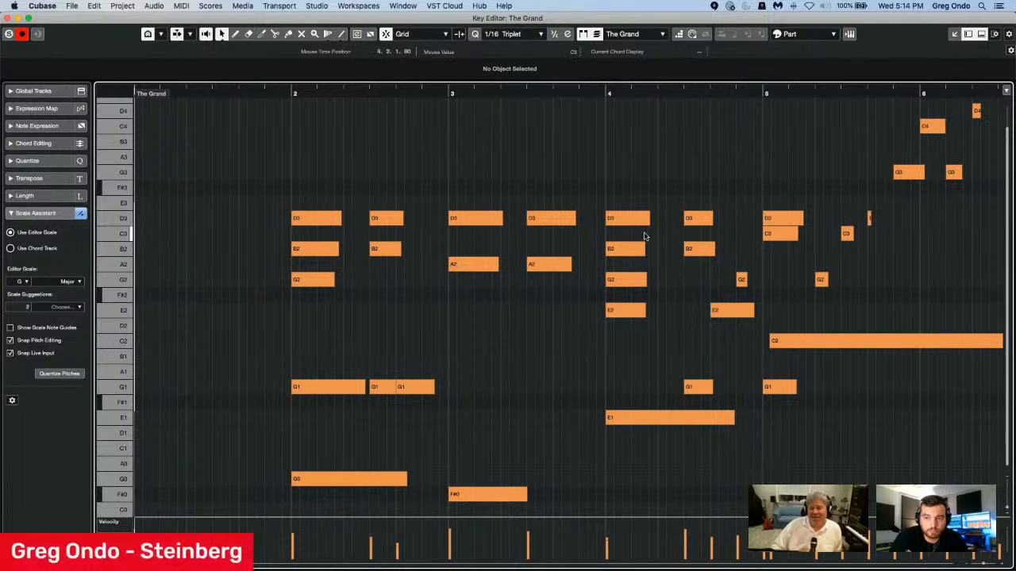
scroll(567, 305, up, 1)
scroll(567, 306, down, 1)
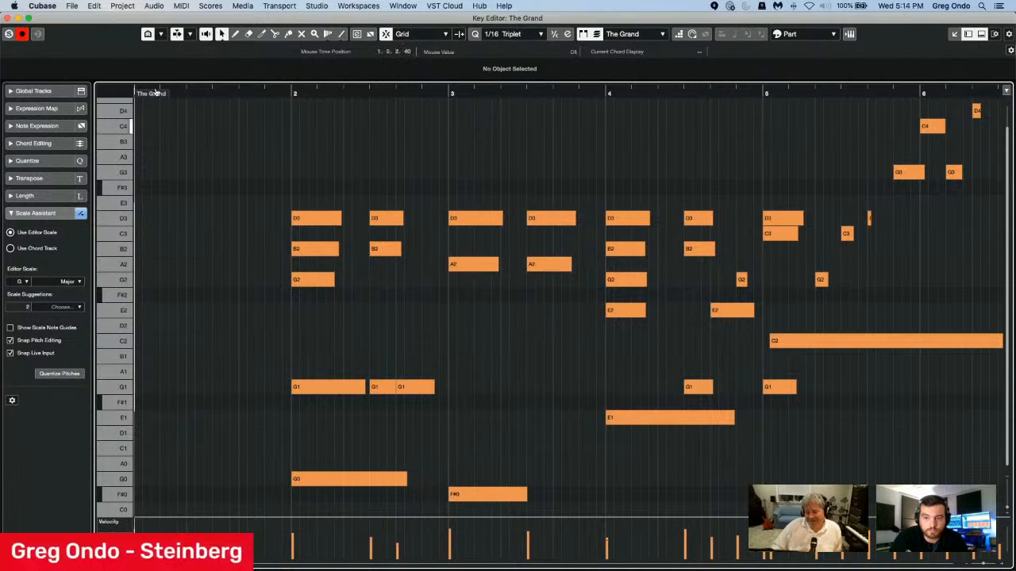
Turn Pitch Visibility off, inspect the full keyboard range, and turn the filter back on.
click(161, 34)
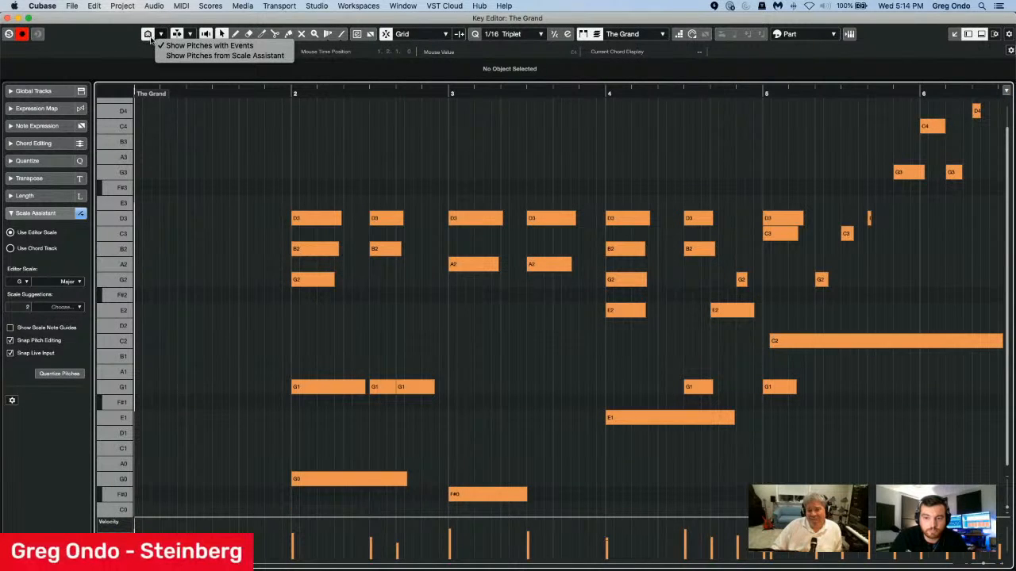
click(148, 38)
click(146, 37)
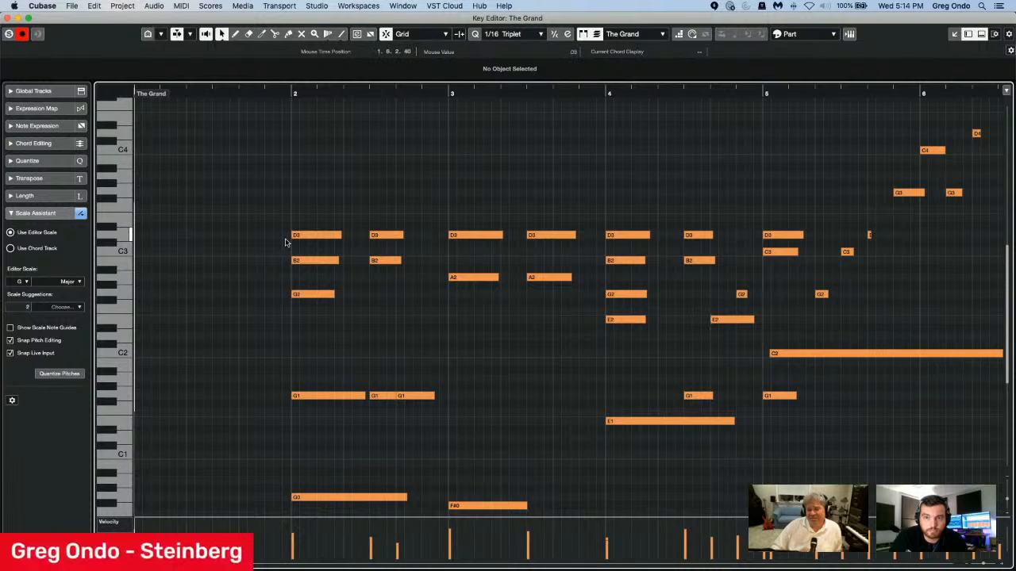
scroll(288, 238, down, 10)
scroll(288, 238, down, 5)
scroll(288, 238, up, 5)
scroll(288, 238, up, 6)
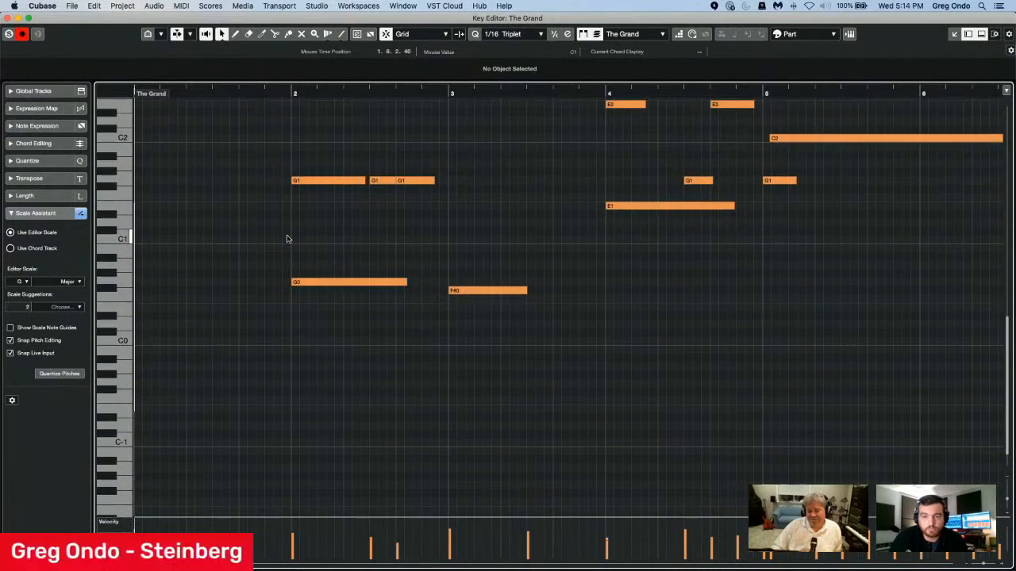
click(148, 35)
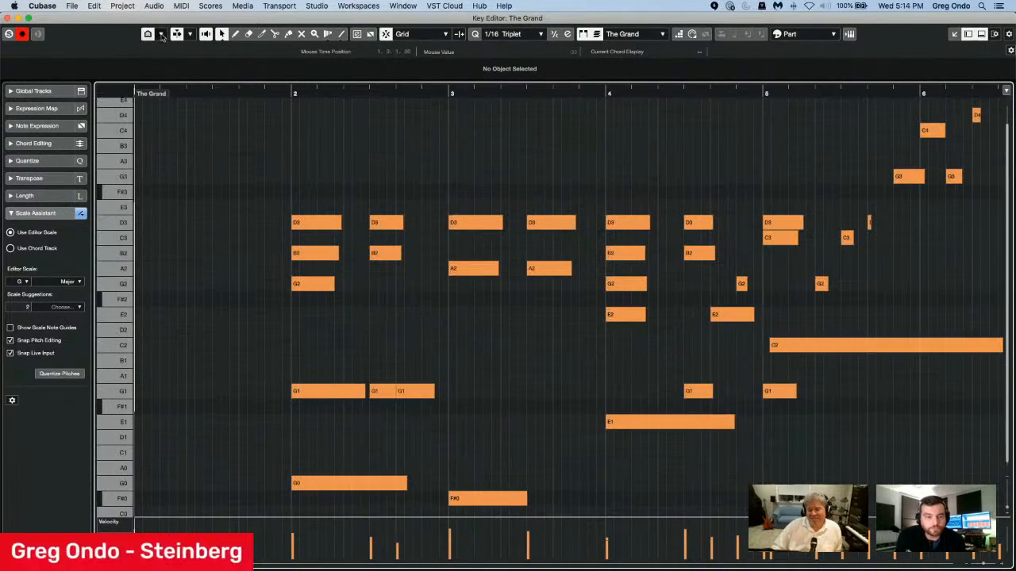
Set Pitch Visibility to Show Pitches from Scale Assistant, and turn the filter off to display the full keyboard.
click(161, 34)
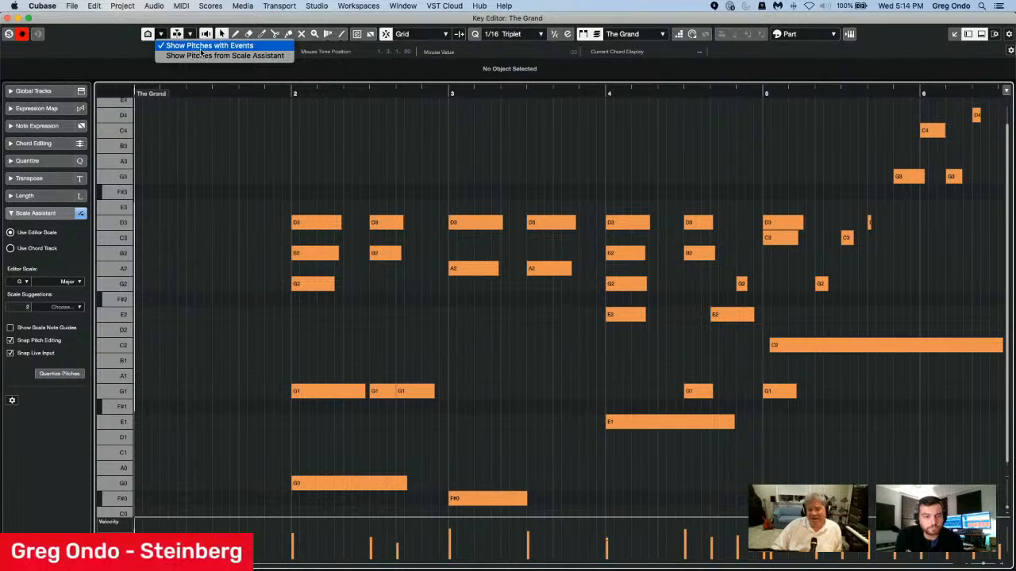
click(216, 56)
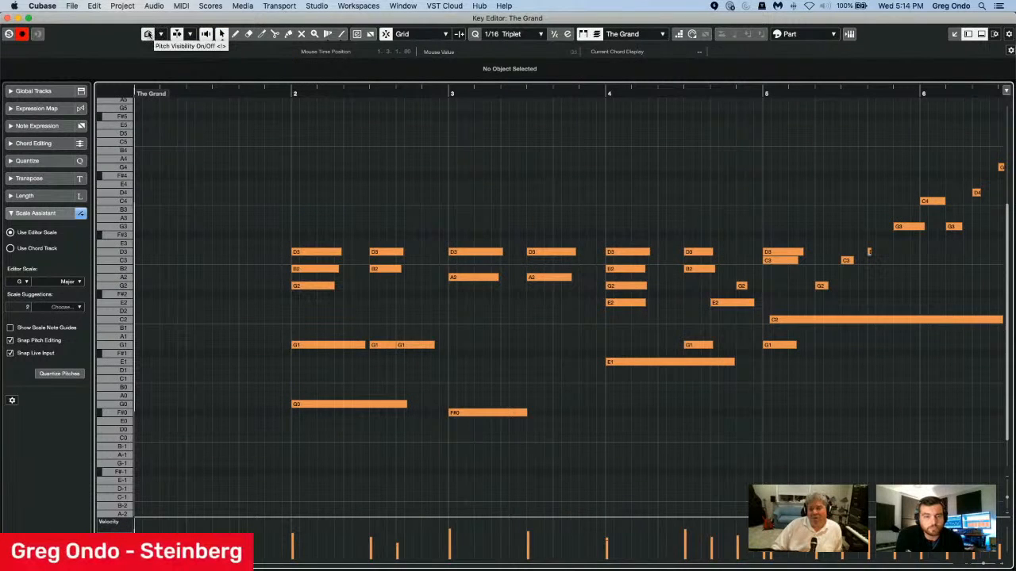
click(148, 34)
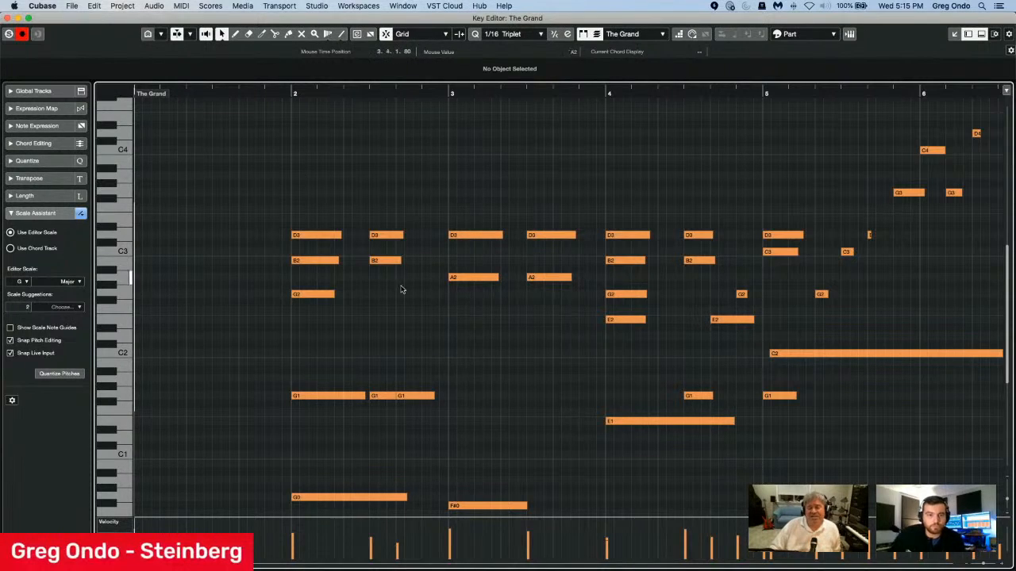
mouse_move(256, 19)
mouse_down()
mouse_move(301, 292)
mouse_move(466, 392)
mouse_move(498, 245)
mouse_move(358, 8)
mouse_move(412, 329)
mouse_move(377, 249)
mouse_move(373, 55)
mouse_move(369, 301)
mouse_move(353, 340)
mouse_move(545, 483)
mouse_move(555, 435)
mouse_move(278, 73)
mouse_move(260, 22)
mouse_up()
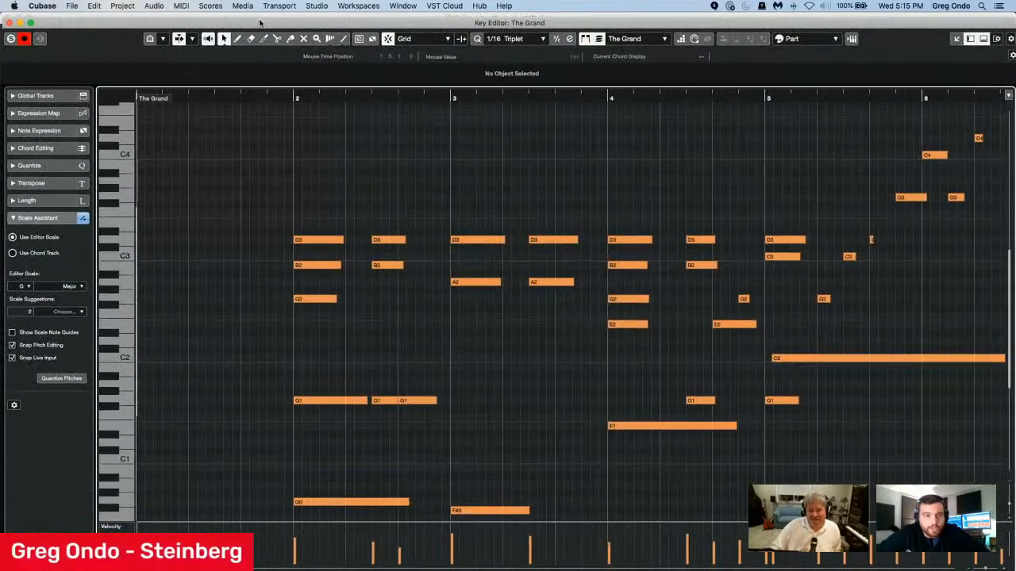
click(31, 22)
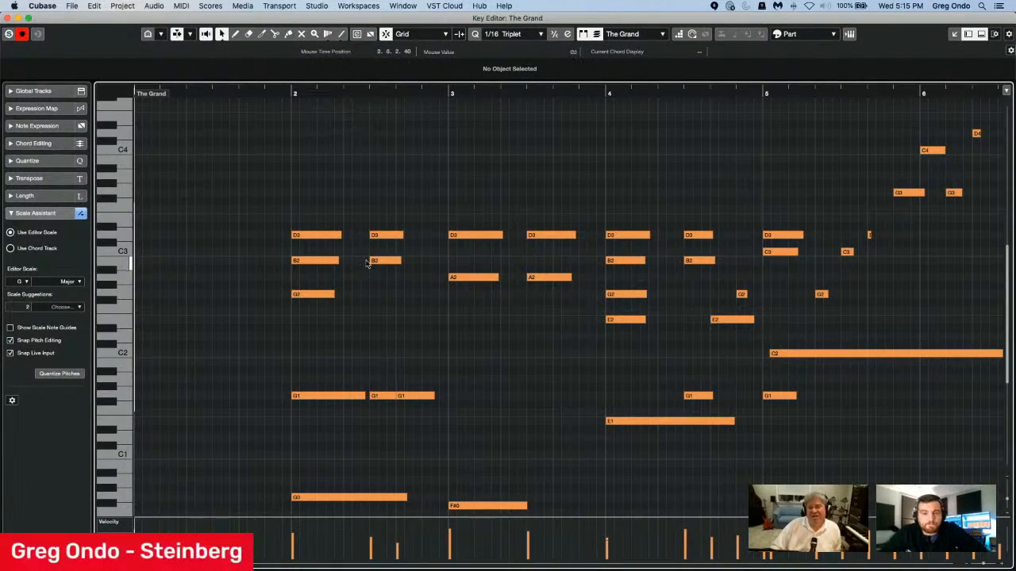
Expand the Global Tracks section and show the Video and Chord Track above the notes.
click(46, 91)
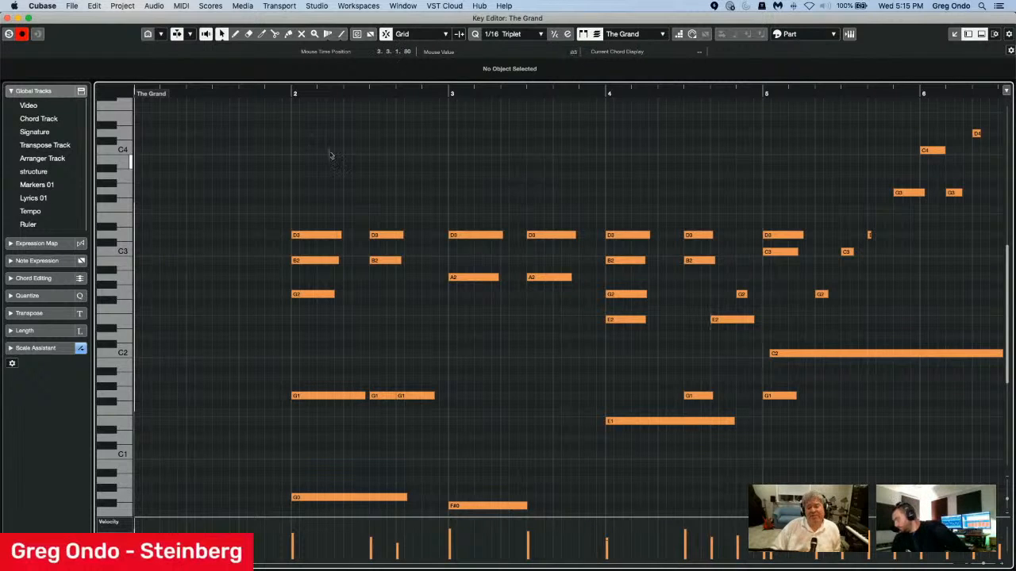
click(12, 106)
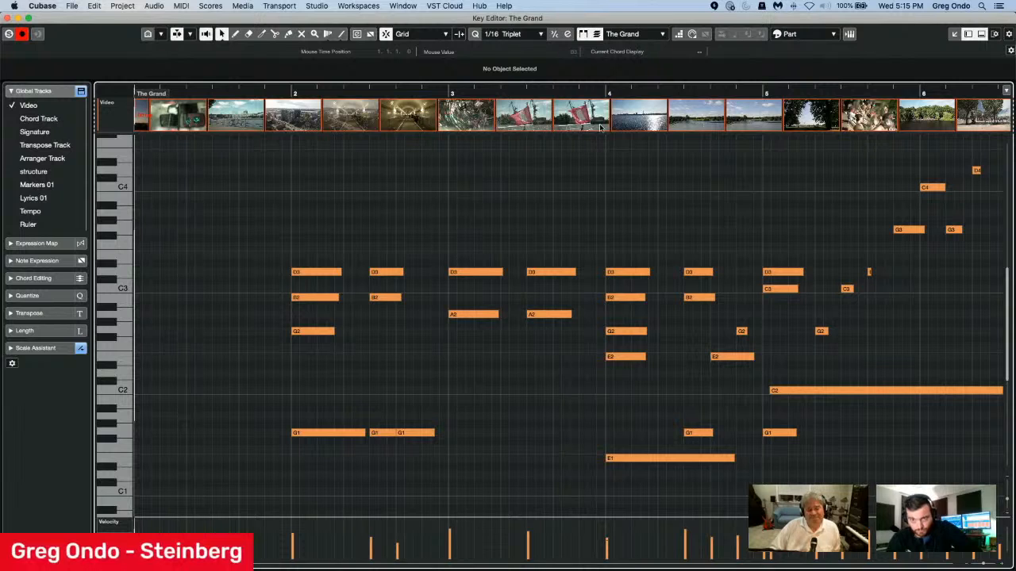
click(12, 119)
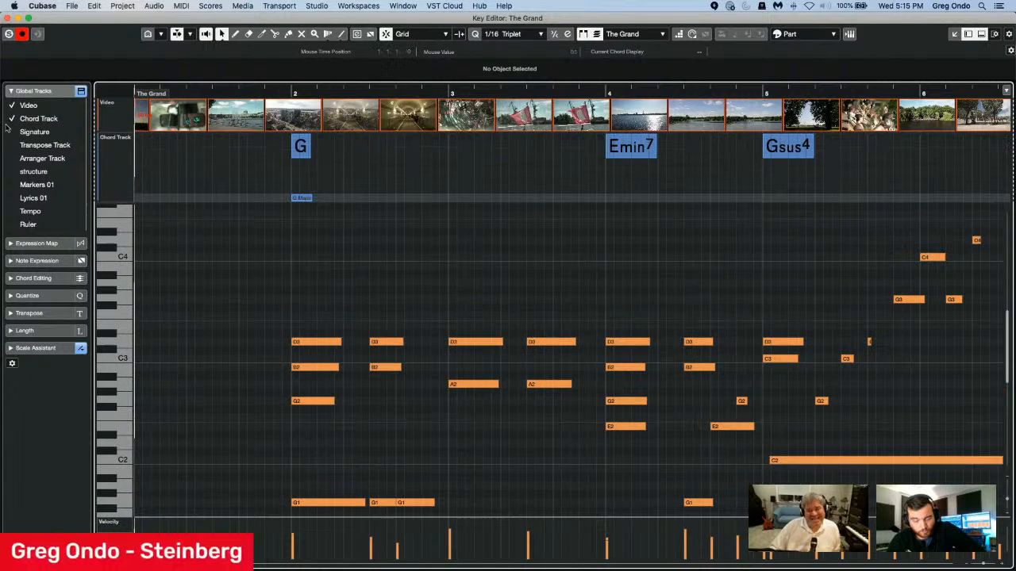
Open the chord editor for the G chord at bar 2, and close it without changing the chord.
click(298, 153)
double_click(298, 152)
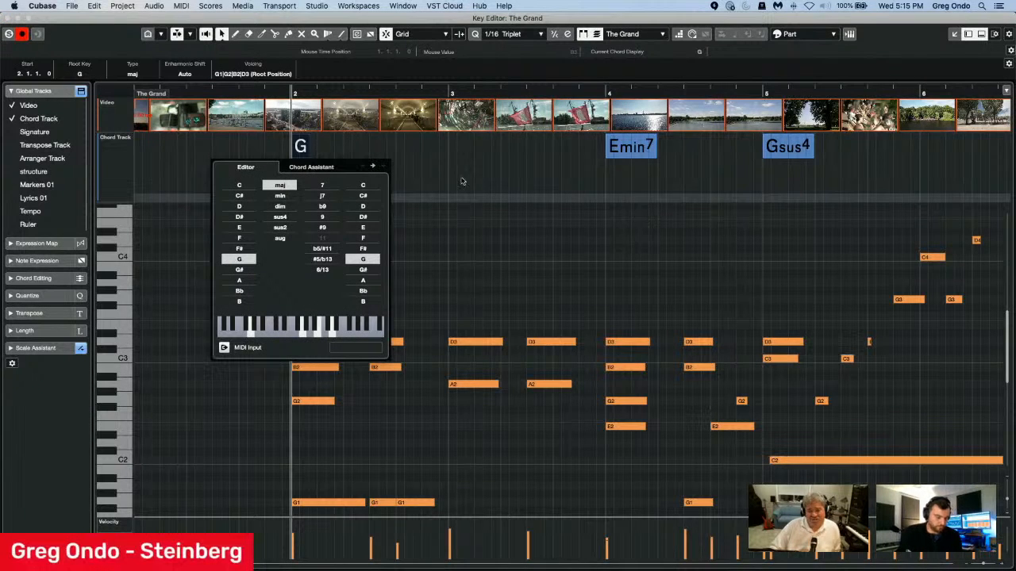
click(615, 276)
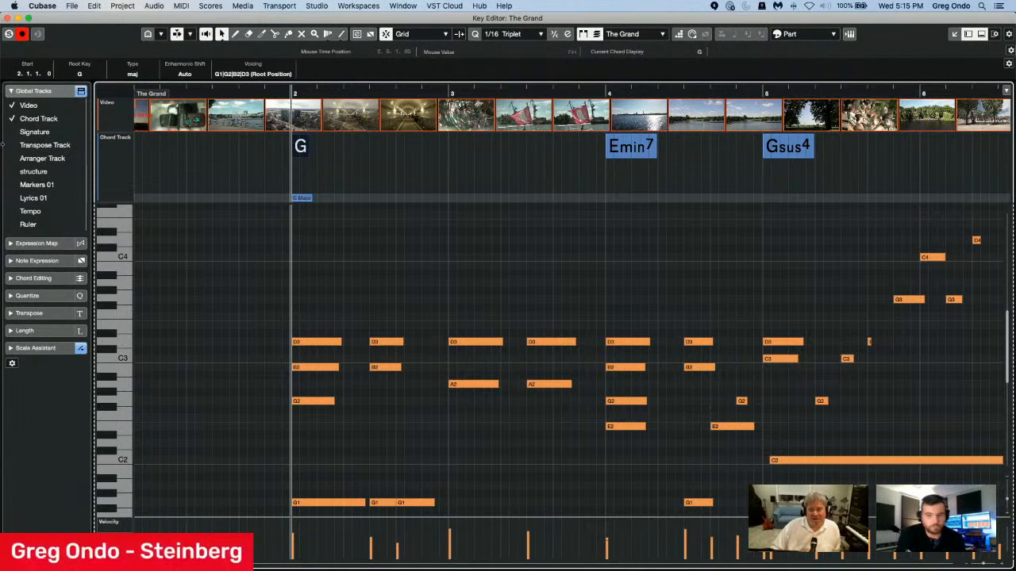
Show the Ruler and Tempo tracks, and draw four tempo points from 95 BPM at 5.4.1.0 to 100 BPM at 5.6.2.40.
click(12, 225)
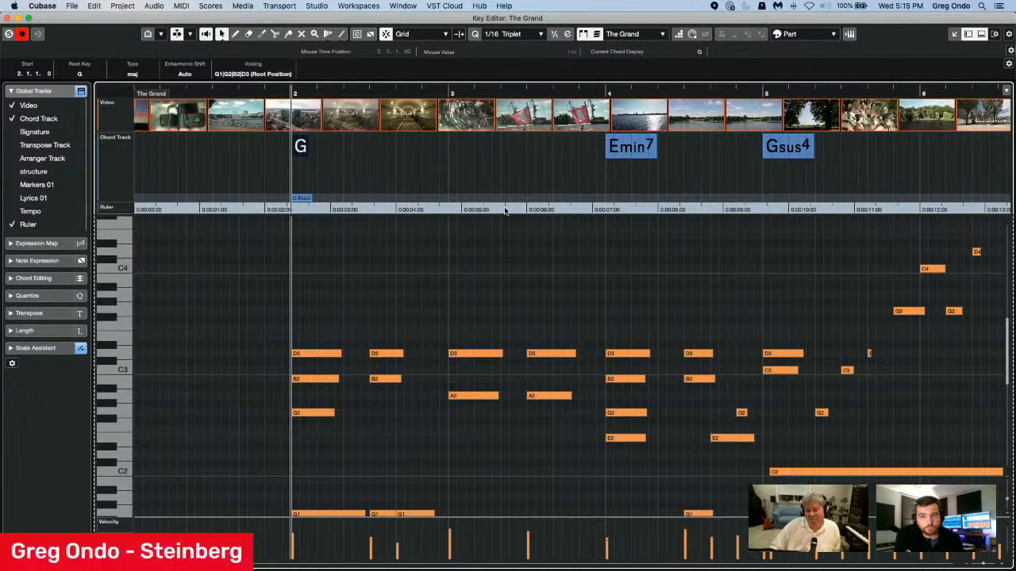
click(14, 212)
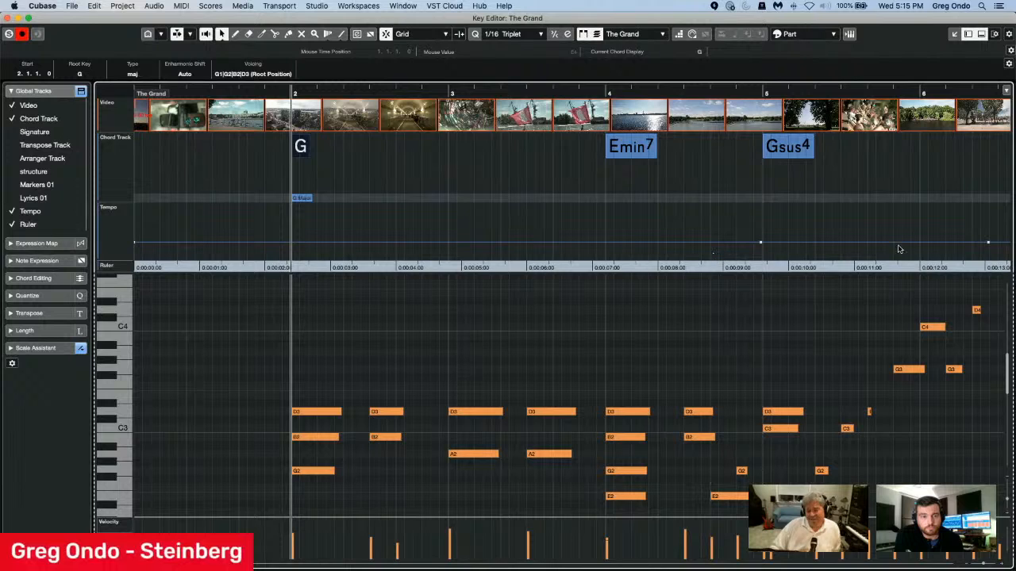
right_click(839, 240)
click(853, 241)
click(851, 235)
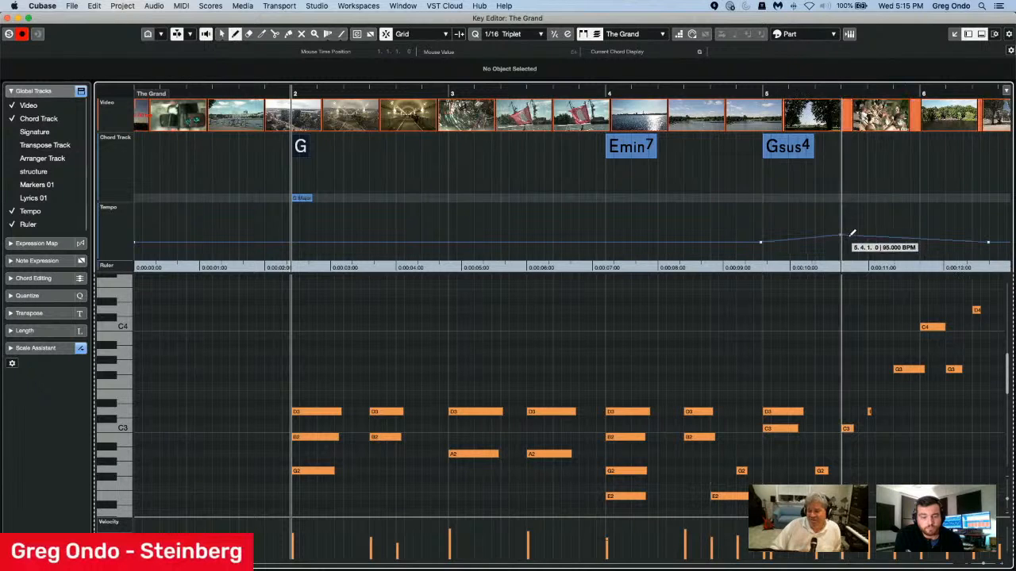
click(857, 243)
click(884, 235)
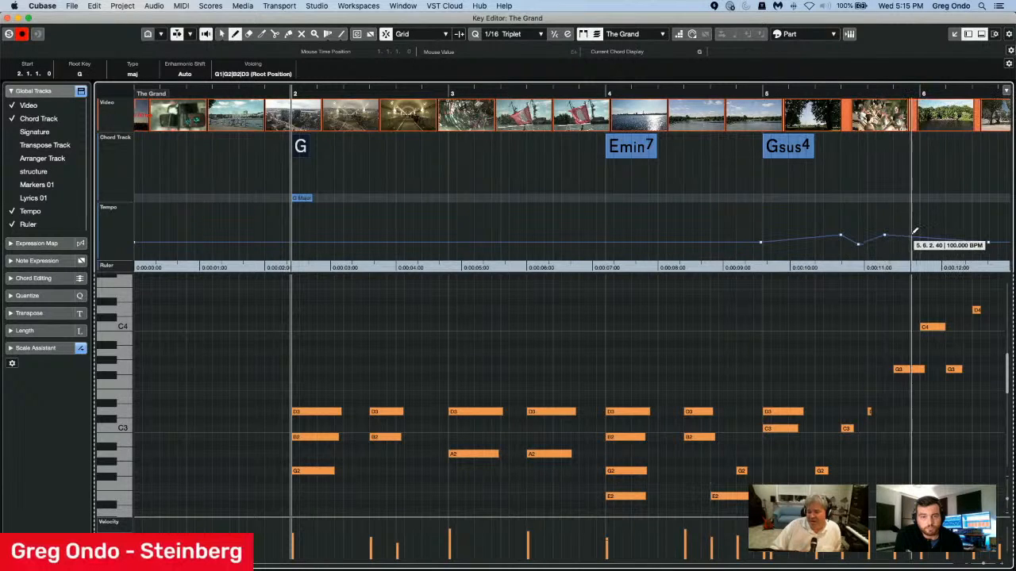
click(912, 231)
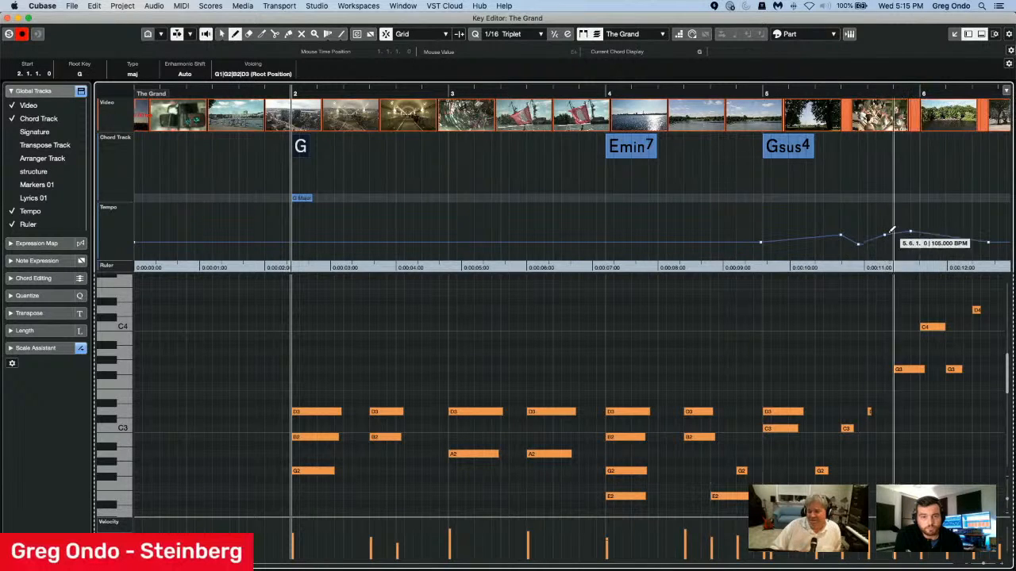
Show the Signature, Transpose Track, Arranger Track and structure global tracks.
click(11, 132)
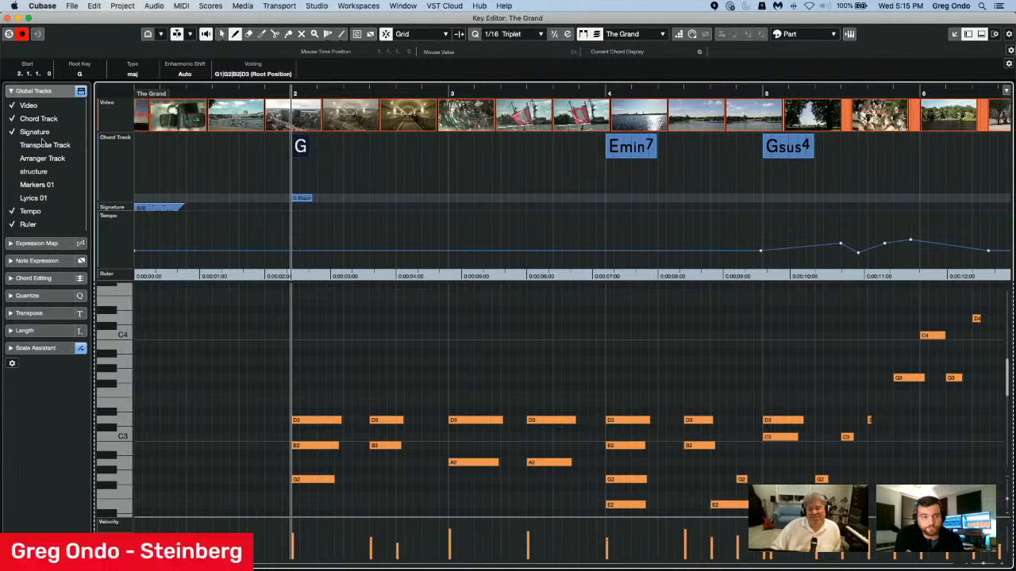
click(11, 145)
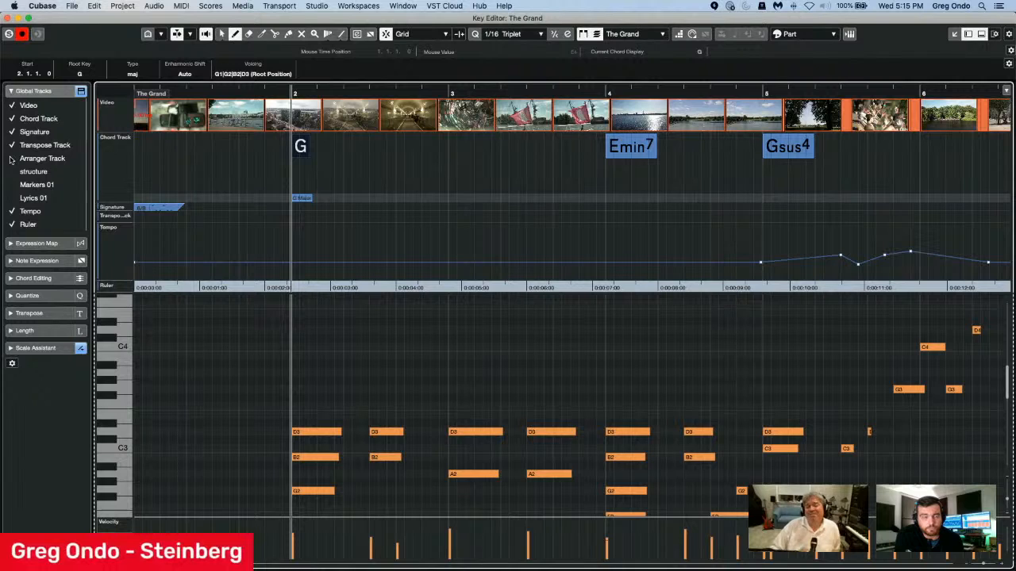
click(11, 159)
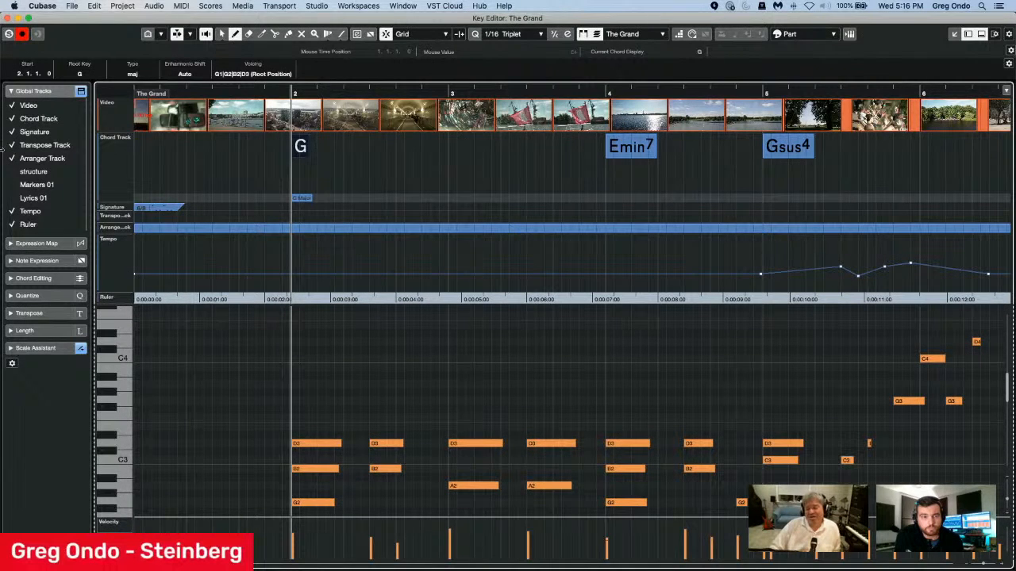
click(11, 172)
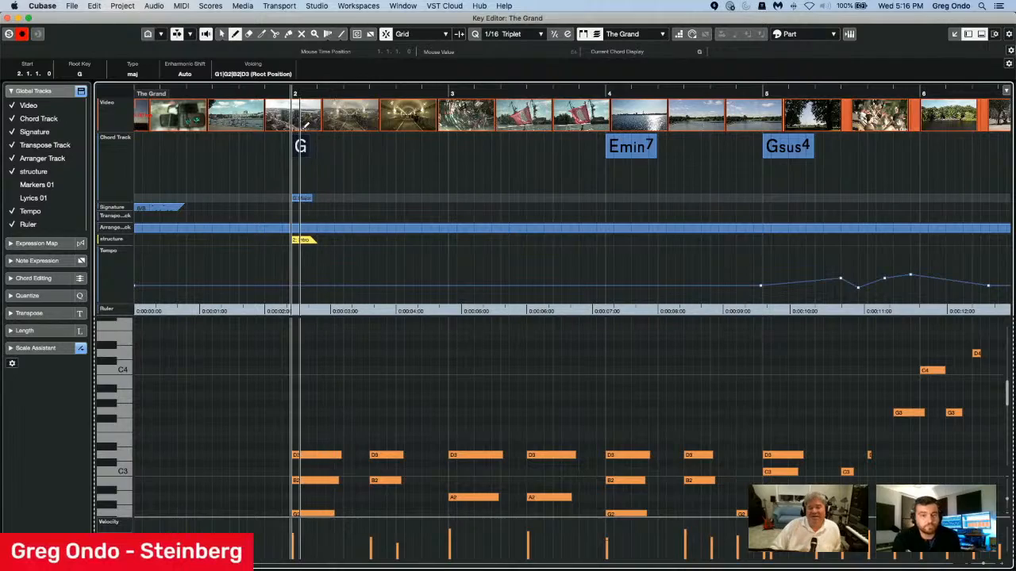
Add the Lyrics 01 marker track to the global tracks and examine the chords and lyric markers around bar 8.
drag(285, 86, 289, 64)
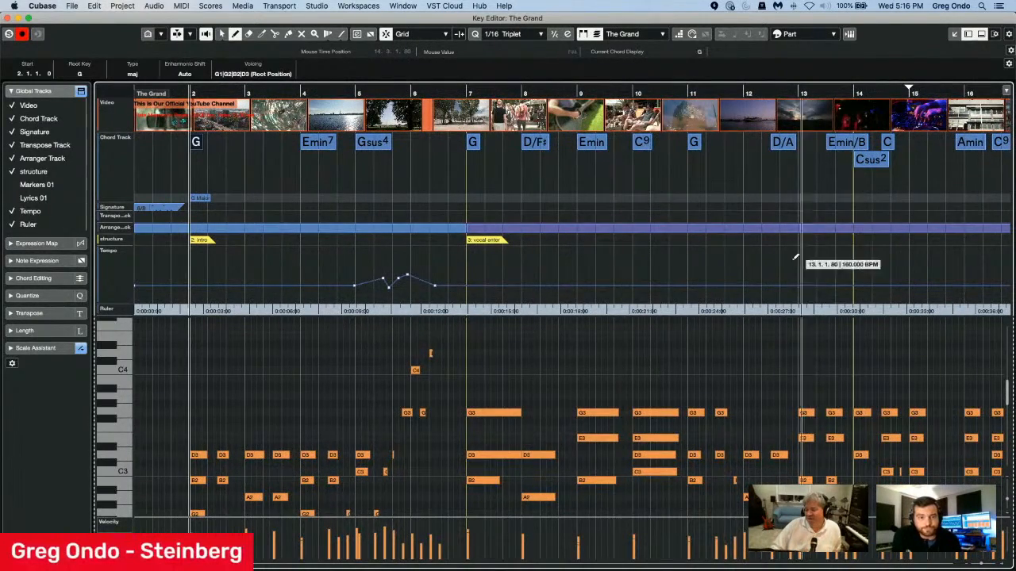
scroll(807, 387, up, 3)
scroll(807, 387, down, 8)
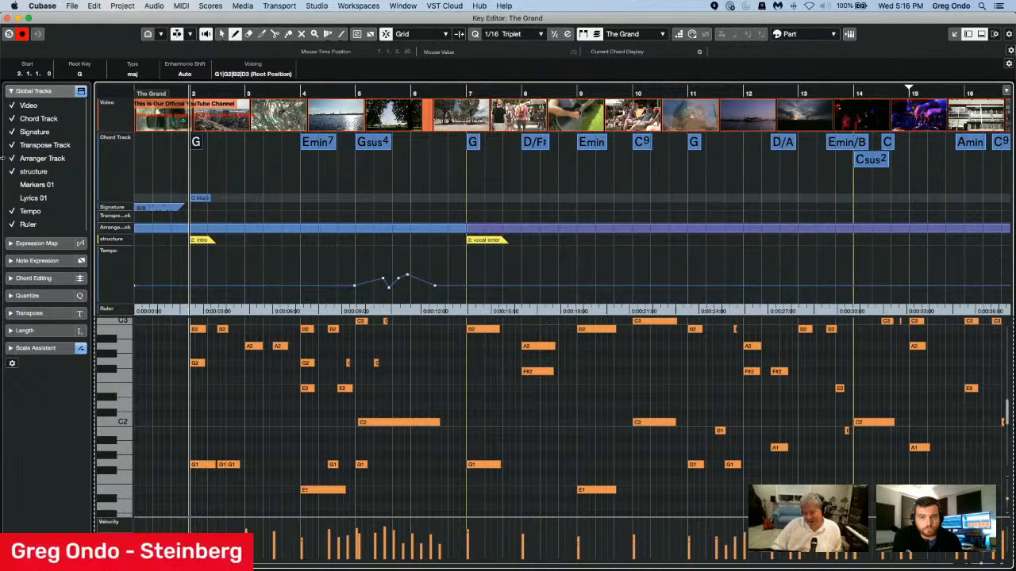
click(12, 198)
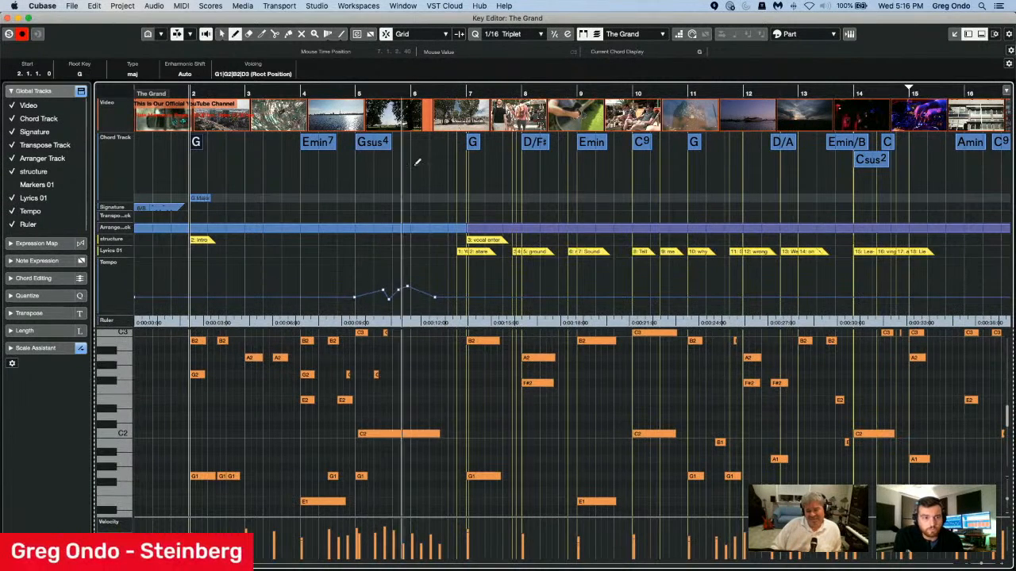
drag(553, 99, 553, 133)
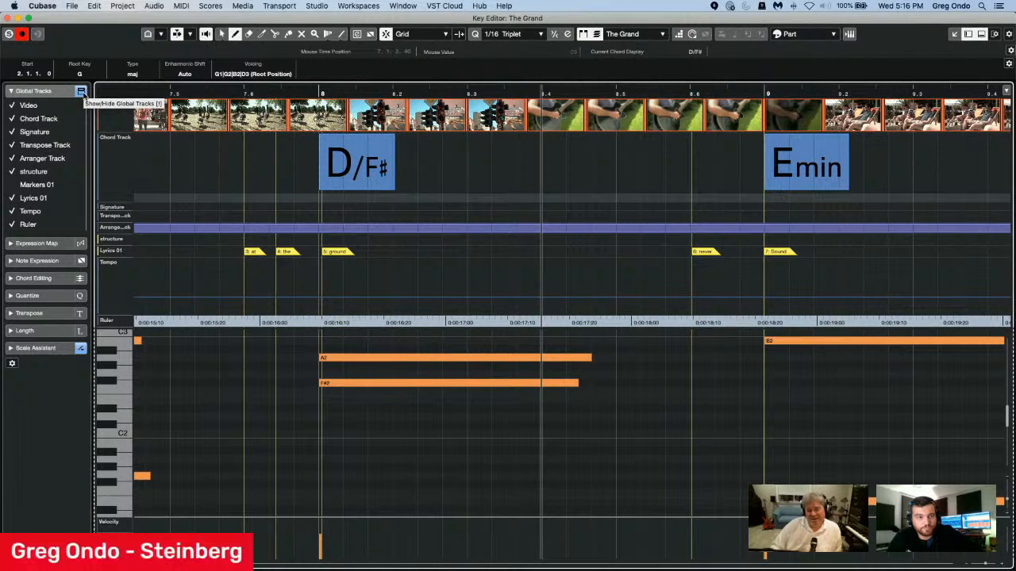
Toggle the global tracks display to leave all of them hidden, and close the Key Editor.
click(81, 92)
click(81, 92)
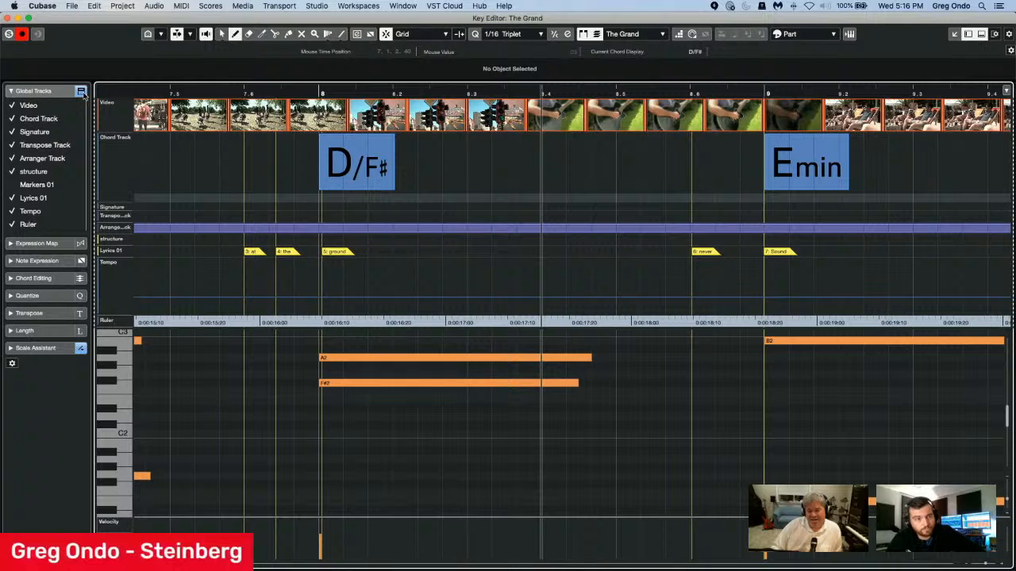
click(81, 92)
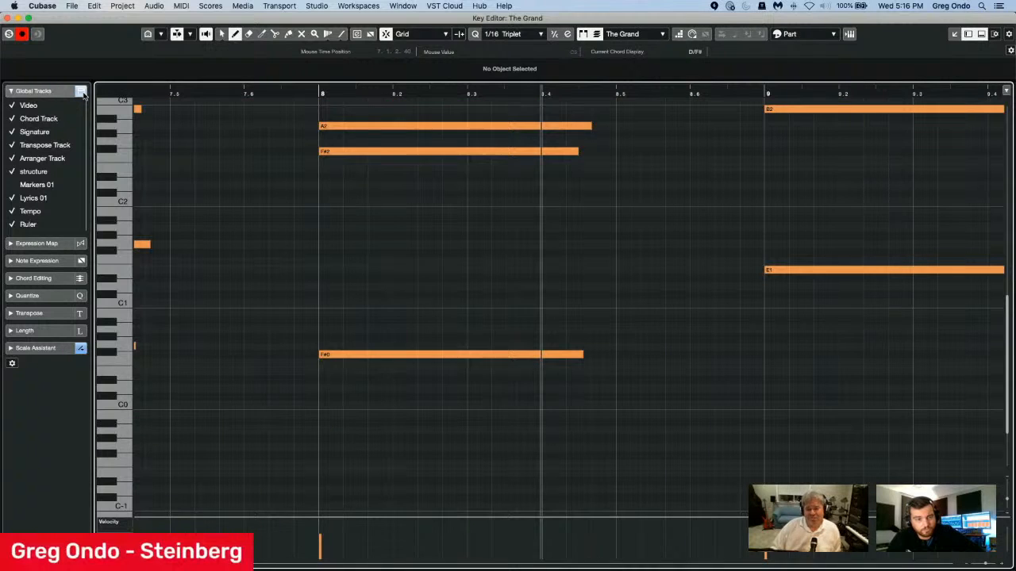
click(8, 17)
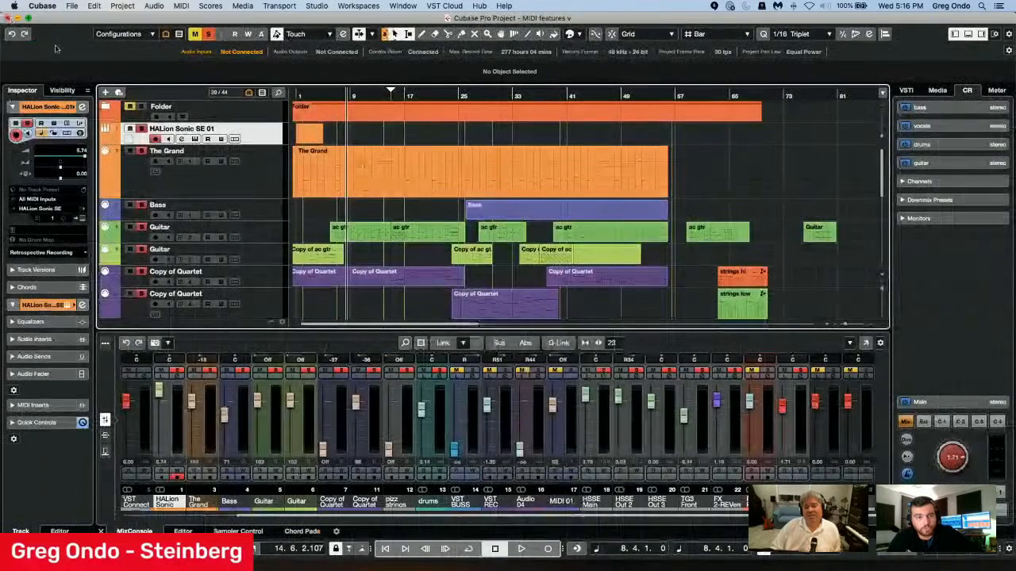
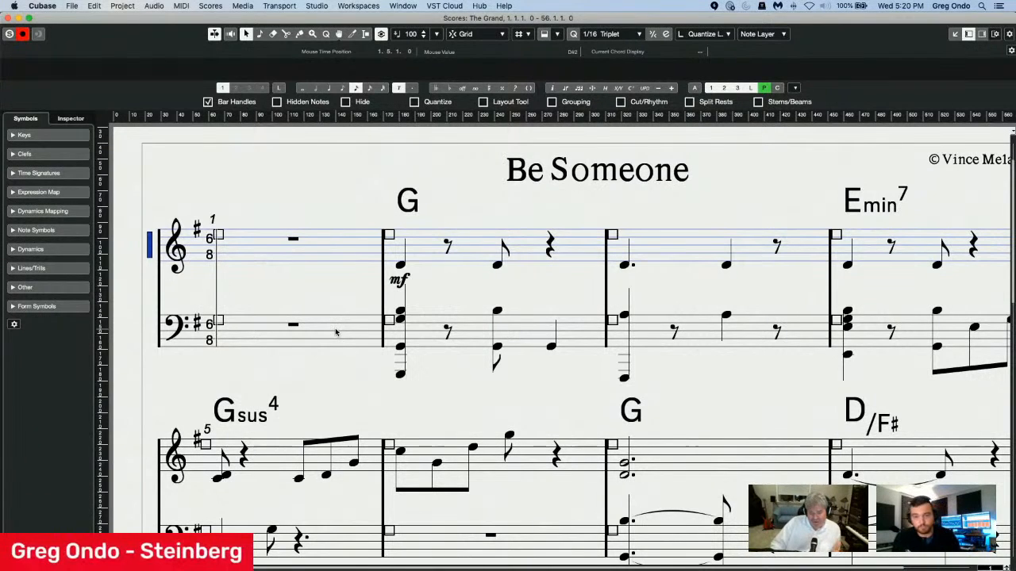
Open the project font settings for the score and apply Petaluma (Dorico Jazz) as the score font.
double_click(149, 251)
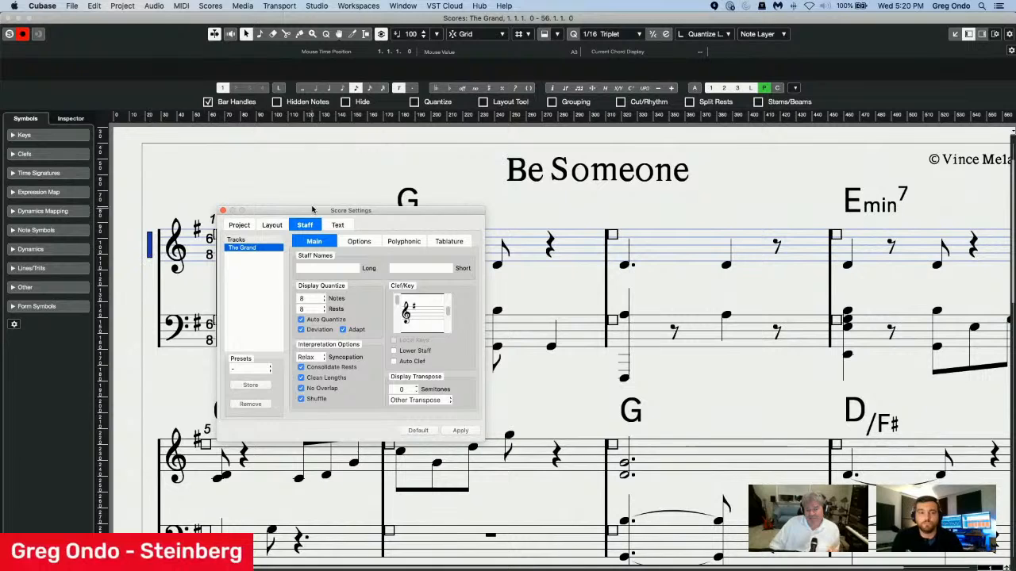
click(244, 226)
click(328, 269)
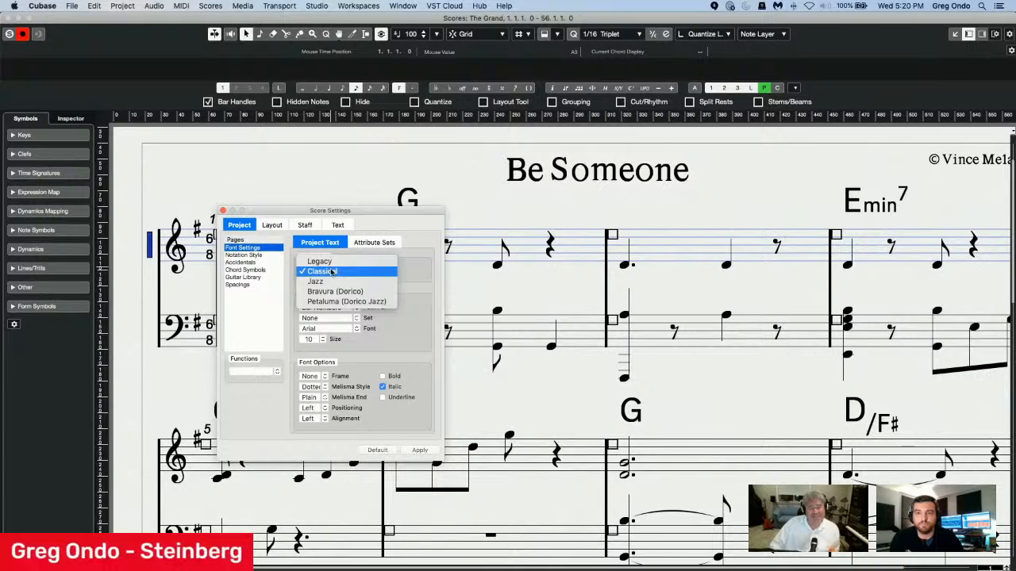
click(333, 302)
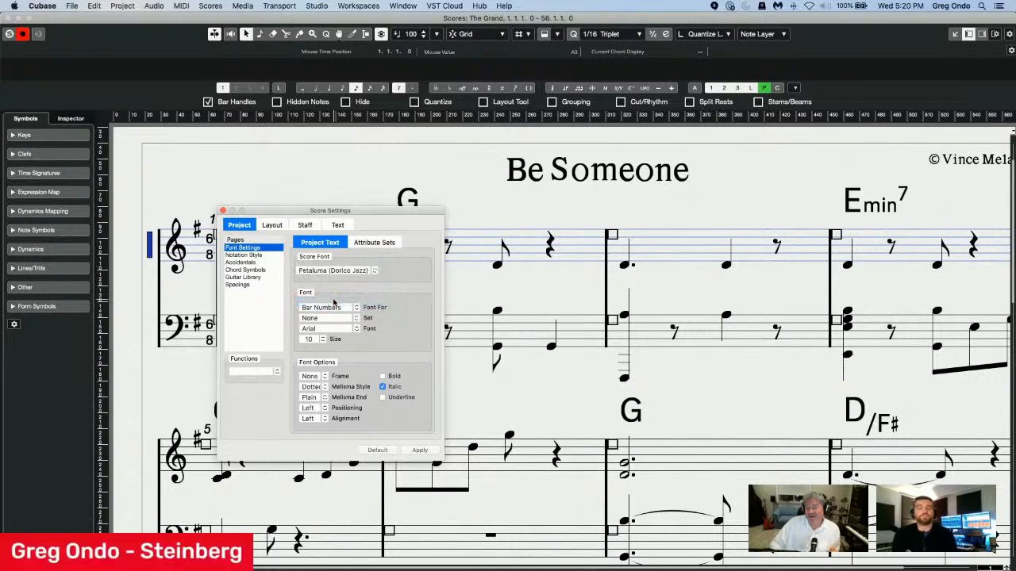
click(419, 449)
Change the score font to Bravura (Dorico), apply it and close the score settings.
click(375, 269)
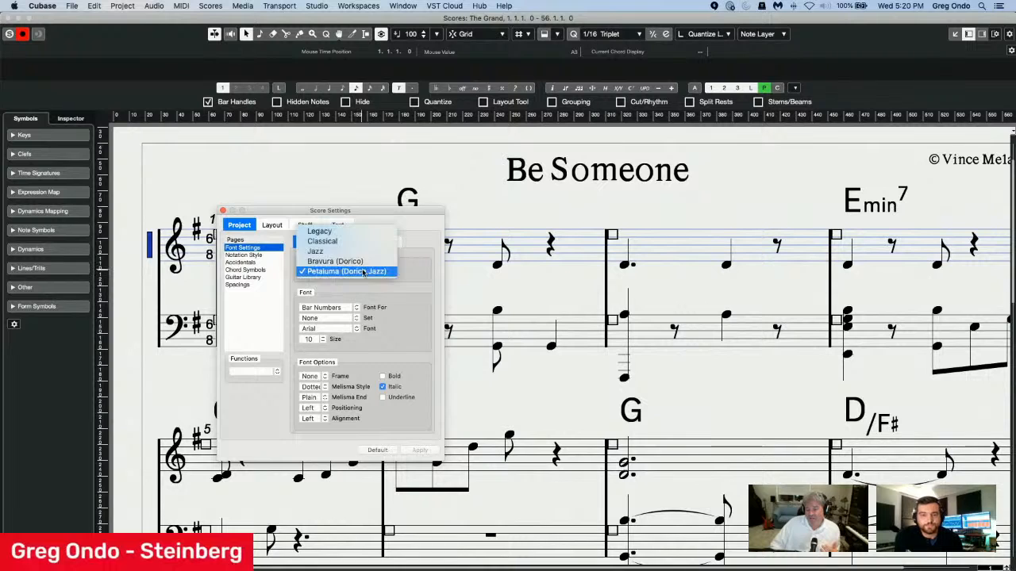
click(361, 262)
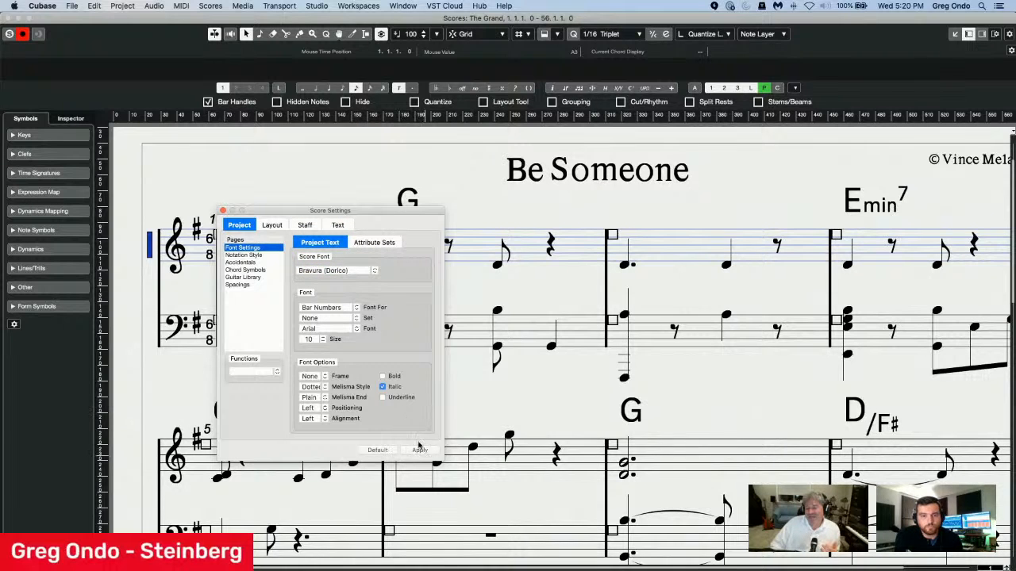
click(420, 451)
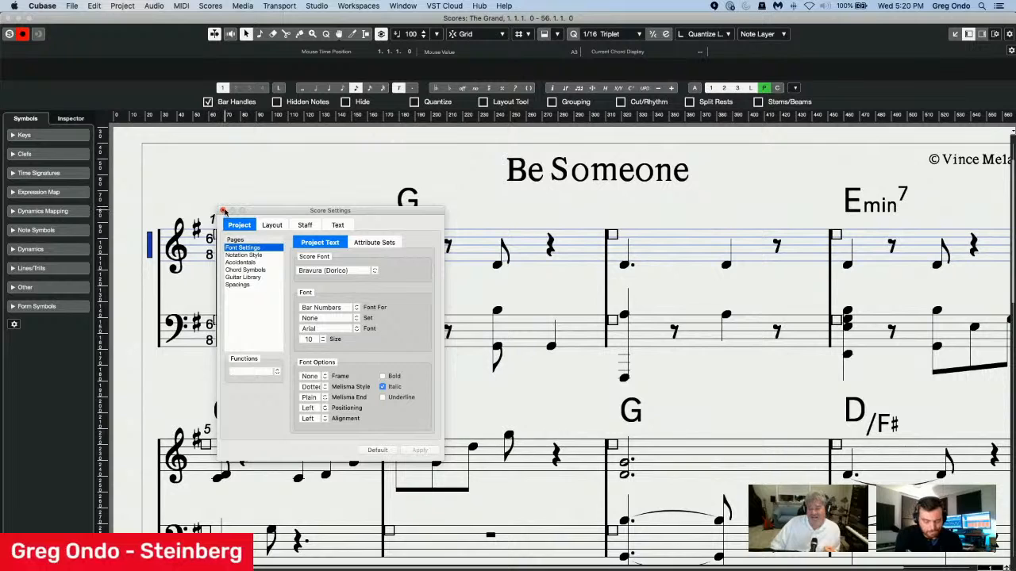
click(223, 211)
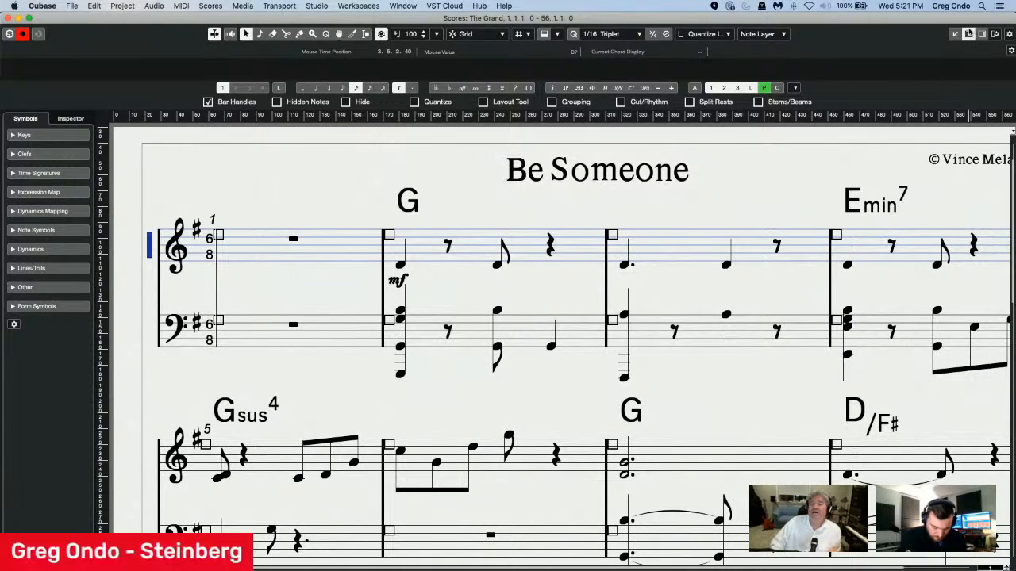
Toggle the Score Editor's Properties zone and leave it shown.
click(982, 34)
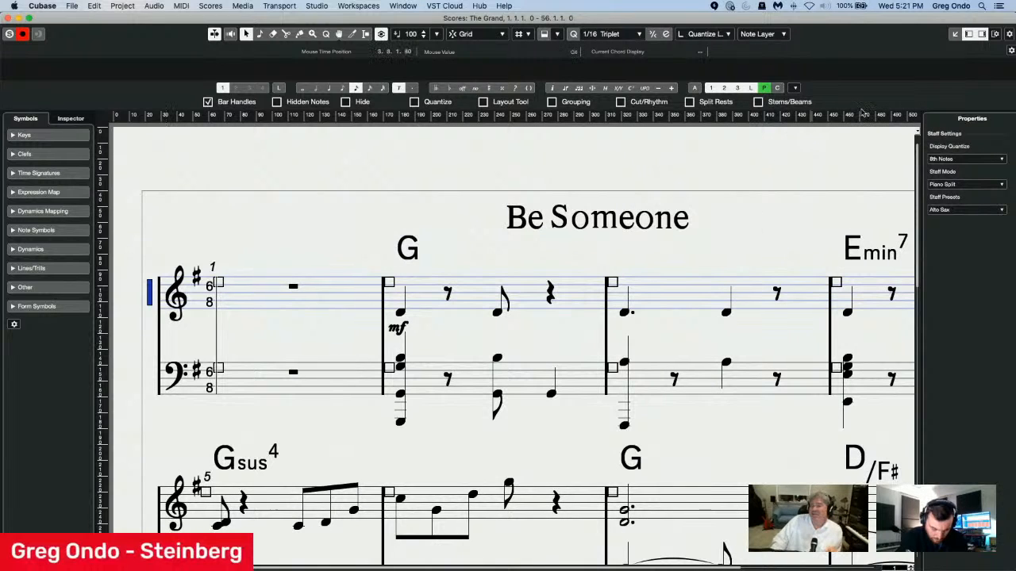
click(982, 34)
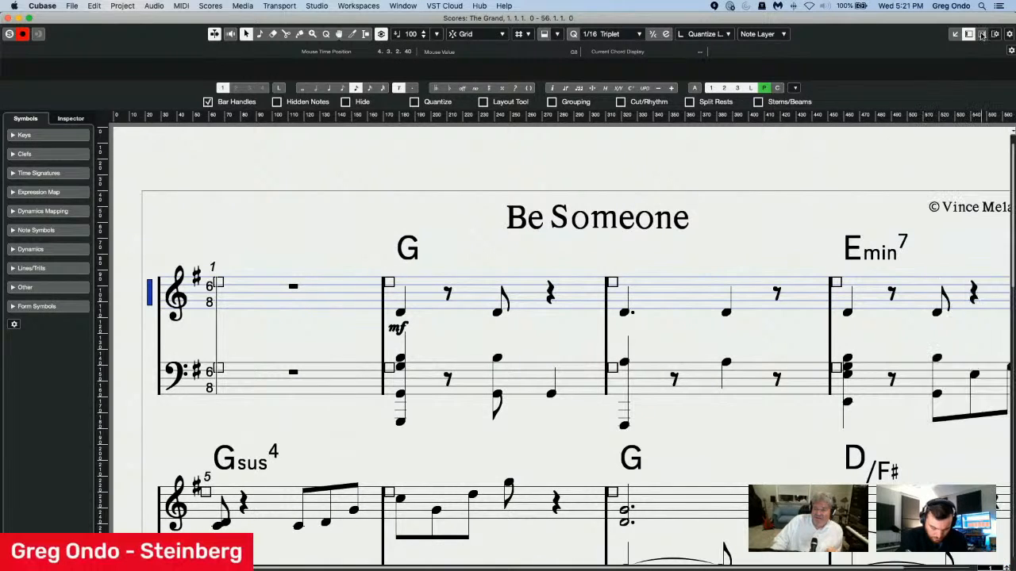
click(982, 34)
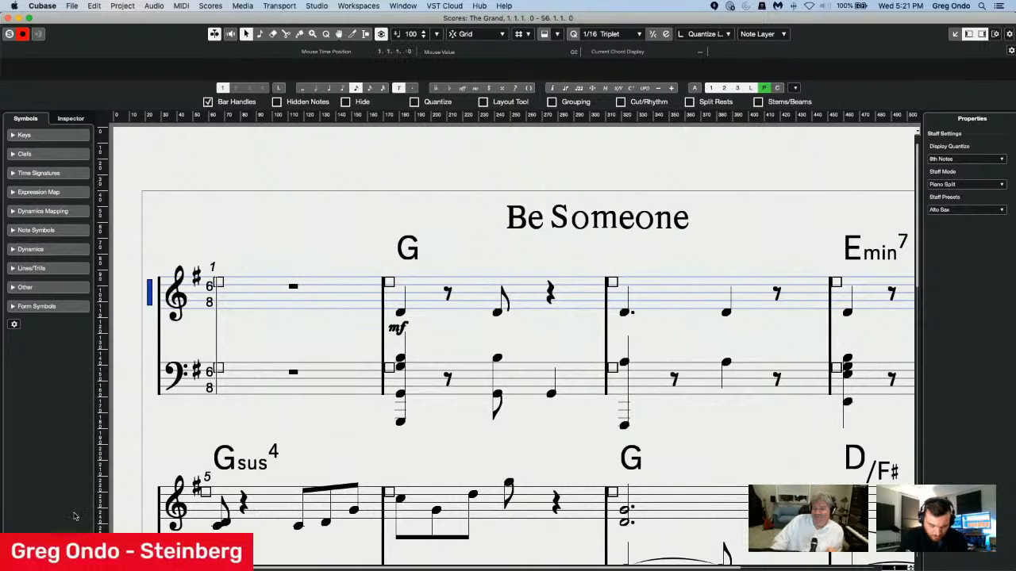
Inspect the properties of the opening barline, treble clef, key signature and mf dynamic in turn.
click(158, 331)
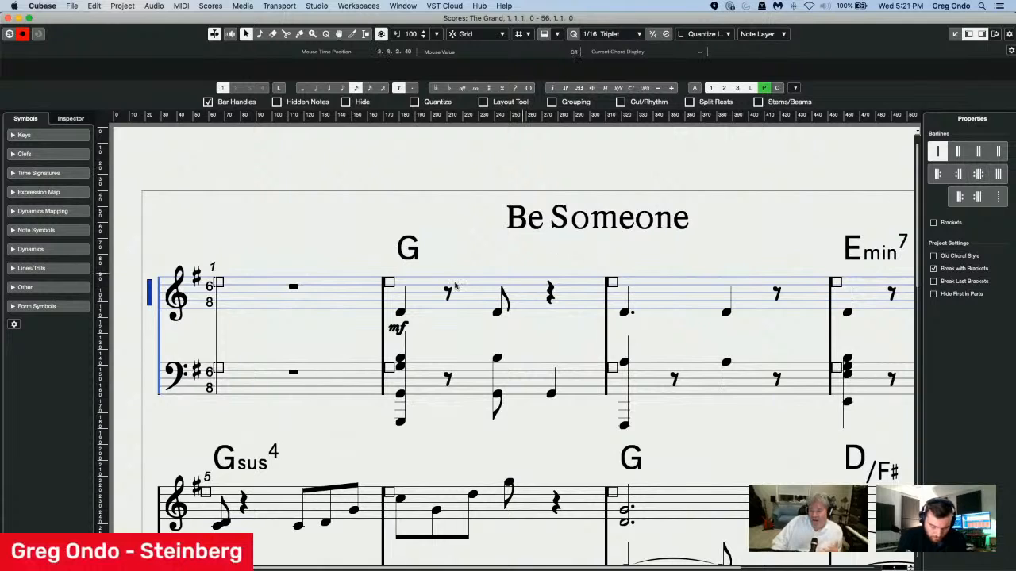
click(182, 304)
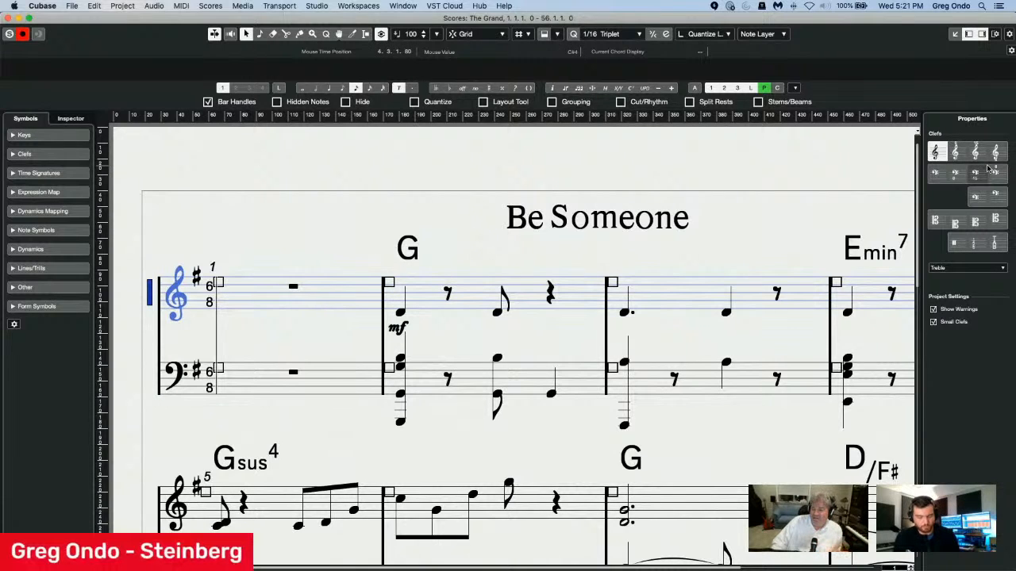
click(197, 274)
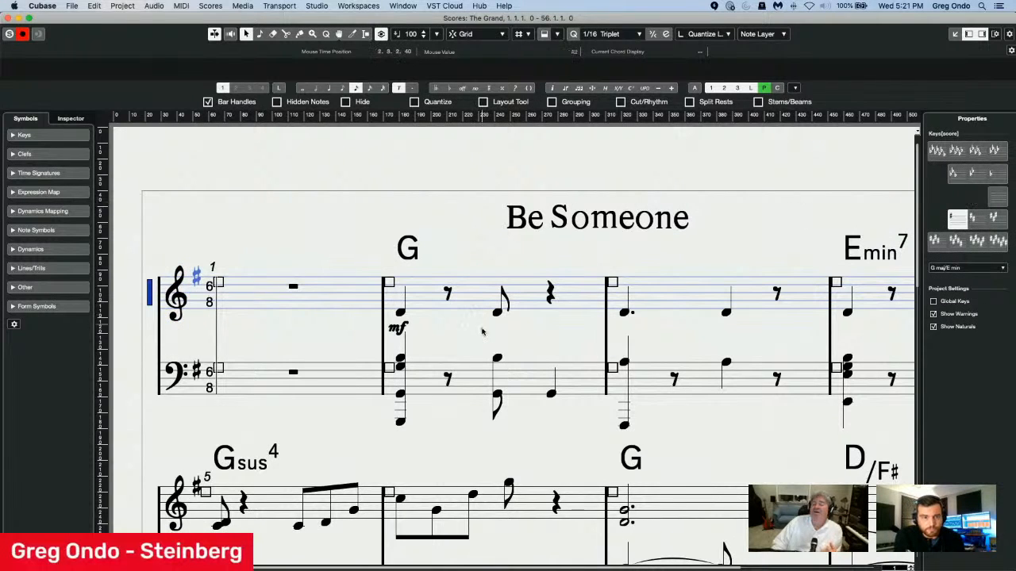
click(395, 330)
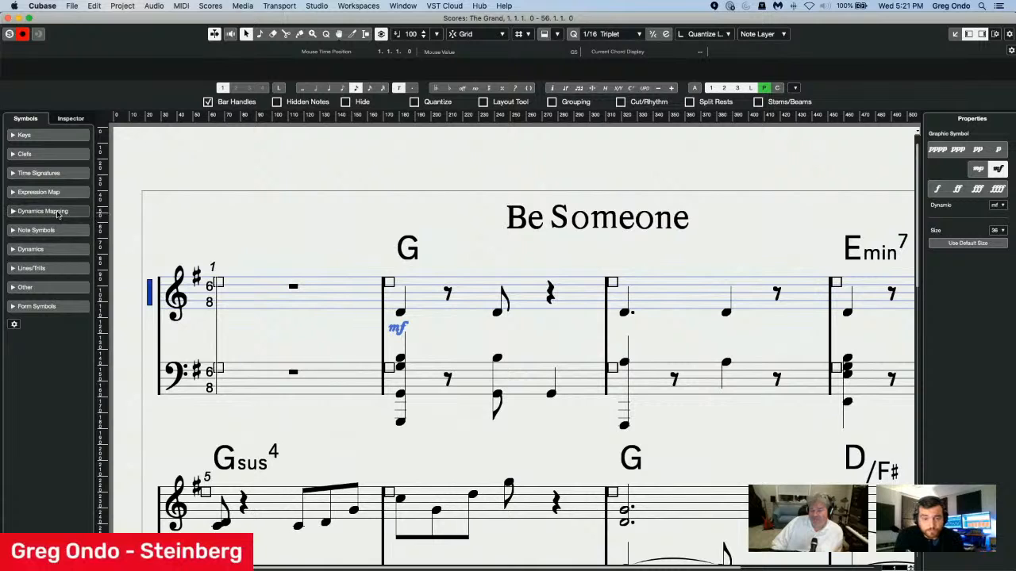
Add a p dynamic from Dynamics Mapping below the first treble note of bar 3.
click(54, 211)
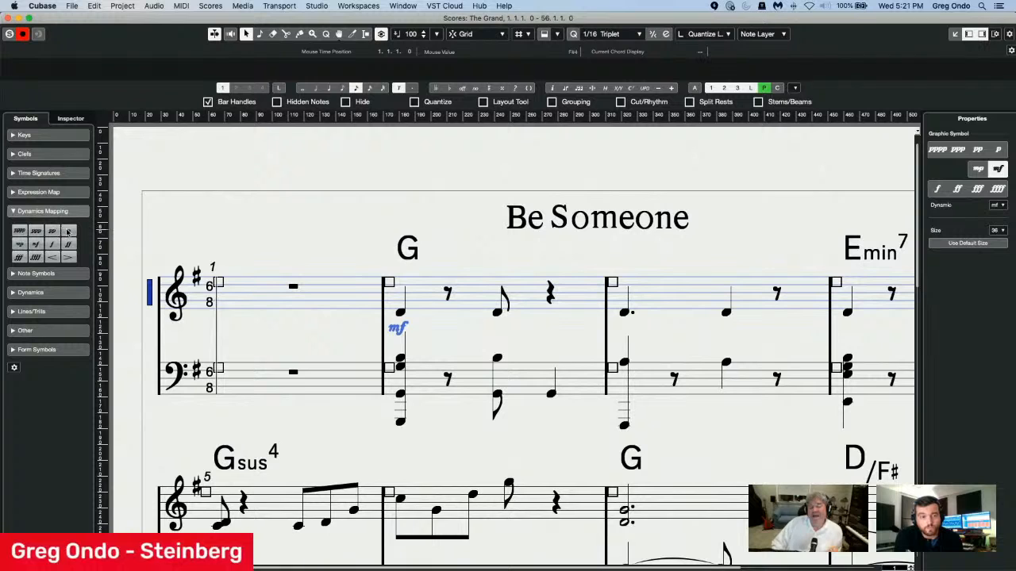
click(67, 231)
click(623, 318)
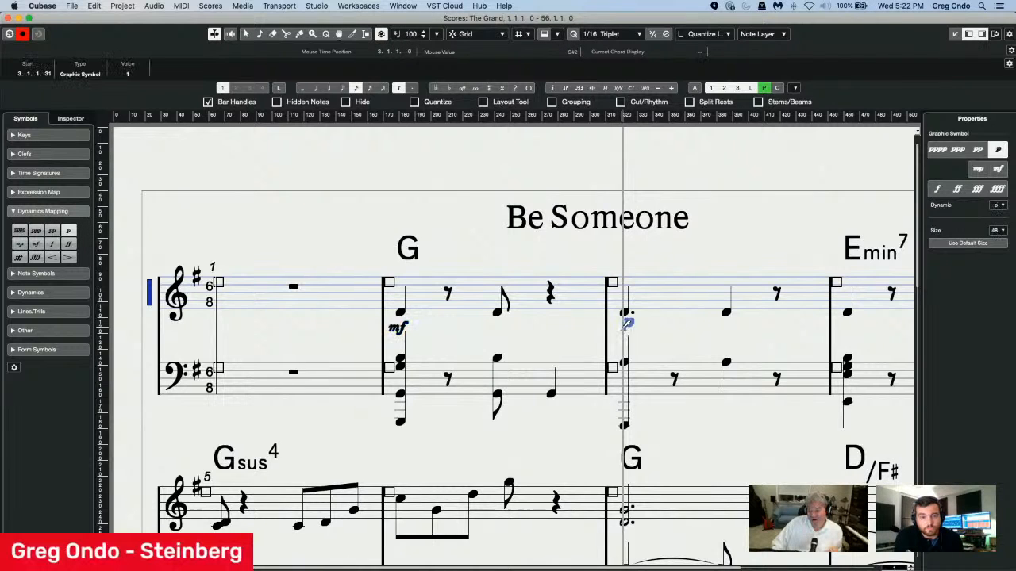
right_click(625, 324)
click(620, 330)
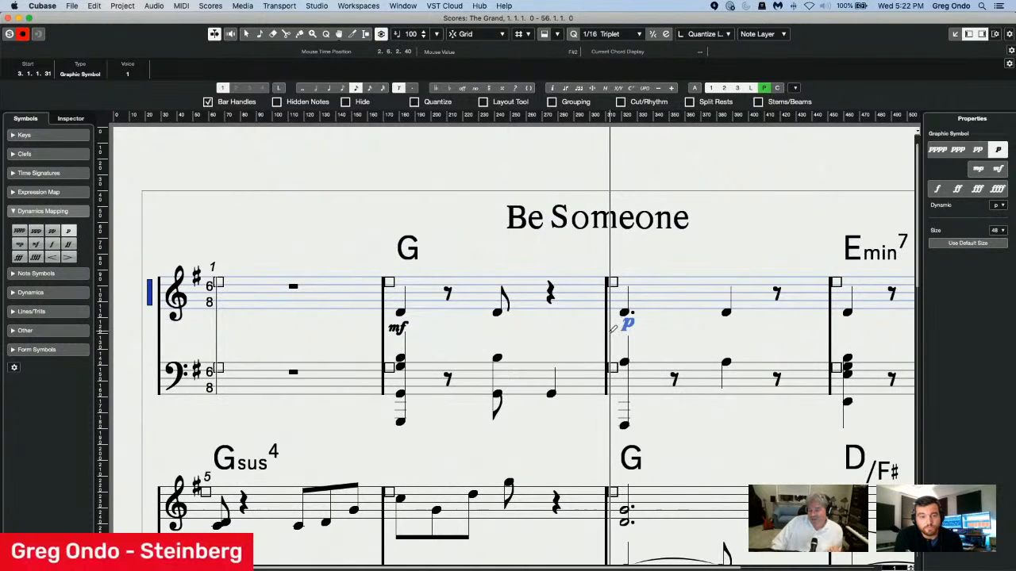
right_click(605, 337)
click(579, 328)
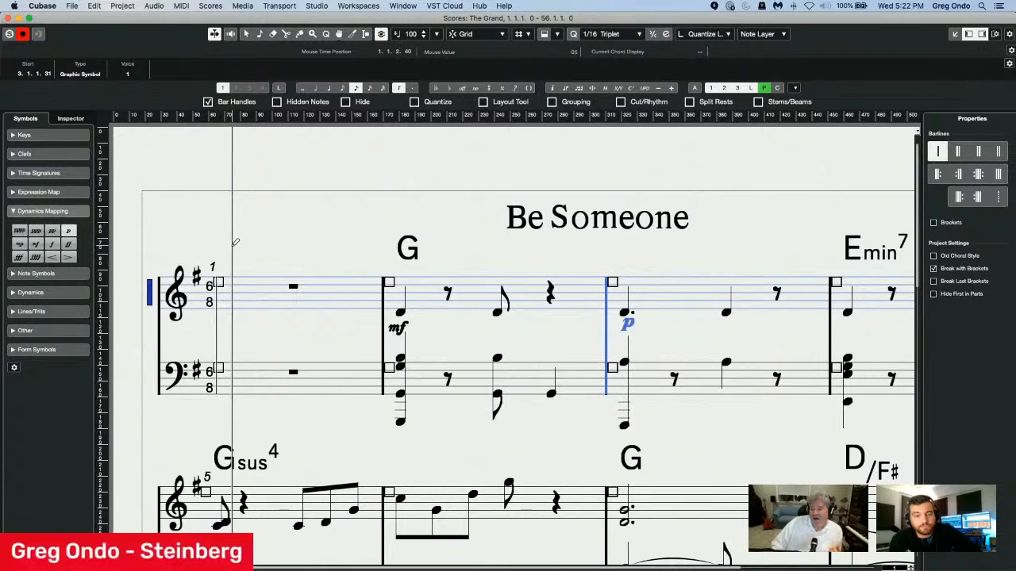
click(54, 212)
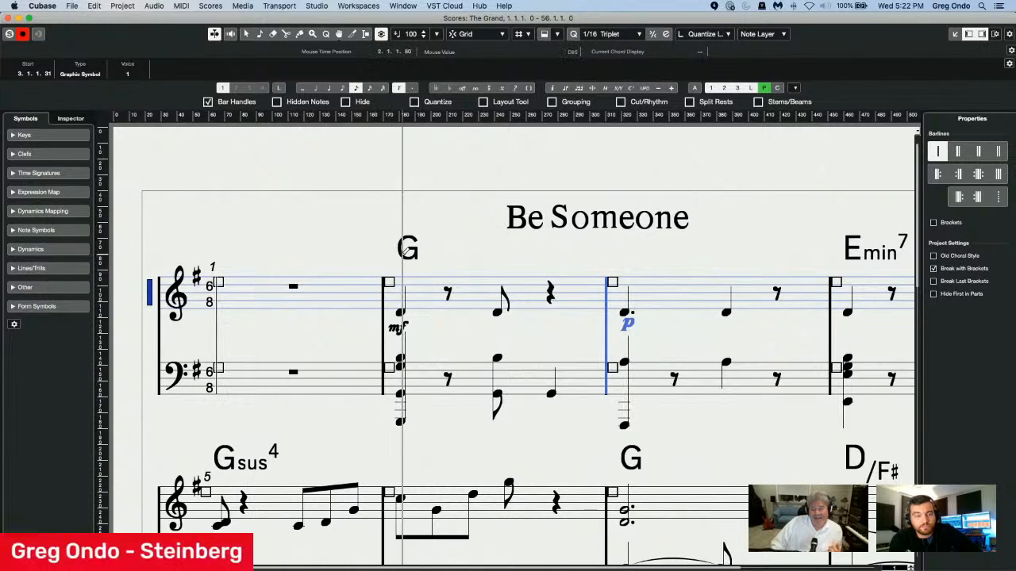
Inspect the properties of the G chord symbol above bar 2 and turn on the note editing overlay.
right_click(407, 248)
click(347, 250)
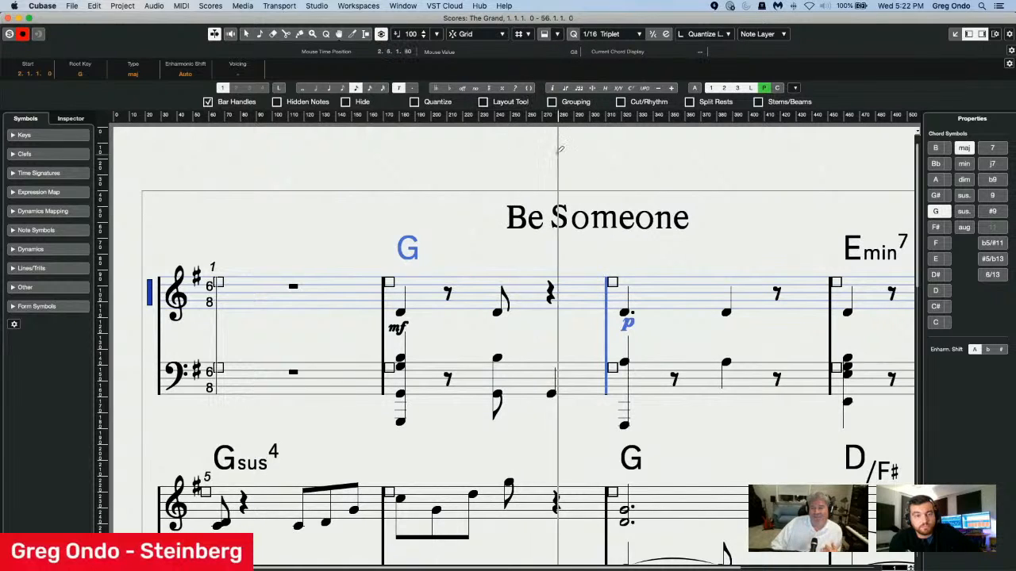
click(543, 35)
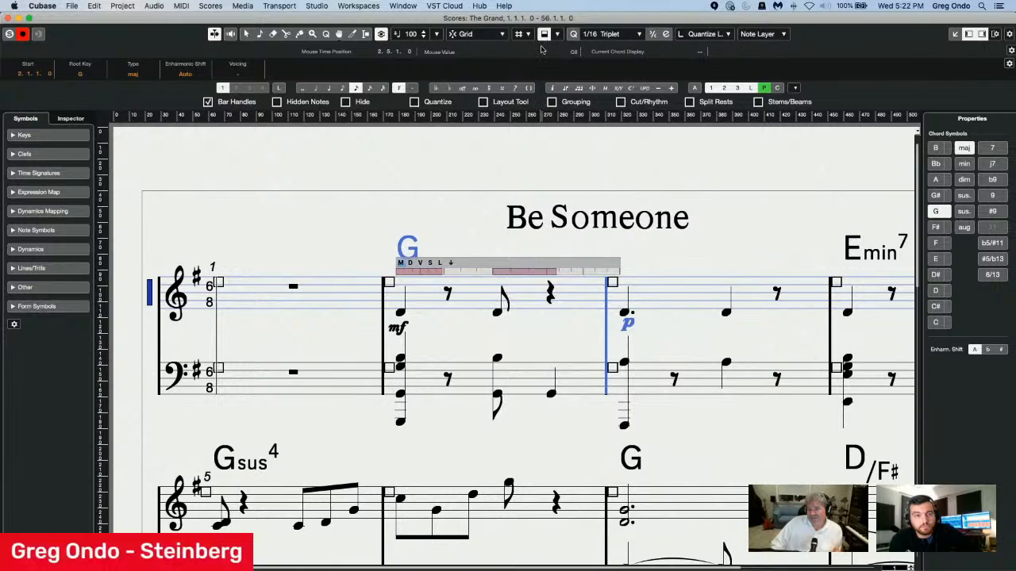
click(545, 36)
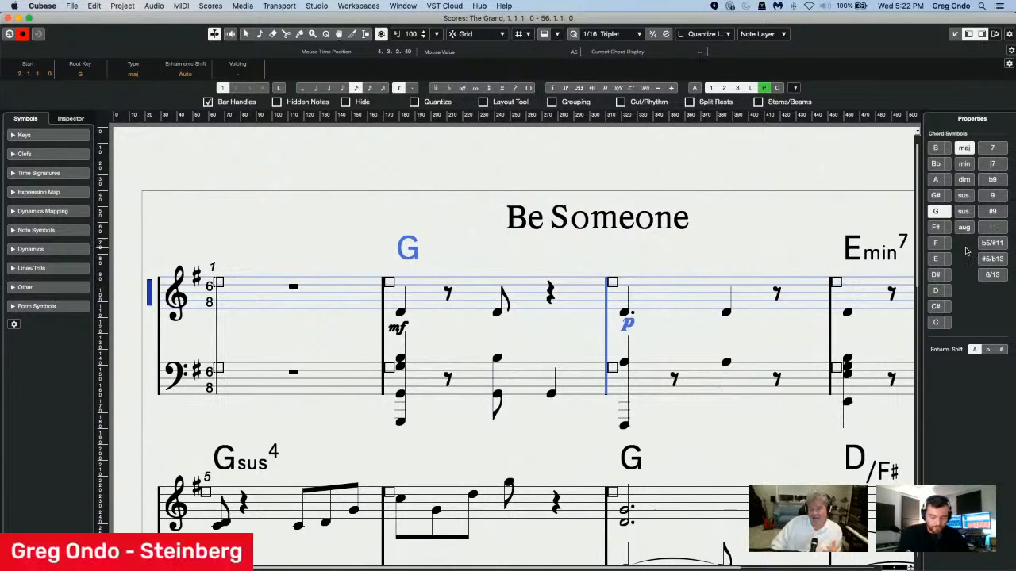
click(546, 37)
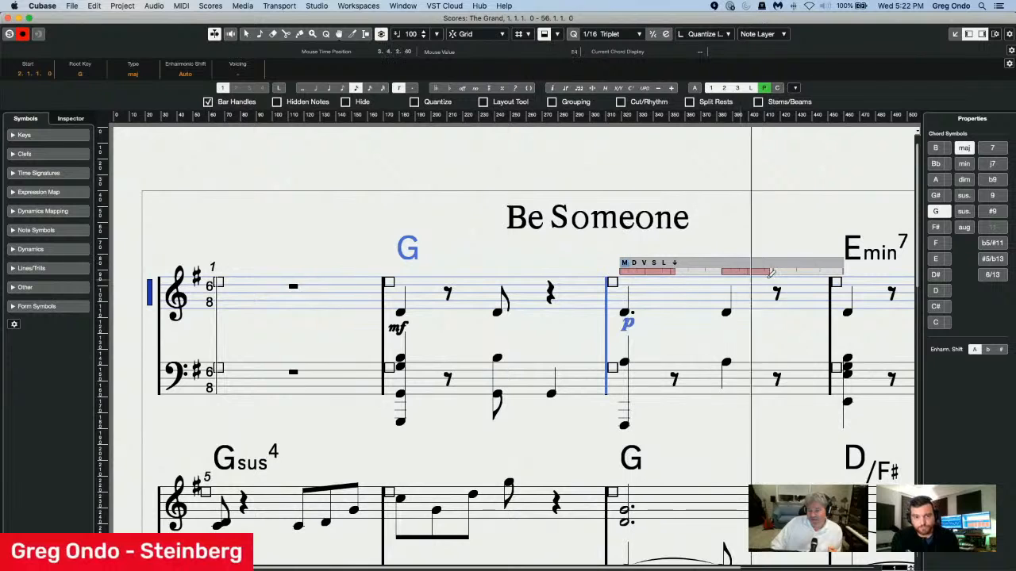
Extend the first treble note of bar 3 to a length of 0.2.0.53 and lower its velocity to 85.
click(673, 270)
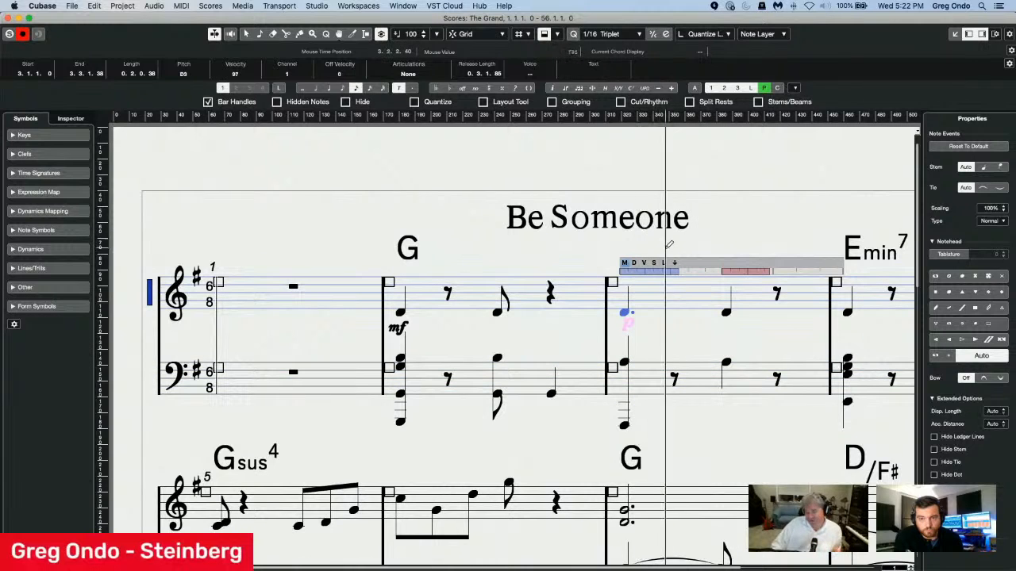
drag(674, 271, 684, 272)
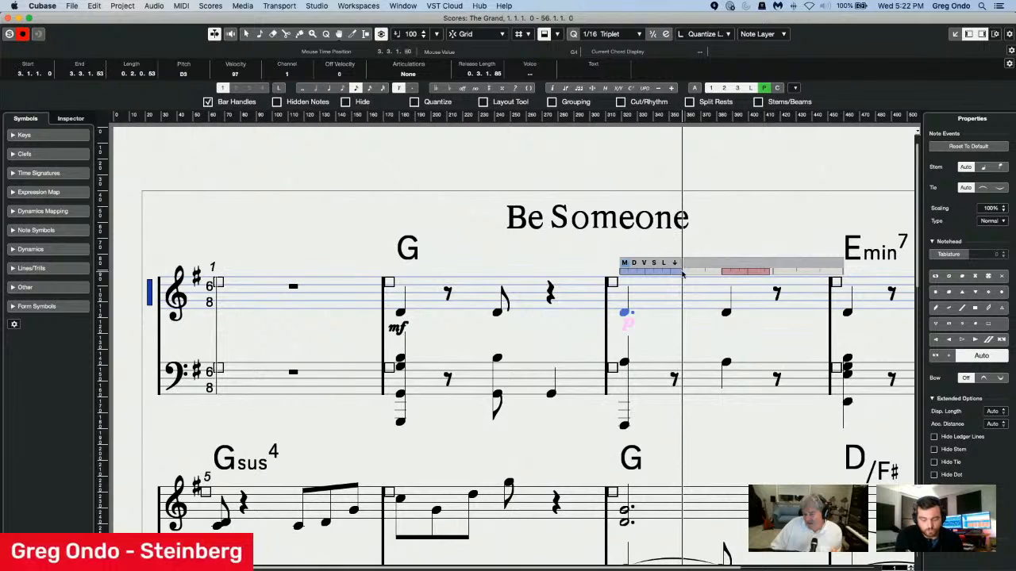
click(643, 262)
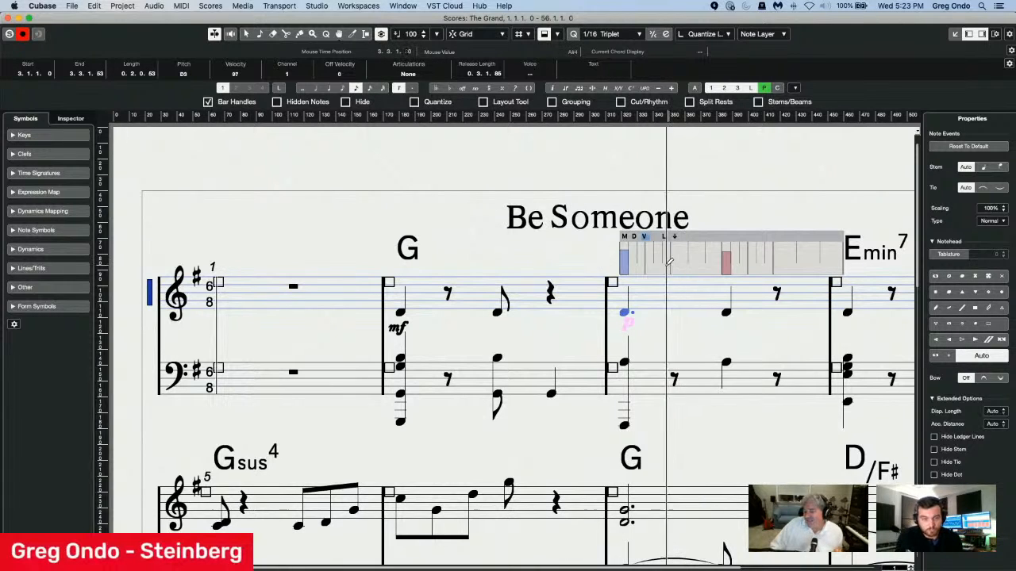
mouse_move(623, 248)
mouse_down()
mouse_move(624, 261)
mouse_move(624, 252)
mouse_up()
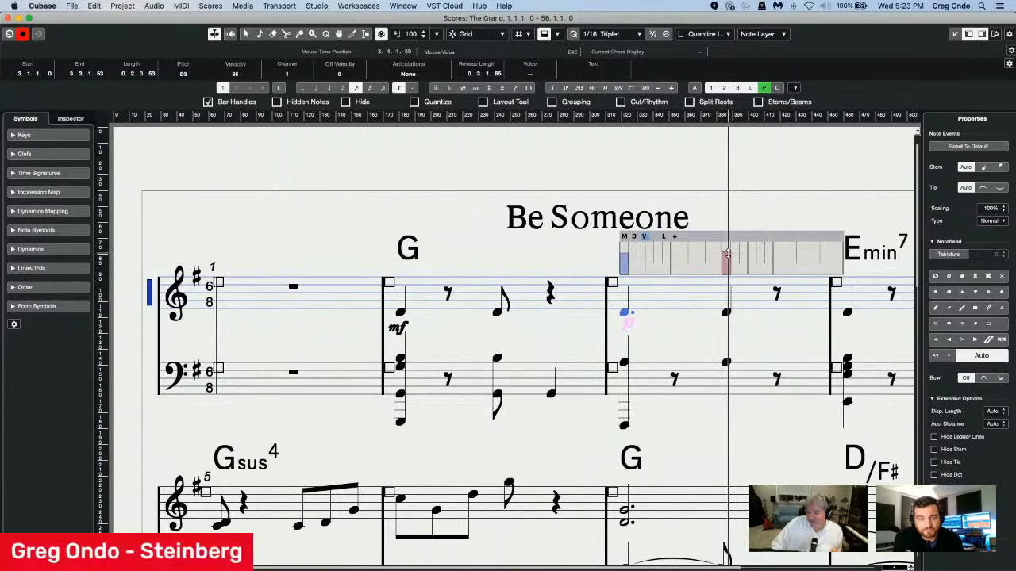
Shorten the second treble note of bar 3 to 0.0.1.101 and extend its display length to 0.2.1.40.
click(727, 253)
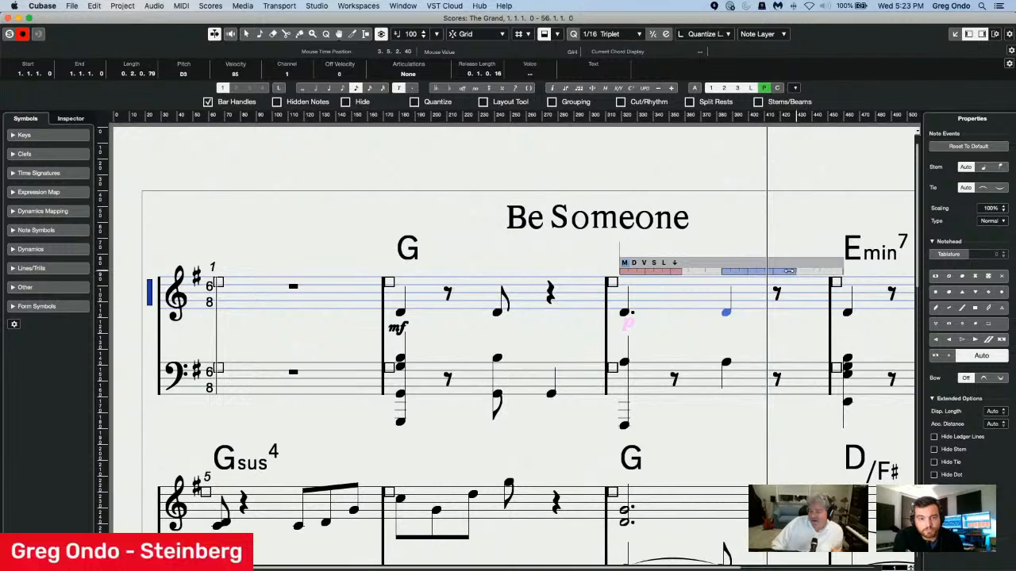
drag(745, 270, 745, 271)
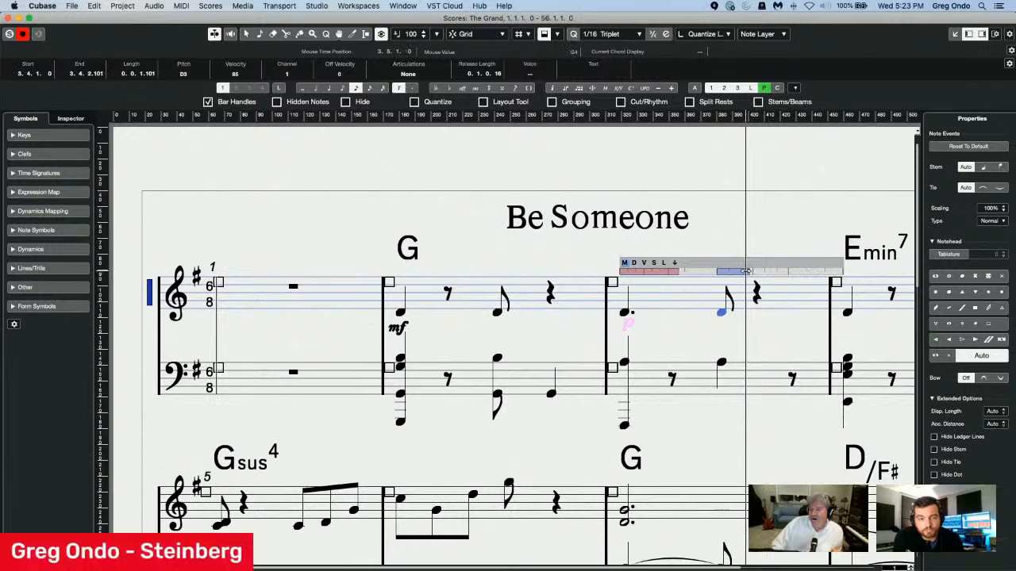
click(634, 263)
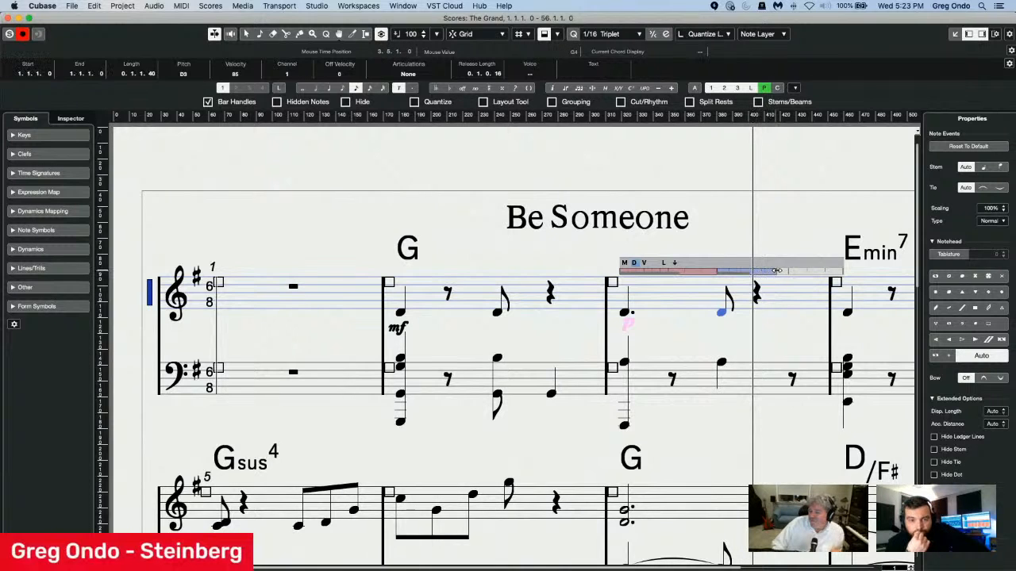
drag(823, 272, 722, 273)
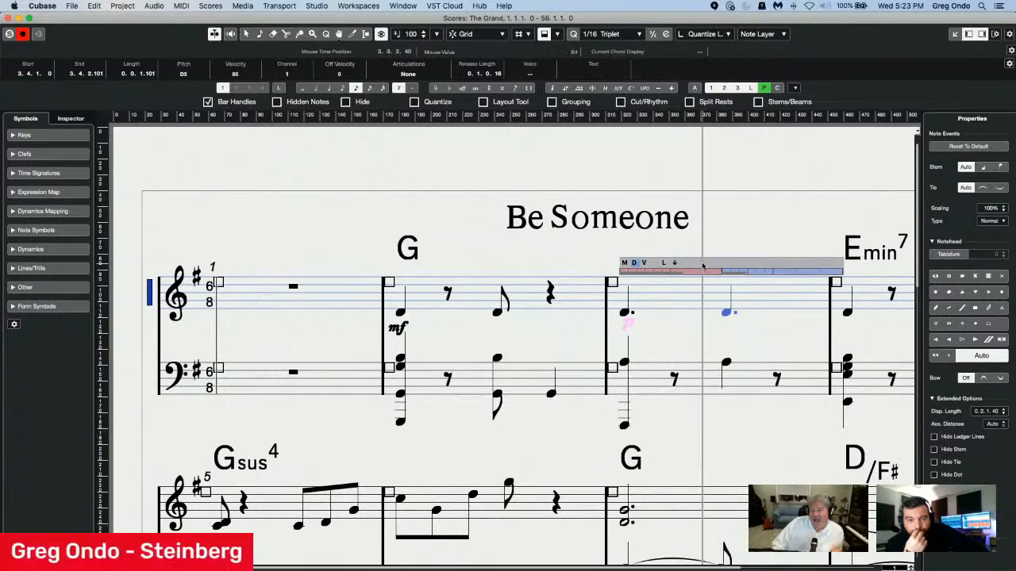
View the actual MIDI note lengths and the velocities of bar 3 in the editing overlay.
click(624, 262)
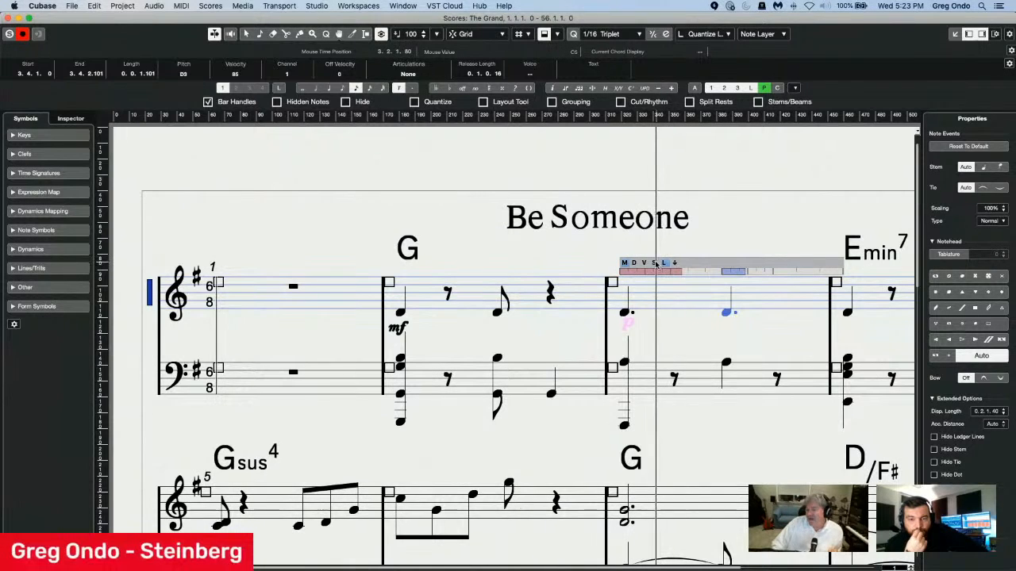
click(644, 264)
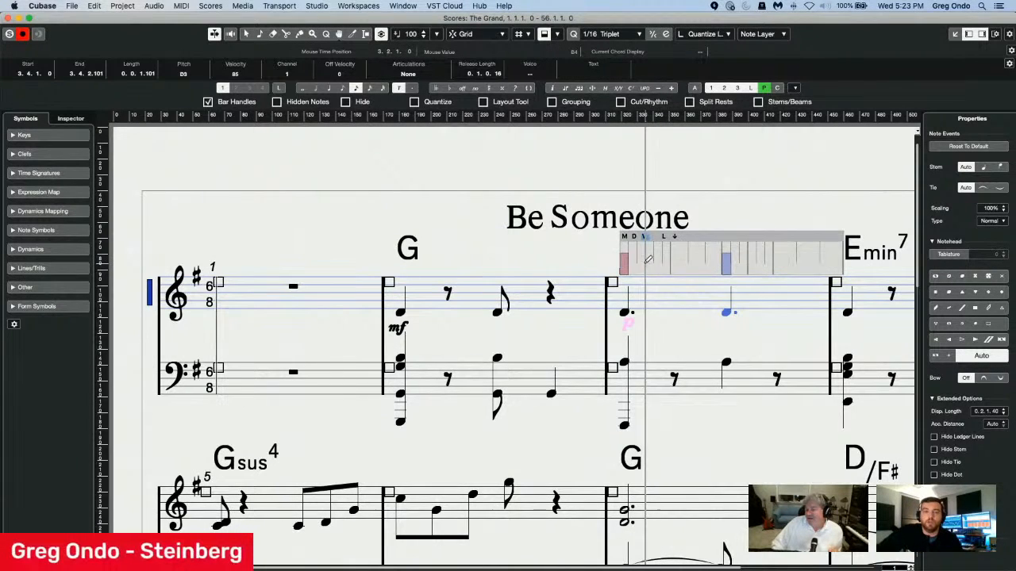
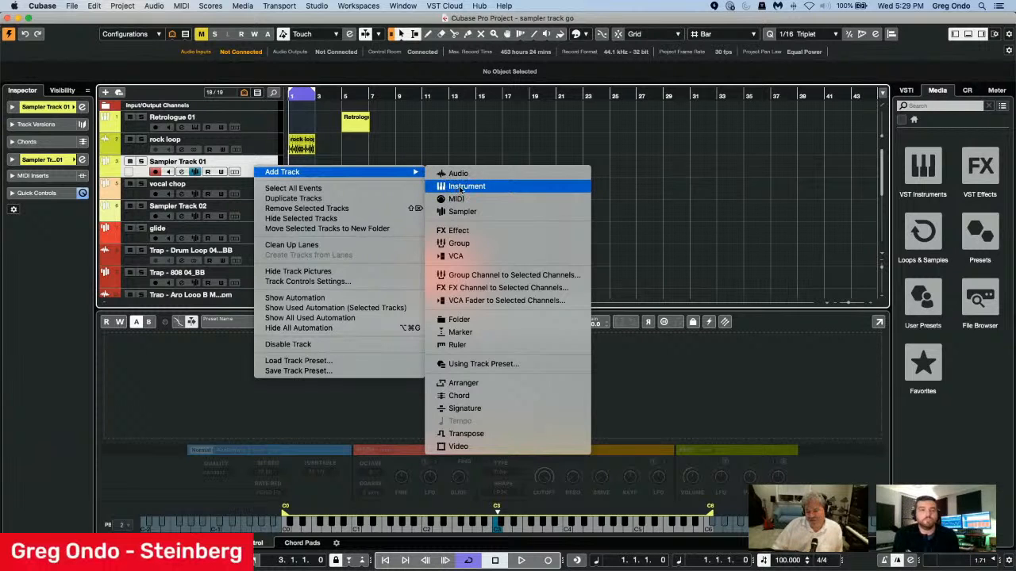
Add a sampler track below Sampler Track 01 and load the Retrologue 01 MIDI part into it as a sample.
click(468, 217)
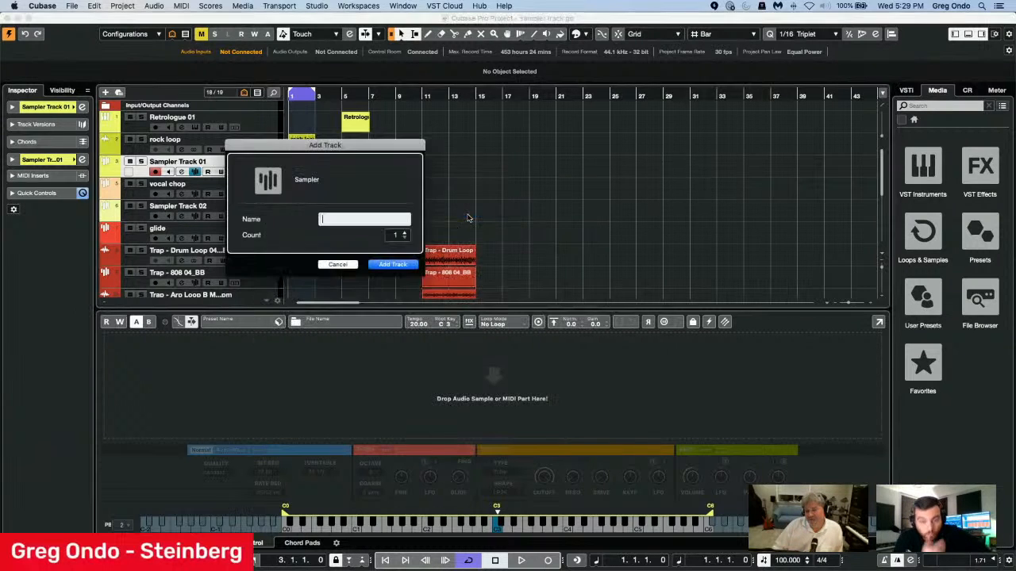
click(392, 265)
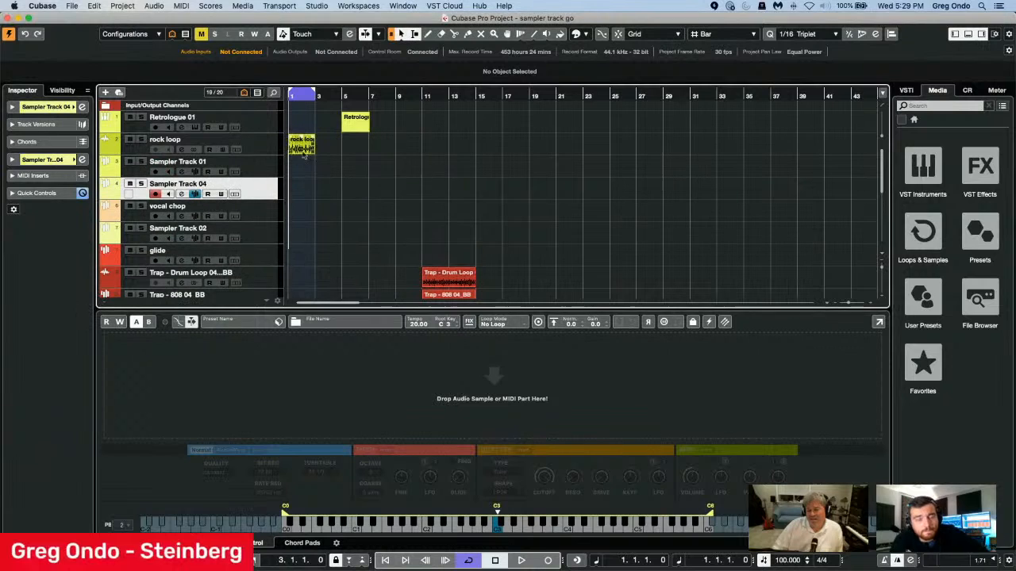
click(356, 130)
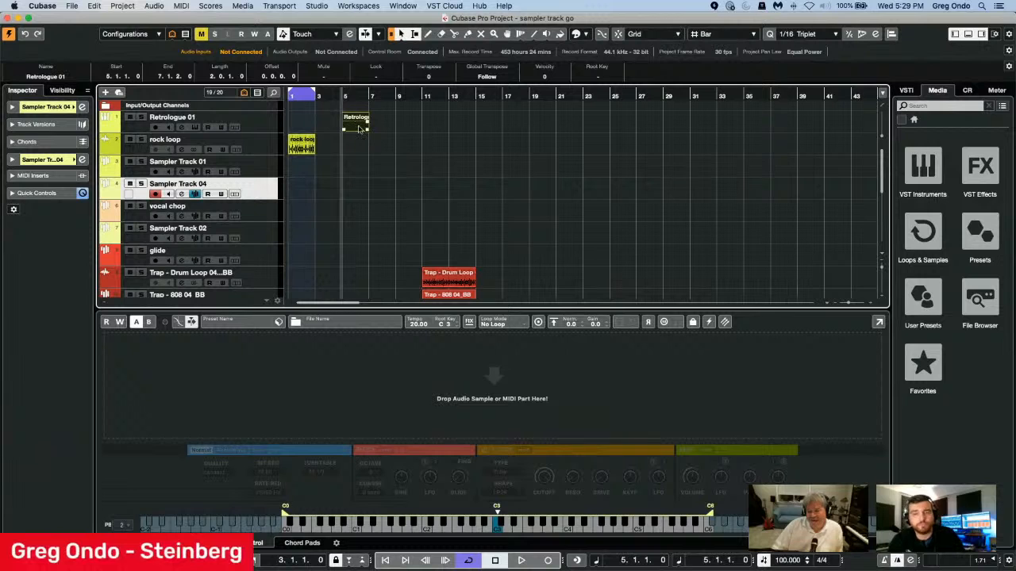
drag(359, 129, 499, 399)
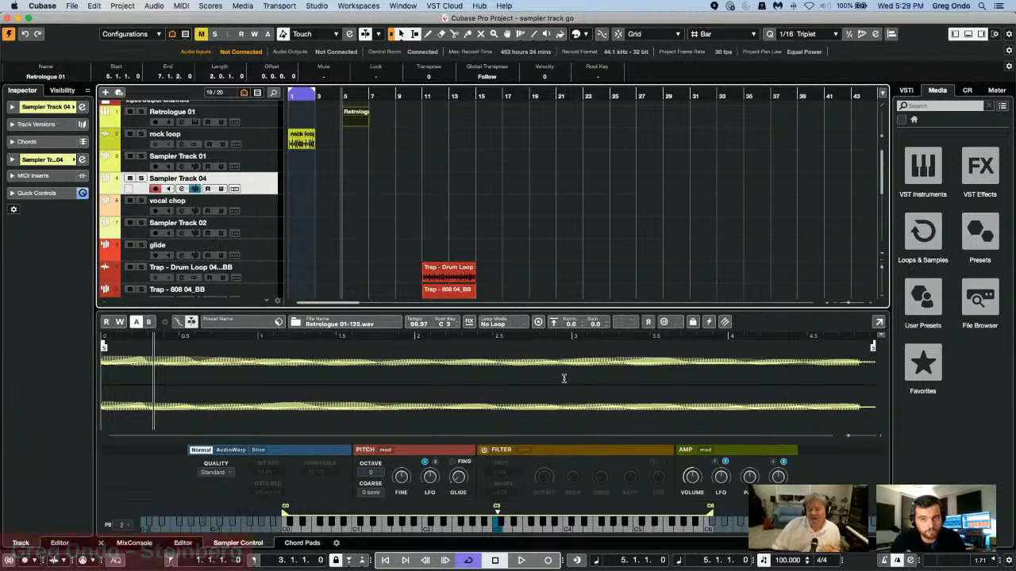
Normalize the Retrologue sample and select a range from about 2.6 to 3.6 seconds in its waveform.
click(553, 323)
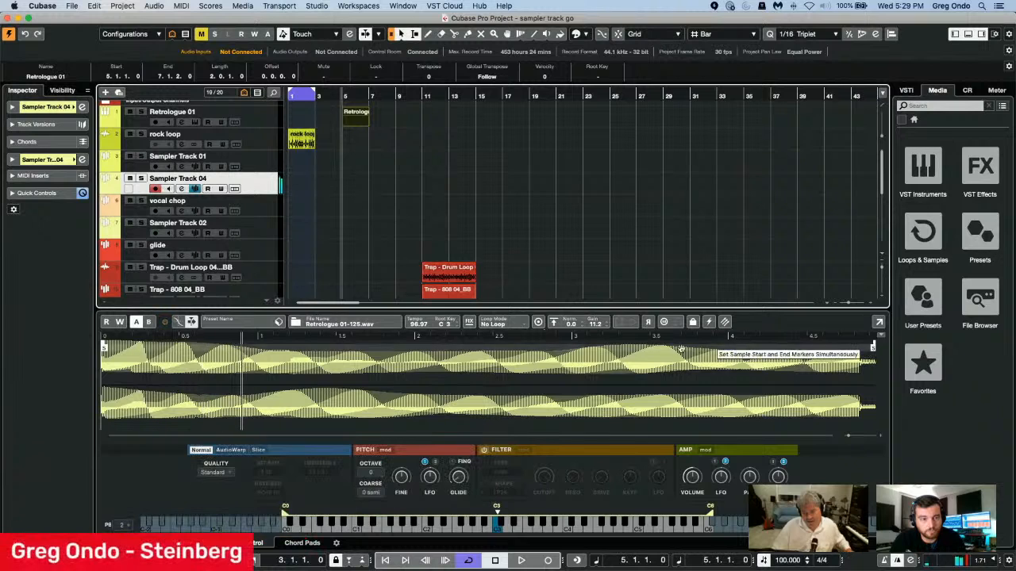
drag(520, 396, 667, 394)
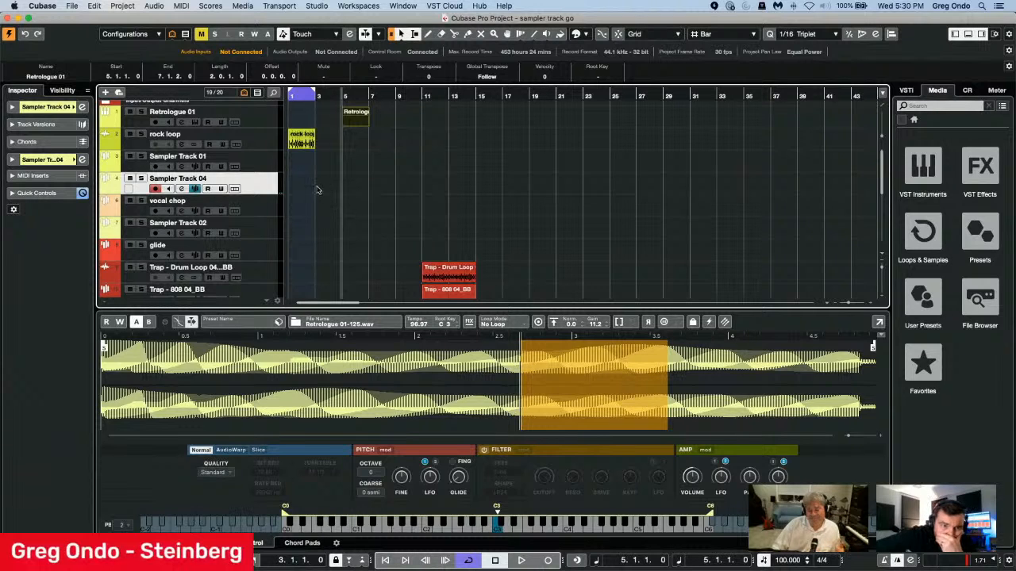
Load the rock loop audio event into Sampler Track 02 and set its playback quality to Extreme.
click(258, 226)
drag(302, 139, 504, 398)
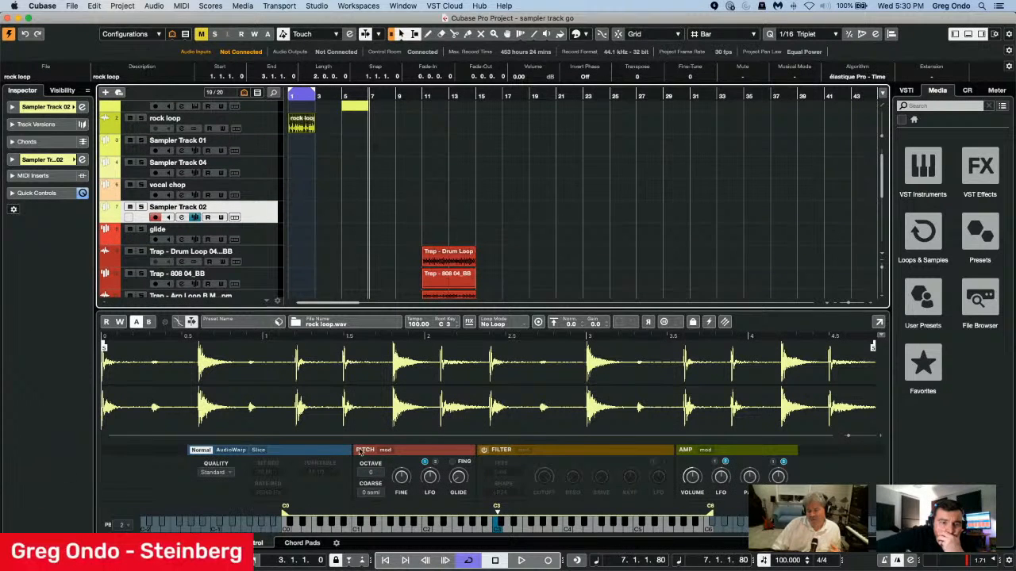
click(206, 474)
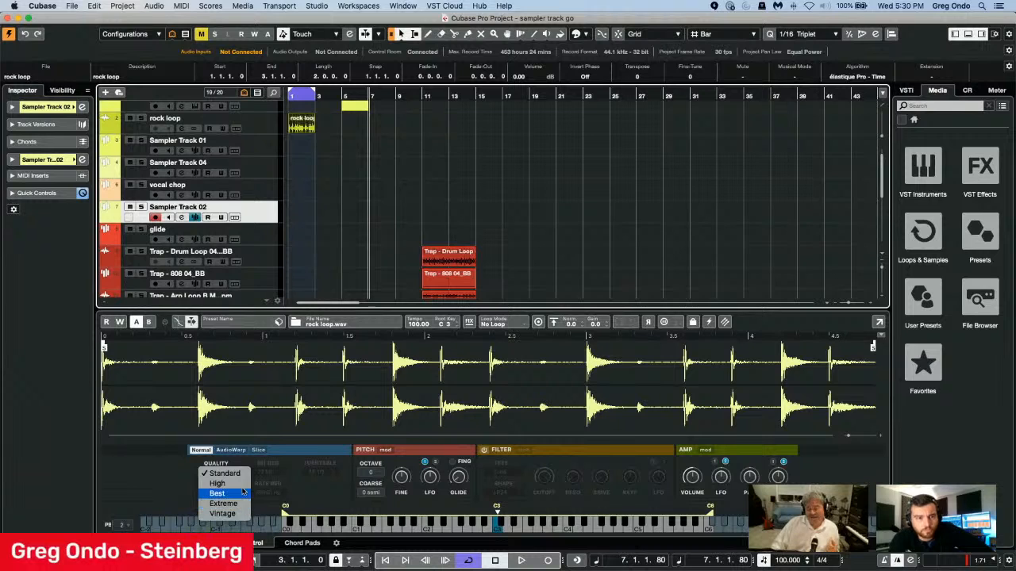
click(223, 504)
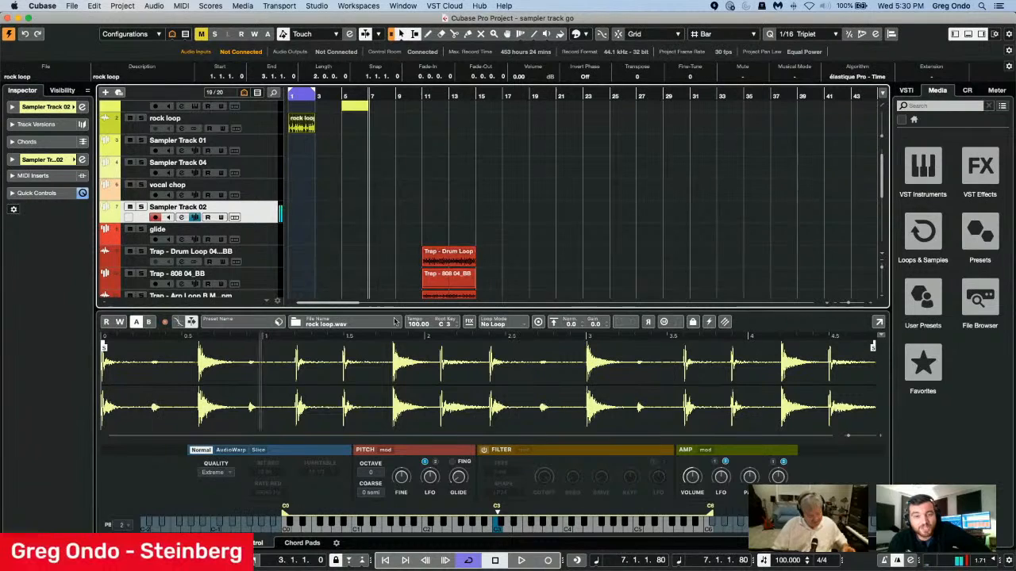
Compare the rock loop's AudioWarp and Normal playback modes.
click(231, 450)
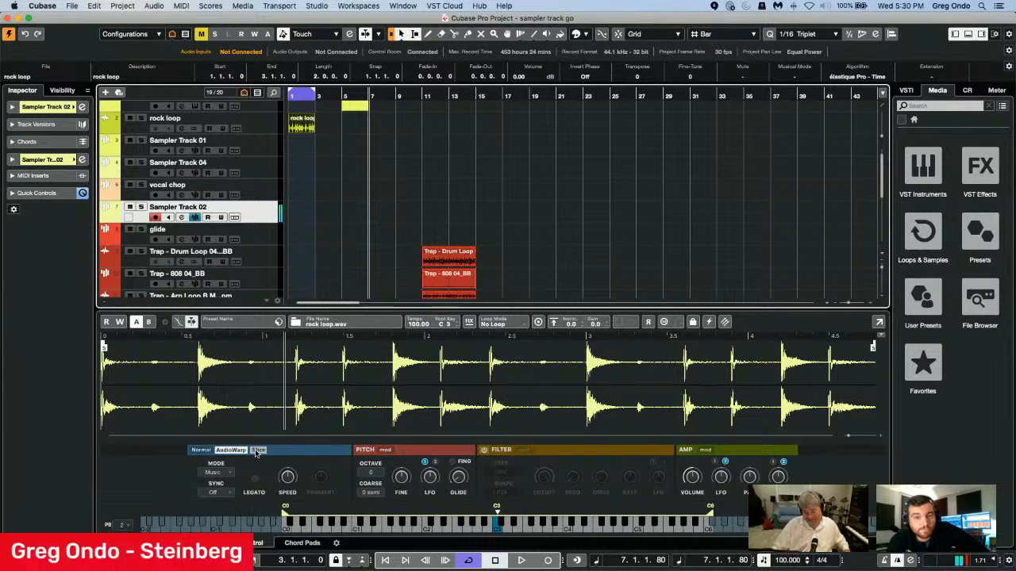
click(199, 450)
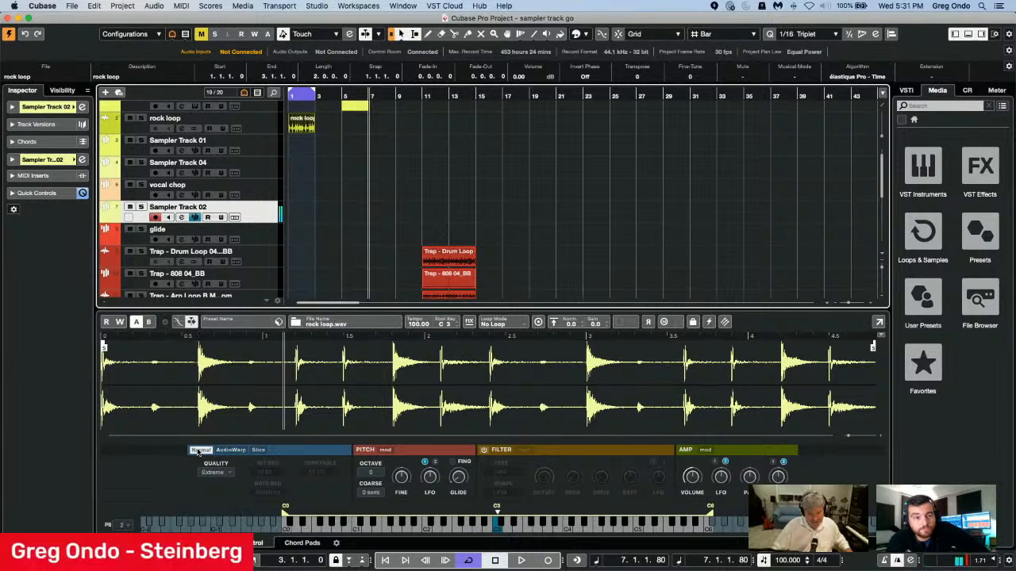
click(229, 450)
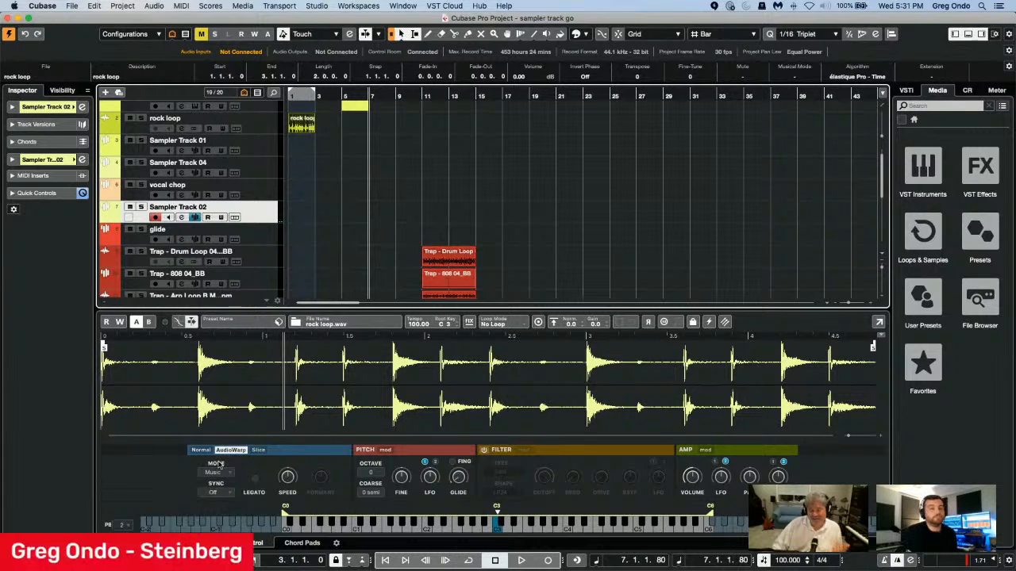
Switch the rock loop to Slice mode and place its MIDI slice pattern on Sampler Track 02 around bar 3.
click(257, 451)
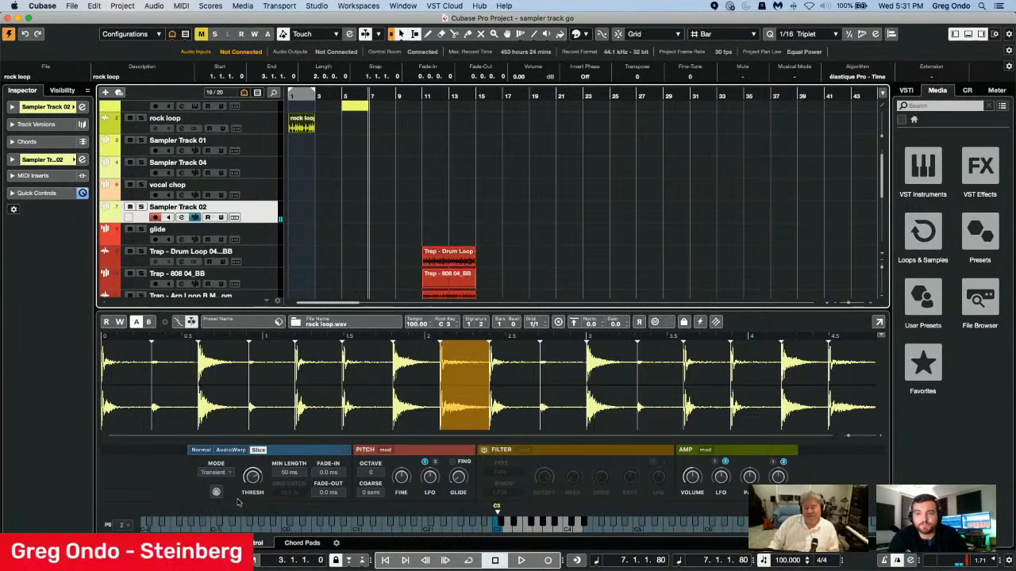
drag(217, 492, 329, 219)
click(329, 219)
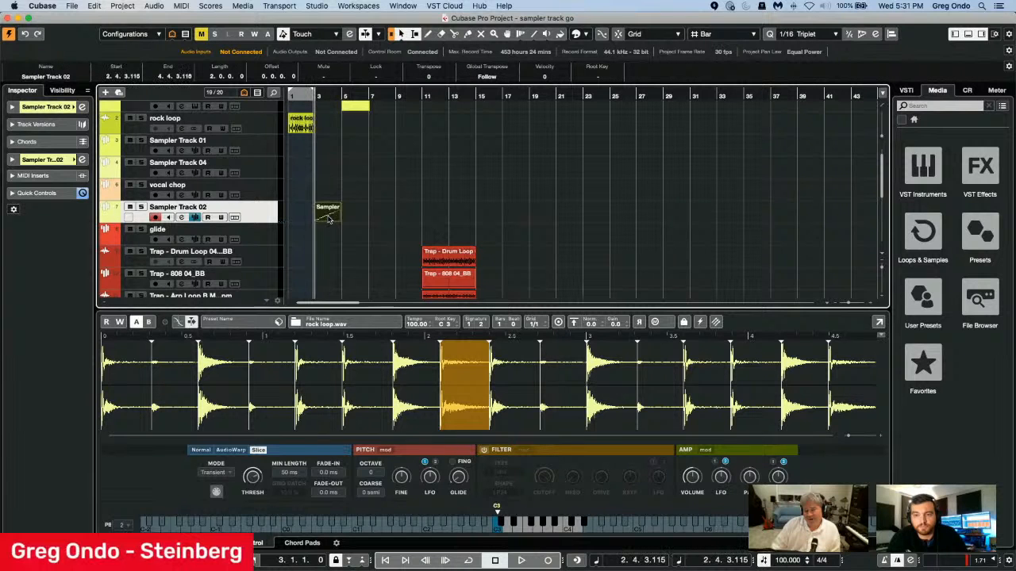
Open the Sampler Track 02 MIDI part in the Key Editor and activate the object selection tool.
double_click(328, 219)
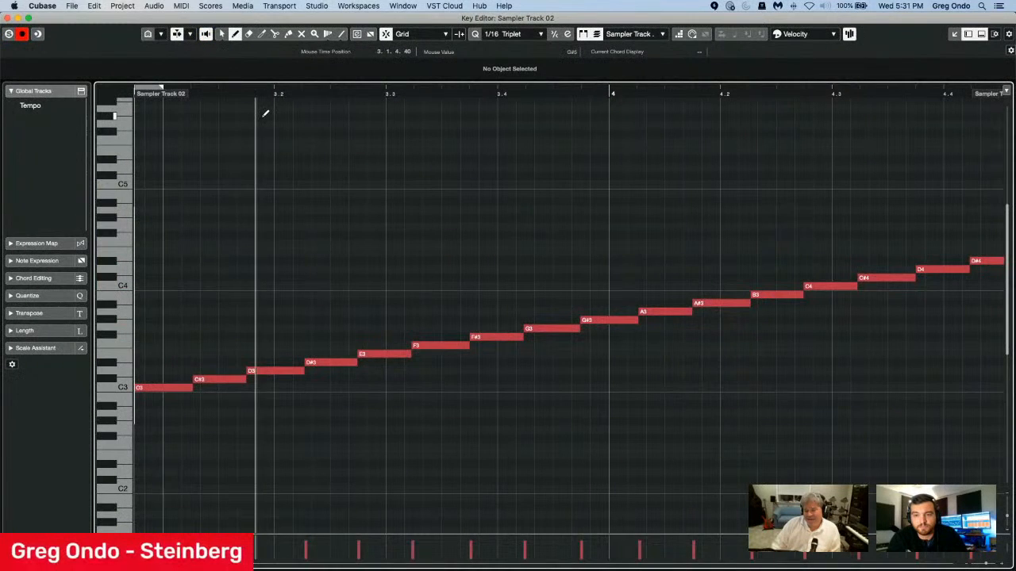
key(g)
key(g)
key(g)
key(g)
key(g)
key(g)
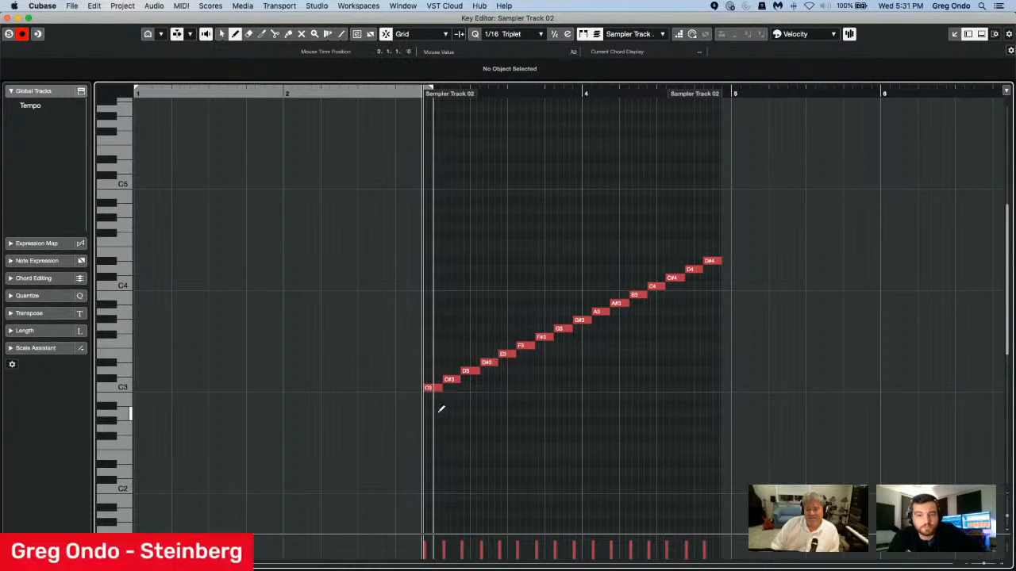
key(1)
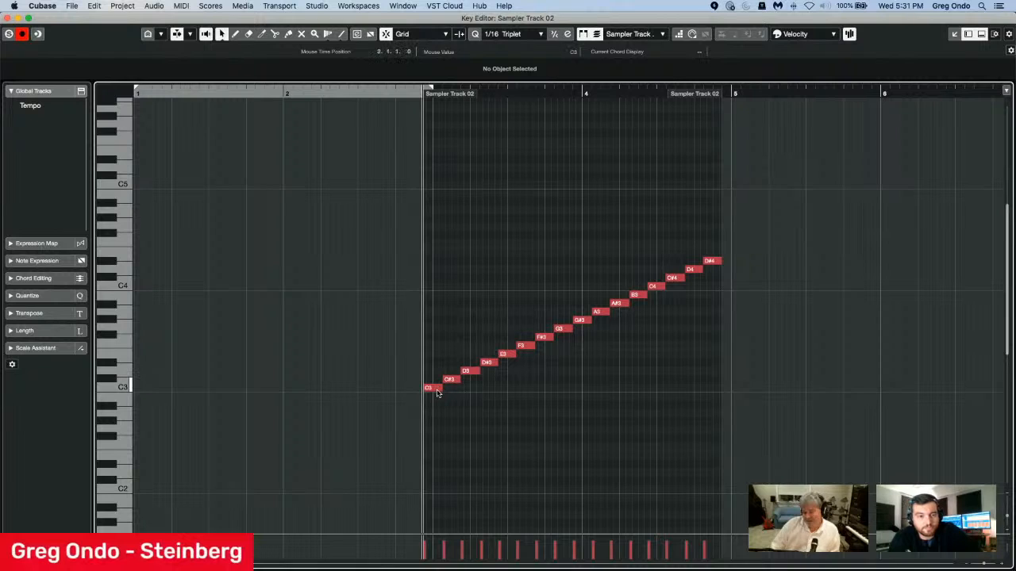
Move the slice pattern's first note to D3 and its third note to C3.
click(435, 389)
key(Up)
key(Up)
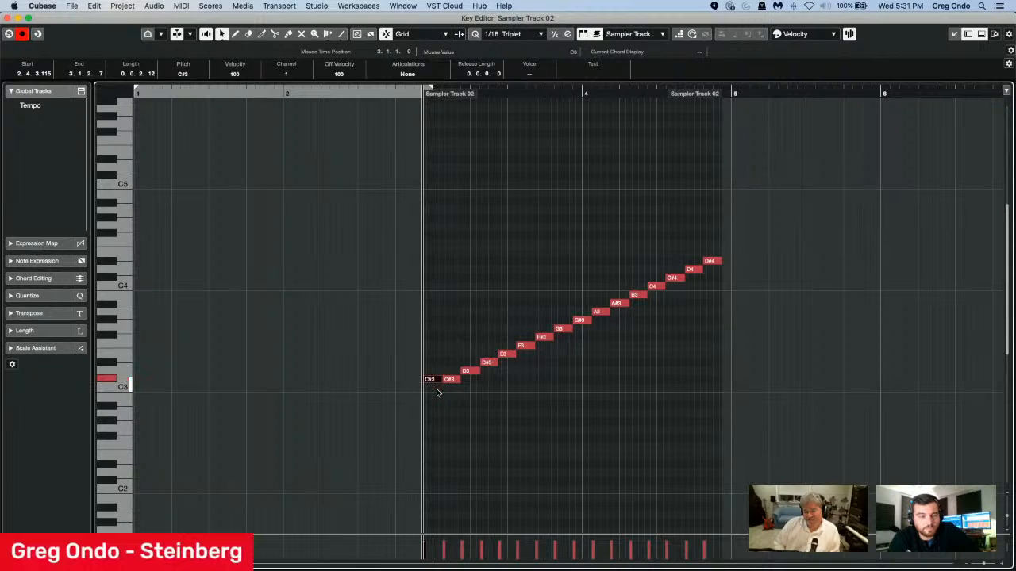
key(Right)
key(Right)
key(Down)
key(Down)
Move the slice pattern's fifth note to F#3 and its seventh note to E3.
key(Right)
key(Right)
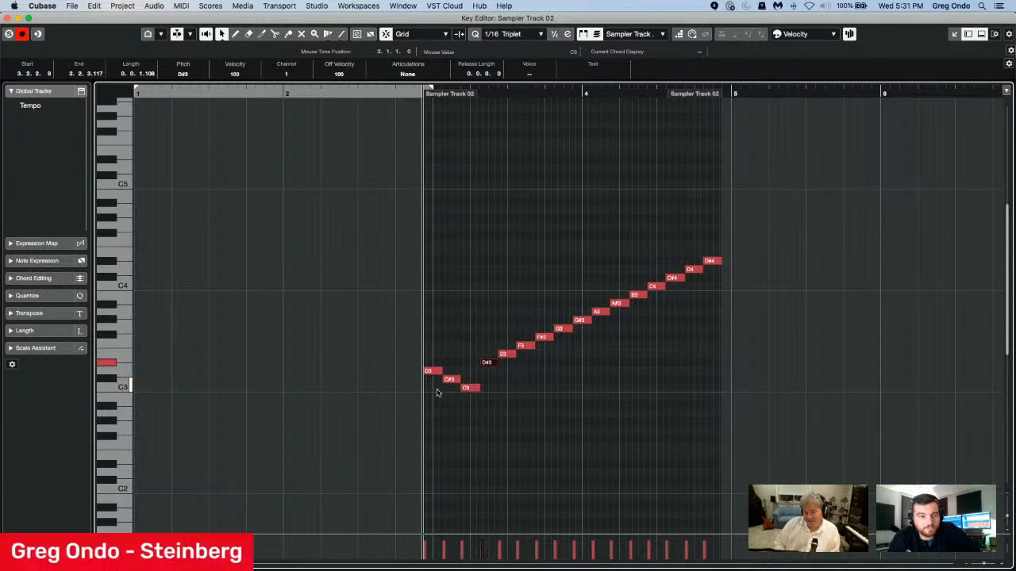
key(Up)
key(Up)
key(Right)
key(Right)
key(Down)
key(Down)
Move the eighth note to G#3, the ninth to A3 and the tenth to F3.
key(Right)
key(Up)
key(Right)
key(Up)
Move the eleventh note to C4 and the twelfth note to G#3.
key(Right)
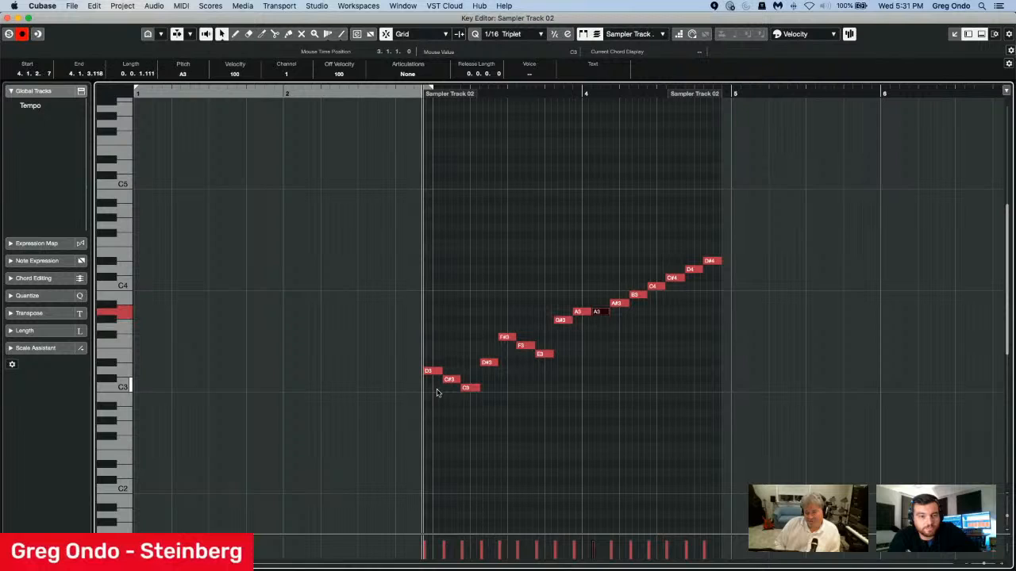
key(Down)
key(Down)
key(Down)
key(Down)
key(Right)
key(Up)
key(Up)
Lower the thirteenth, fourteenth and fifteenth notes by one semitone to B3, C4 and C#4.
key(Right)
key(Down)
key(Down)
key(Down)
key(Right)
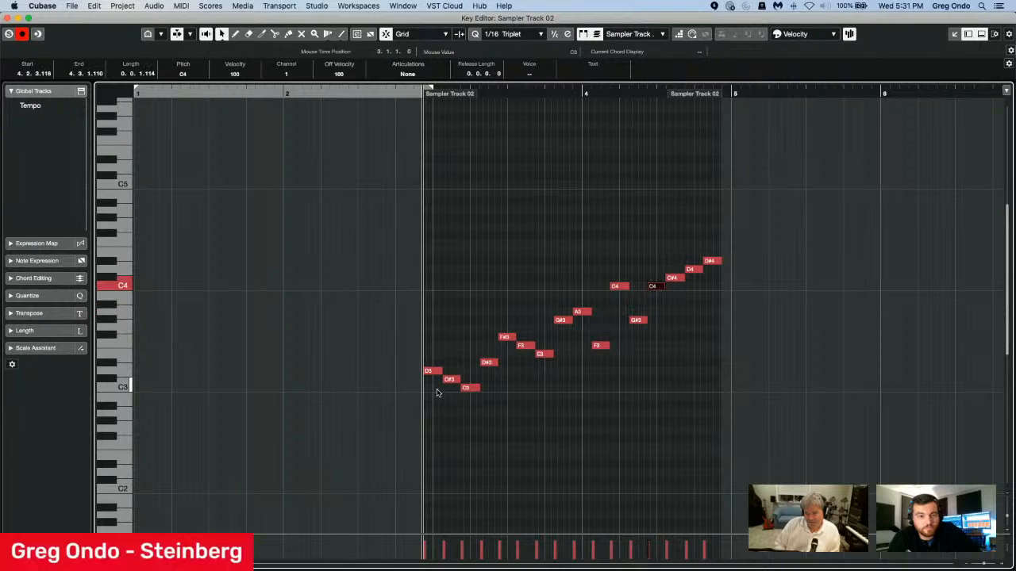
key(Down)
key(Right)
key(Down)
key(Right)
key(Down)
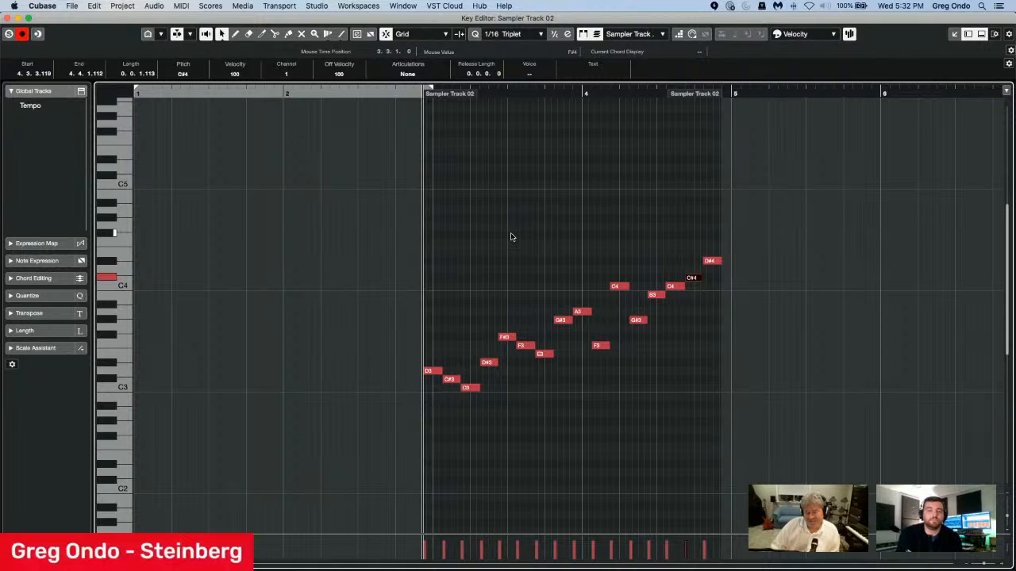
Play back the rearranged slice pattern and close the Key Editor.
key(space)
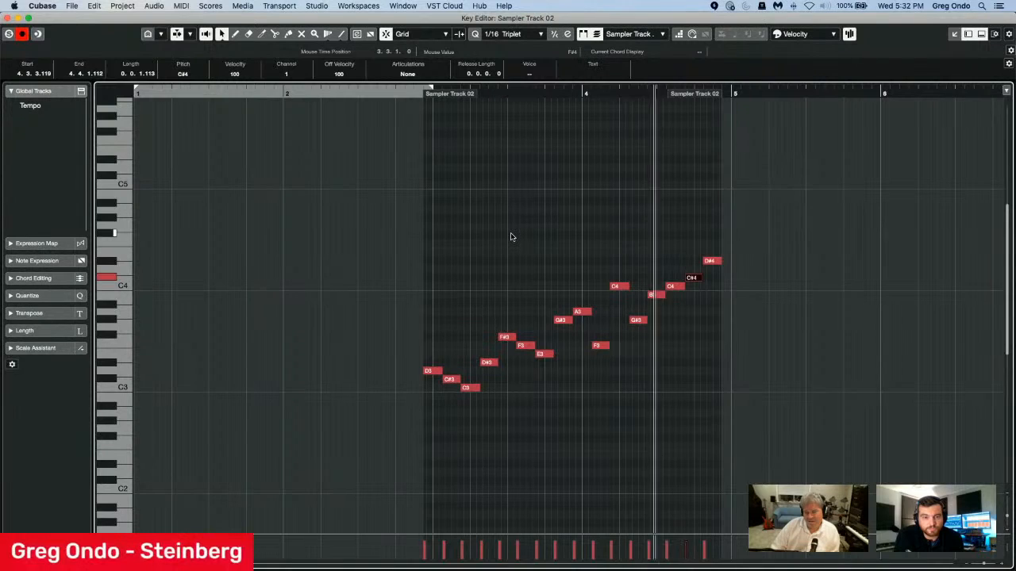
key(space)
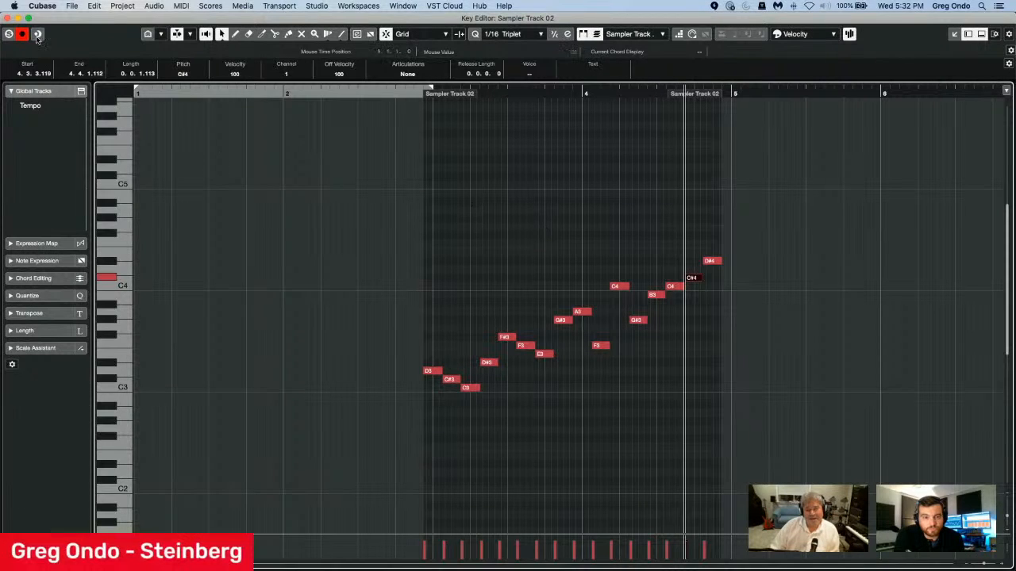
click(8, 17)
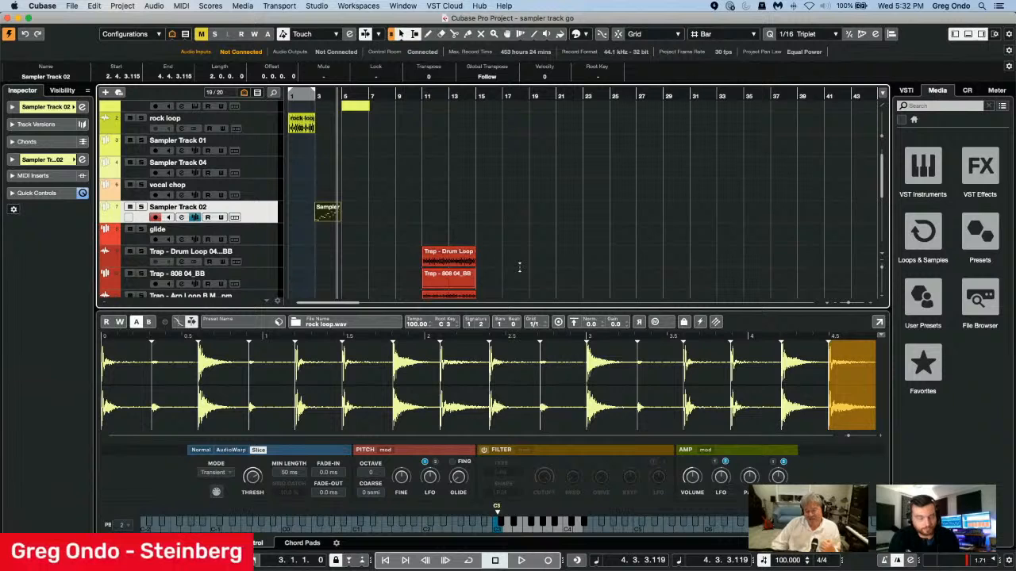
Switch the vocal chop track's sampler to setting B and view the available slice modes.
click(265, 194)
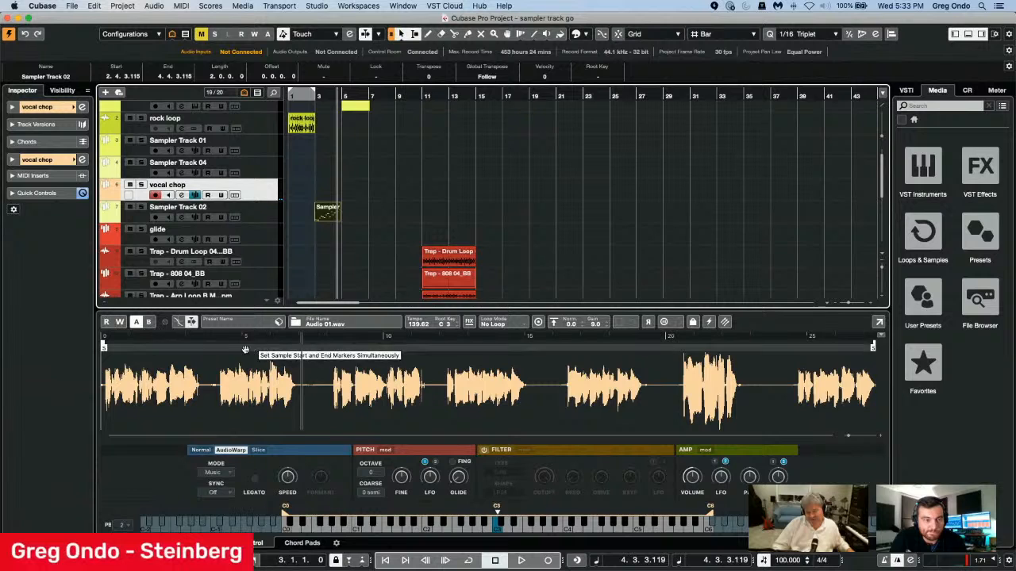
click(149, 321)
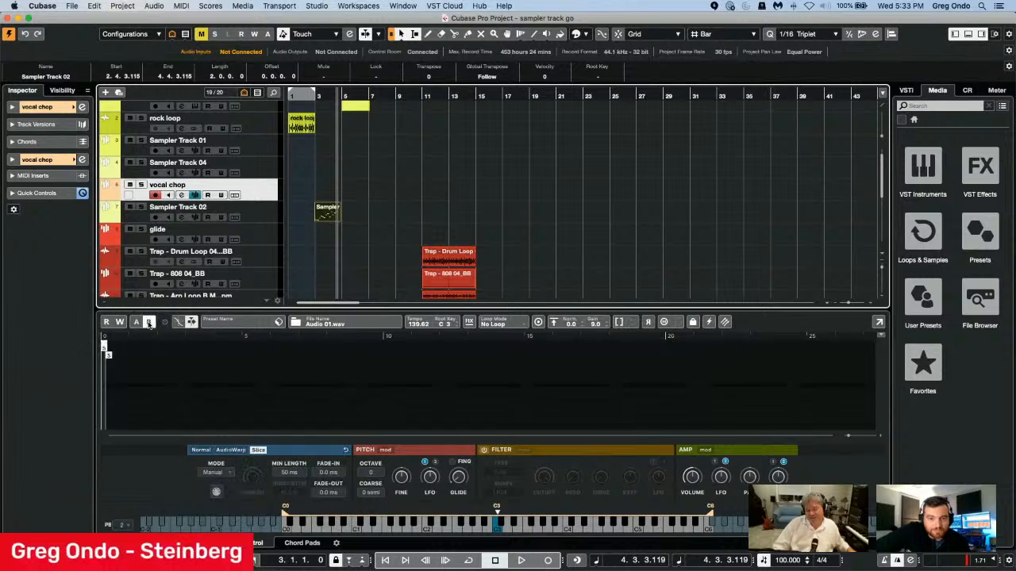
click(149, 321)
click(150, 321)
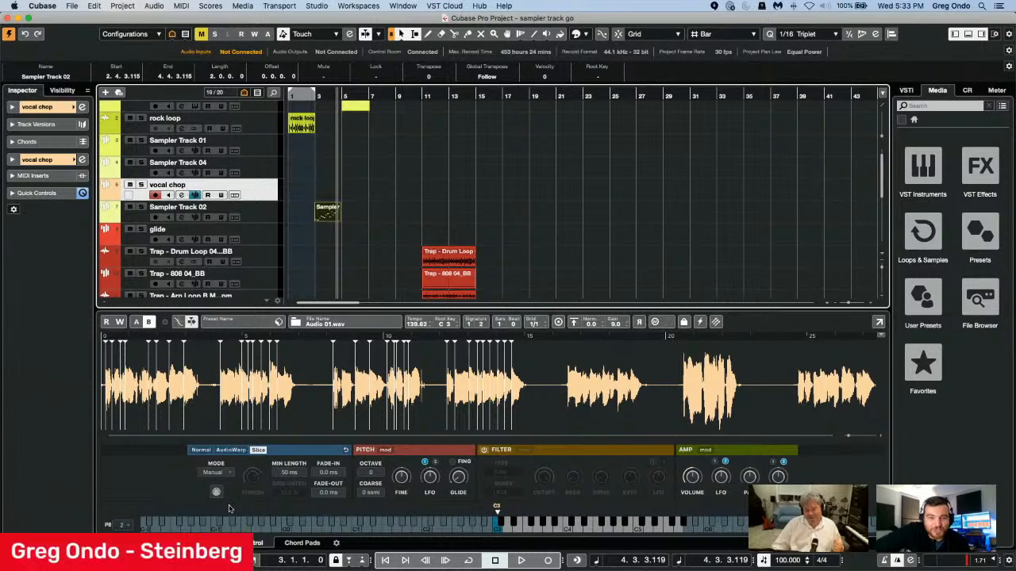
click(219, 474)
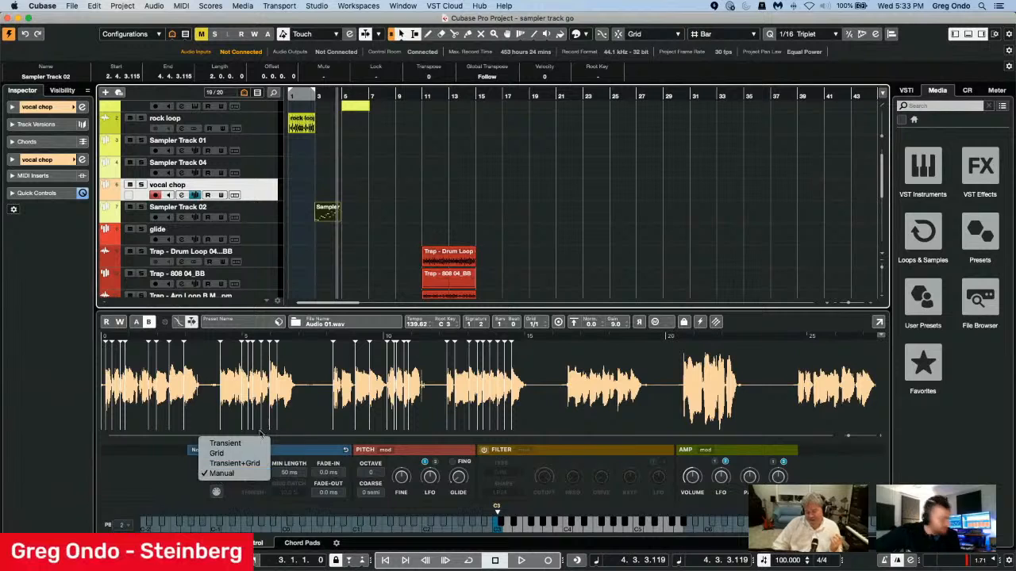
click(119, 476)
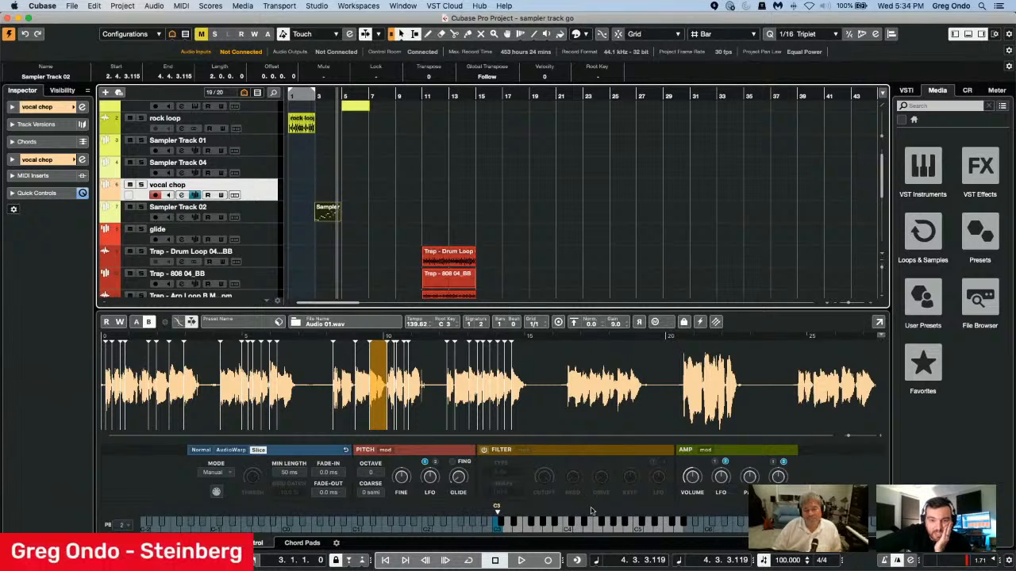
Select the glide track and compare its kick sample with Legato and Monophonic modes switched off and on.
click(275, 238)
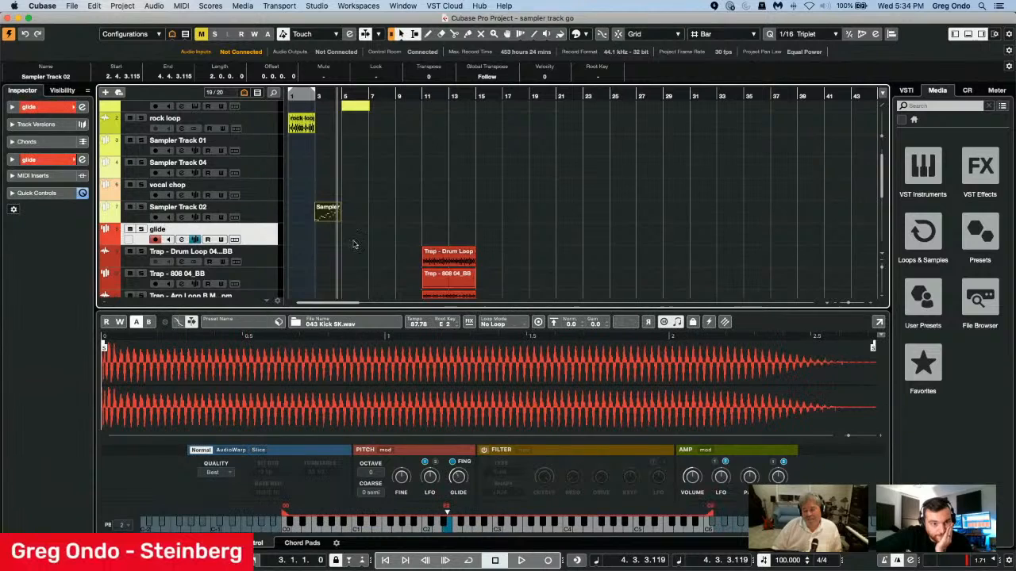
click(680, 325)
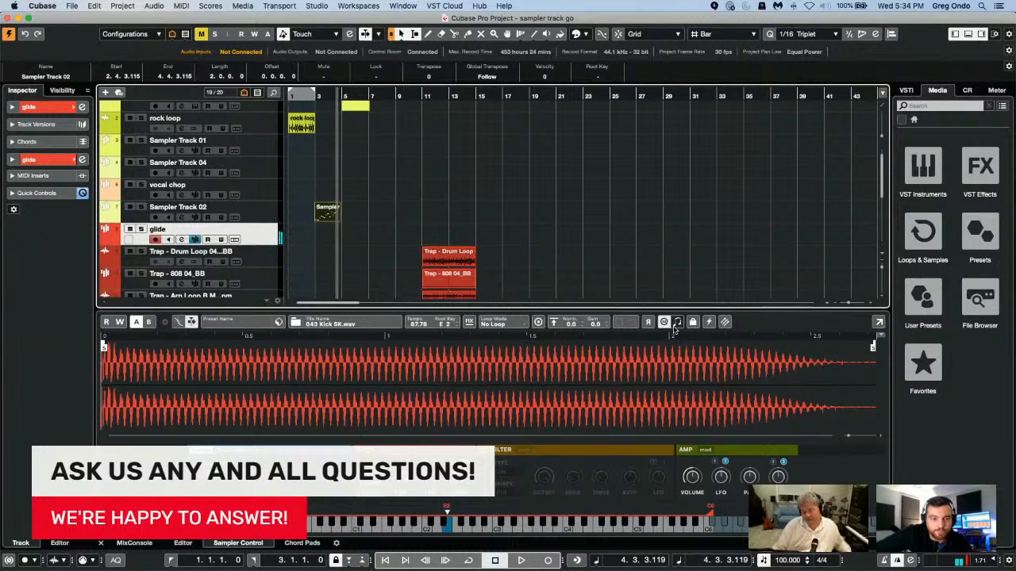
click(676, 323)
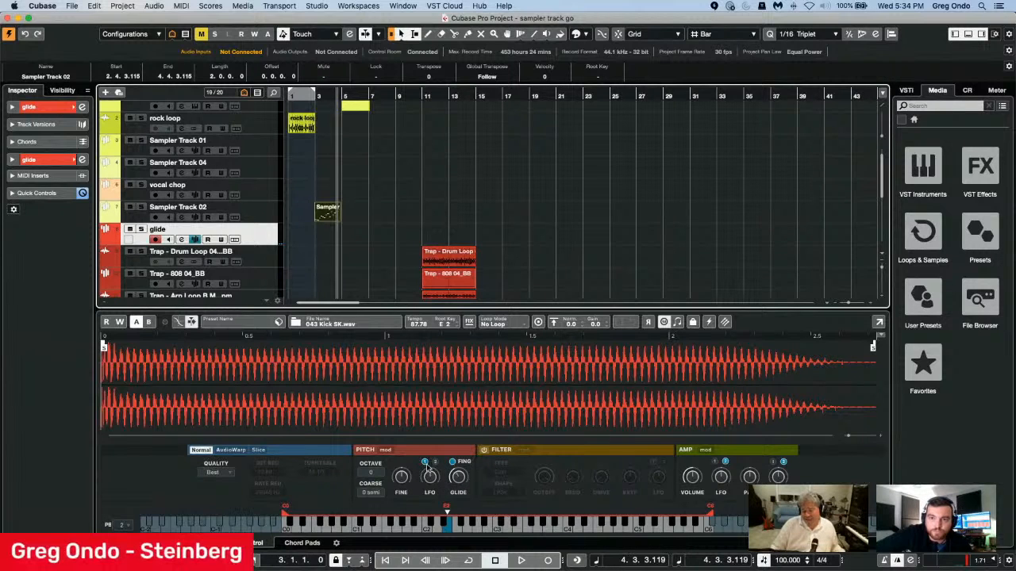
click(666, 324)
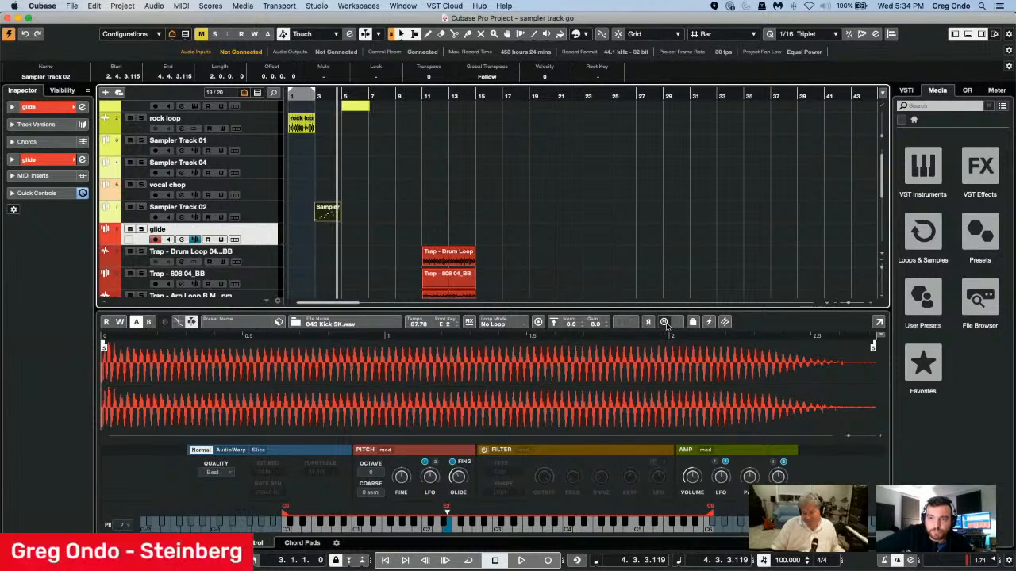
click(665, 323)
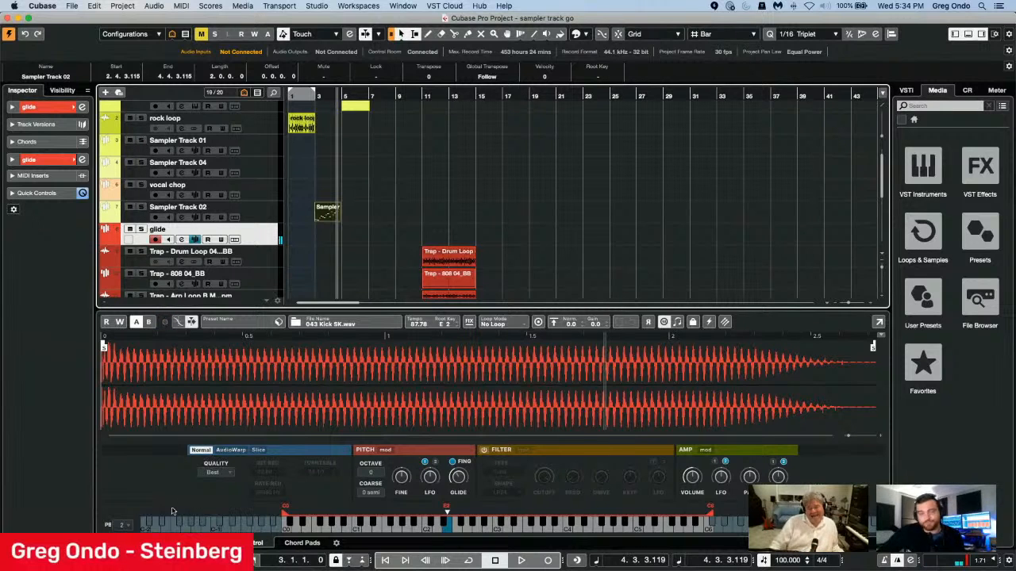
Toggle Legato Mode in the glide track's sampler and select the dp vocal wave sampler track below the matching audio track.
click(677, 321)
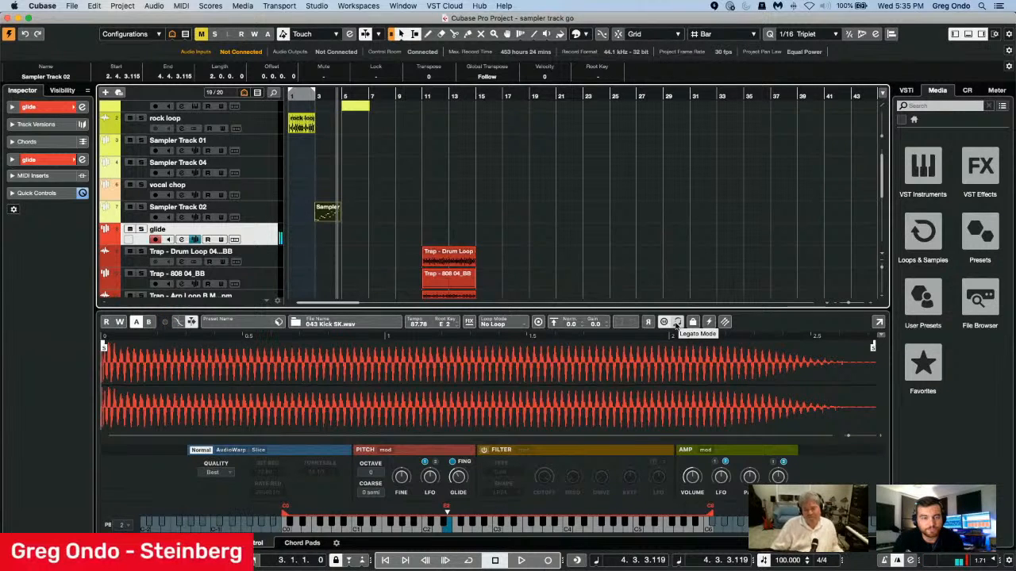
scroll(378, 238, down, 3)
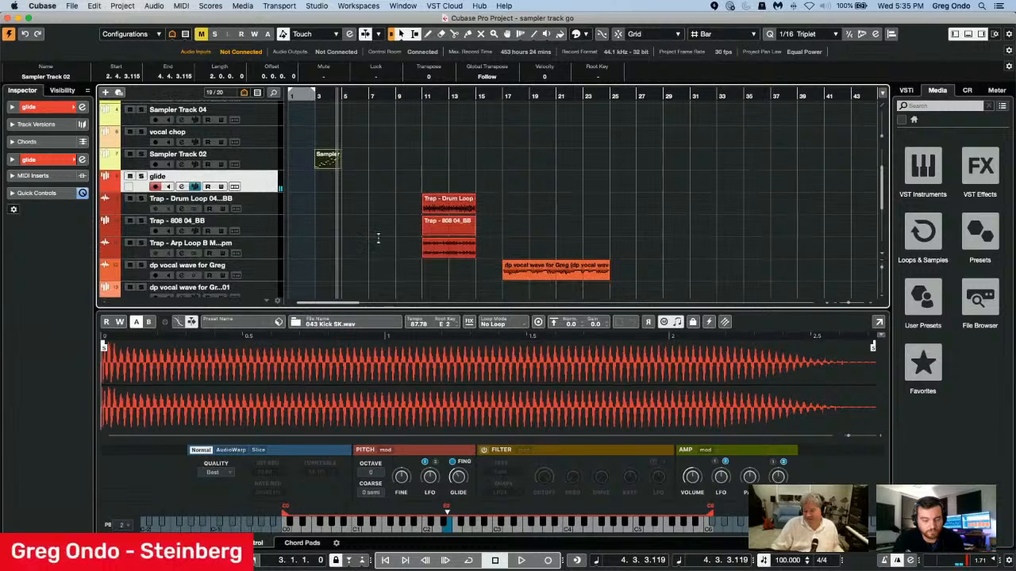
click(253, 269)
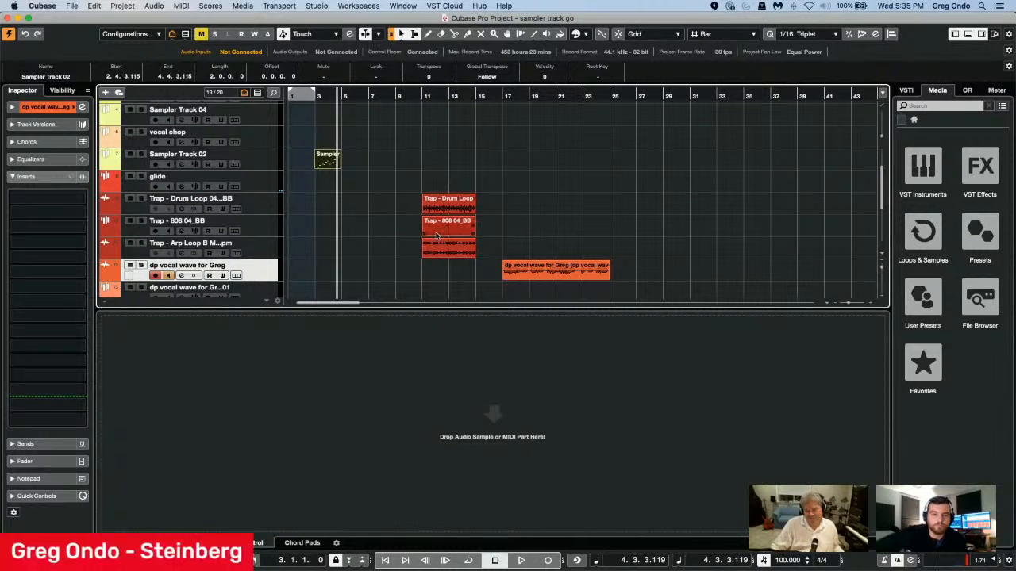
scroll(394, 239, down, 1)
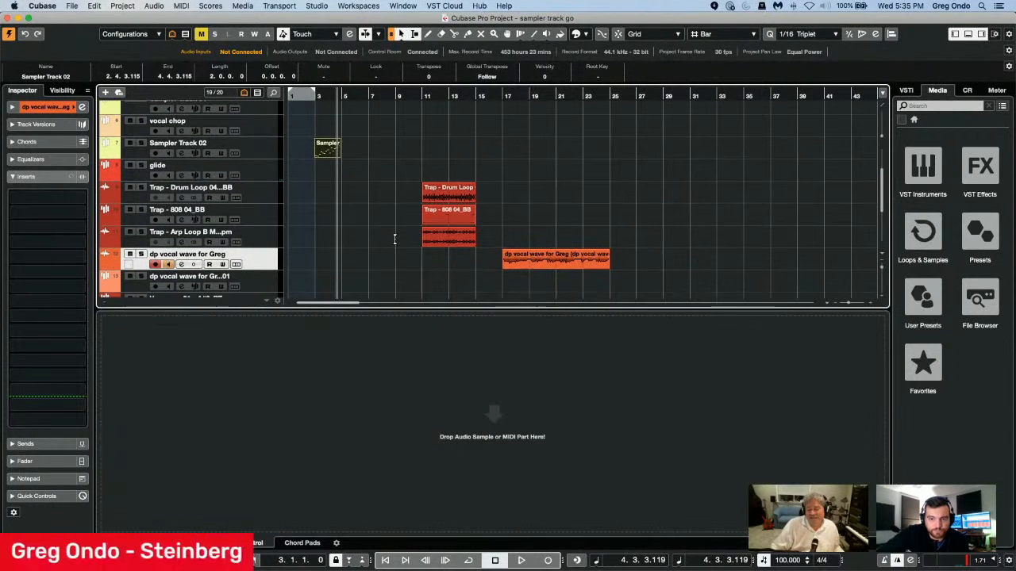
scroll(394, 238, down, 1)
click(267, 272)
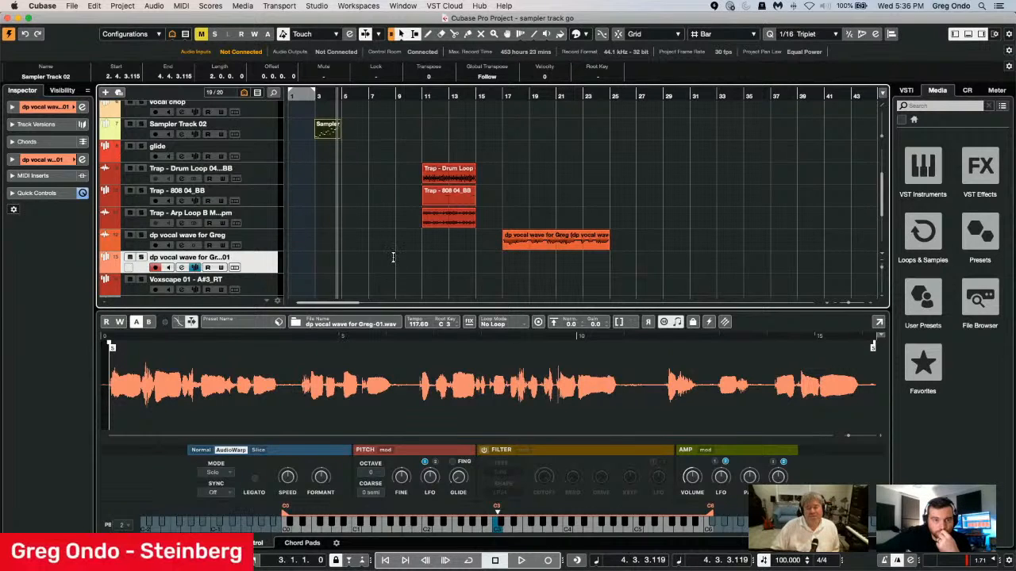
Open the Retrologue 01 MIDI part in the Key Editor to examine its note, and close the editor.
scroll(393, 260, up, 5)
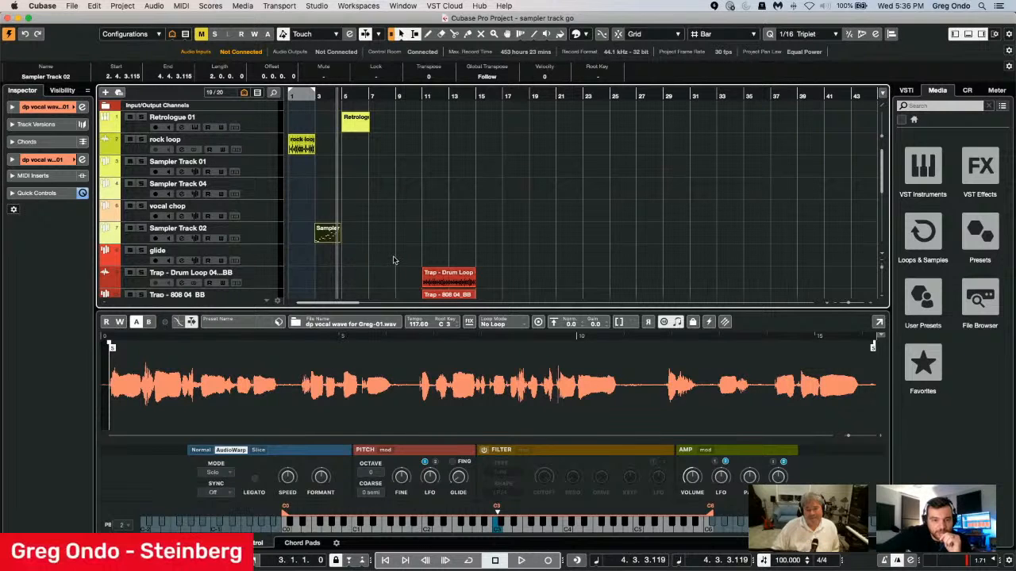
click(364, 129)
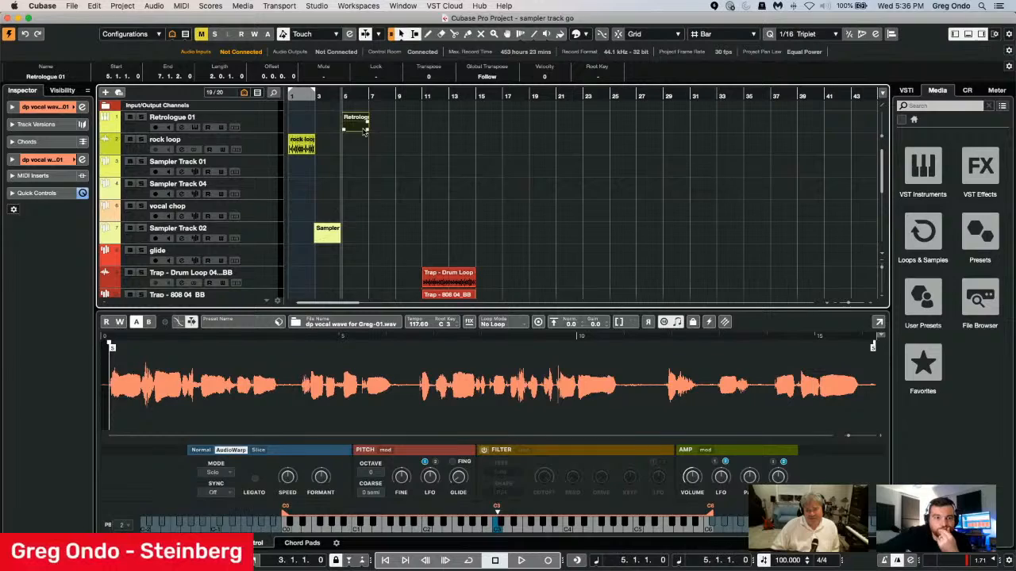
double_click(363, 130)
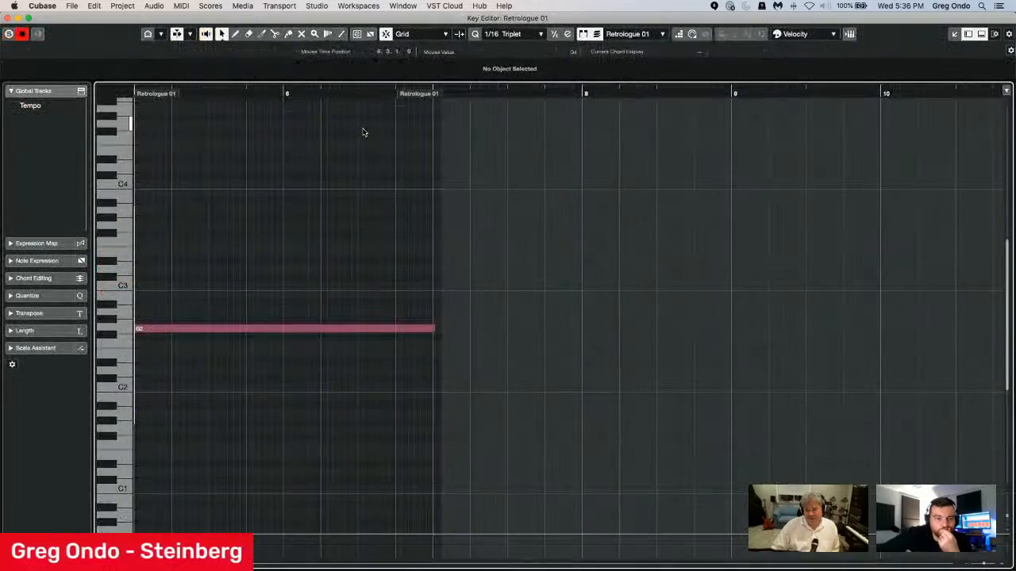
click(9, 19)
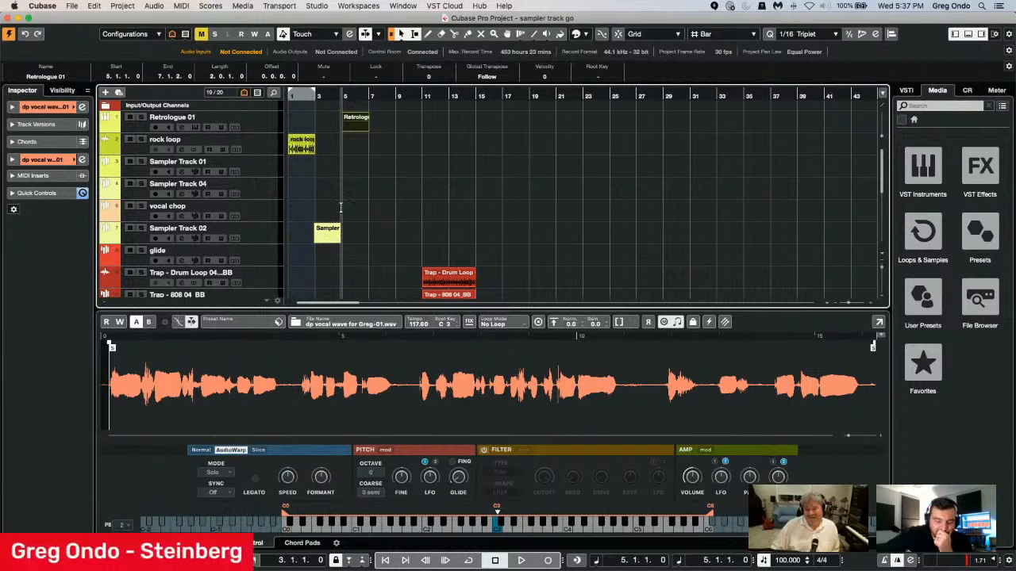
Select Sampler Track 04 and clear the highlighted range in its Retrologue 01-125.wav waveform.
click(246, 191)
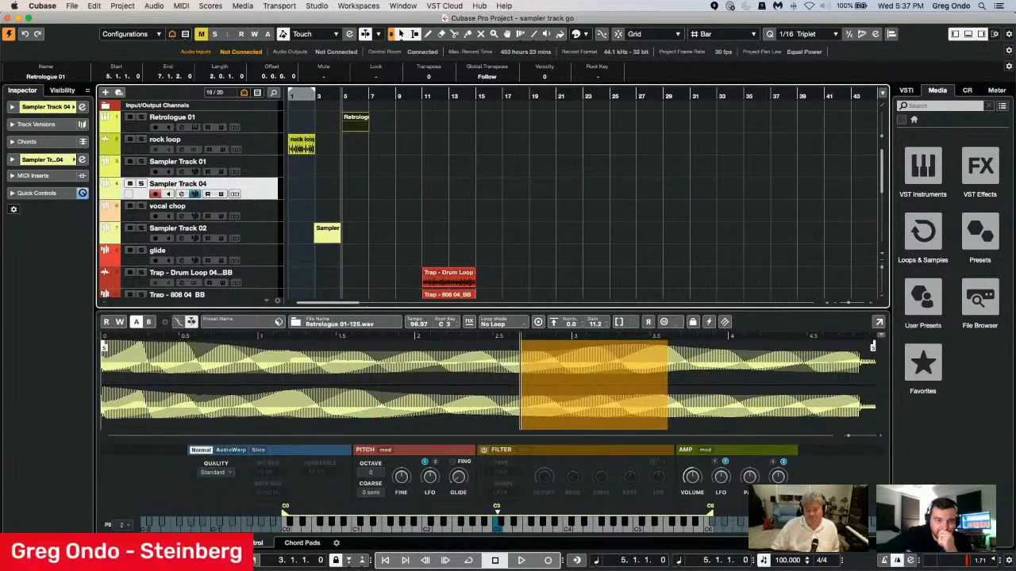
click(516, 382)
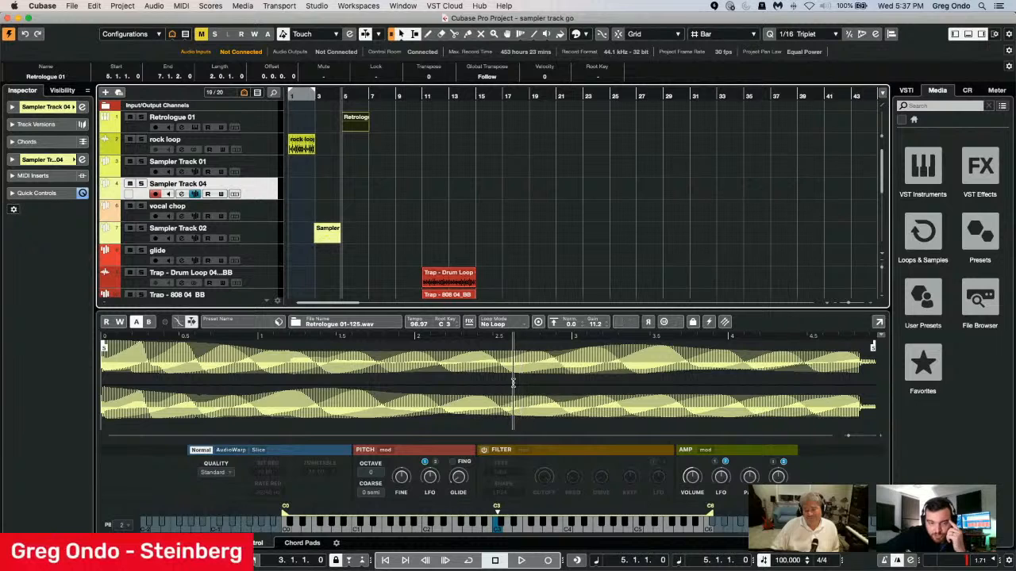
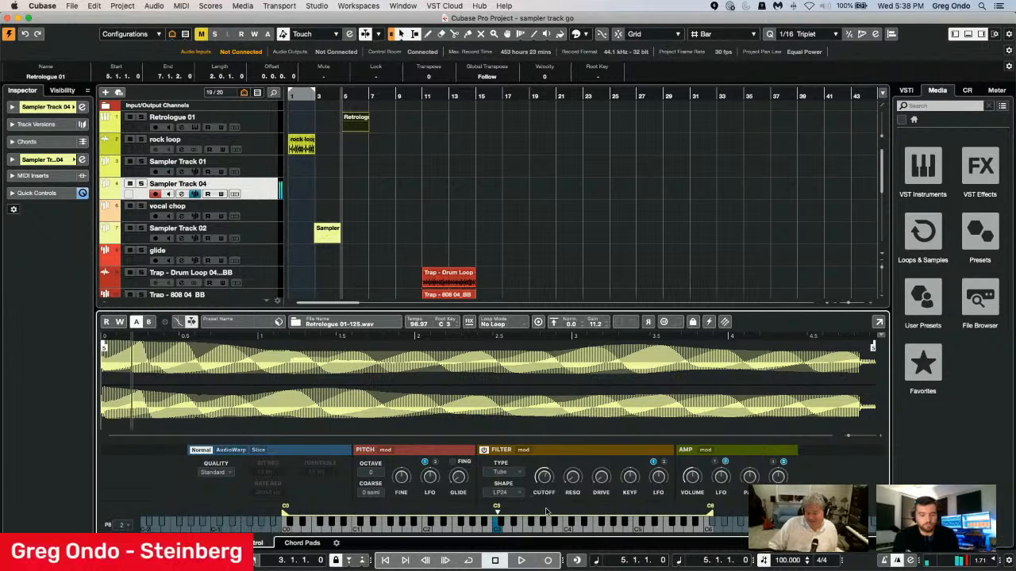
Raise the filter resonance on Sampler Track 04 and play low, middle and high notes to hear how the filter responds across the keyboard.
drag(573, 479, 579, 411)
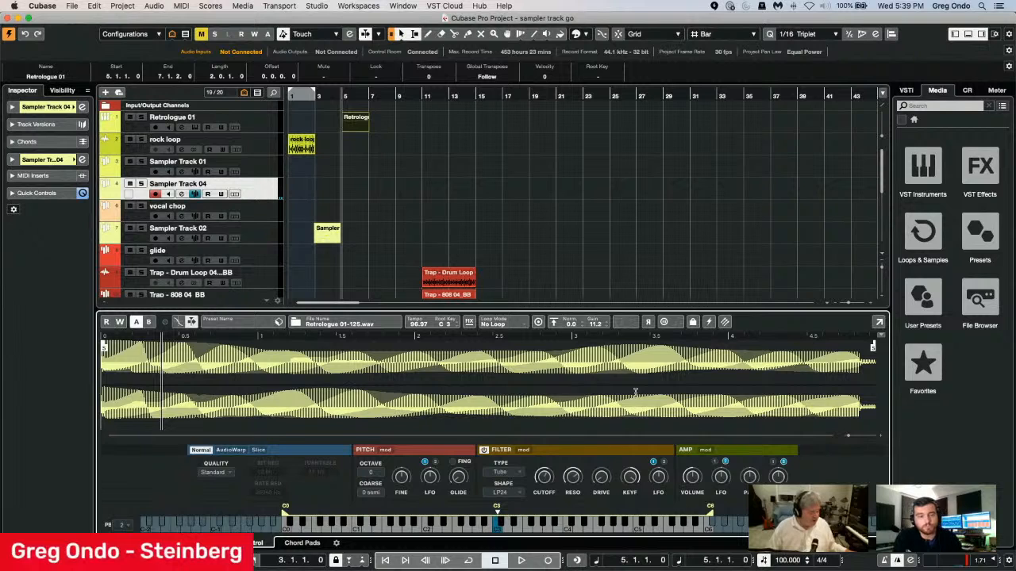
click(357, 530)
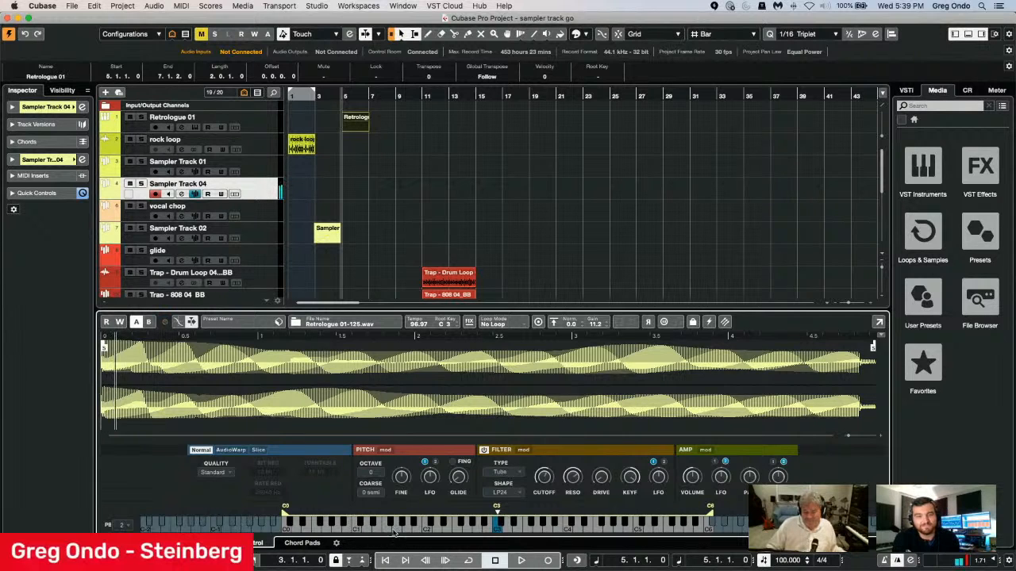
click(474, 528)
click(527, 530)
click(541, 526)
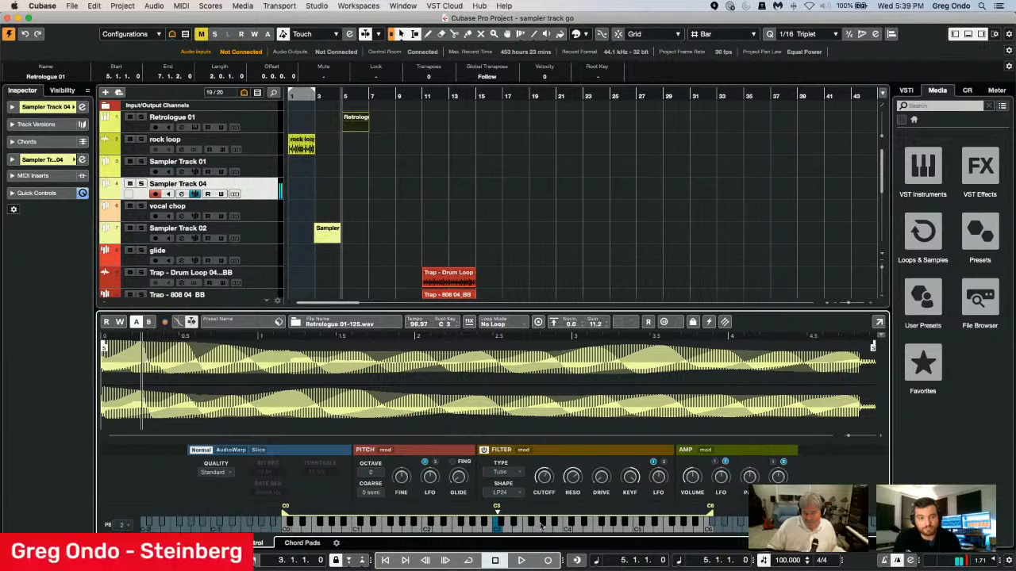
click(574, 529)
click(633, 529)
click(665, 530)
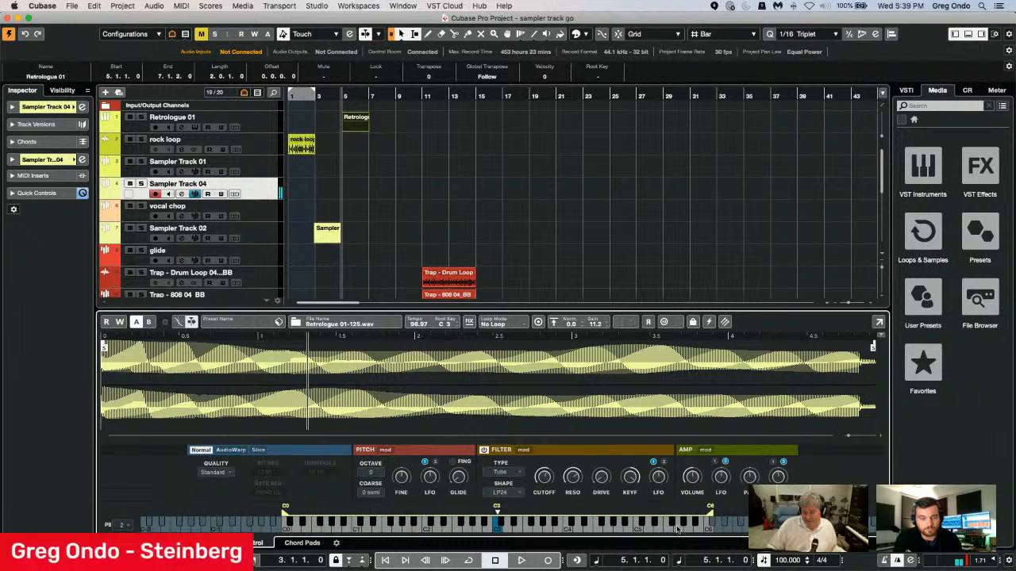
click(639, 528)
click(591, 528)
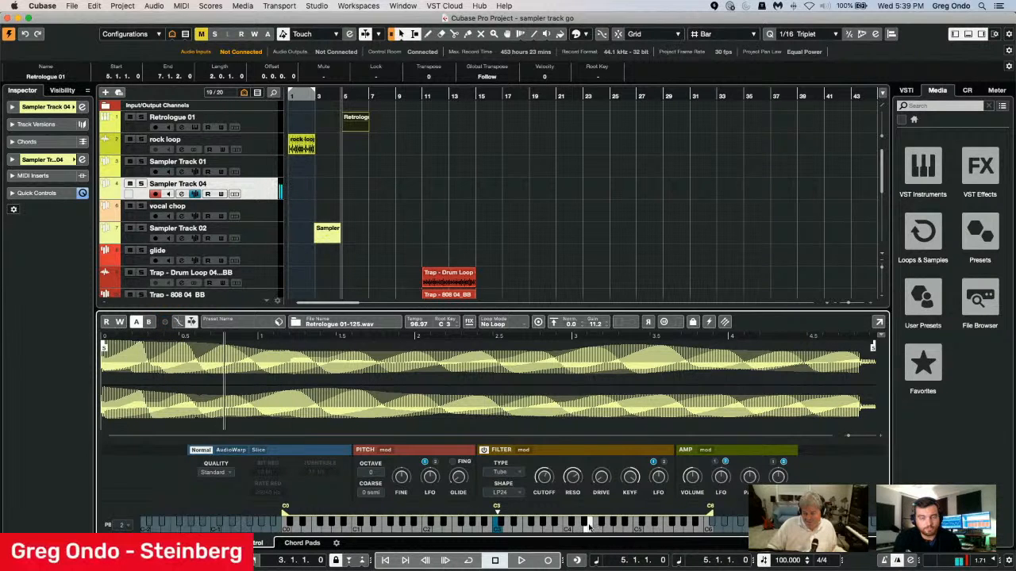
click(533, 530)
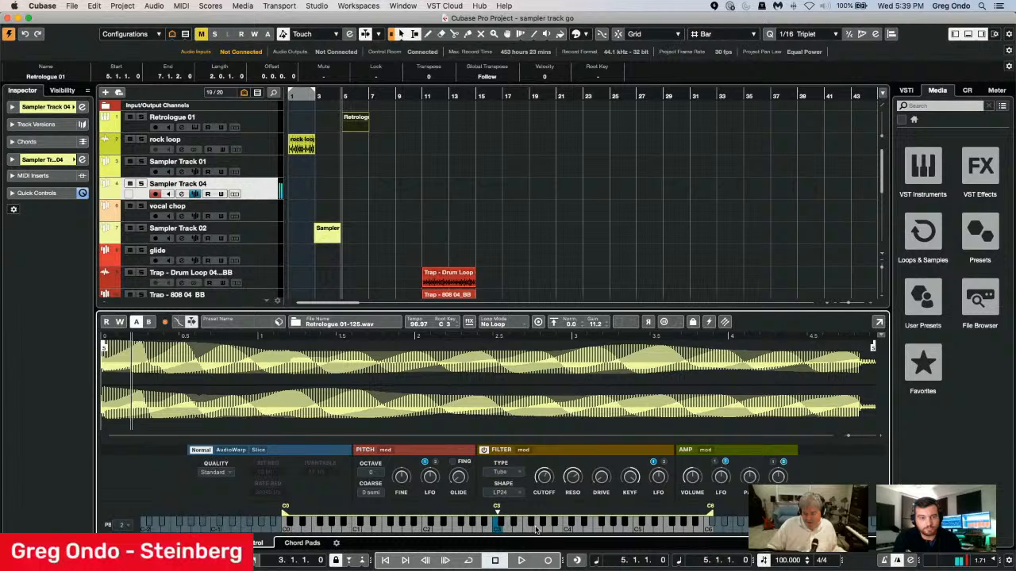
click(492, 530)
click(427, 530)
click(415, 530)
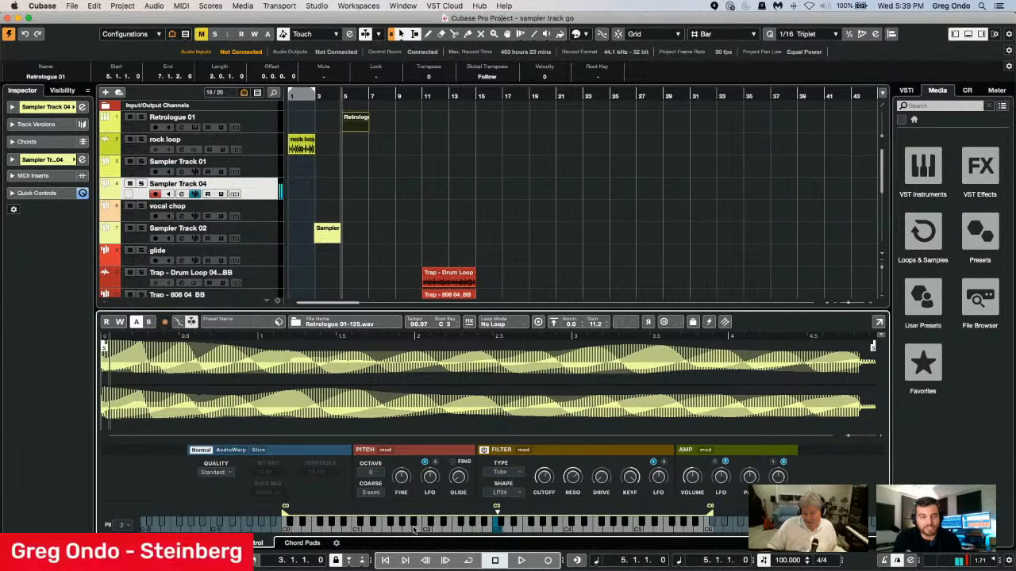
click(445, 522)
click(447, 522)
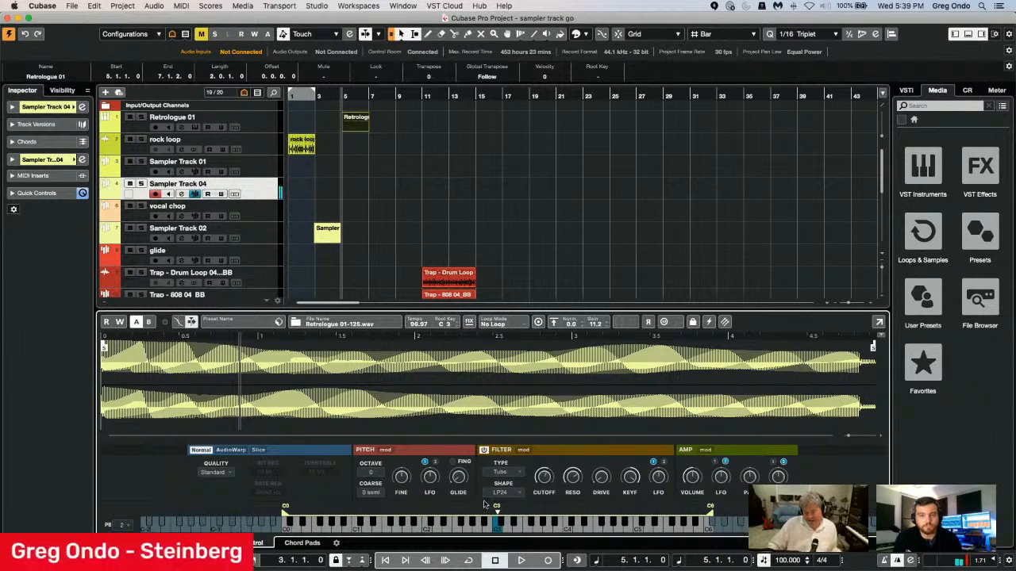
Show the filter modulators and extend the filter envelope by moving its second node to about 3933 ms.
click(526, 450)
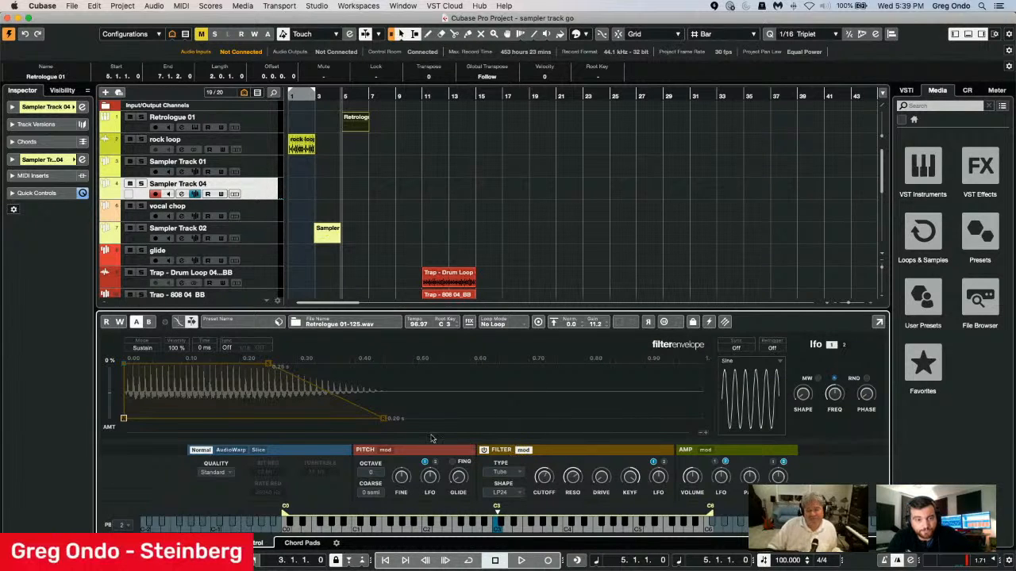
drag(351, 359, 364, 297)
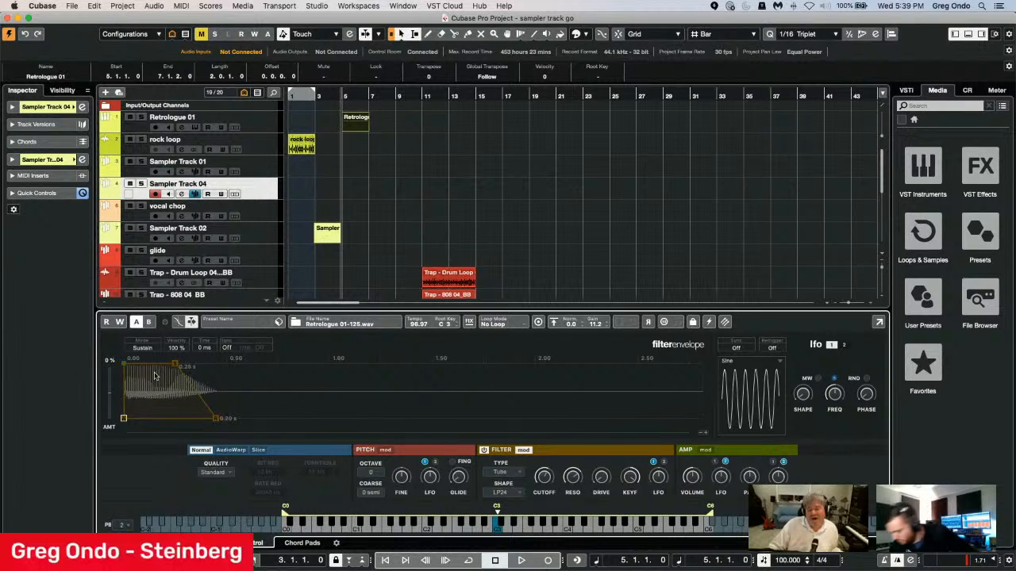
drag(174, 367, 751, 341)
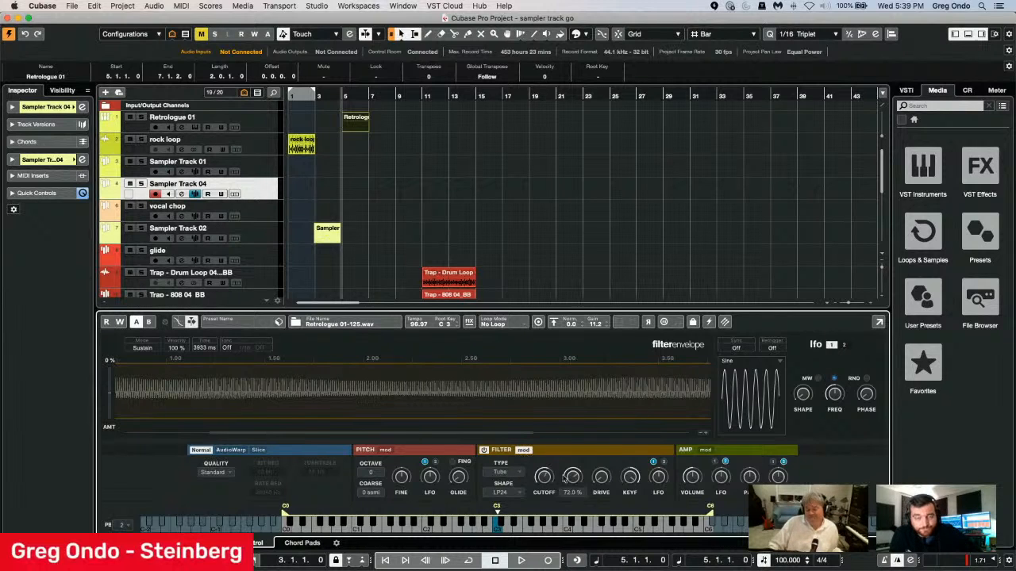
Increase the filter's LFO modulation amount and lower the filter cutoff.
drag(660, 487, 660, 449)
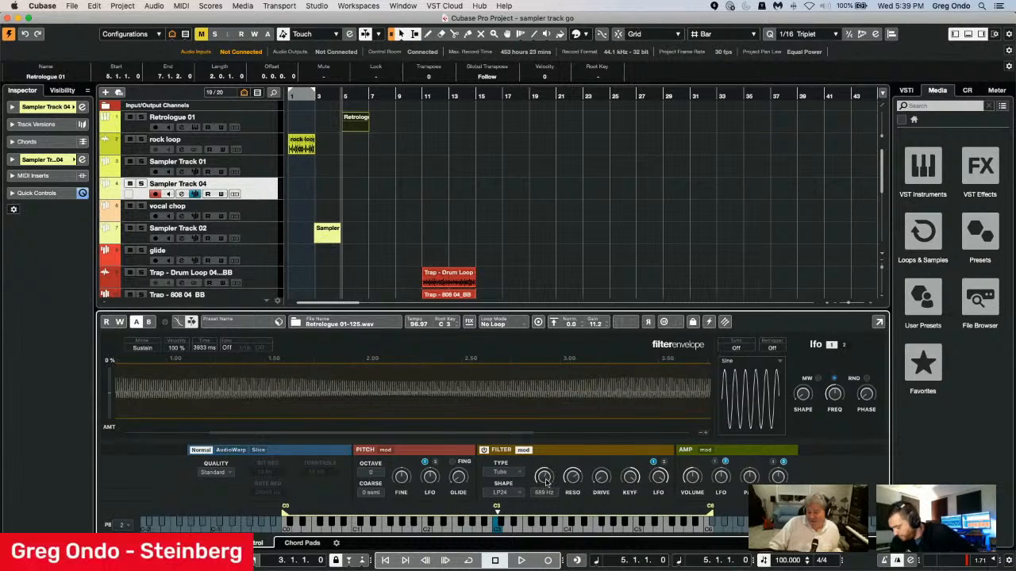
drag(545, 481, 544, 493)
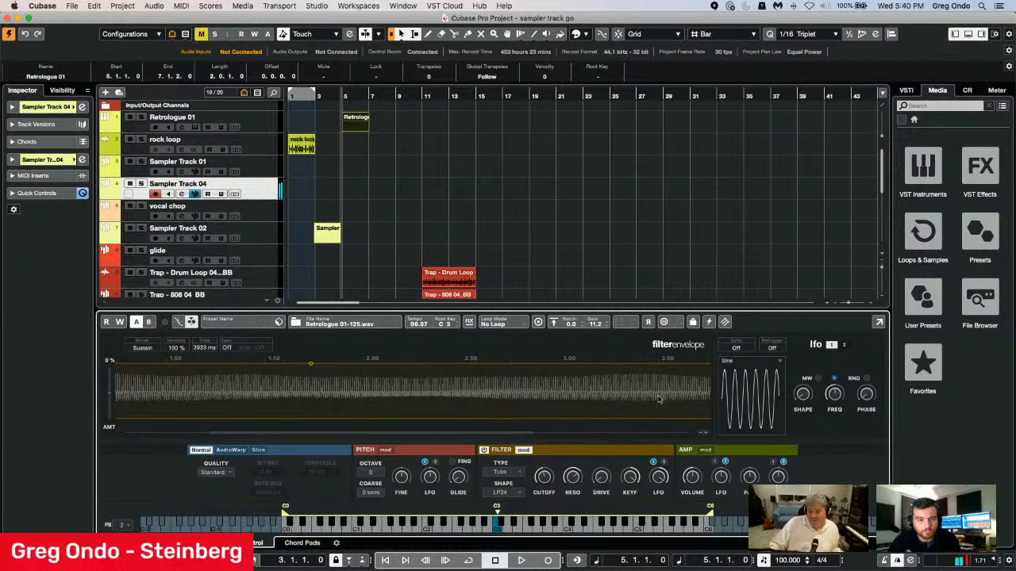
Vary the frequency and shape of the filter's LFO 1 while listening to the modulated sound.
drag(835, 395, 831, 367)
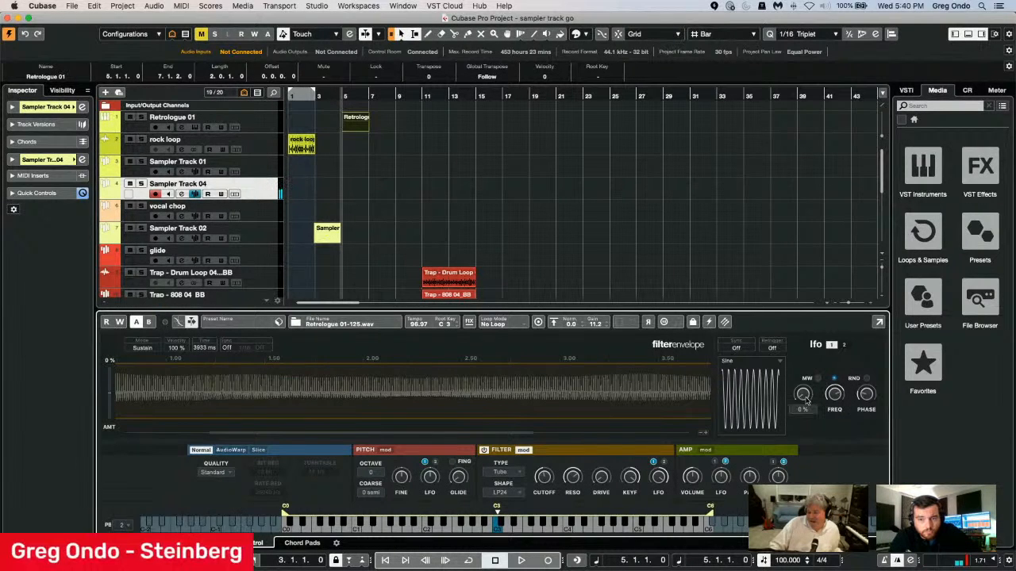
drag(802, 400, 805, 373)
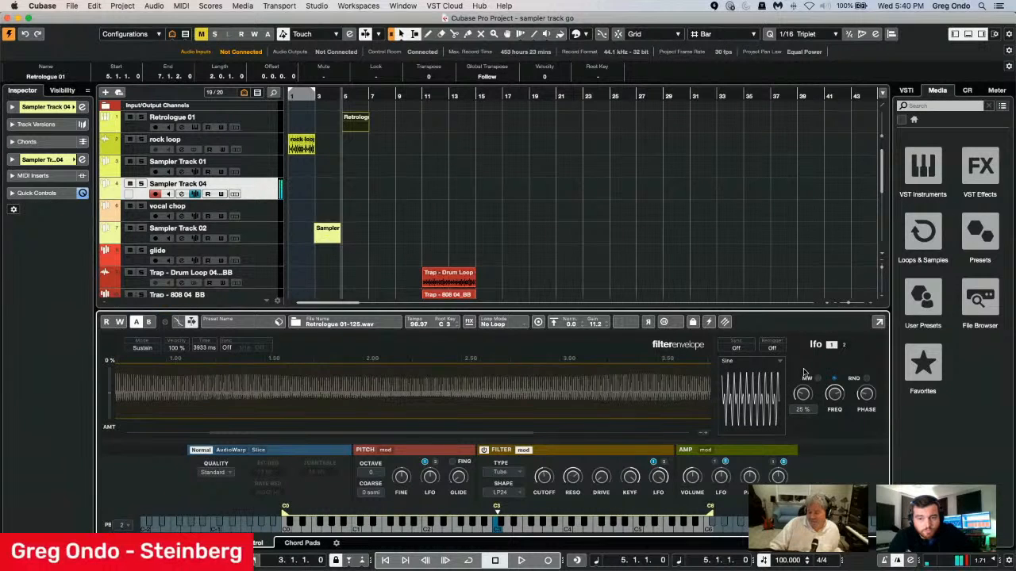
drag(834, 397, 800, 382)
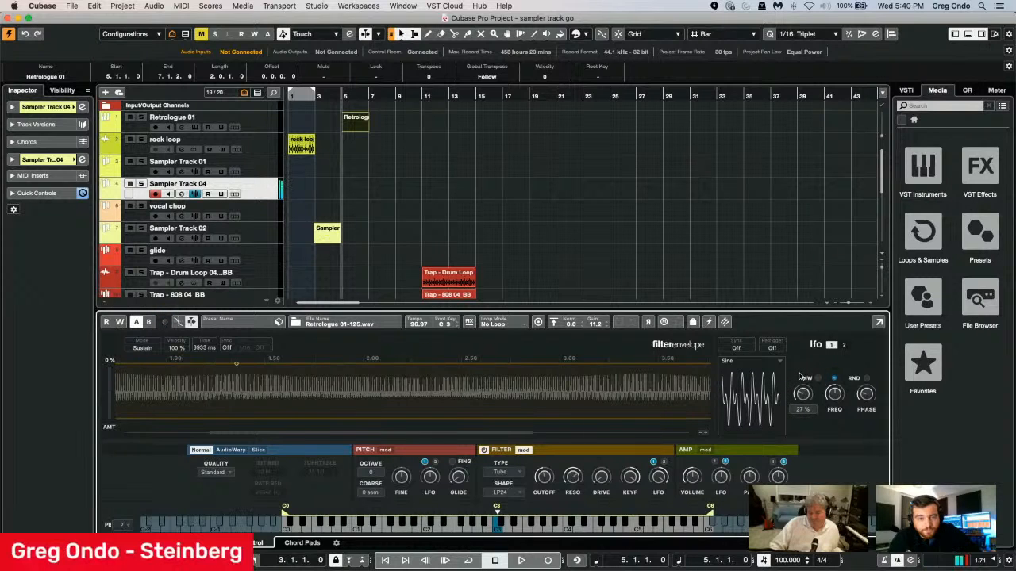
drag(801, 378, 799, 400)
Review LFO 1's waveform and sync choices, keep Sine with sync Off, and raise the LFO frequency.
click(768, 362)
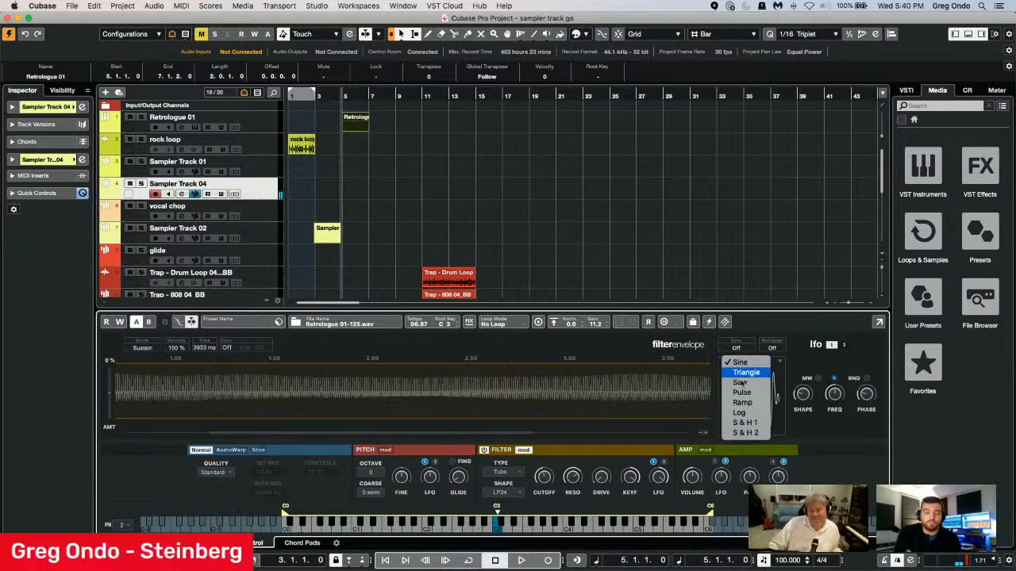
click(741, 362)
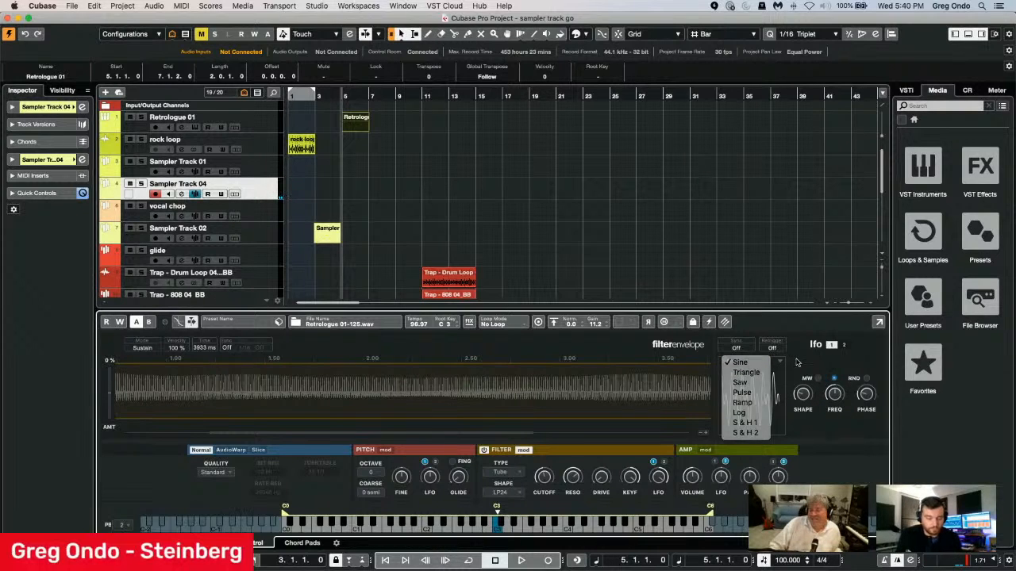
click(739, 350)
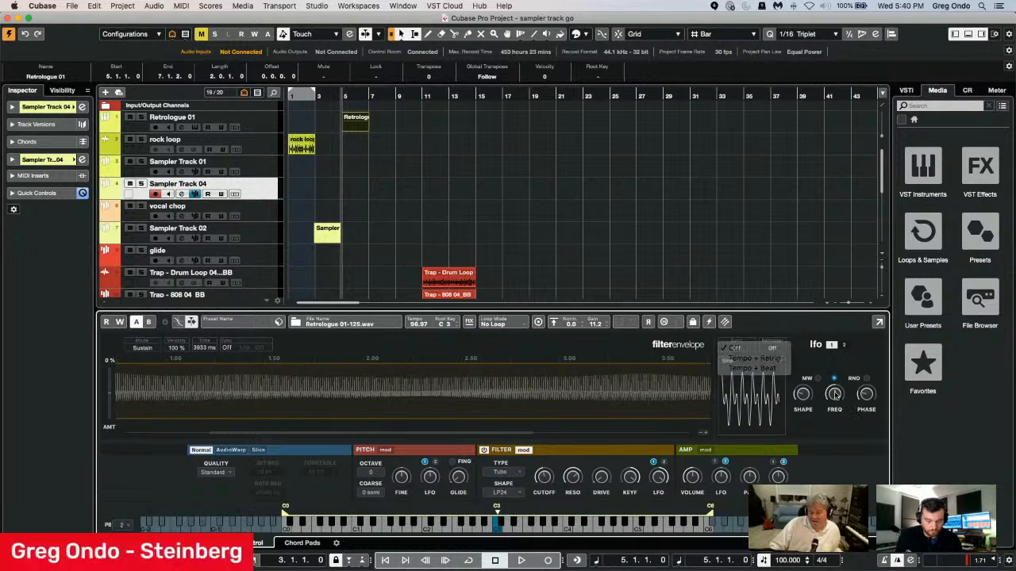
click(835, 397)
drag(834, 403, 835, 381)
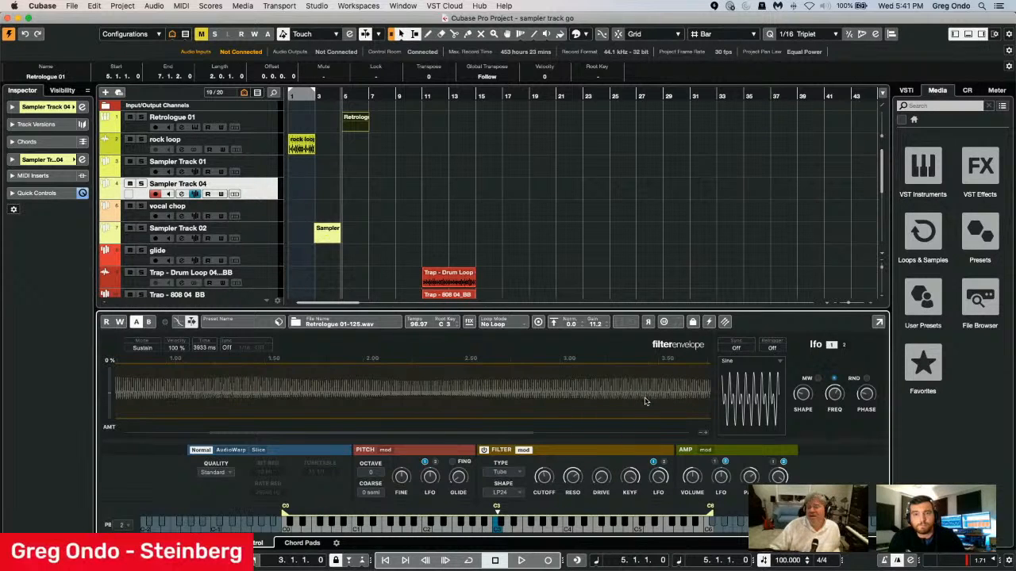
Lock the sampler's parameters and load a Vocals_120_Cm_In The End_Harm sample from the Bloom library in Loops & Samples into Sampler Track 04.
click(693, 322)
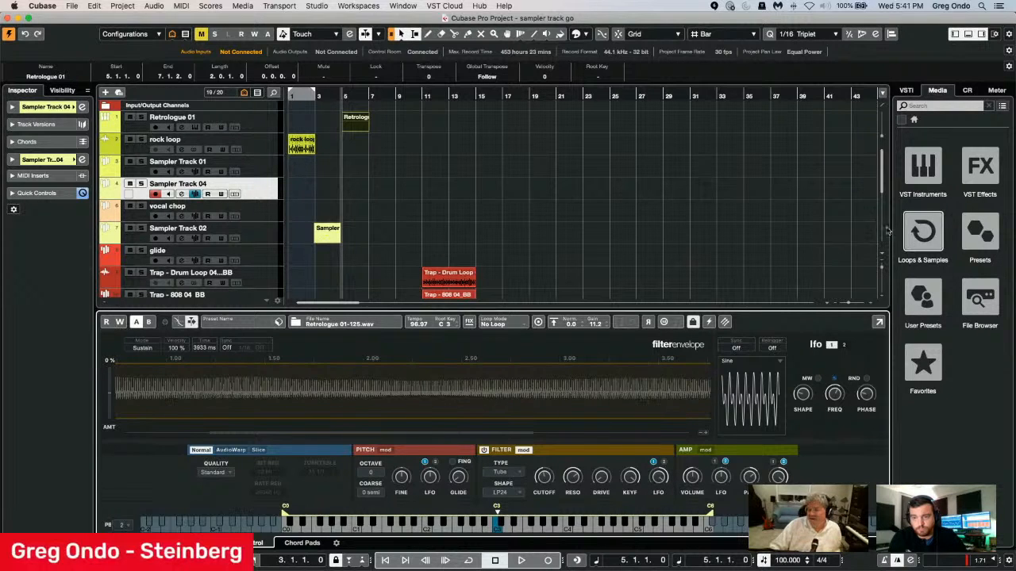
click(914, 231)
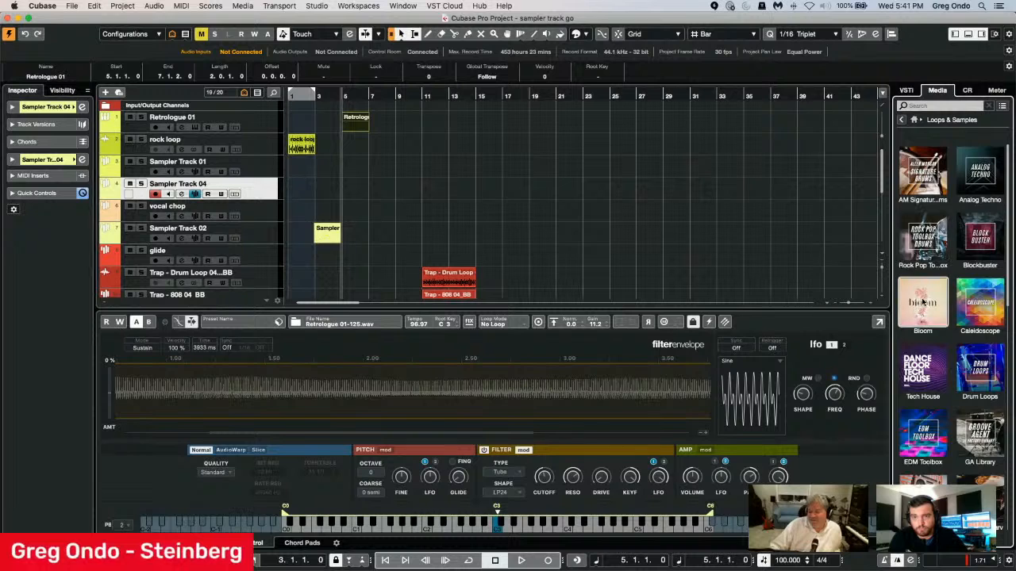
click(919, 304)
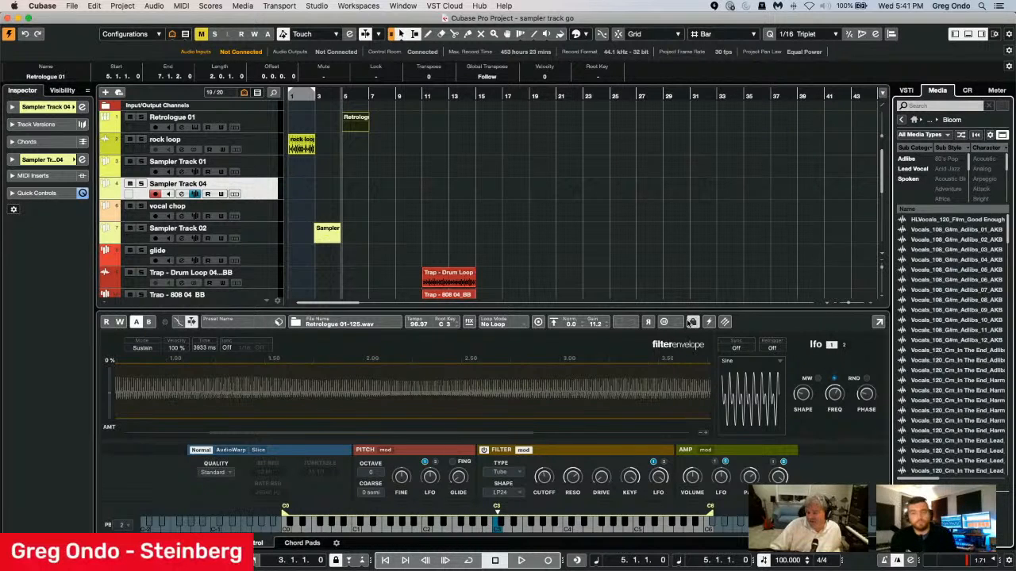
drag(937, 386, 561, 388)
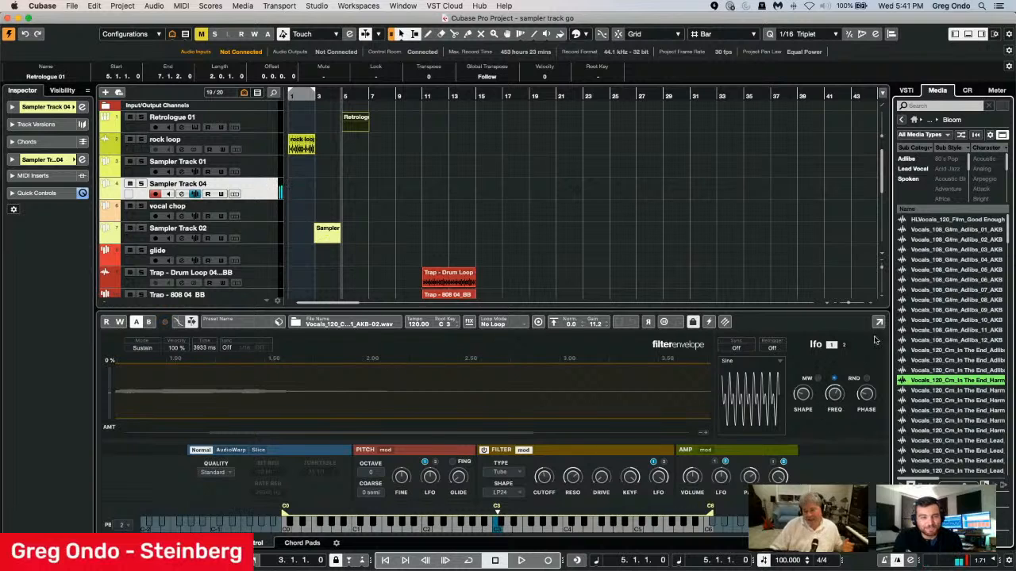
Open the choices for transferring the loaded vocal sample to another instrument.
click(723, 321)
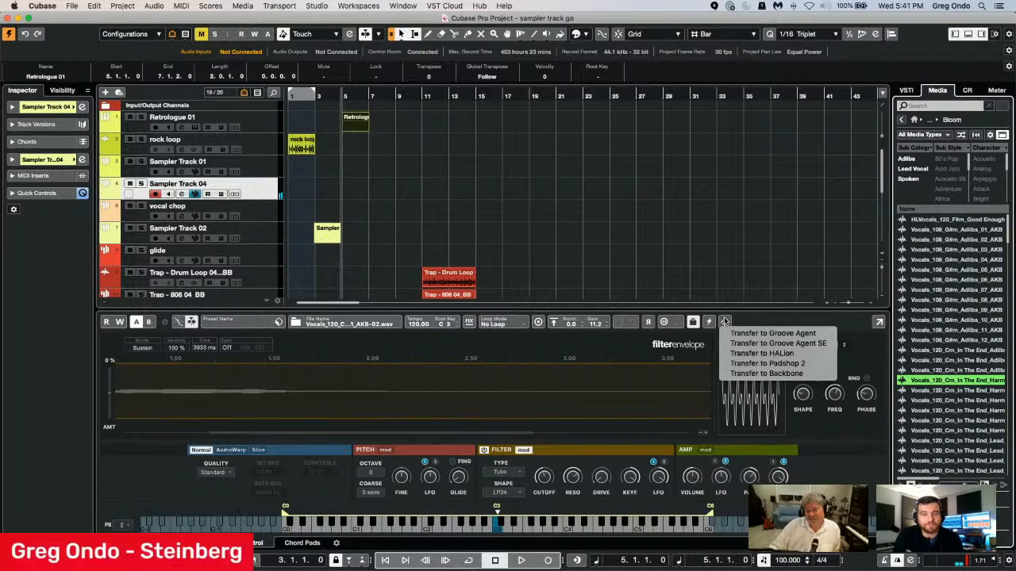
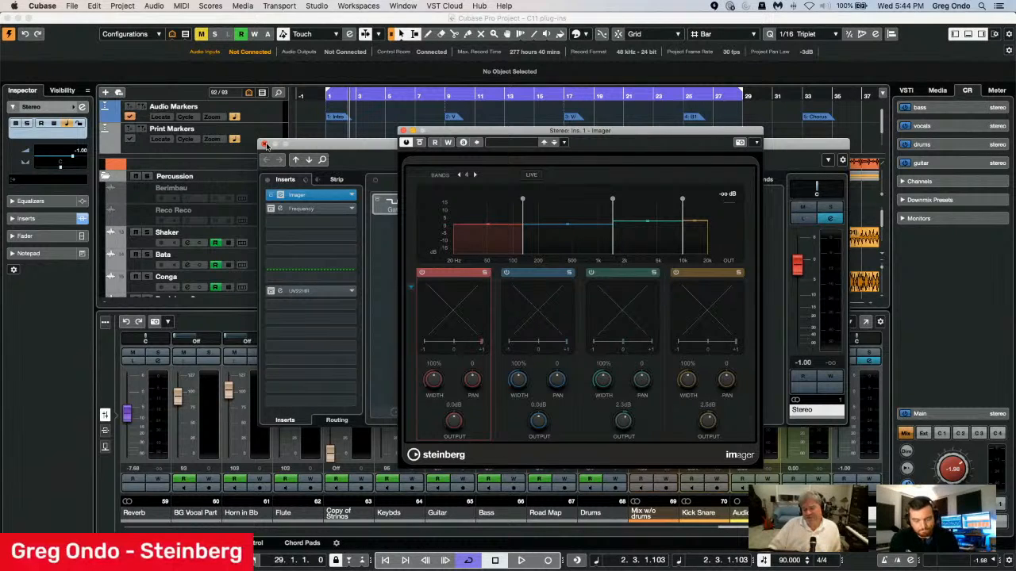
Reposition the Imager window, start playback of the mix and set the Control Room main level to about -2.36 dB.
drag(522, 135, 442, 114)
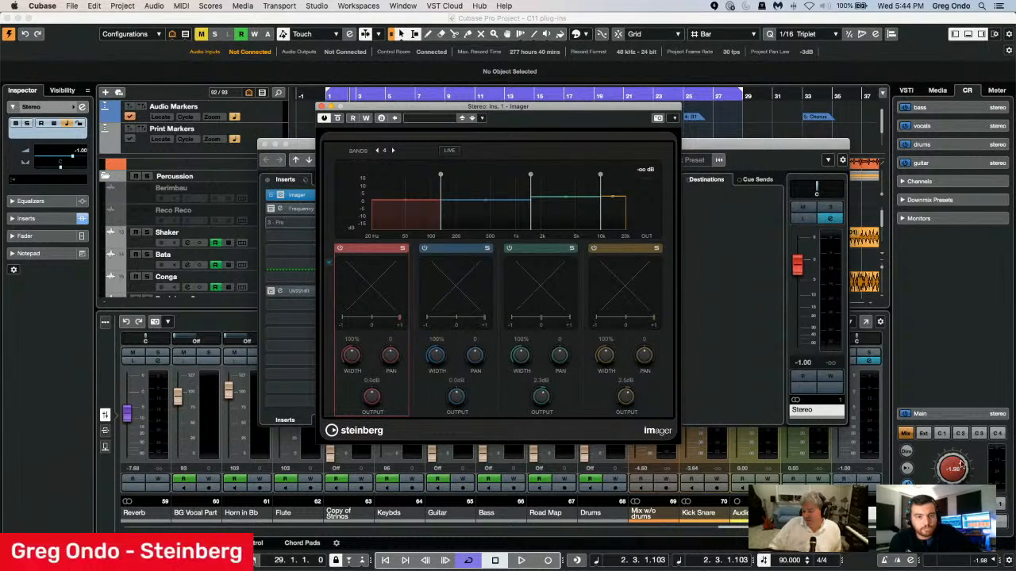
drag(955, 467, 956, 474)
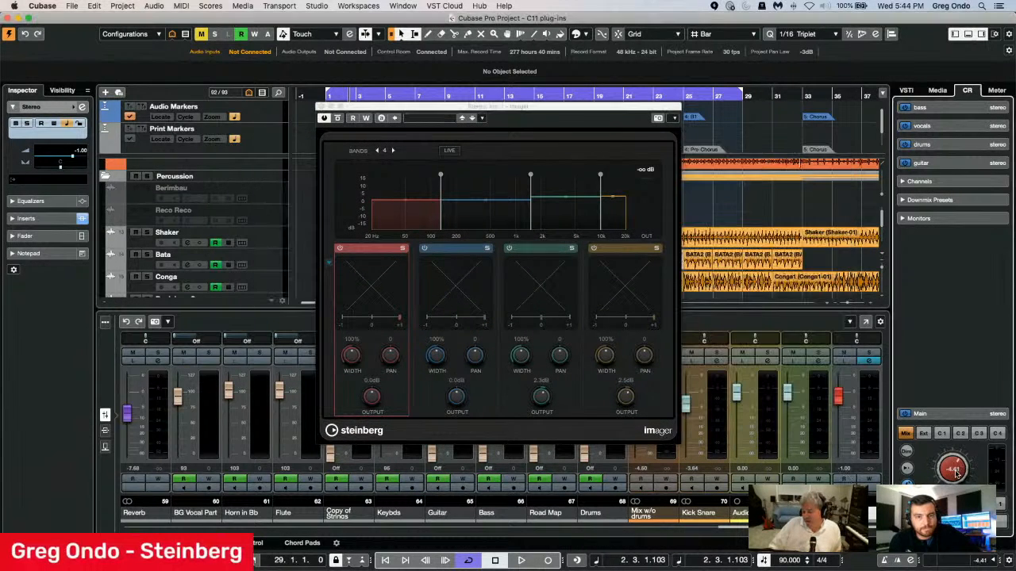
click(521, 560)
drag(956, 469, 956, 459)
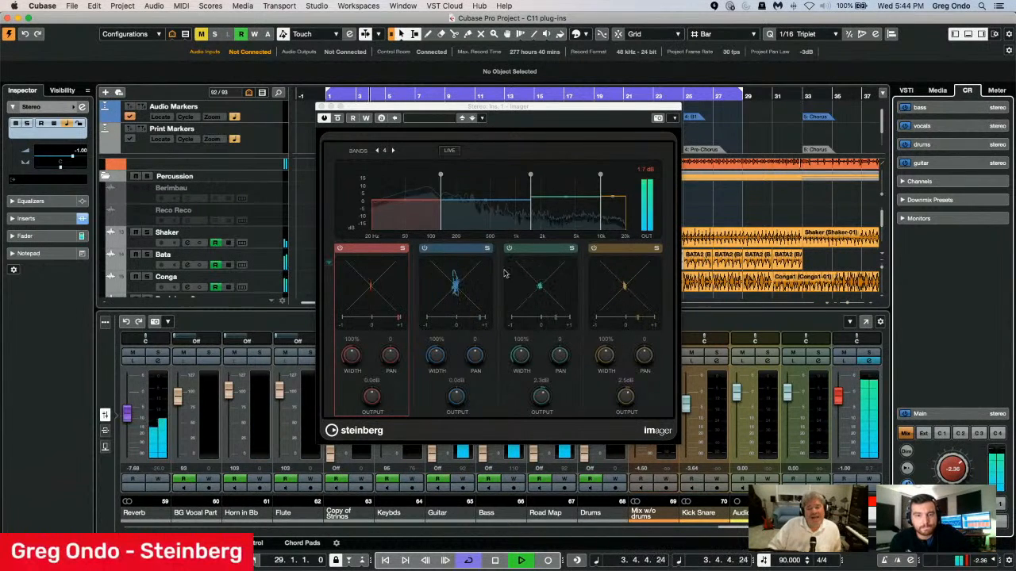
Widen Imager's lowest band to 200% and its second band to 177%, and raise the Control Room main level to -1.49 dB.
drag(436, 356, 437, 341)
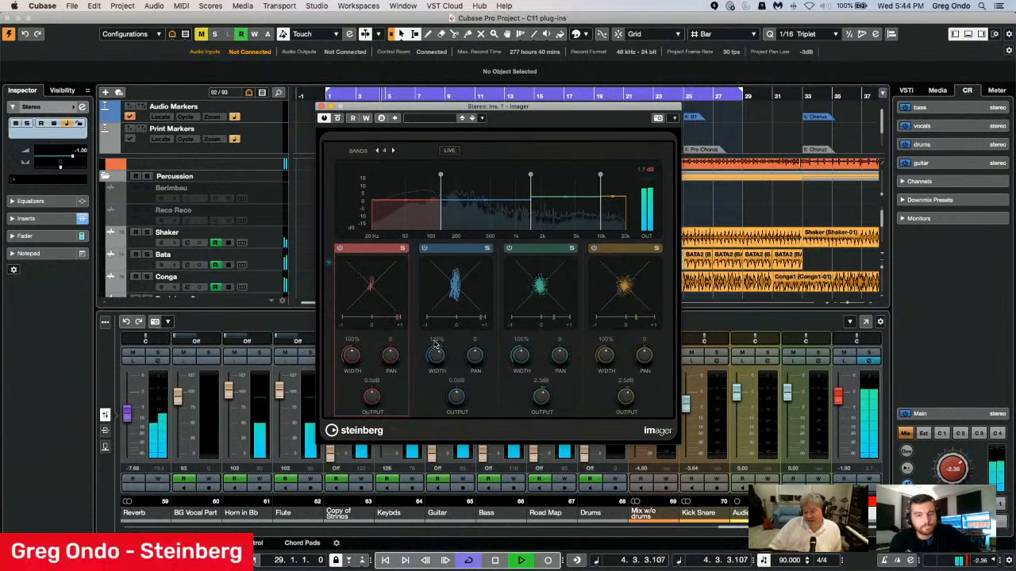
drag(354, 354, 363, 330)
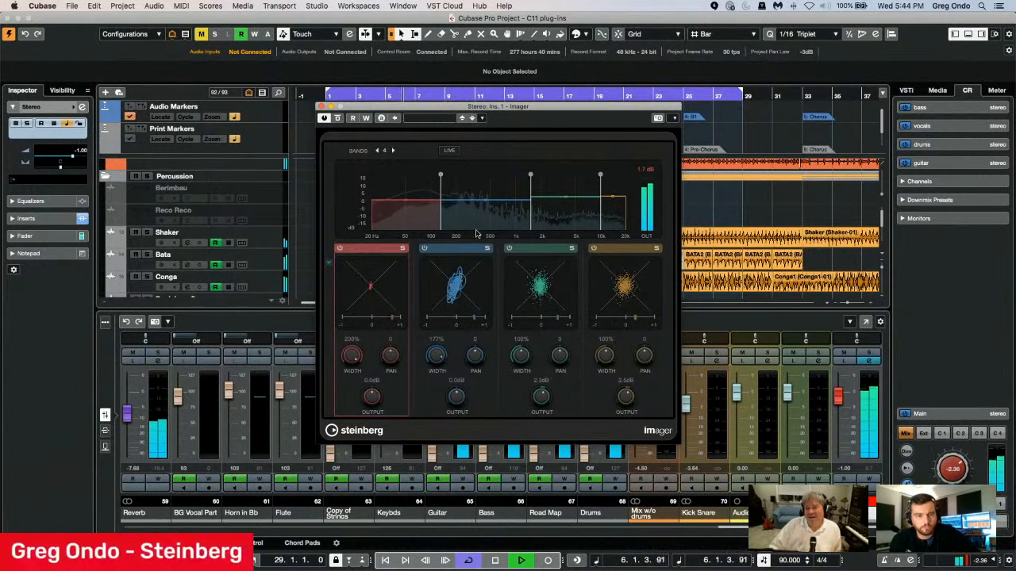
click(952, 468)
drag(955, 465, 956, 461)
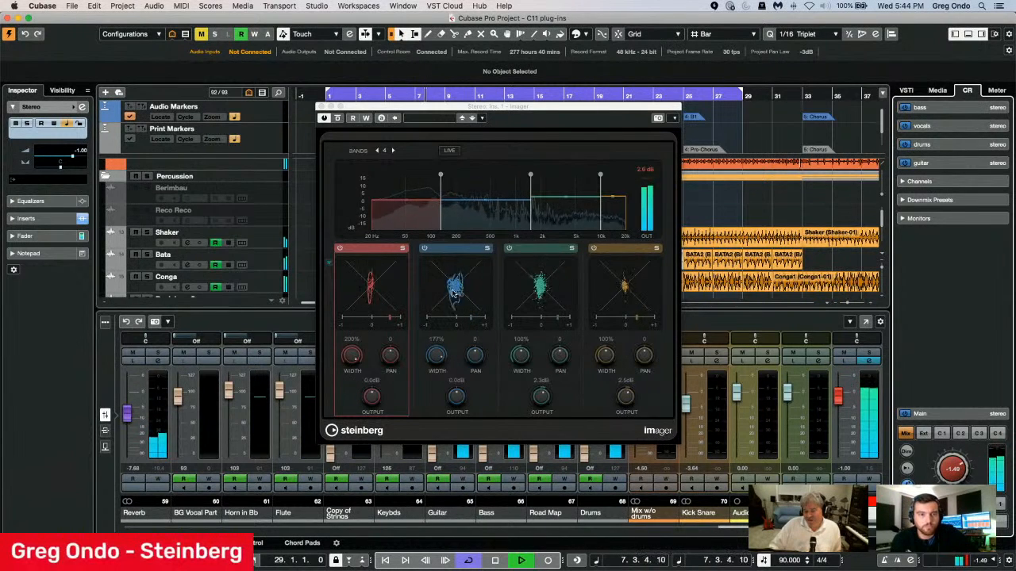
Narrow Imager's second band to 73% width and its lowest band to 92%.
click(437, 363)
drag(437, 363, 435, 395)
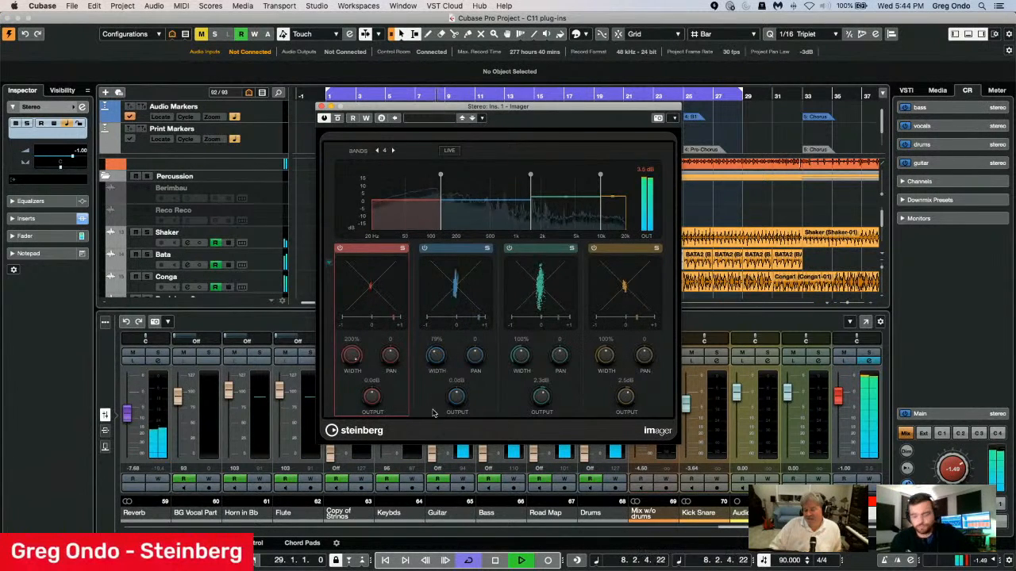
drag(356, 403, 359, 418)
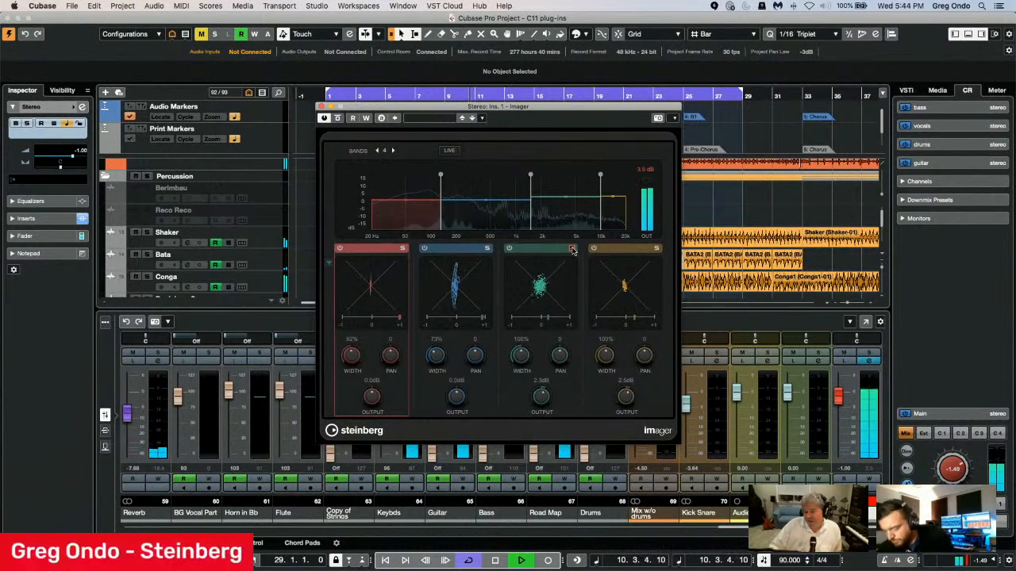
Lower the crossover between Imager's second and third bands slightly, and widen the third band to 185% and the fourth to 170%.
mouse_move(530, 177)
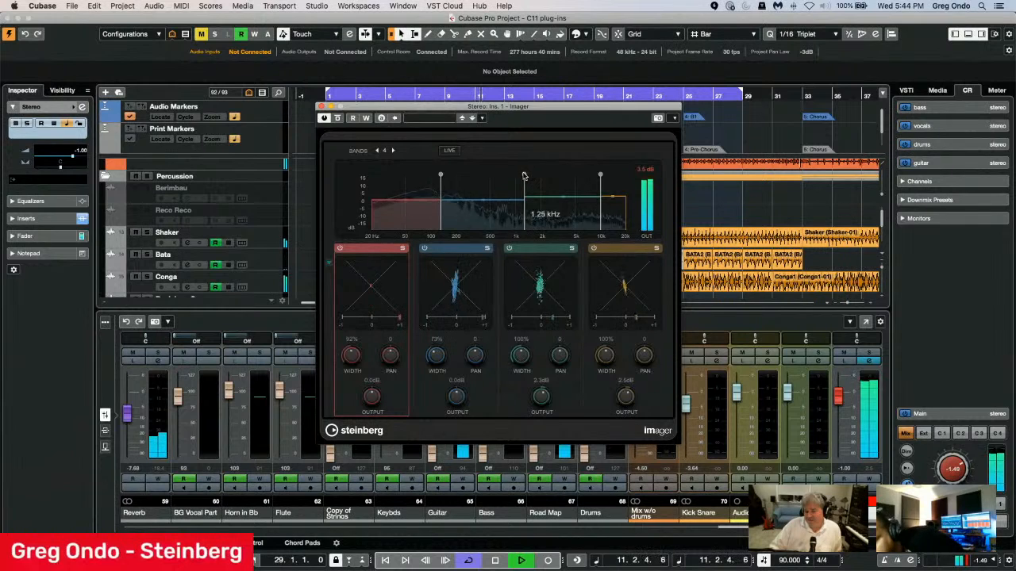
drag(515, 176, 527, 176)
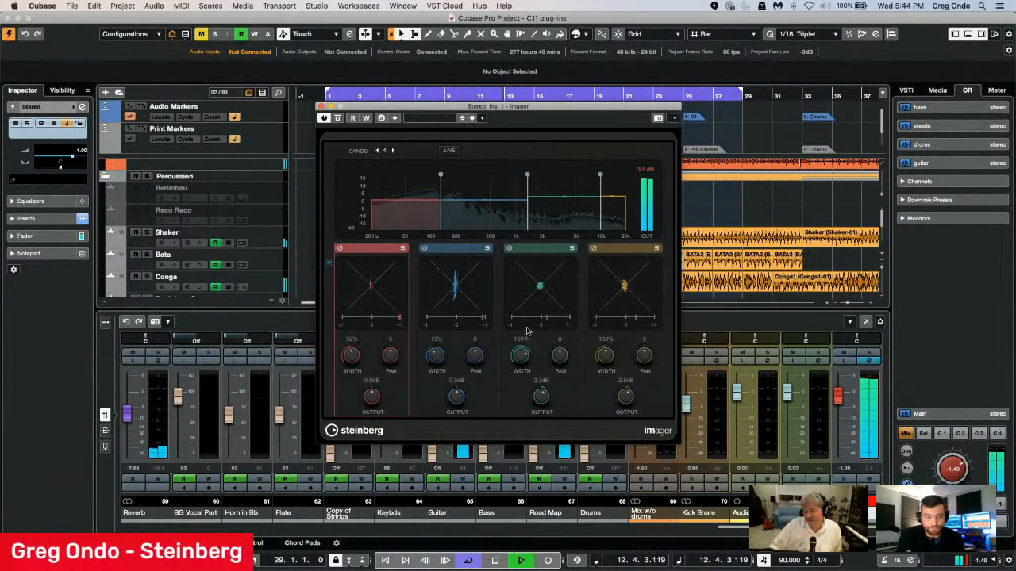
drag(527, 331, 531, 318)
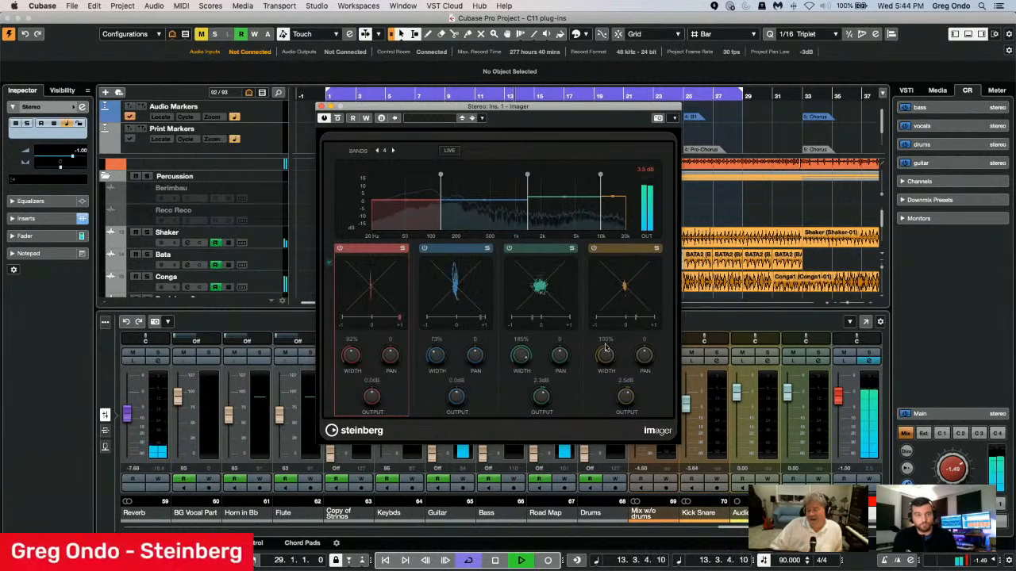
drag(609, 359, 606, 318)
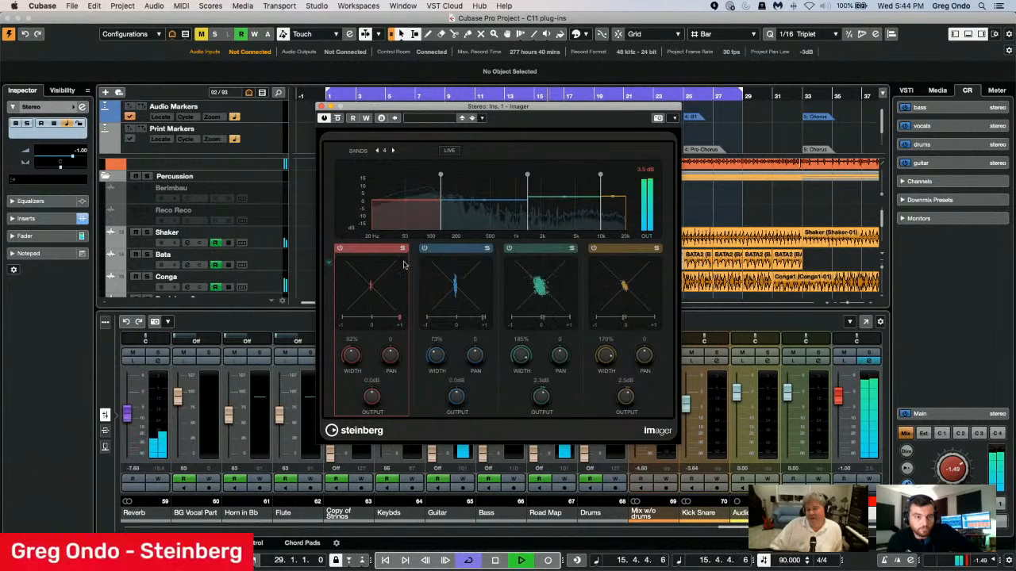
Compare the mix with Imager bypassed and active during playback, stop playback and close the plug-in.
click(337, 118)
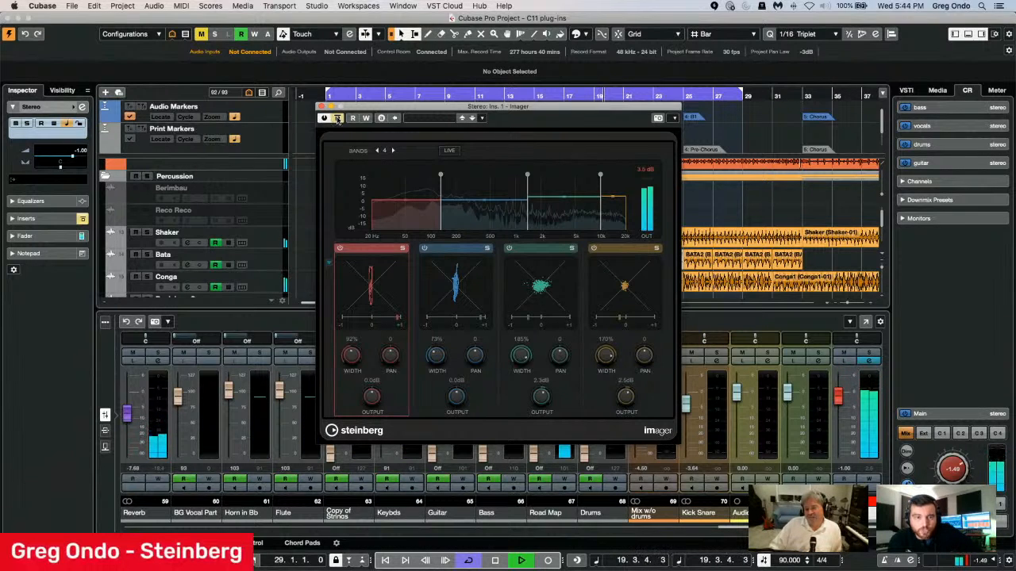
click(337, 119)
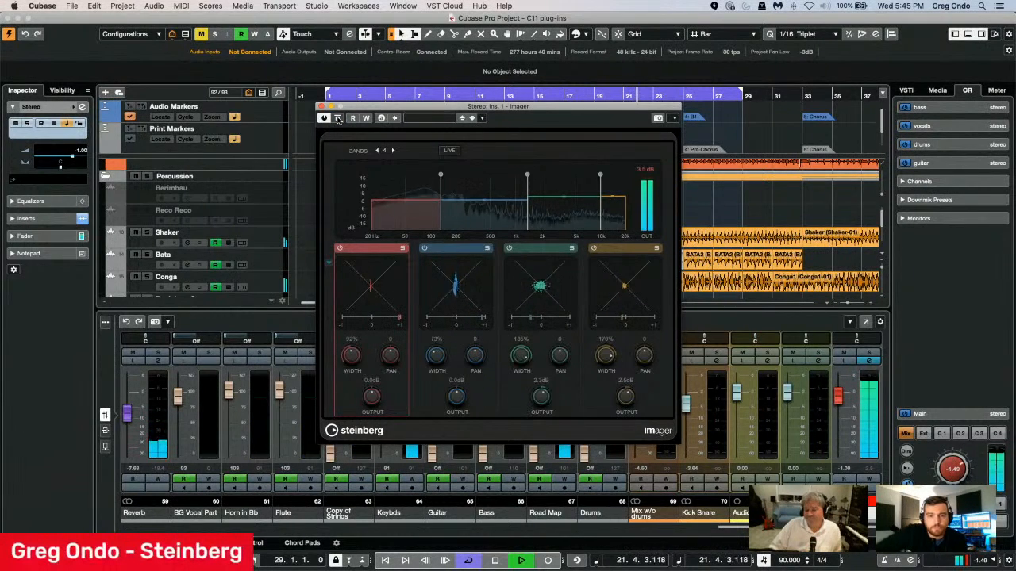
click(337, 119)
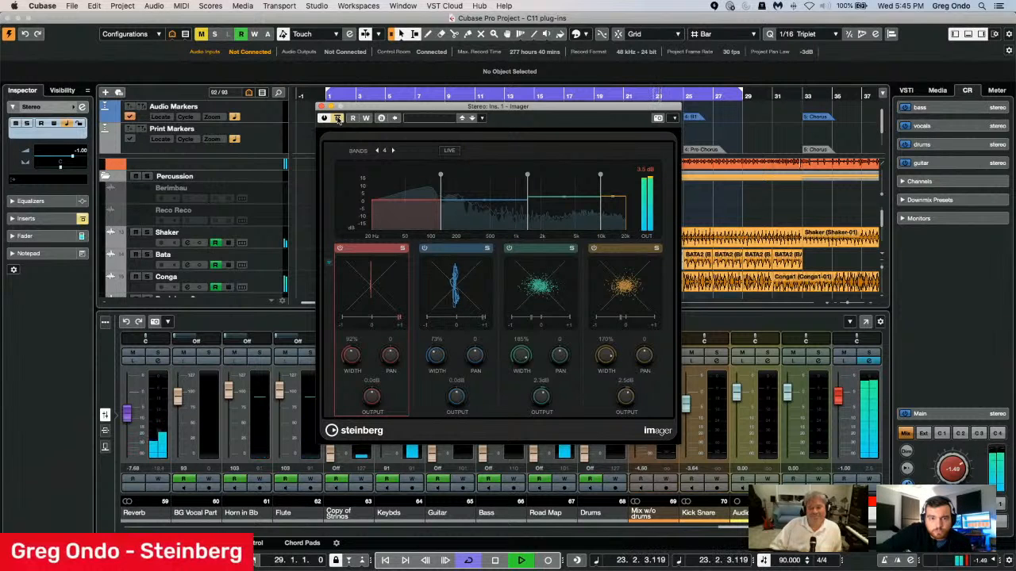
click(337, 119)
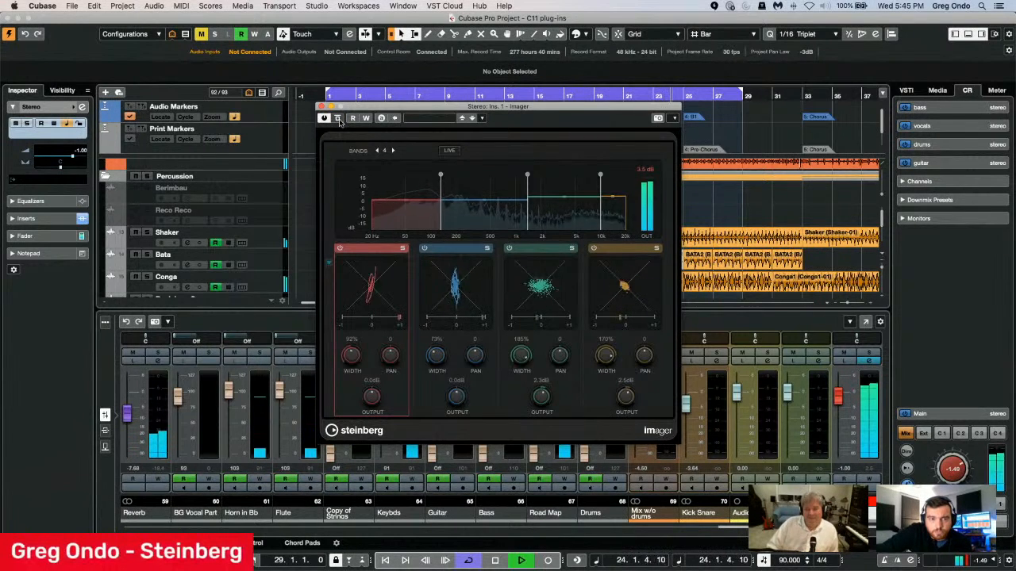
key(space)
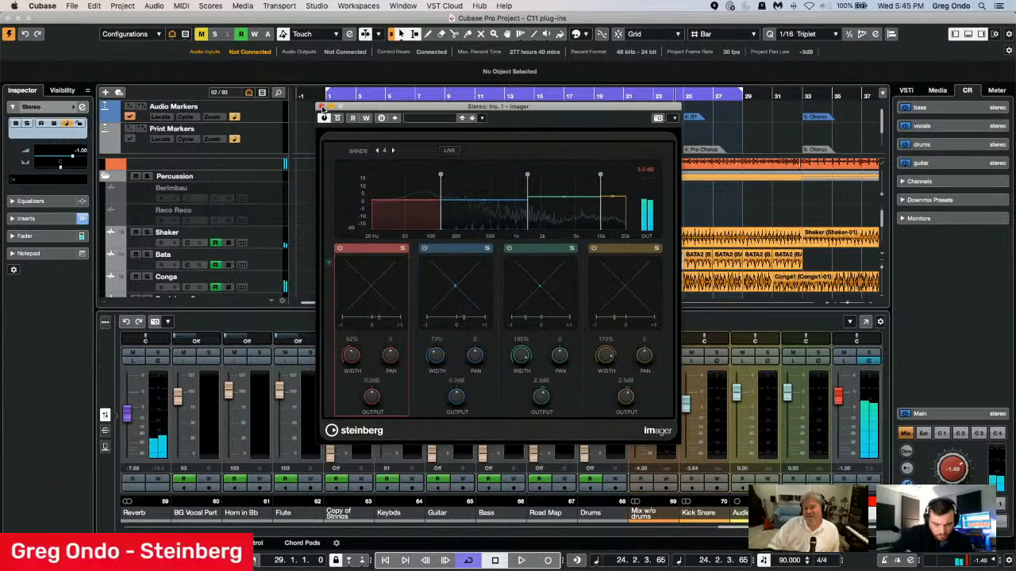
click(321, 106)
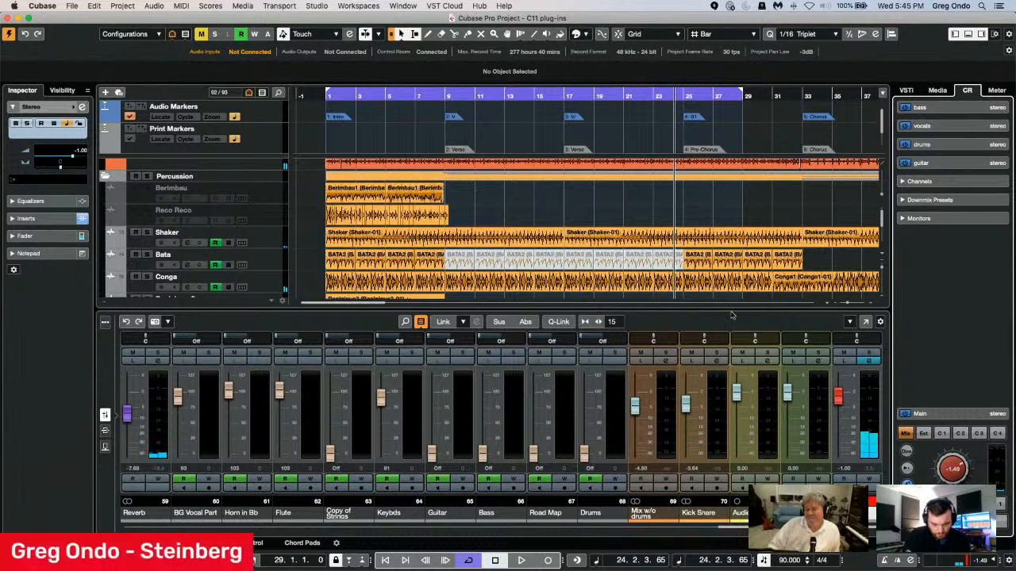
Open the Frequency insert from the Stereo channel's settings, enable its filter listening function and start playback.
click(868, 361)
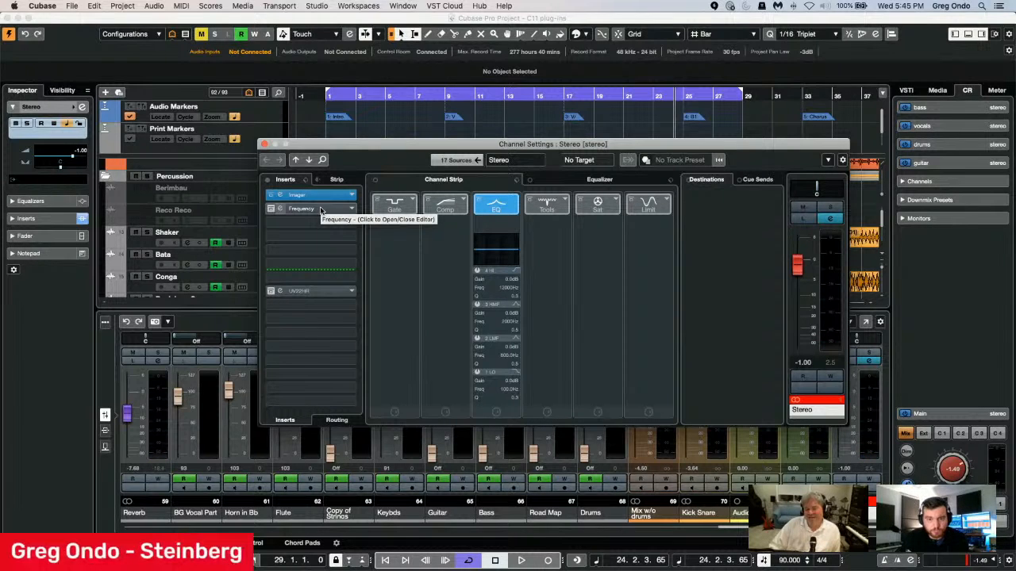
click(300, 194)
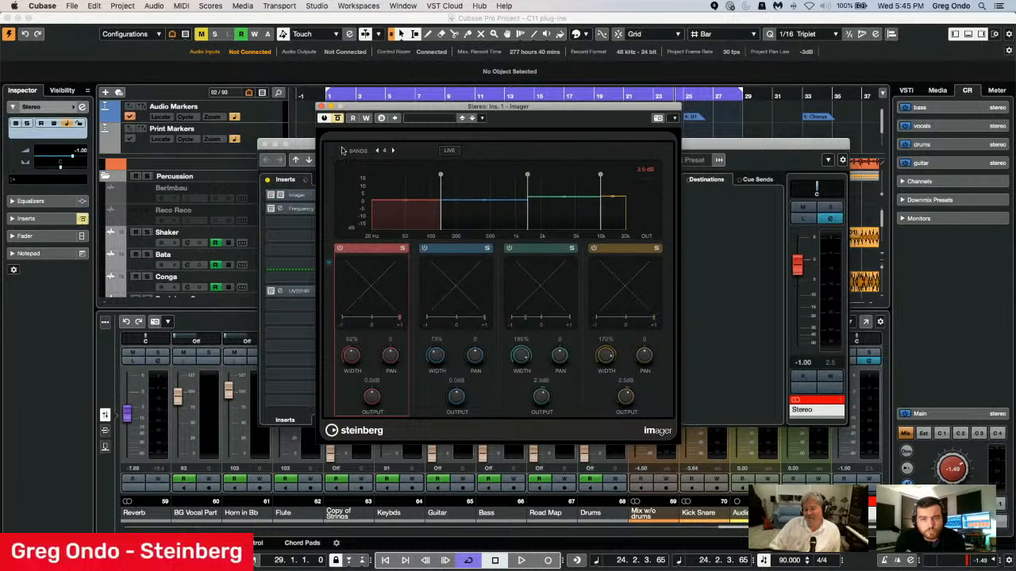
click(301, 210)
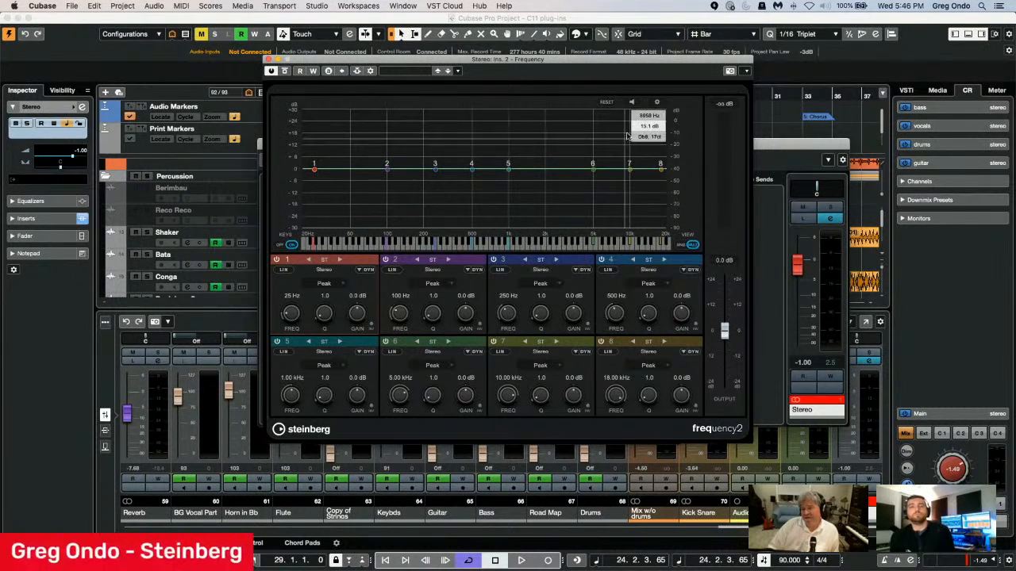
click(632, 102)
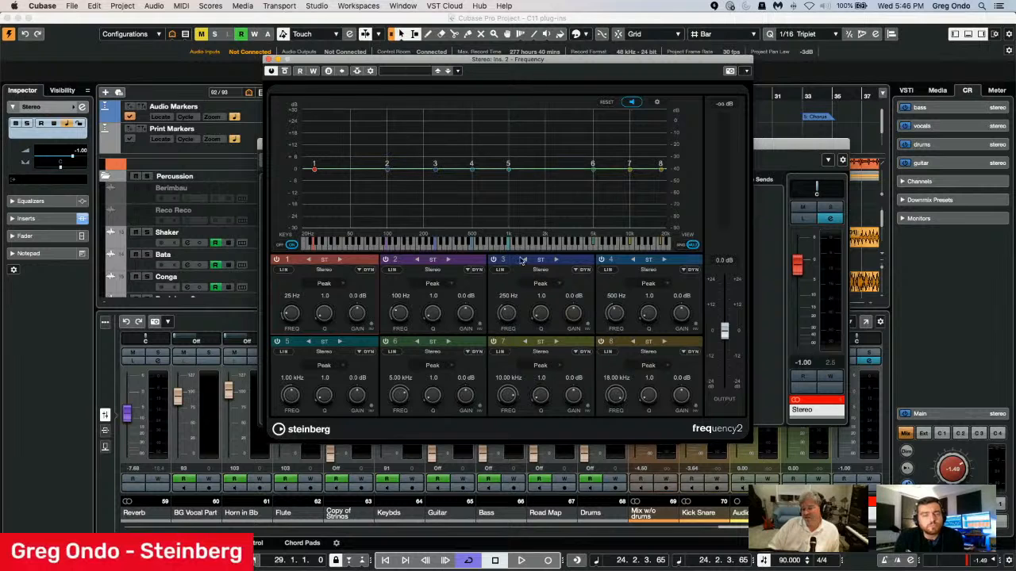
key(space)
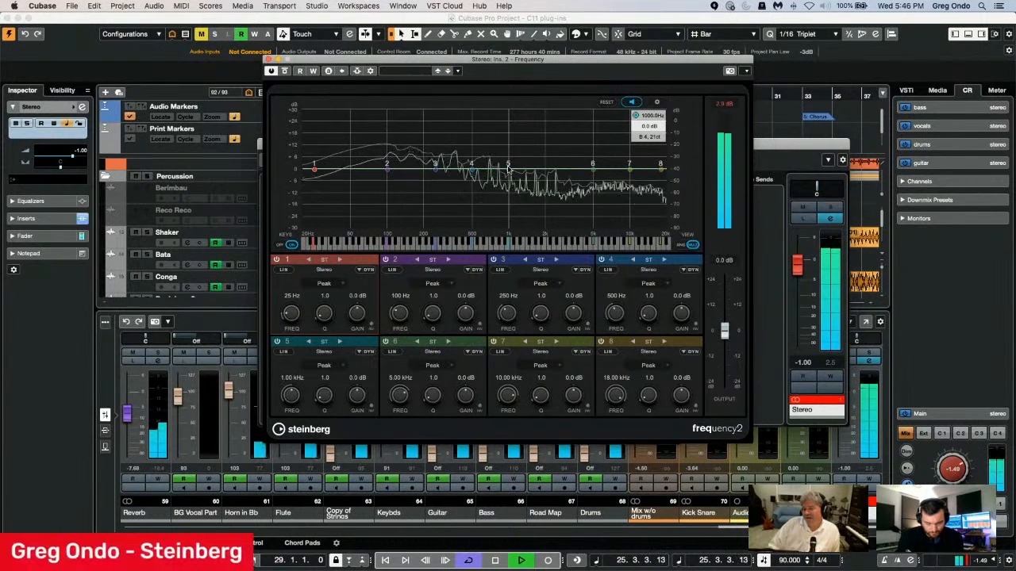
Boost Frequency's band 5 by about 4.2 dB and set its frequency by entering the note name g4.
drag(508, 168, 524, 162)
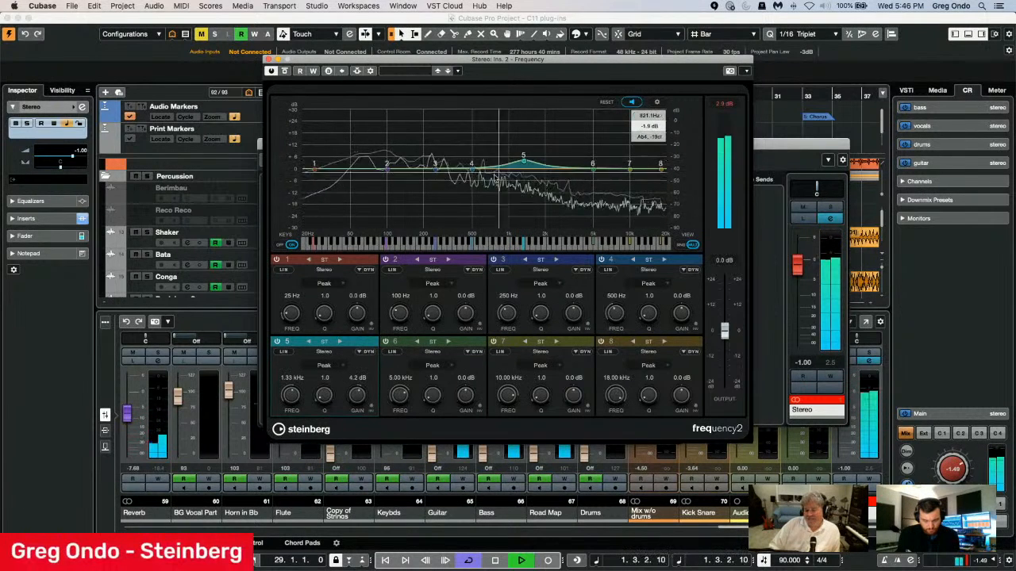
click(298, 379)
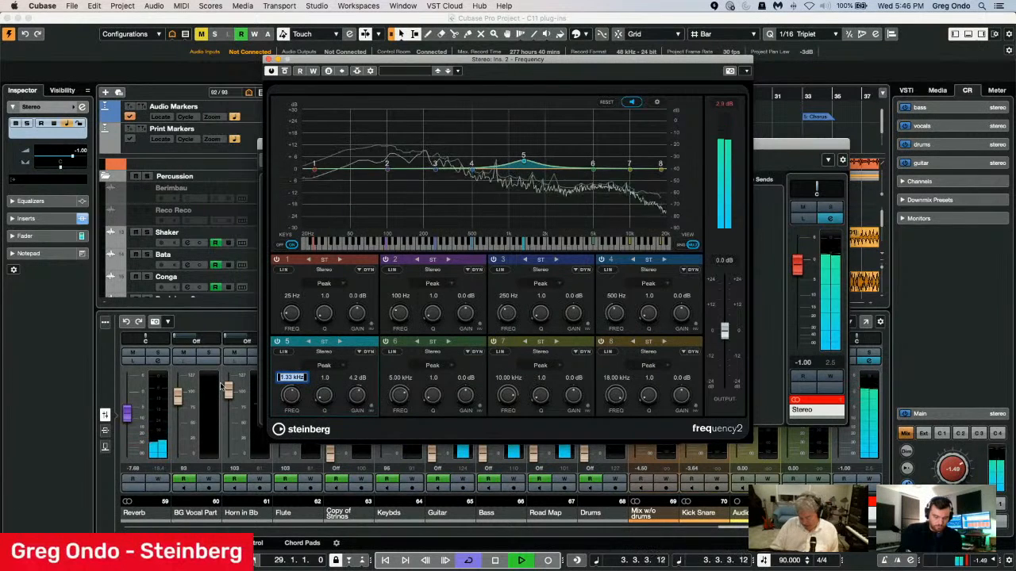
text(8k)
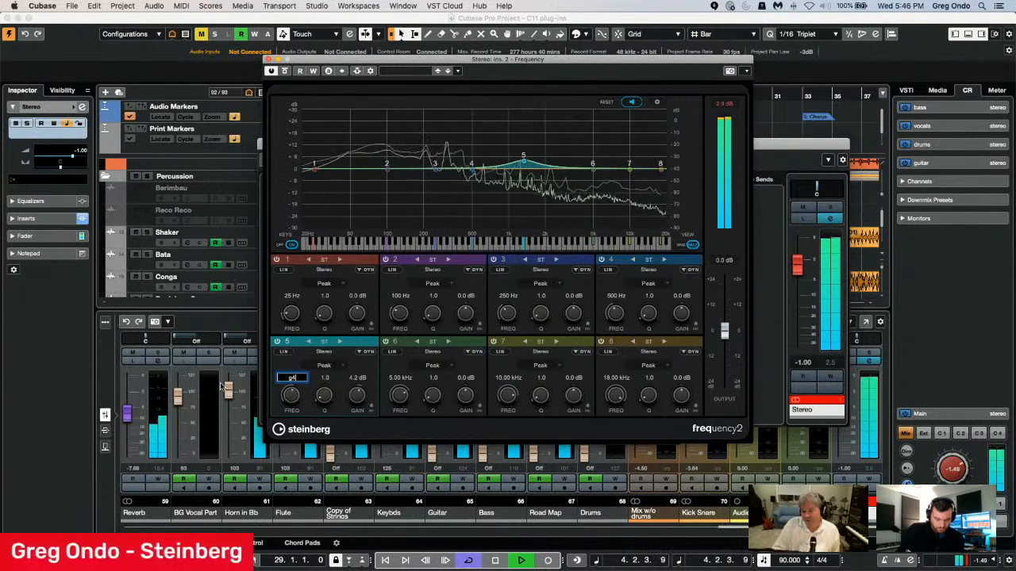
text(84)
key(Return)
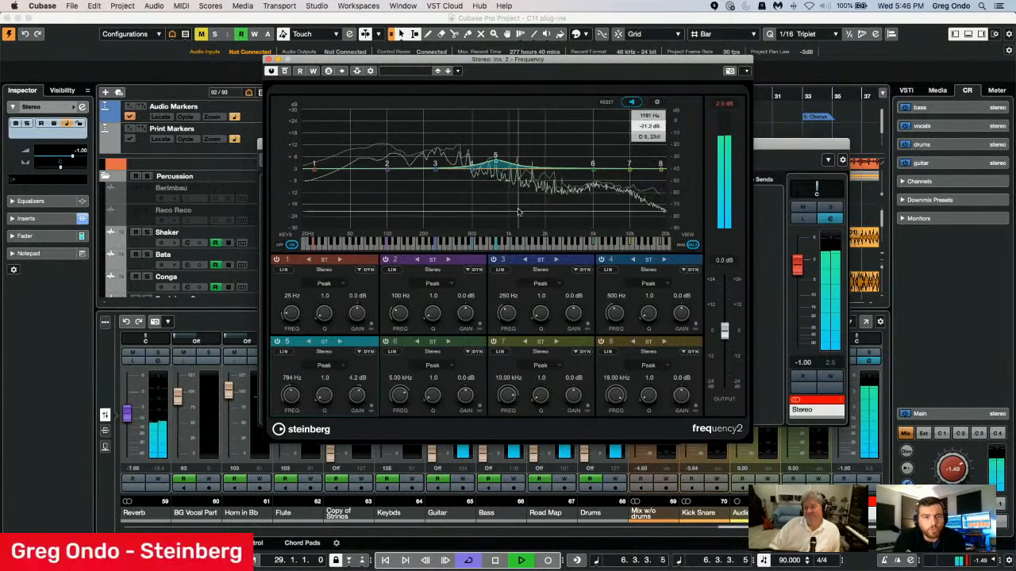
Switch band 5 to left/right processing, cutting the right about 6.9 dB at 316 Hz and boosting the left about 7.2 dB at 1.32 kHz.
drag(497, 163, 503, 155)
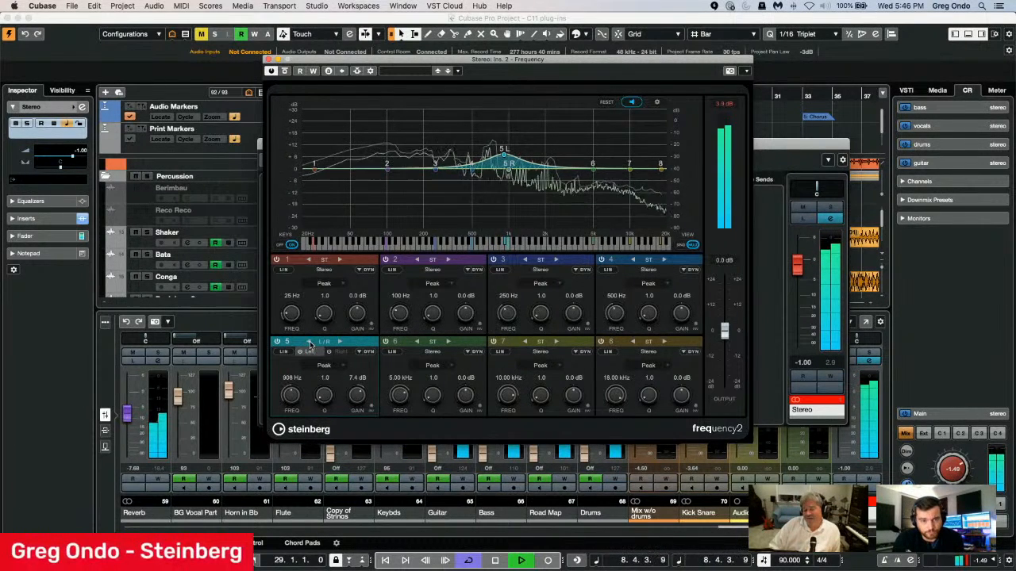
click(310, 342)
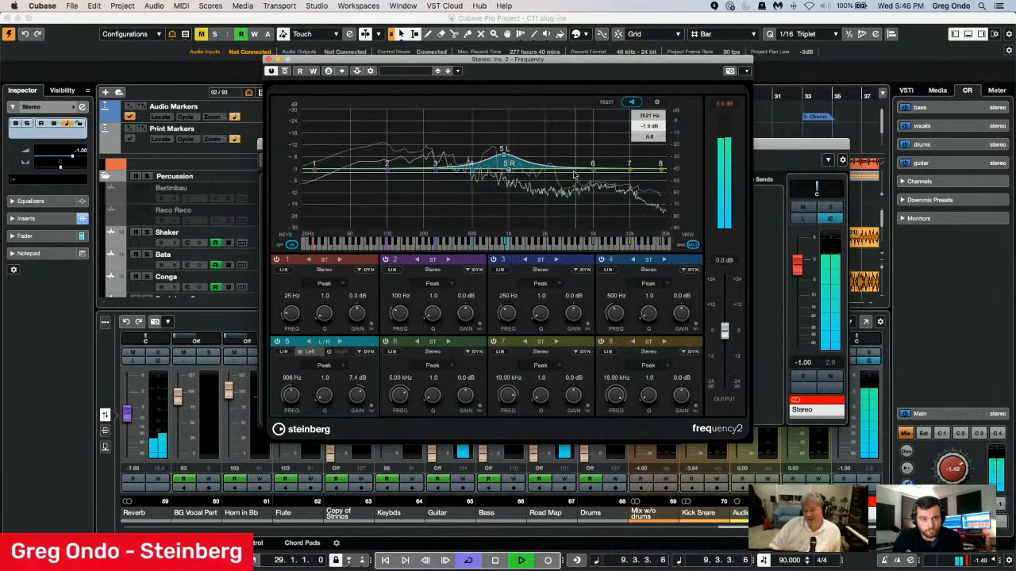
drag(509, 164, 458, 182)
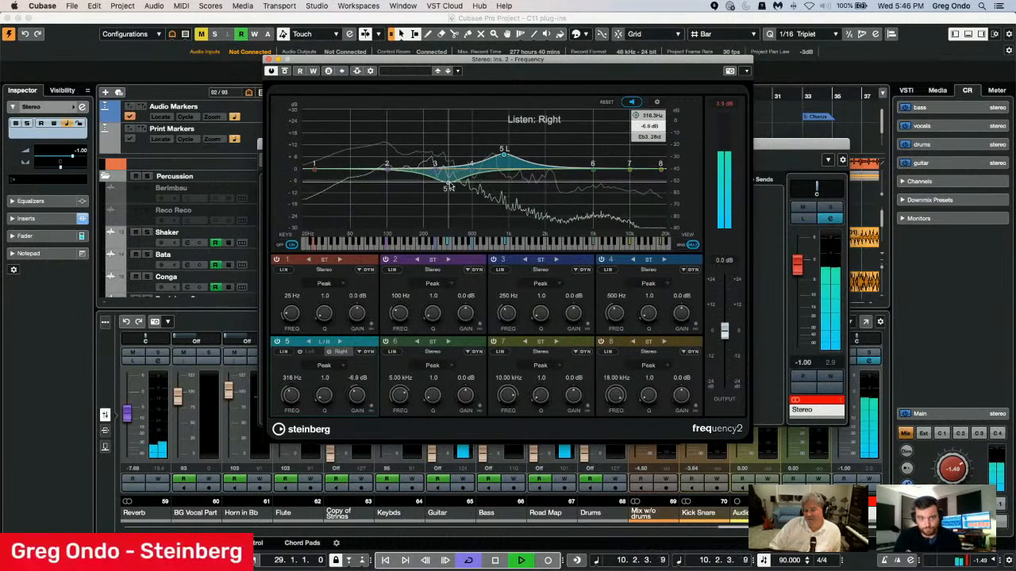
drag(504, 153, 524, 157)
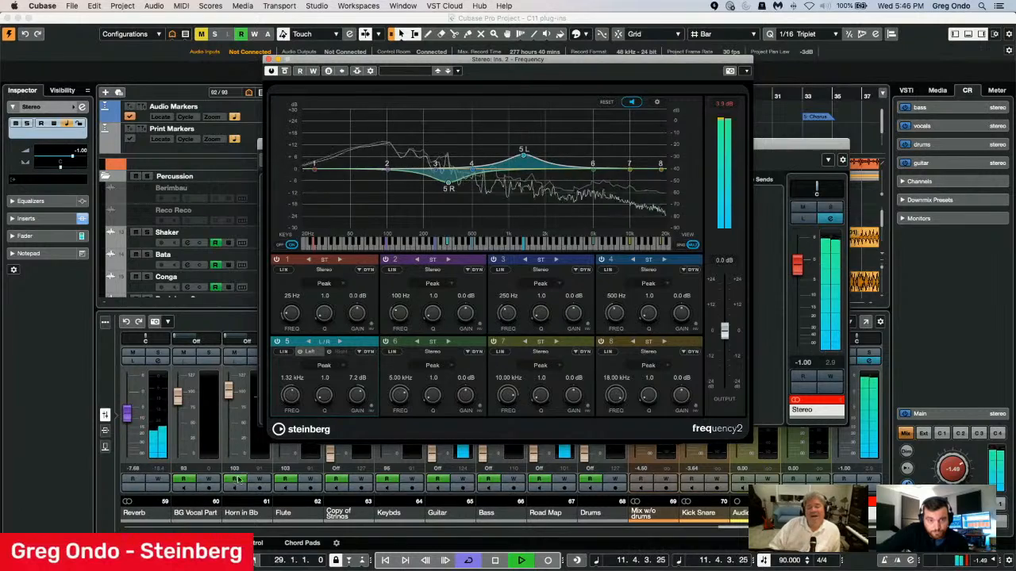
Switch band 5 to mid/side processing, boosting the mid about 5.8 dB at 829 Hz and cutting the side about 9.3 dB at 90 Hz.
click(339, 343)
click(340, 343)
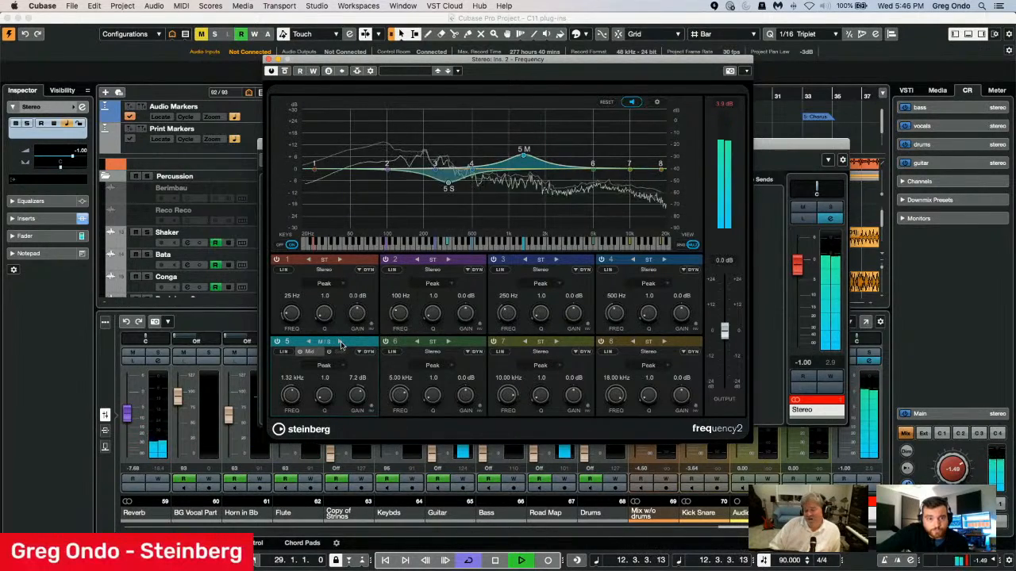
drag(524, 158, 499, 158)
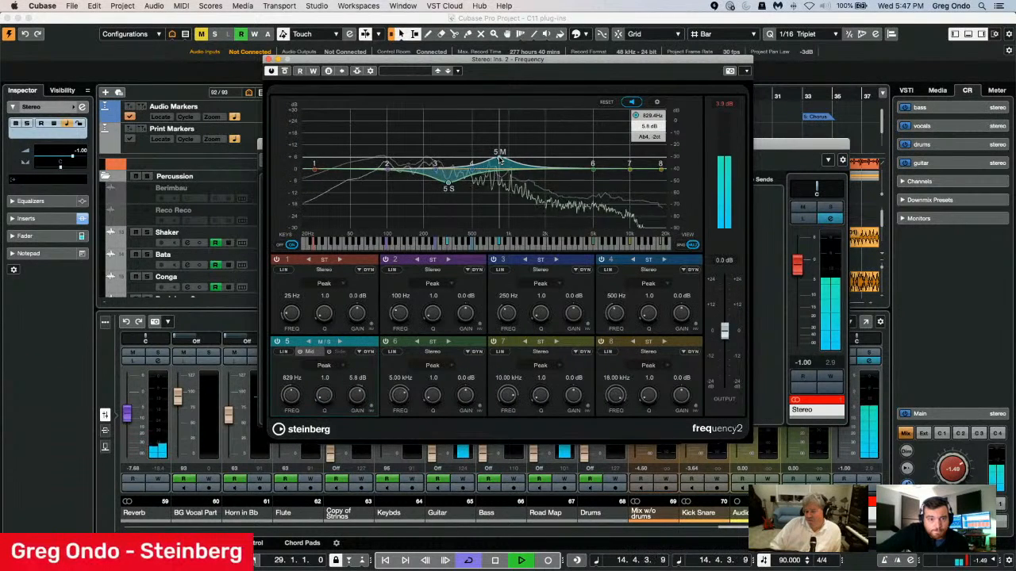
drag(448, 184, 382, 192)
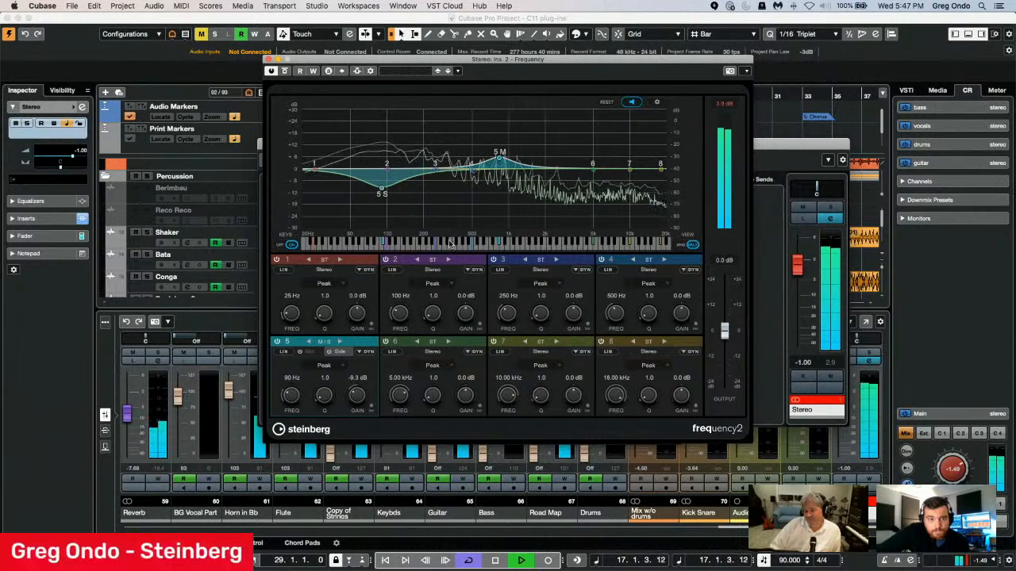
Set the dynamics of band 5's mid channel to ratio 2.66, attack 13.99 ms and release 170 ms.
click(362, 352)
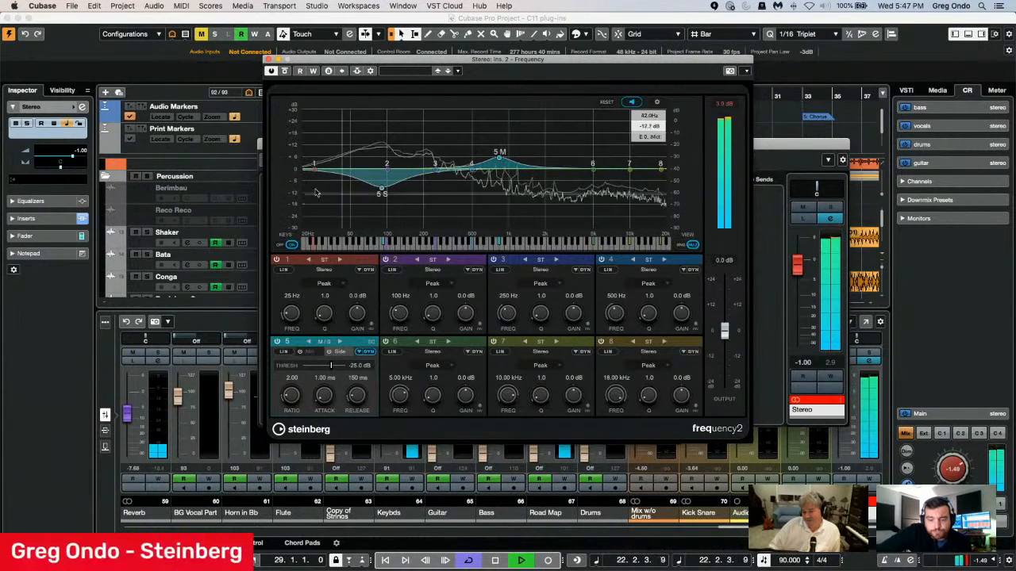
click(311, 352)
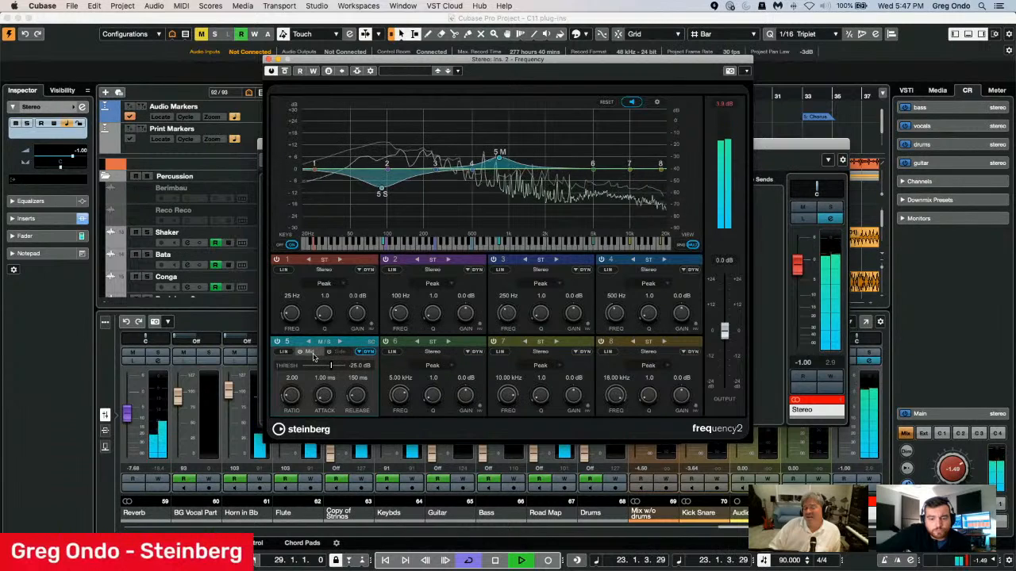
drag(323, 395, 292, 390)
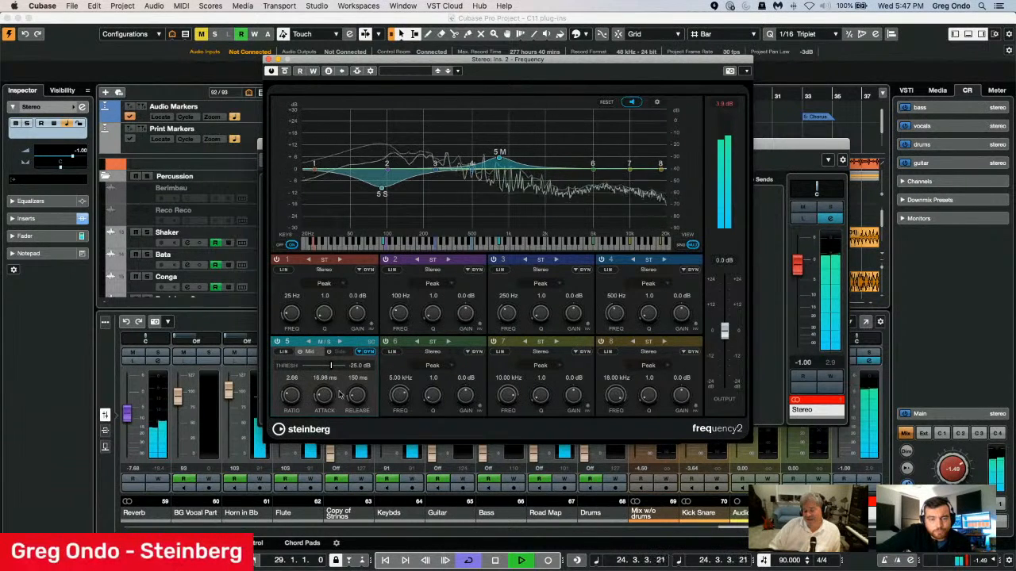
drag(355, 399, 319, 402)
click(320, 398)
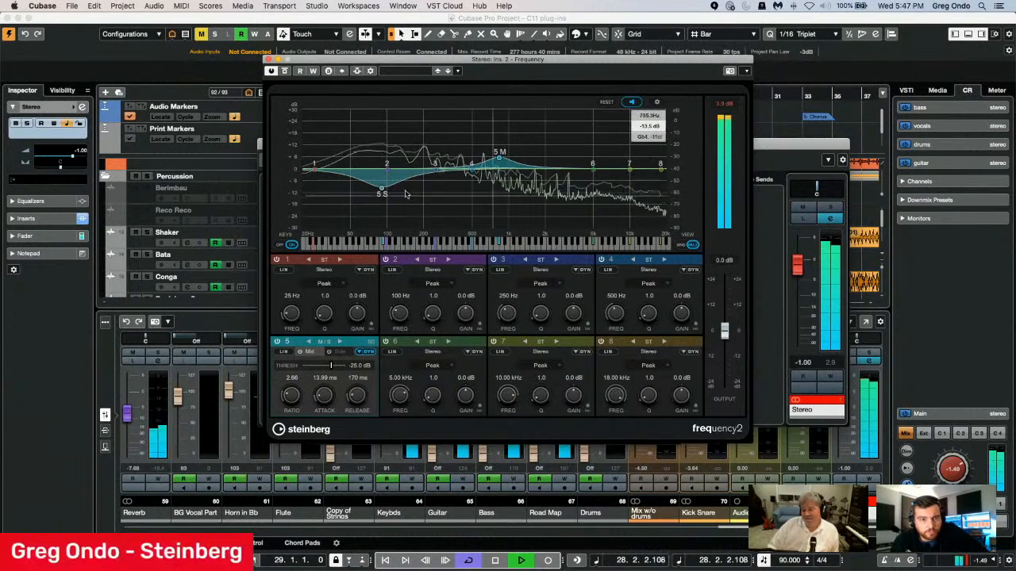
click(359, 353)
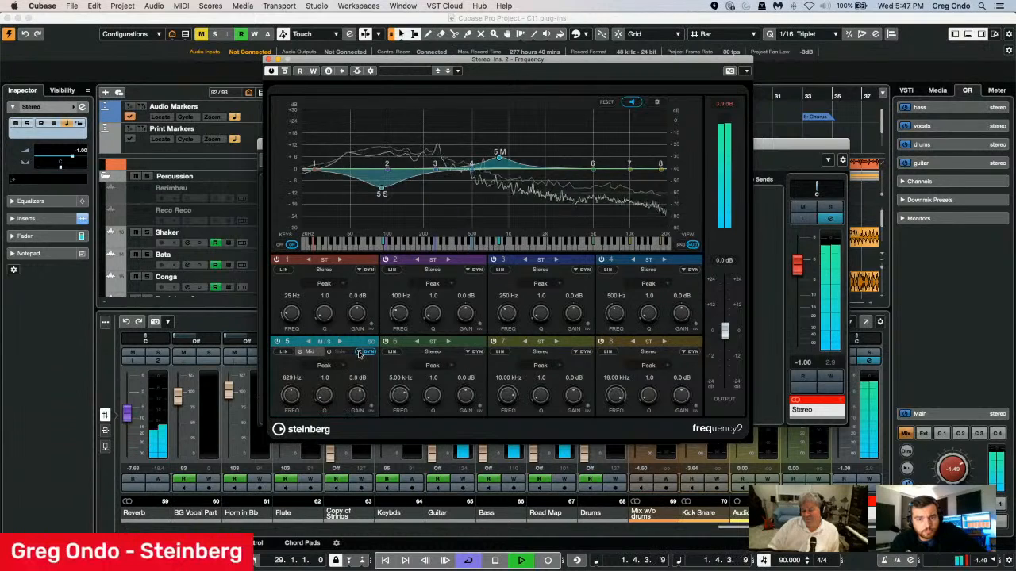
click(359, 353)
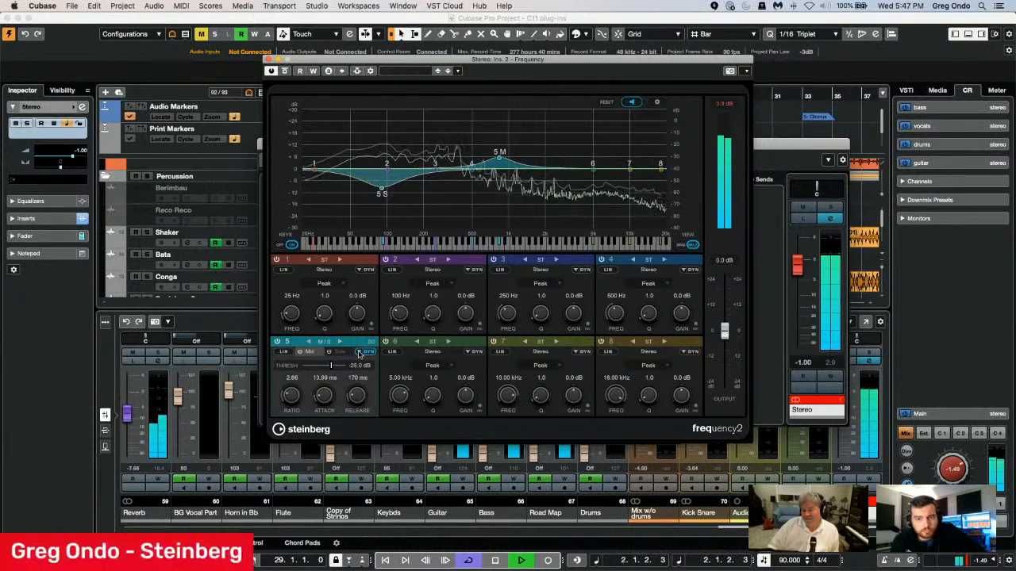
Switch Frequency to single-band view, show band 5's full settings and examine its side-chain input choices.
click(681, 247)
click(369, 260)
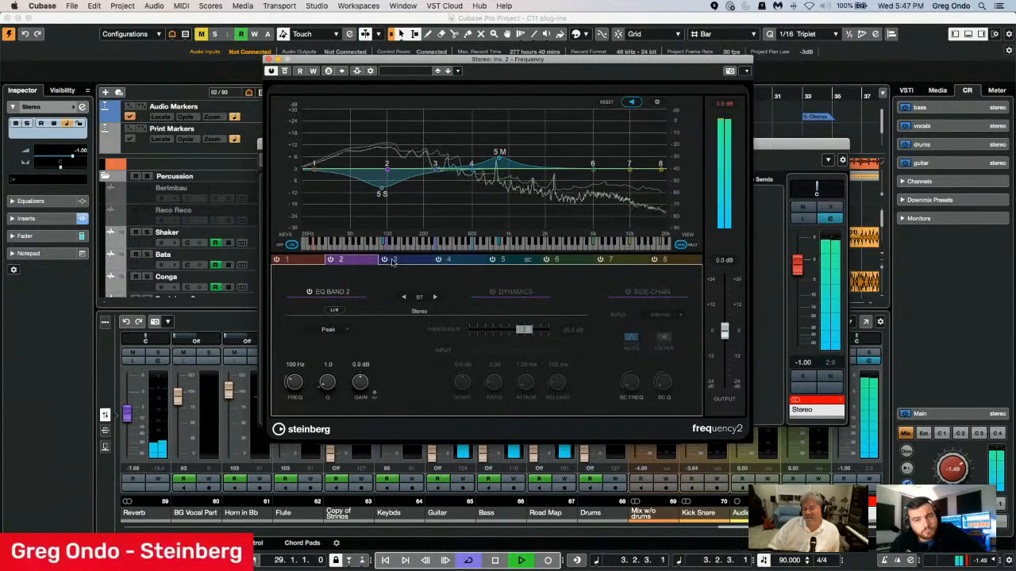
click(414, 261)
click(452, 261)
click(508, 260)
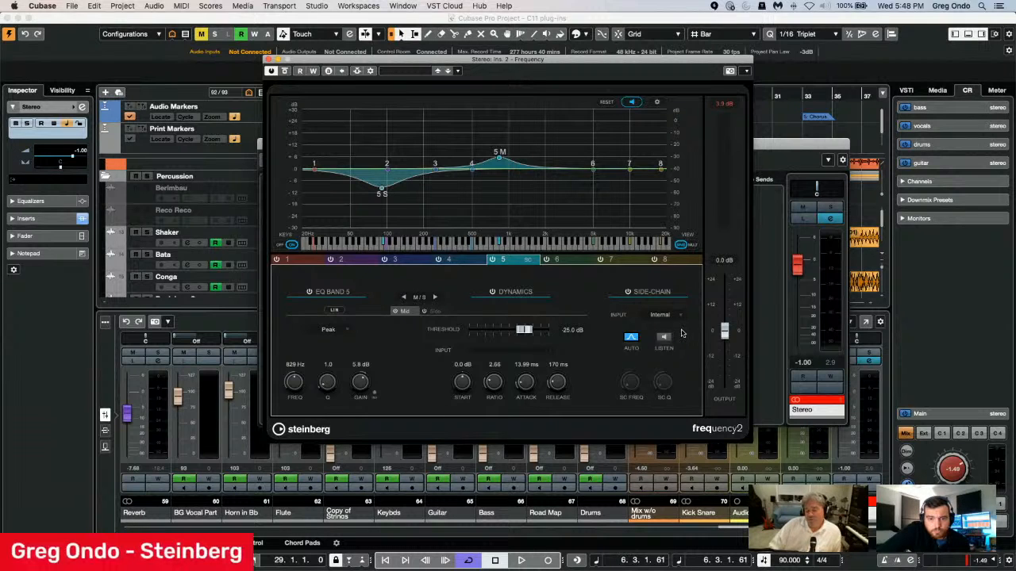
click(658, 315)
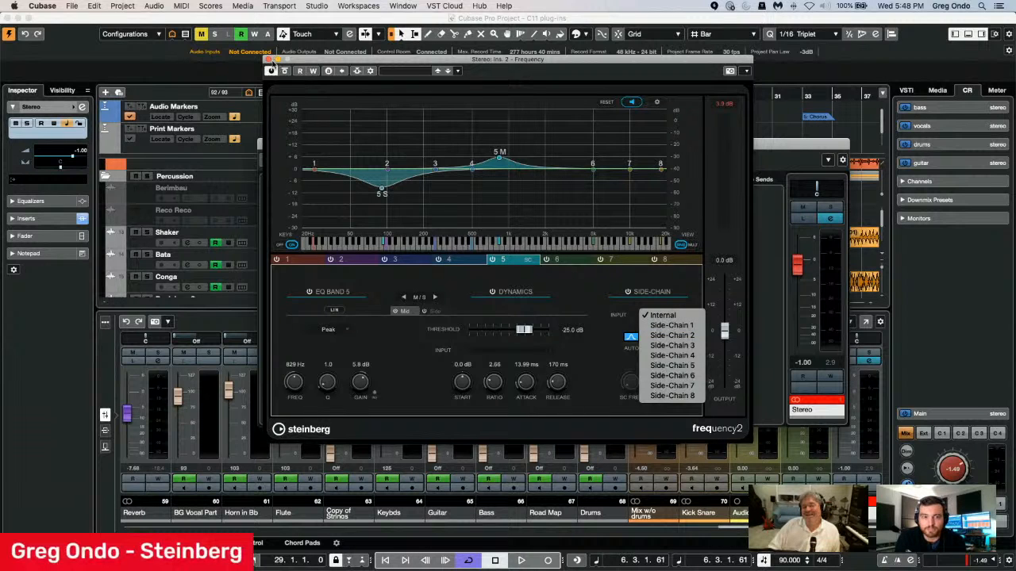
click(269, 60)
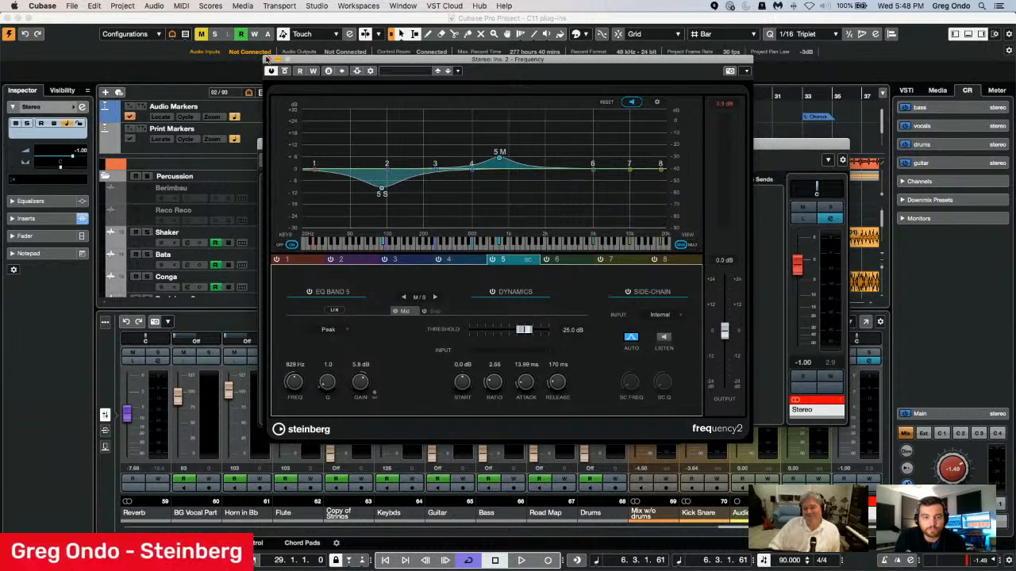
Close the Frequency, Imager and Stereo channel settings windows.
click(268, 60)
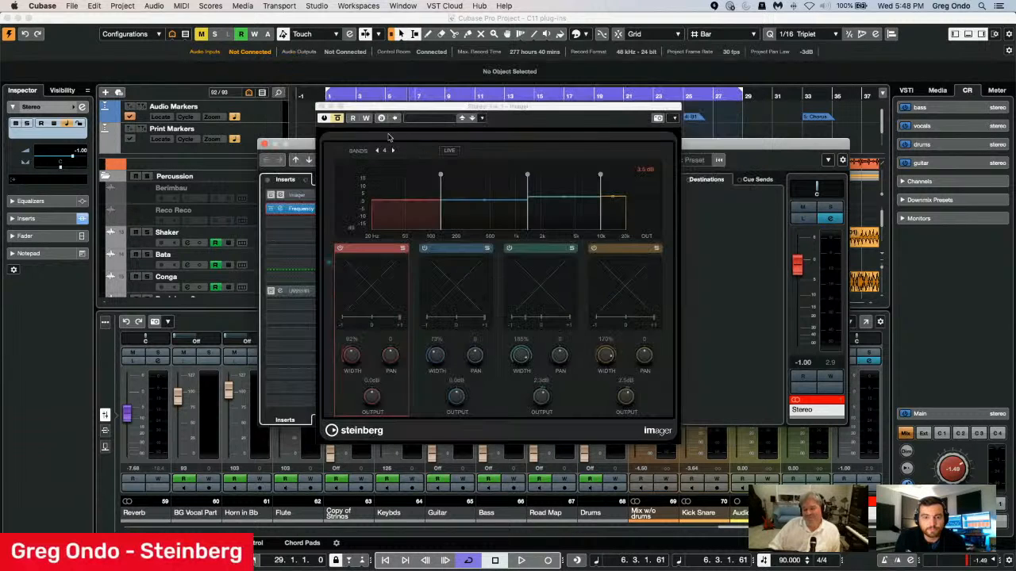
click(323, 105)
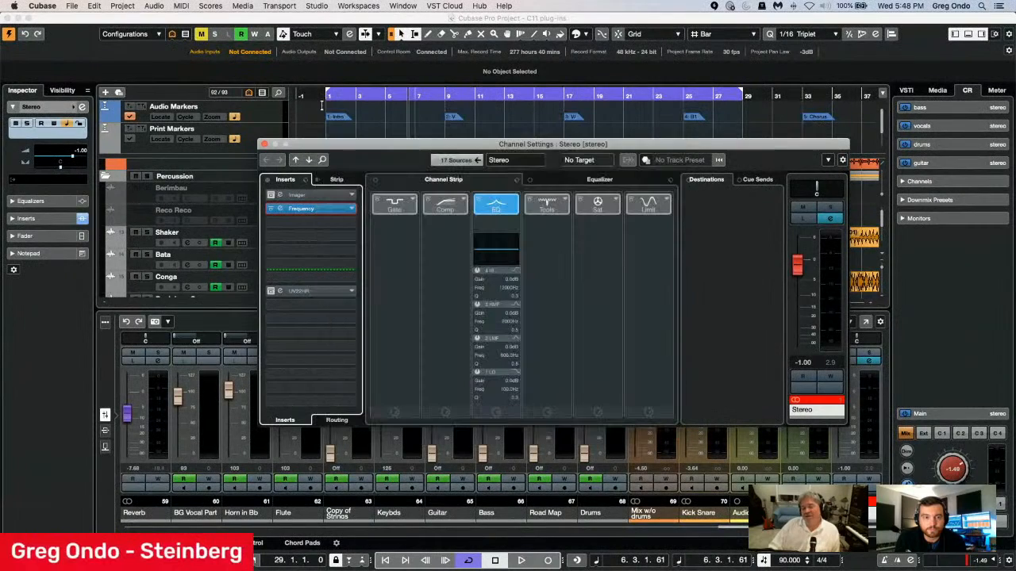
click(265, 144)
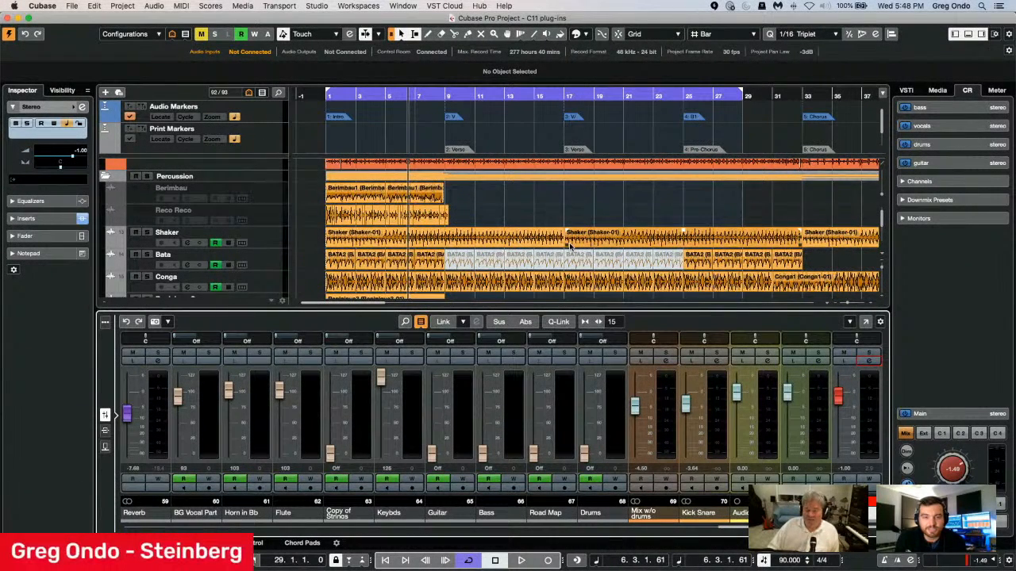
Find the Squasher folder's tracks, zoom out the timeline and place the playback cursor at the start of their clips.
scroll(633, 282, down, 5)
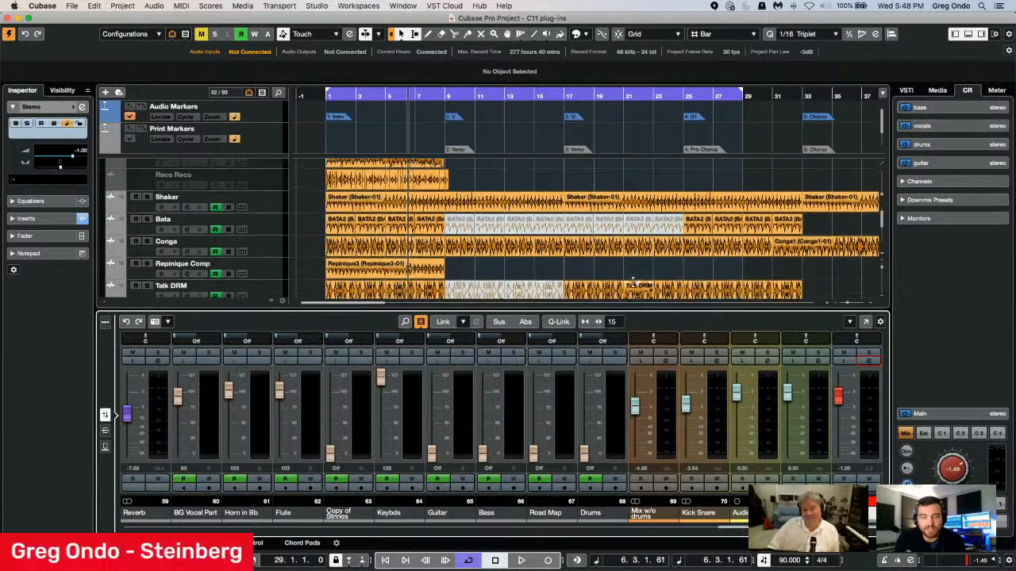
scroll(632, 282, down, 10)
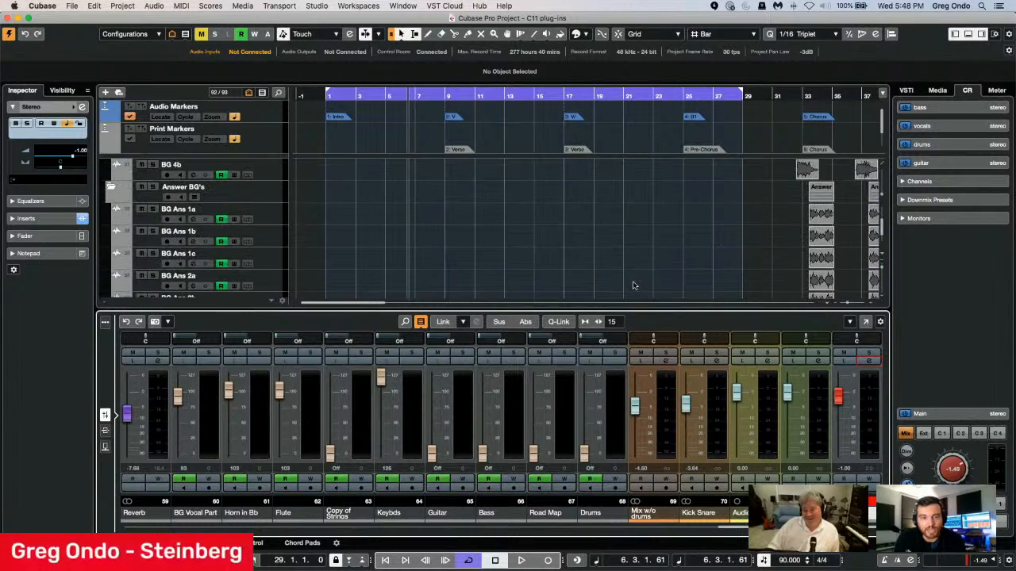
scroll(632, 283, down, 5)
scroll(633, 282, up, 7)
scroll(632, 282, down, 2)
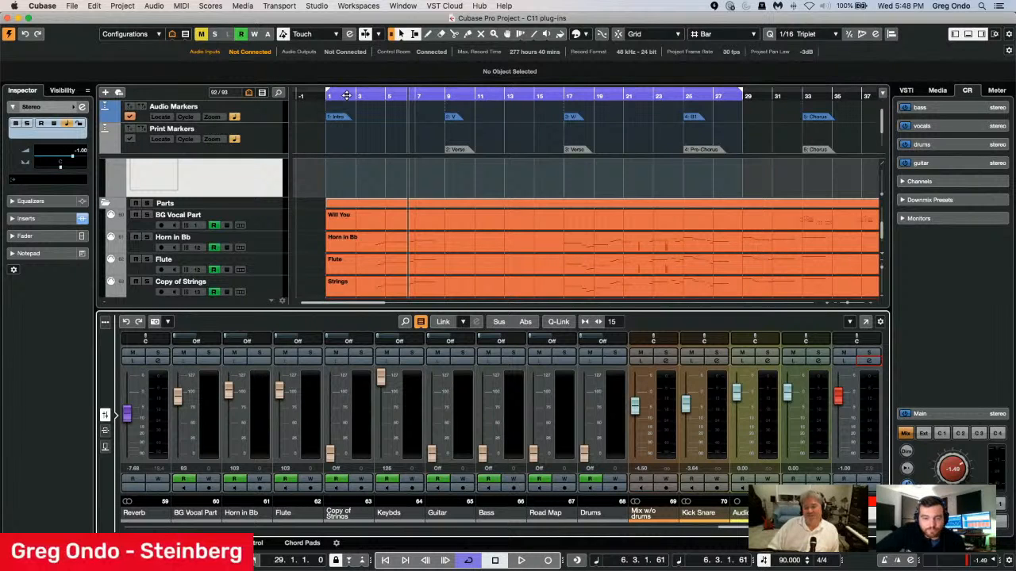
scroll(392, 119, down, 1)
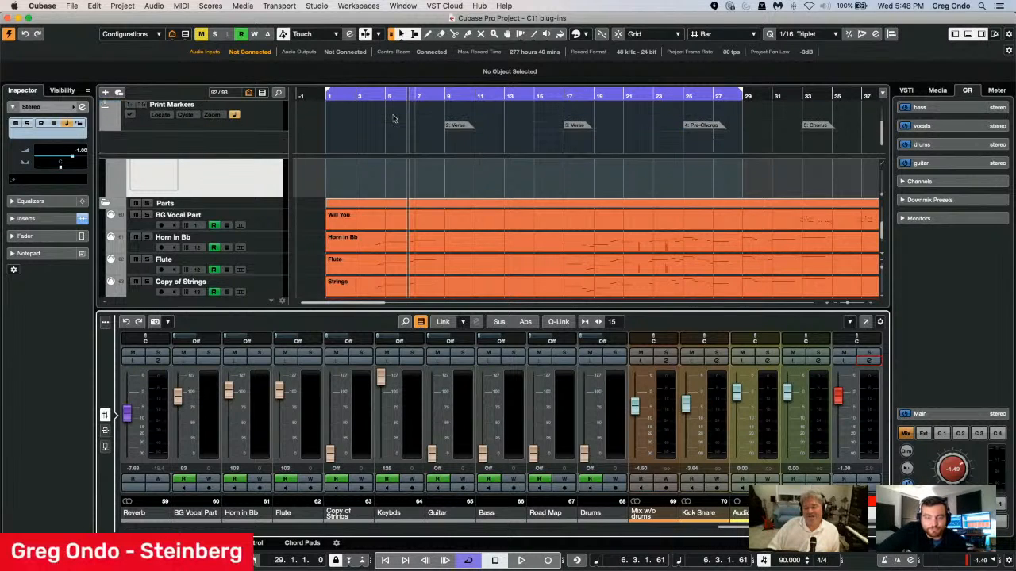
scroll(428, 182, down, 5)
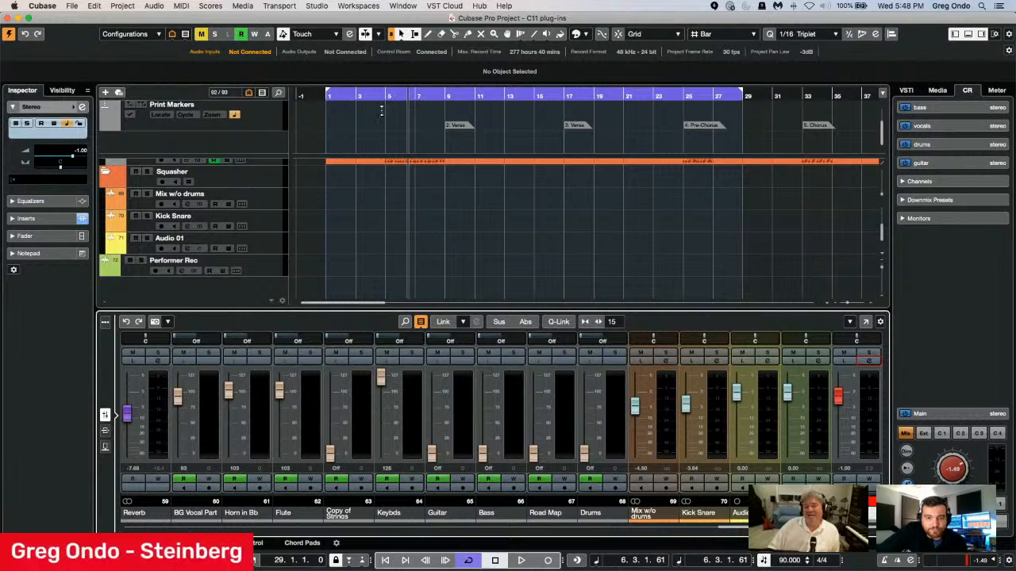
drag(405, 95, 487, 76)
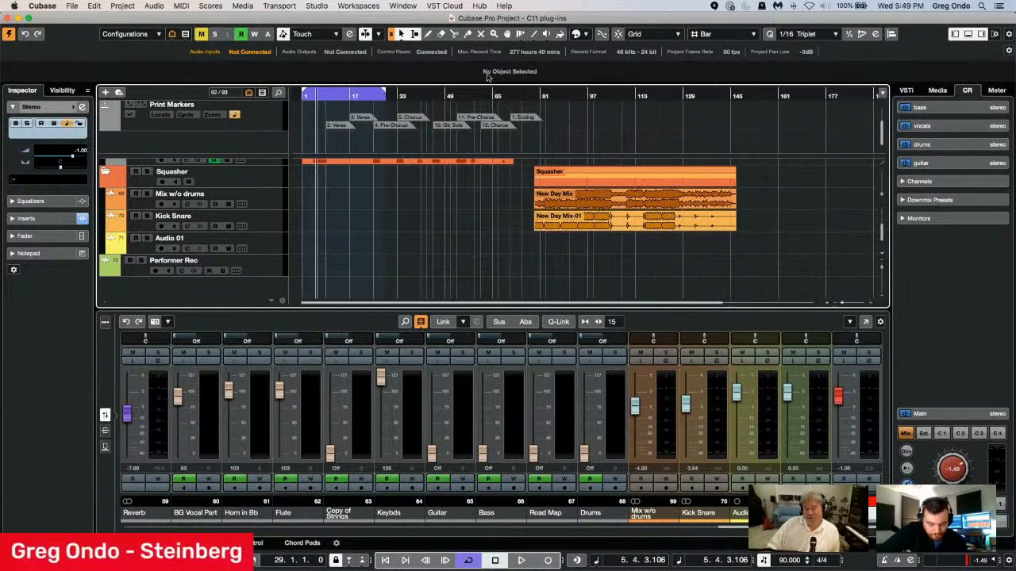
click(538, 92)
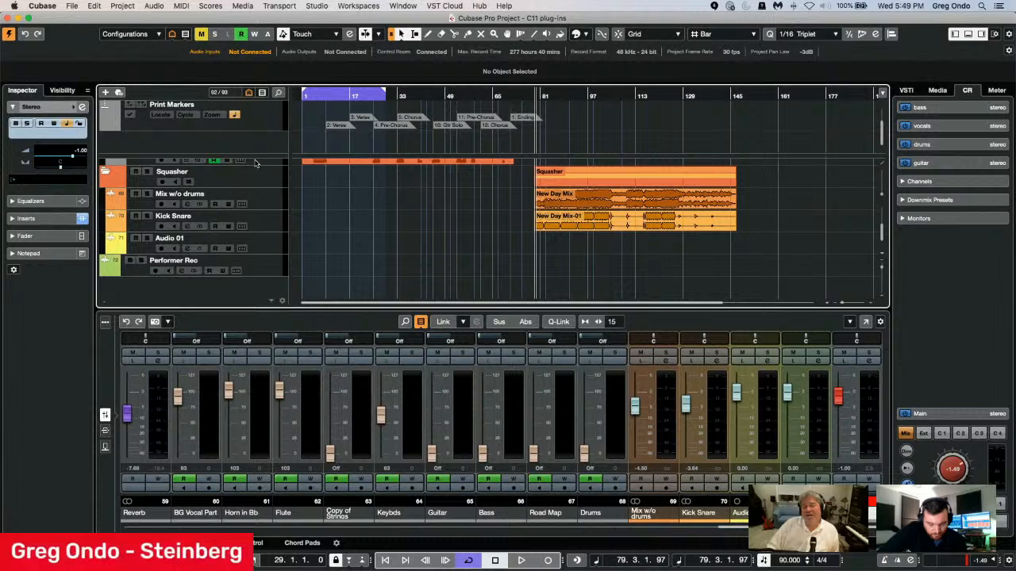
Open the Squasher inserts of the Kick Snare and Mix w/o drums tracks.
click(260, 229)
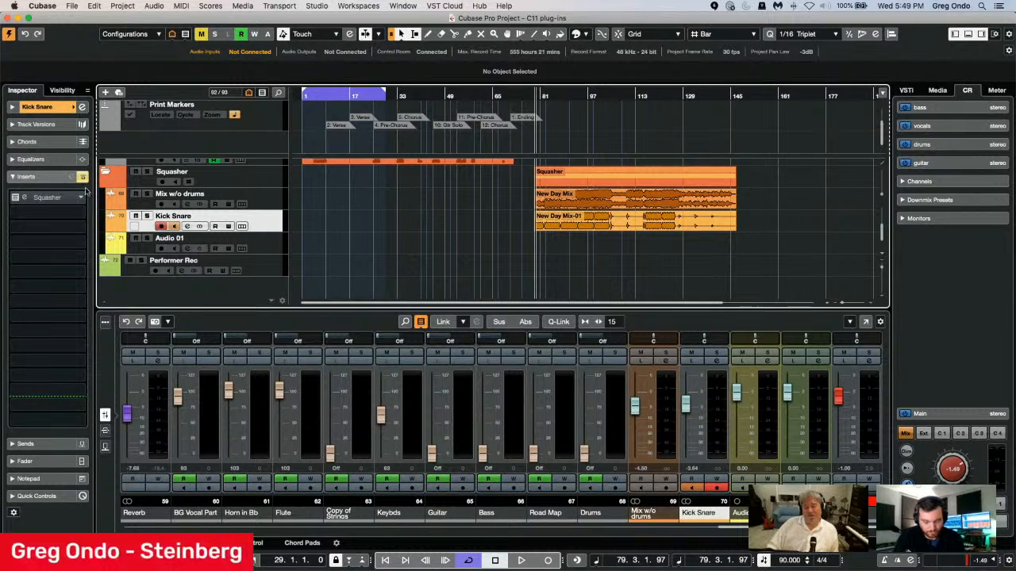
click(46, 198)
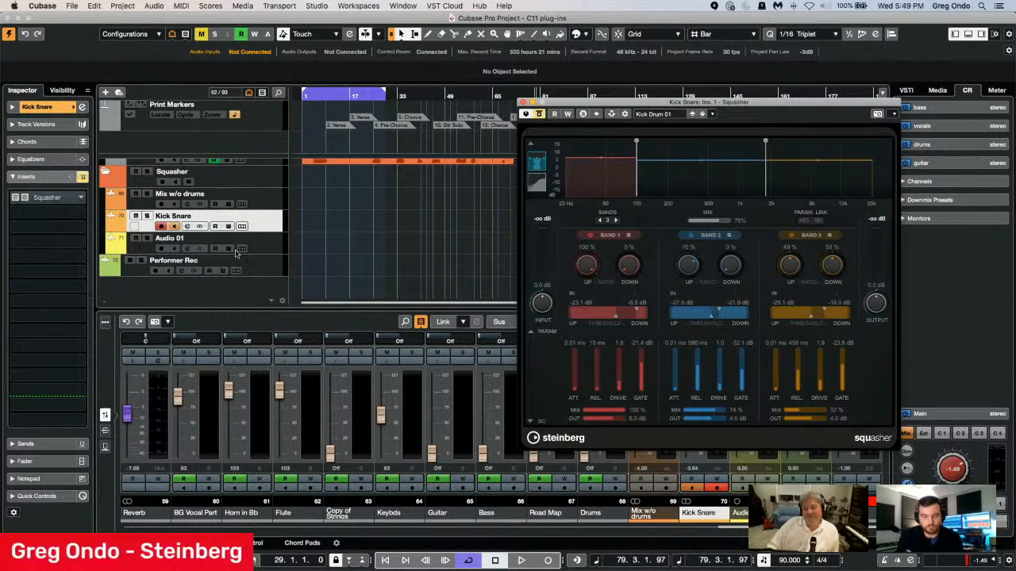
click(265, 248)
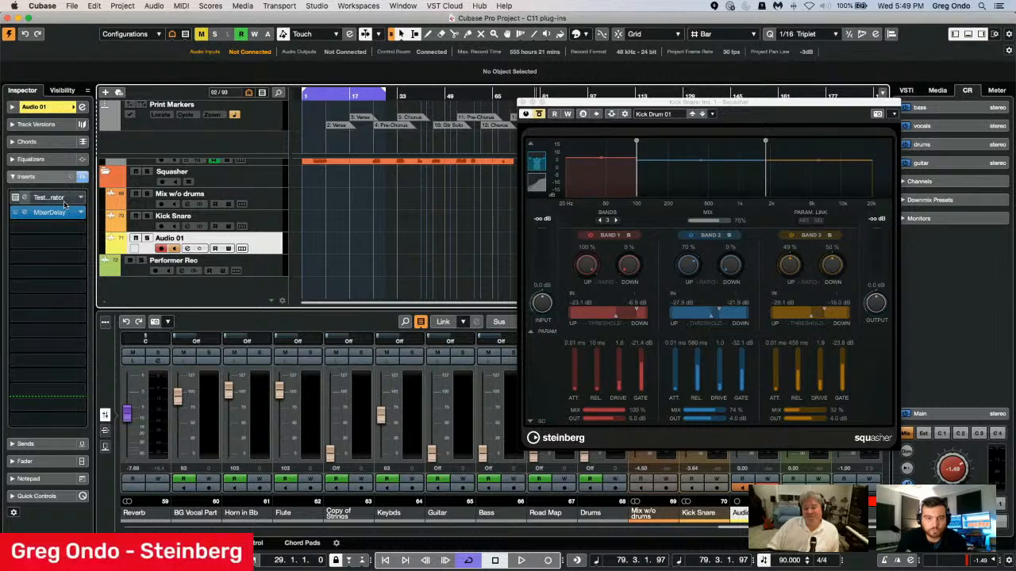
click(260, 221)
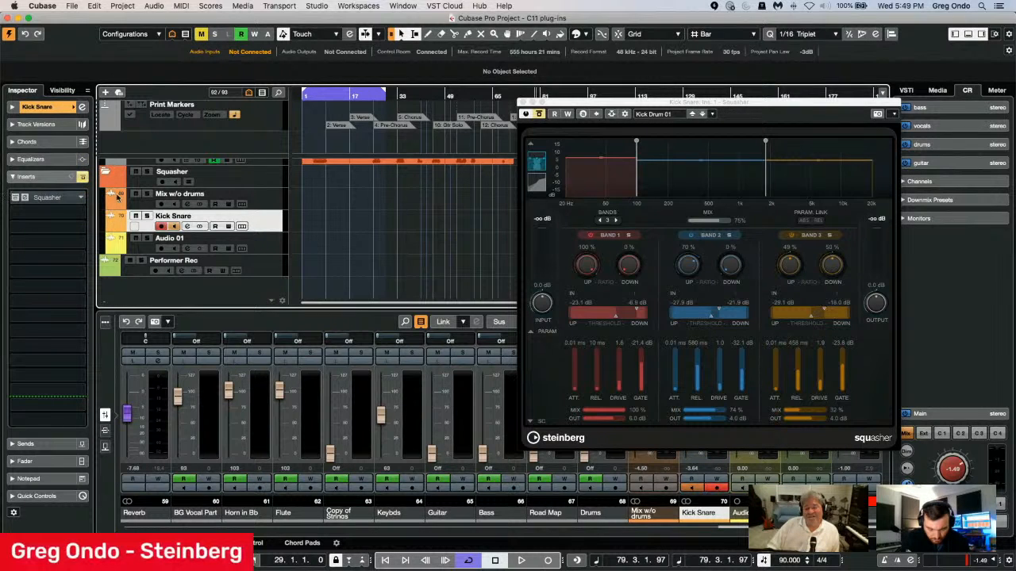
click(269, 200)
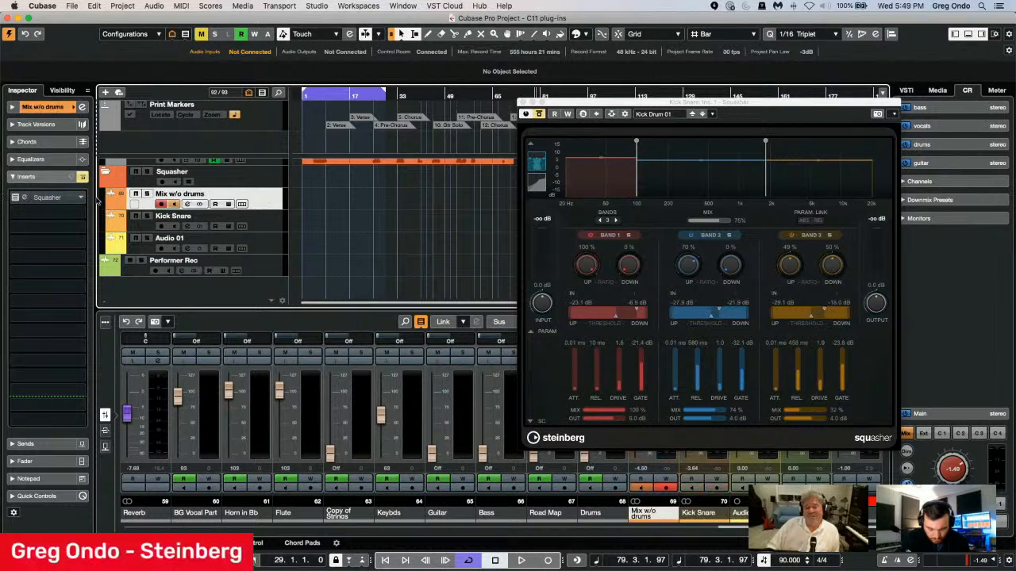
click(57, 198)
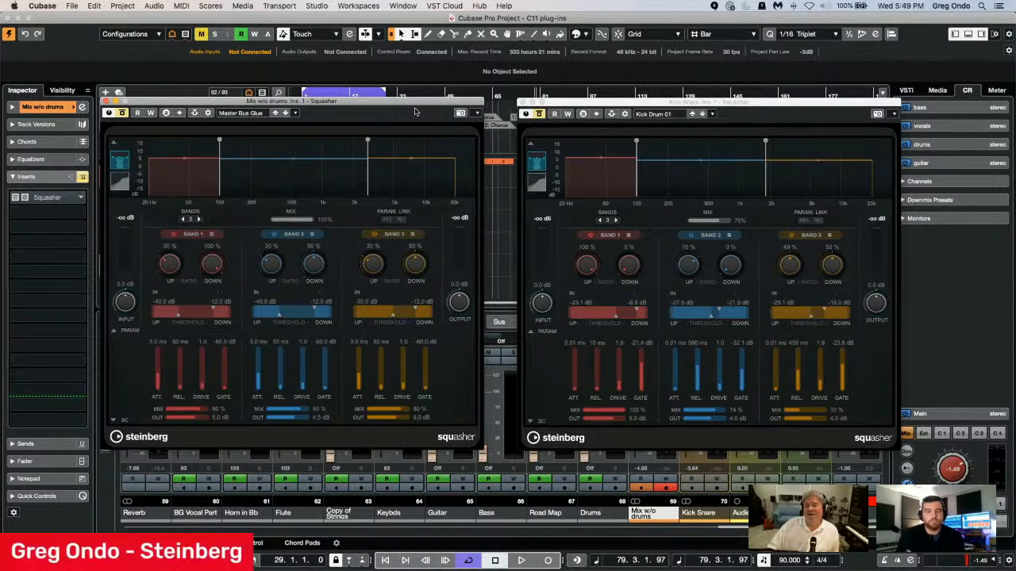
Solo the Squasher folder, arrange the two Squasher windows side by side and start playback.
drag(414, 111, 573, 209)
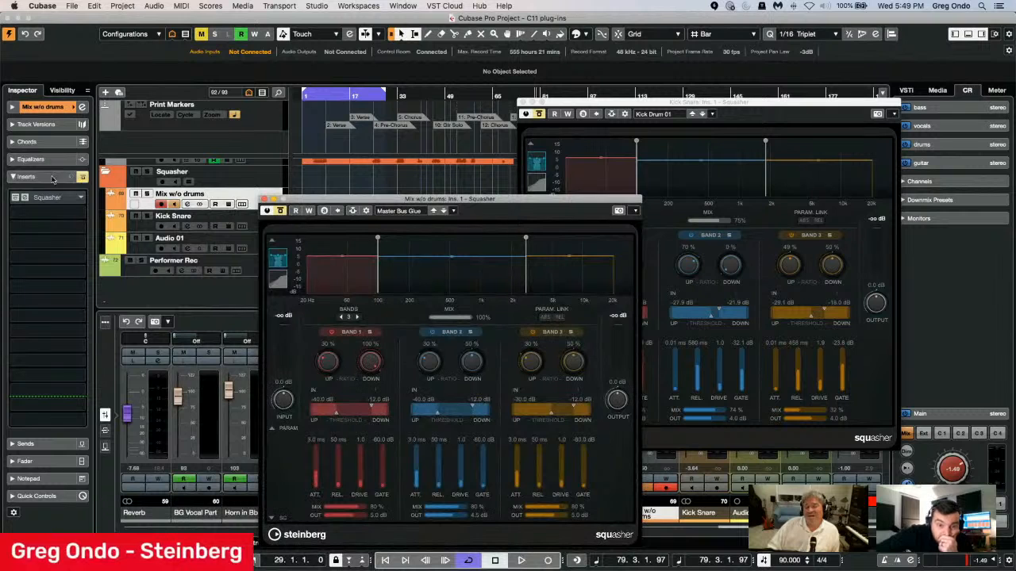
click(147, 173)
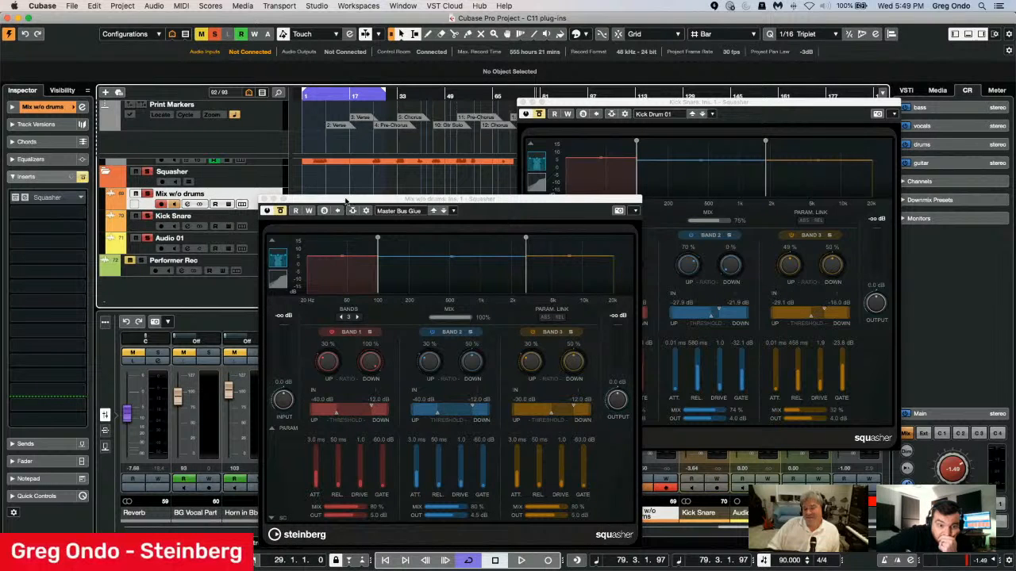
drag(345, 201, 208, 103)
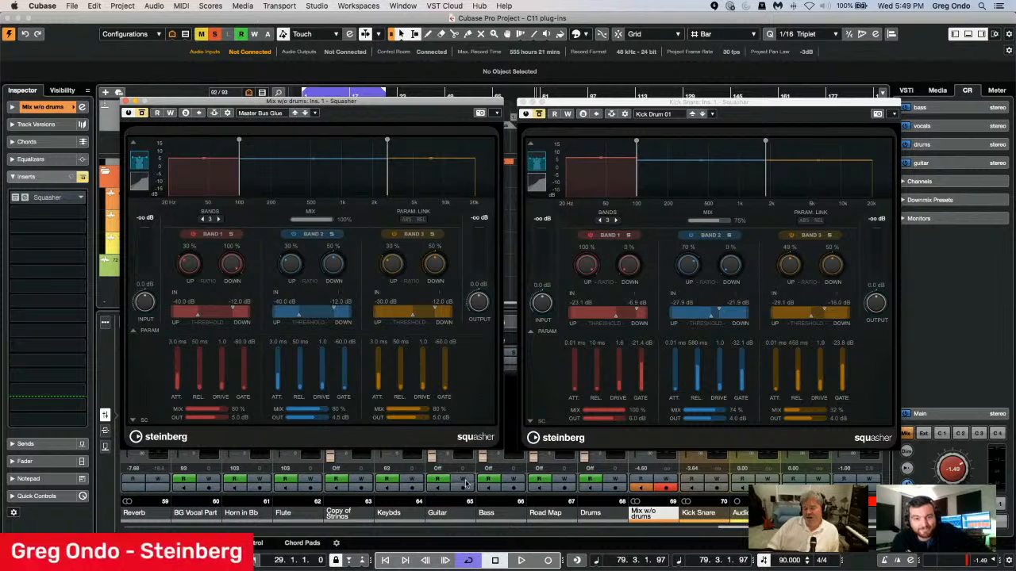
click(521, 560)
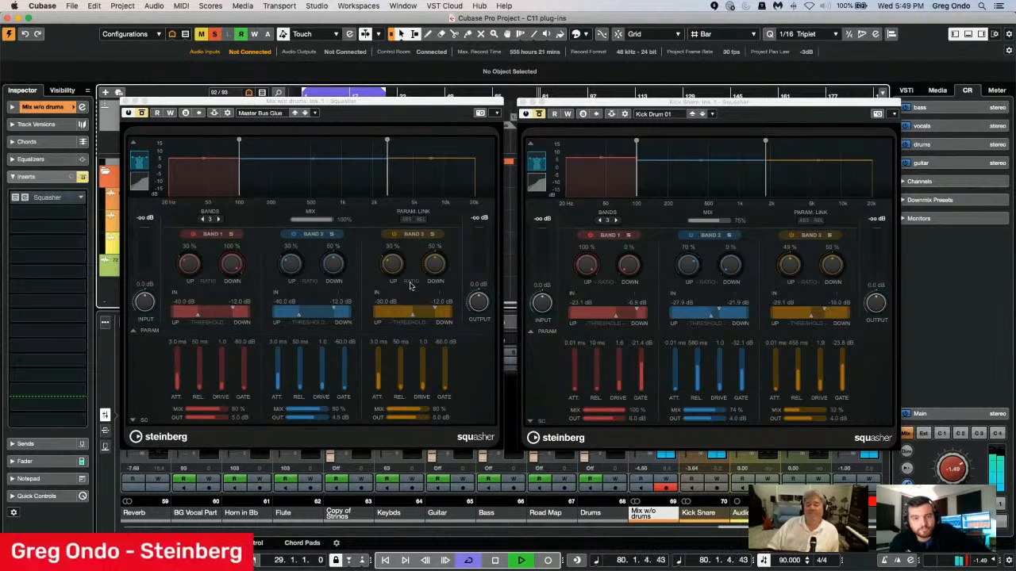
Compare bypassed and processed sound on the Kick Snare and Mix w/o drums Squashers, leaving both effects active.
click(539, 114)
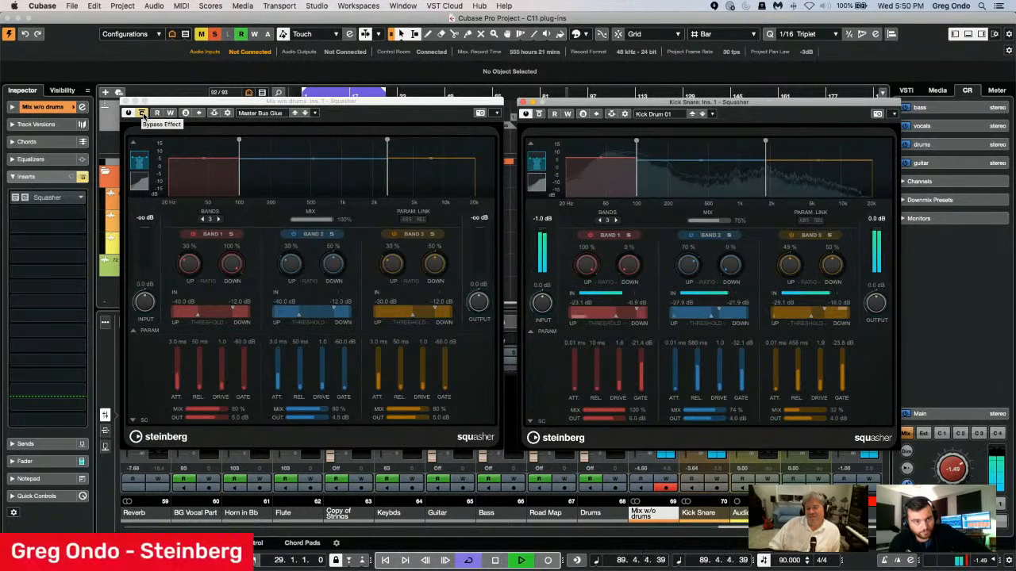
click(142, 113)
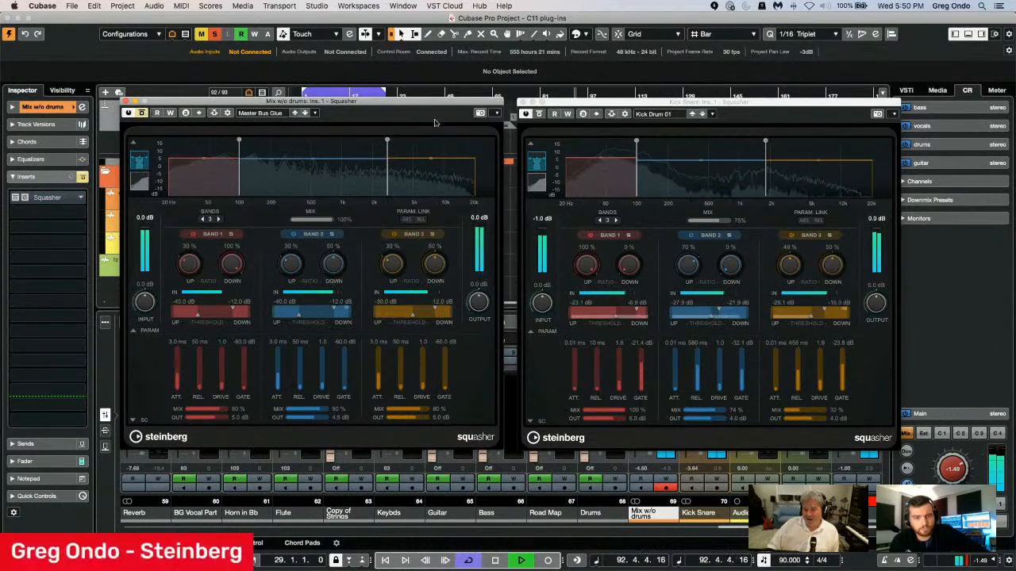
click(539, 115)
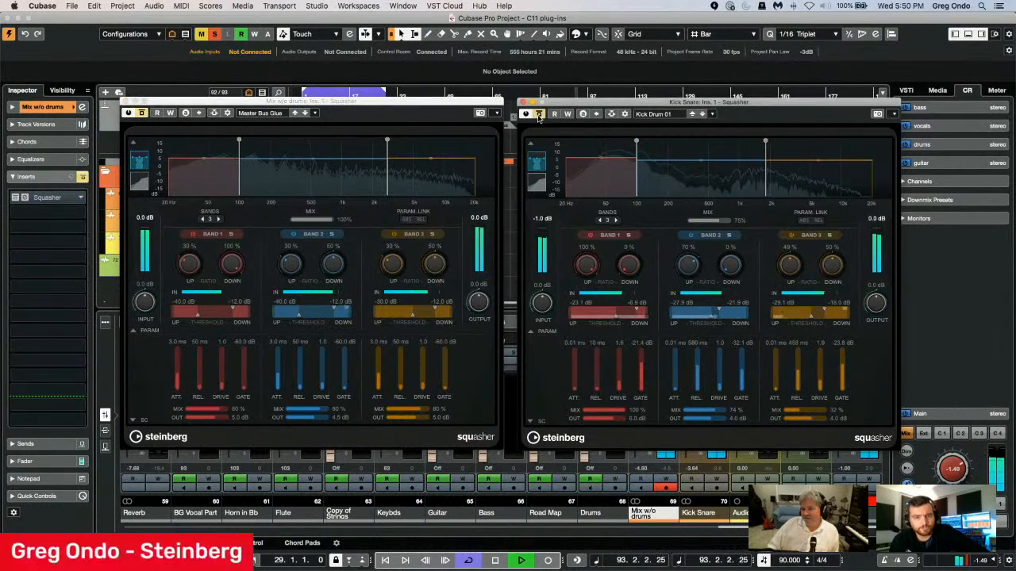
click(540, 115)
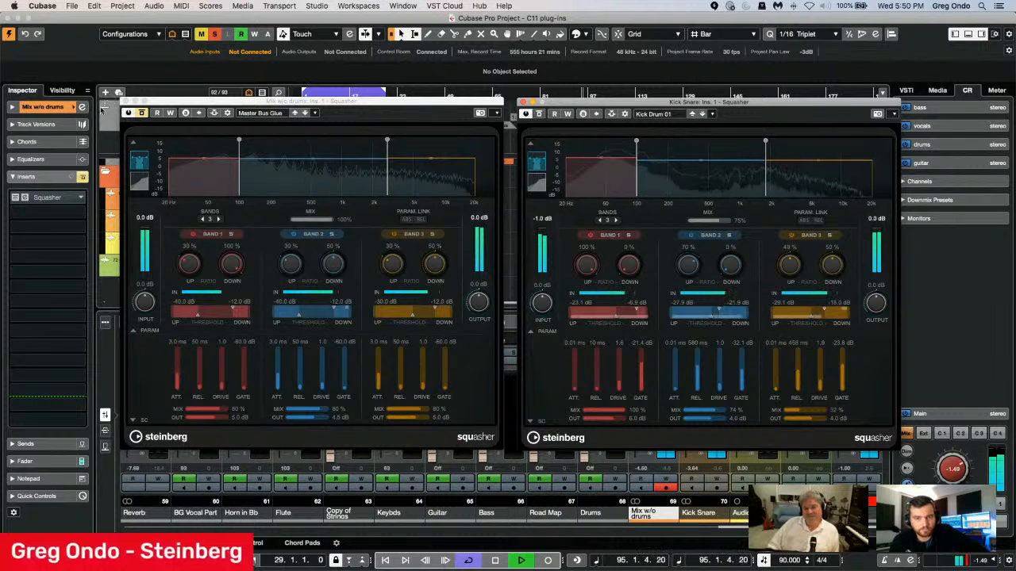
click(143, 113)
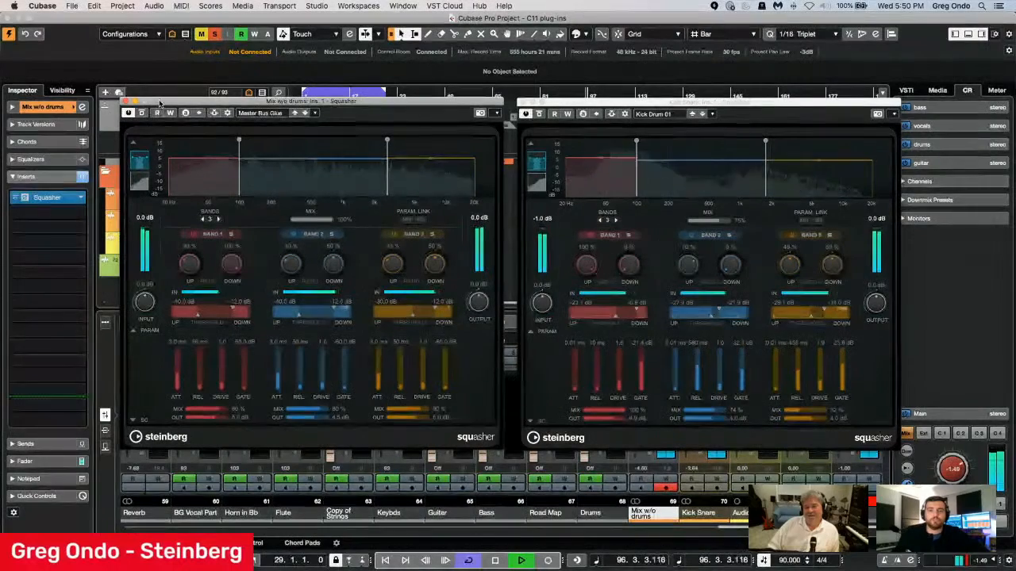
Compare the mix with the Mix w/o drums and Kick Snare Squashers bypassed and active, leaving both effects bypassed with playback stopped.
click(142, 113)
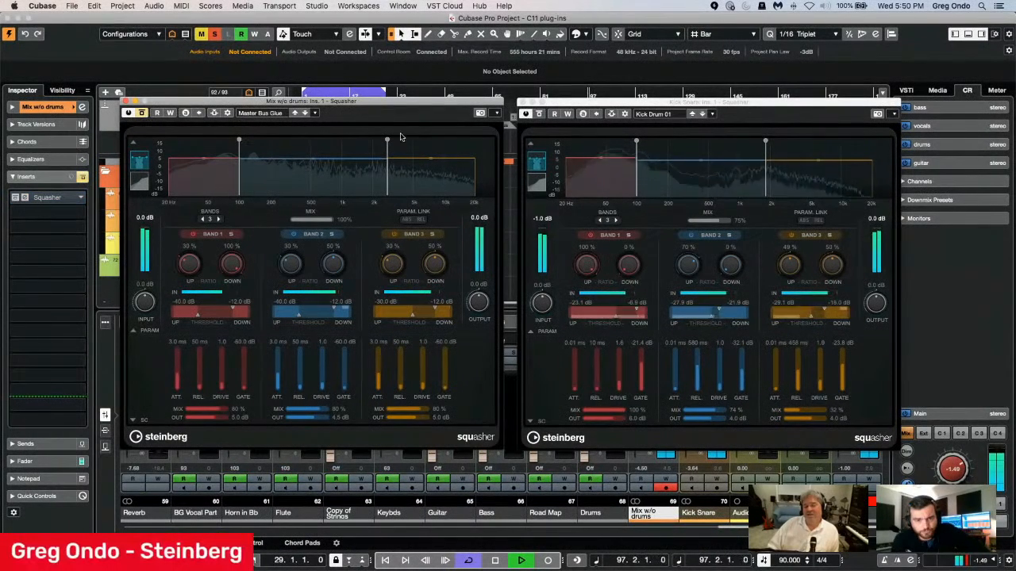
click(538, 114)
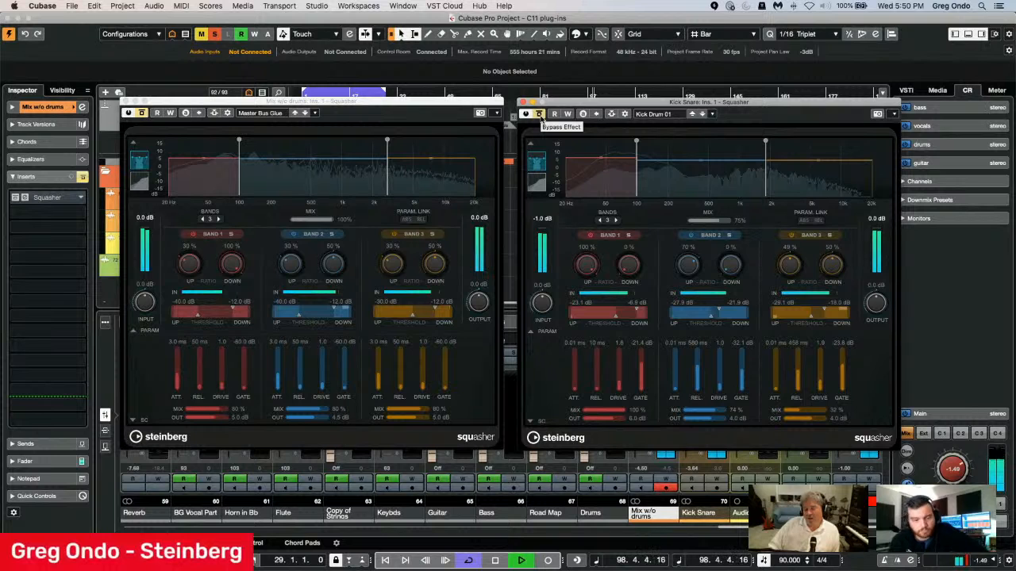
click(538, 114)
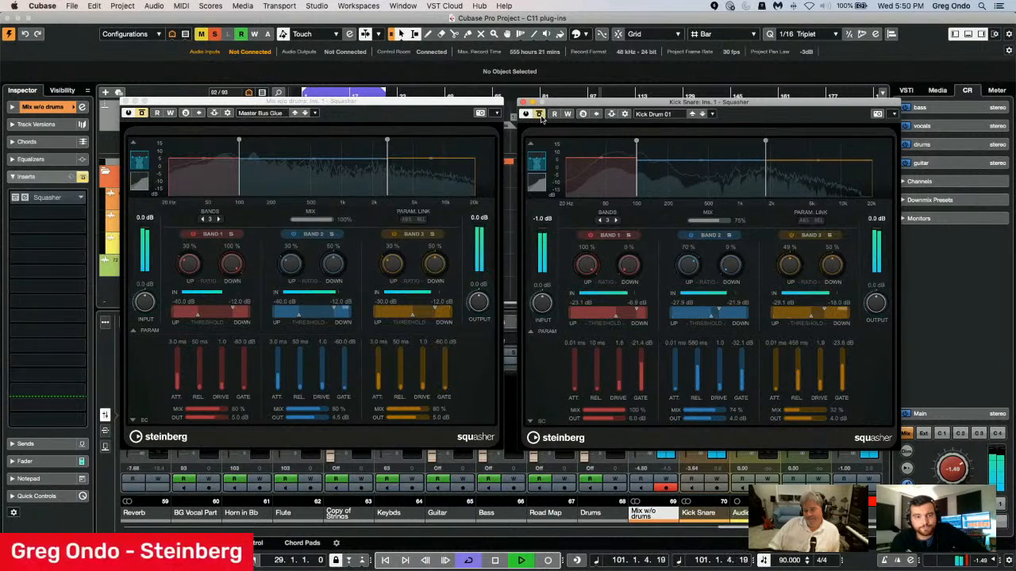
click(142, 114)
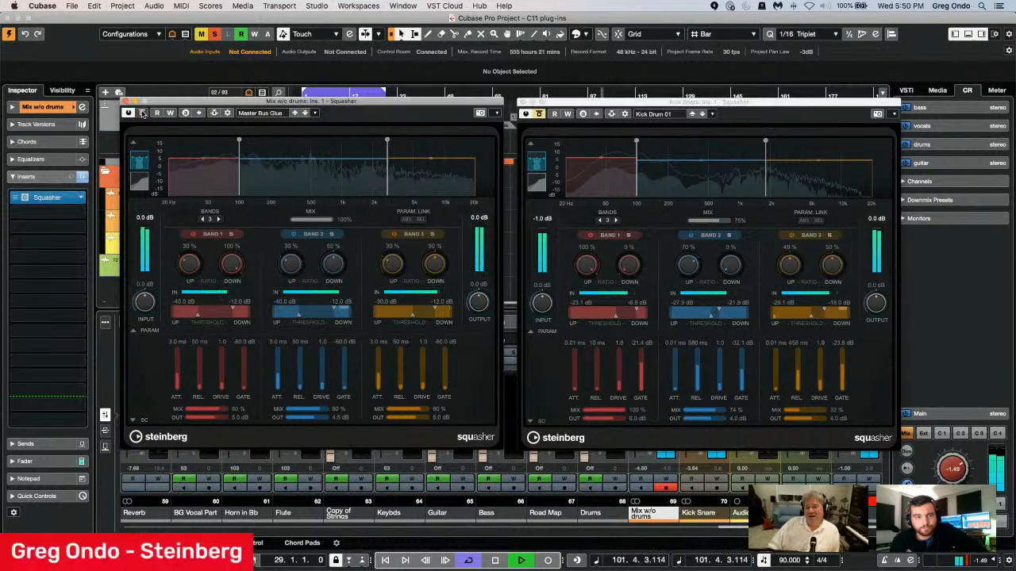
click(539, 115)
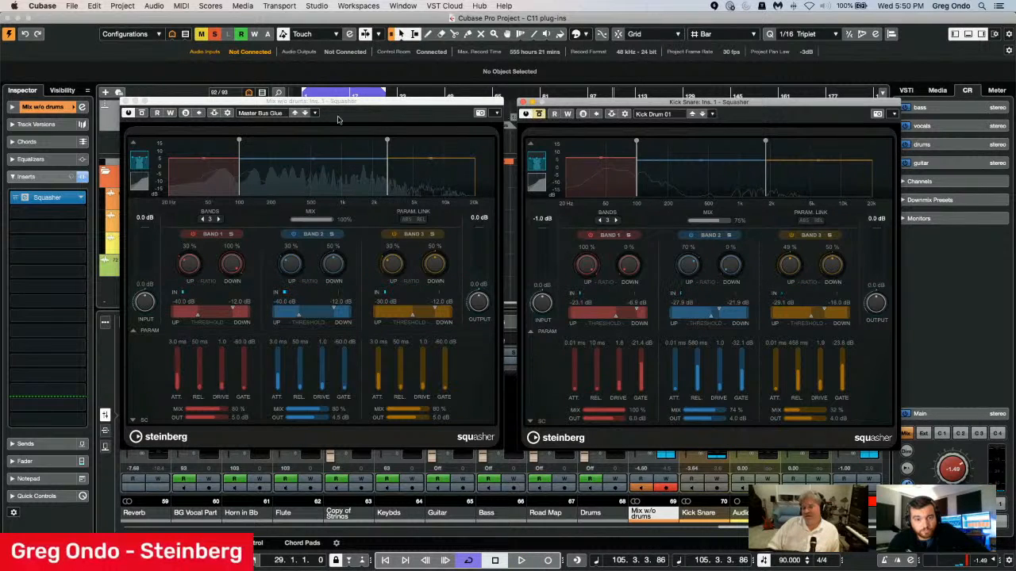
click(145, 115)
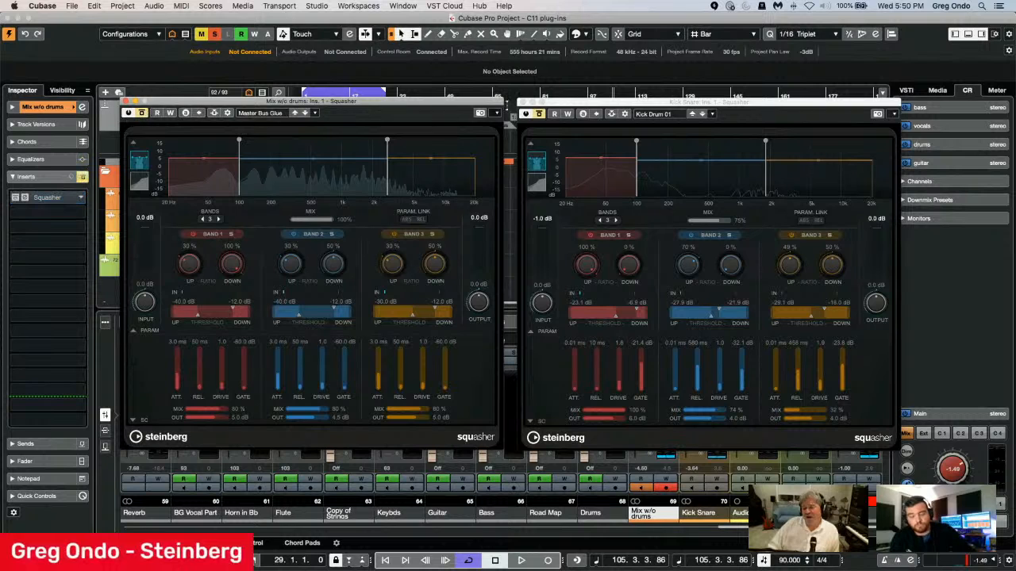
Close both Squasher plug-in windows and mute the soloed Squasher folder.
click(522, 102)
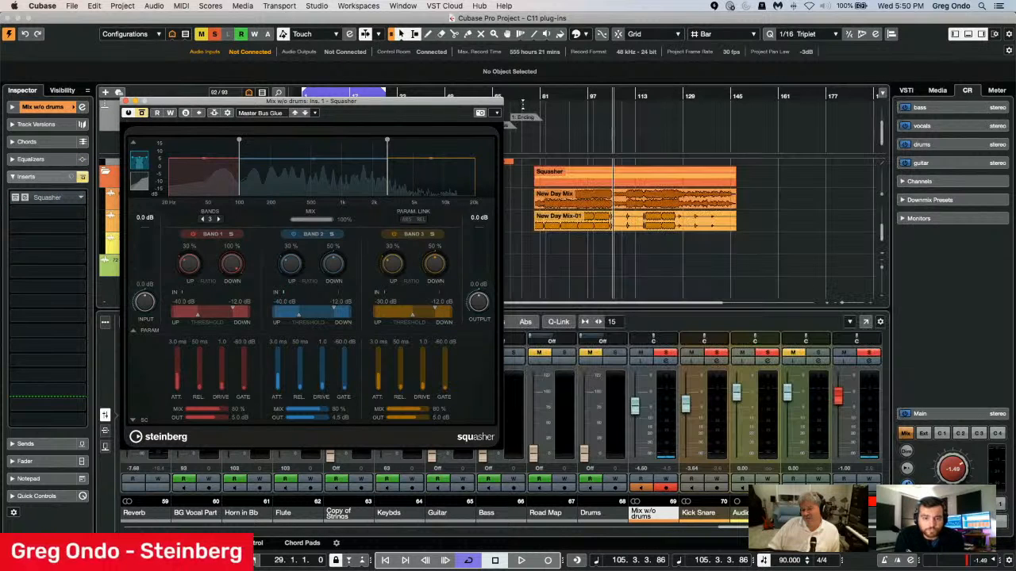
click(127, 103)
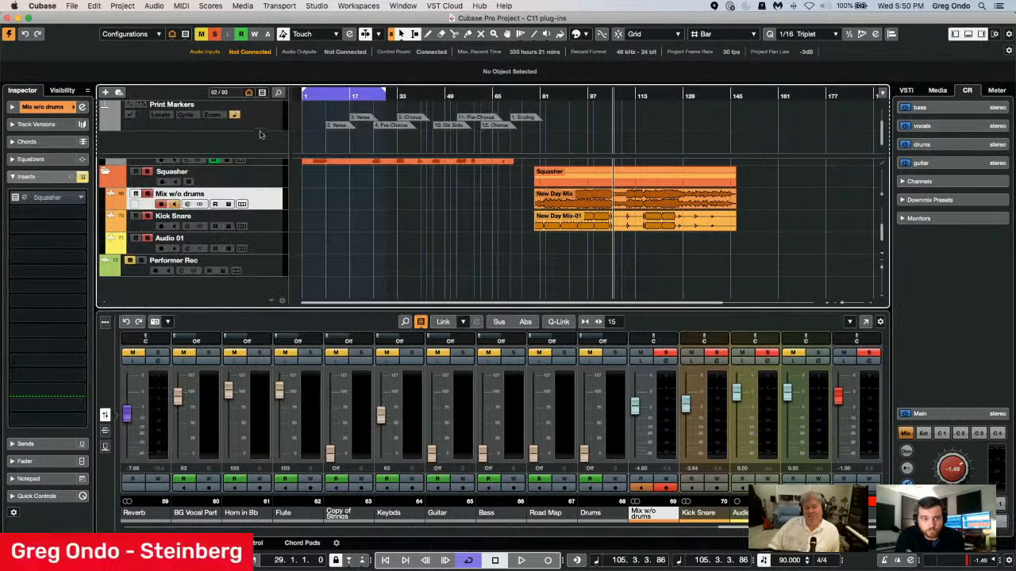
click(136, 172)
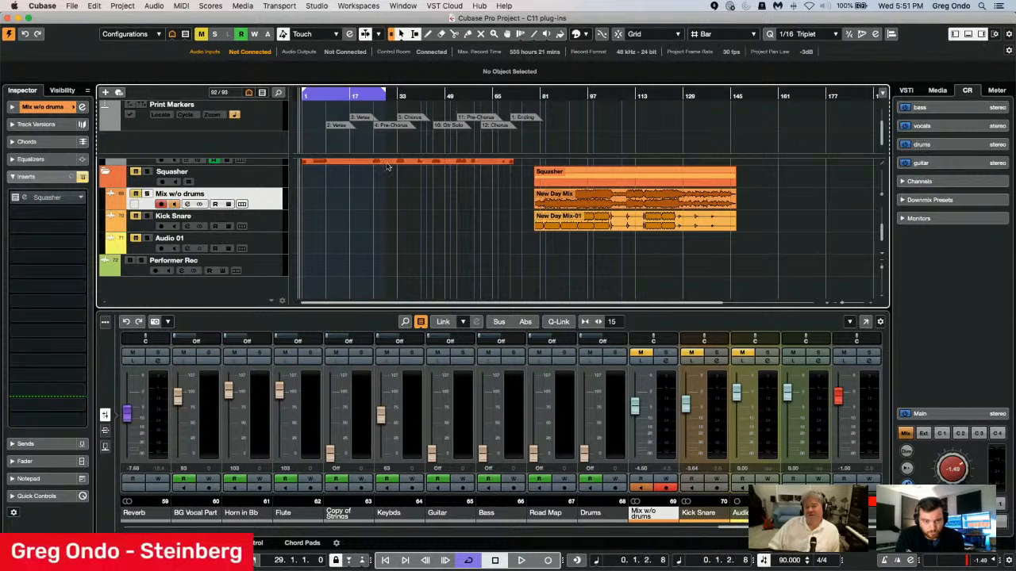
Open the Stereo output's channel settings and load the SuperVision analyzer in its third insert slot.
scroll(388, 167, up, 10)
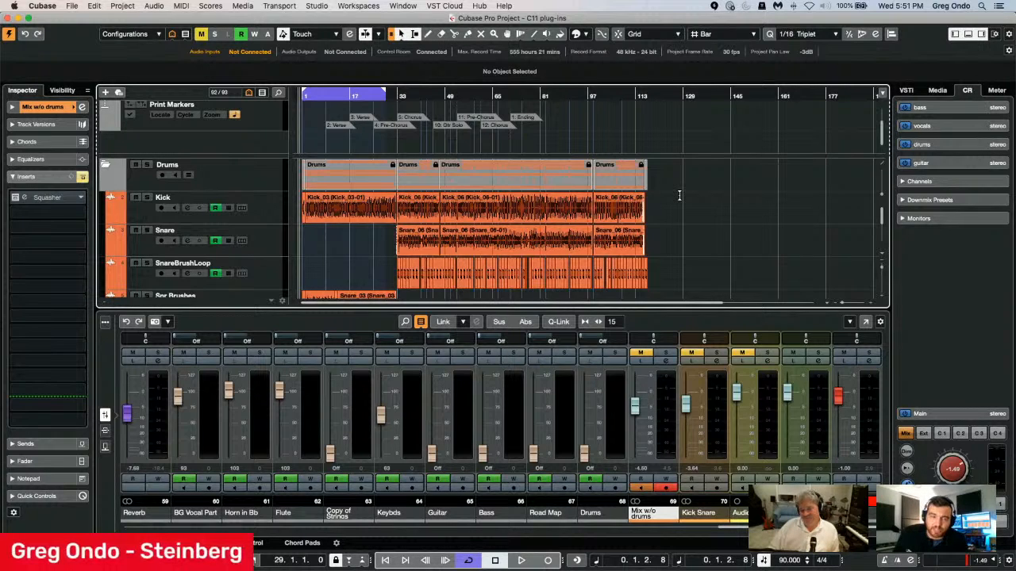
click(870, 362)
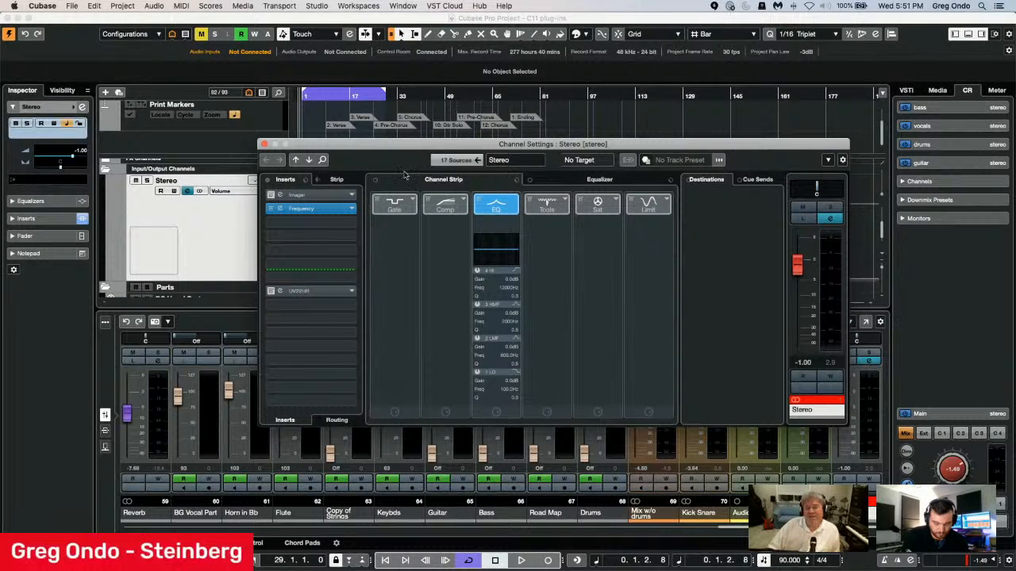
click(347, 221)
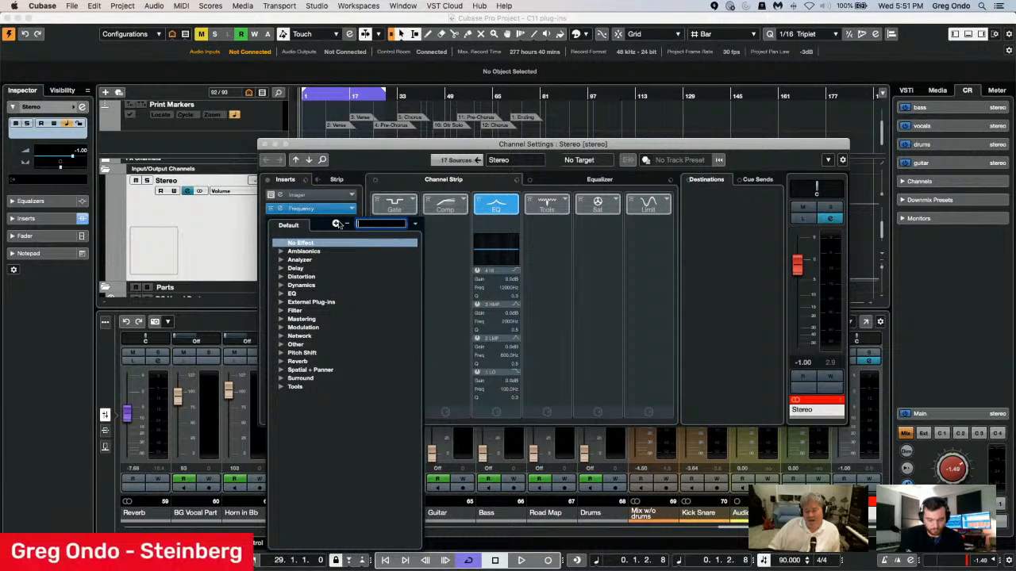
click(280, 261)
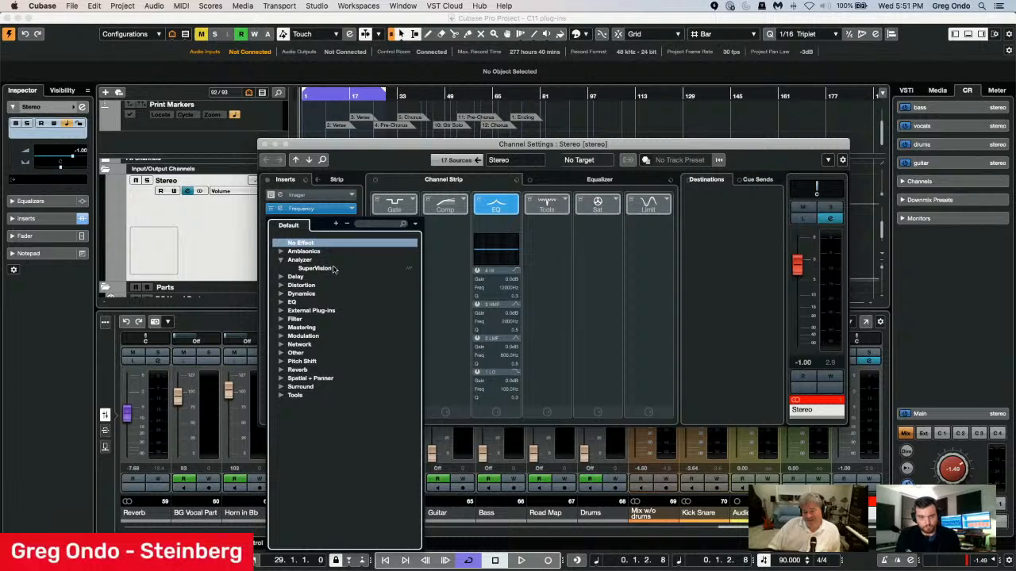
click(317, 268)
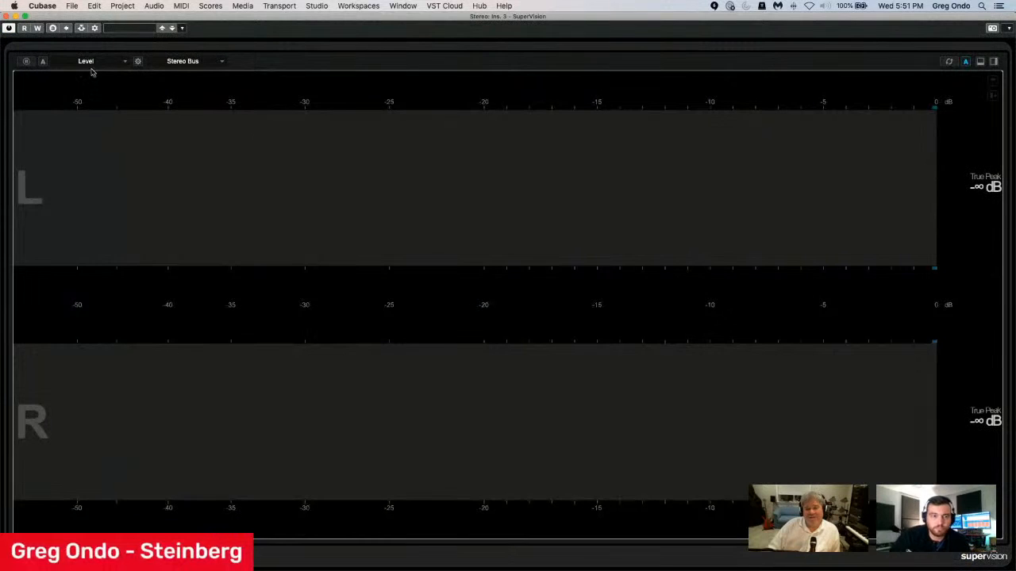
Shrink the SuperVision window, place it over the project and mixer, and start playback near the beginning of the song.
drag(53, 16, 517, 216)
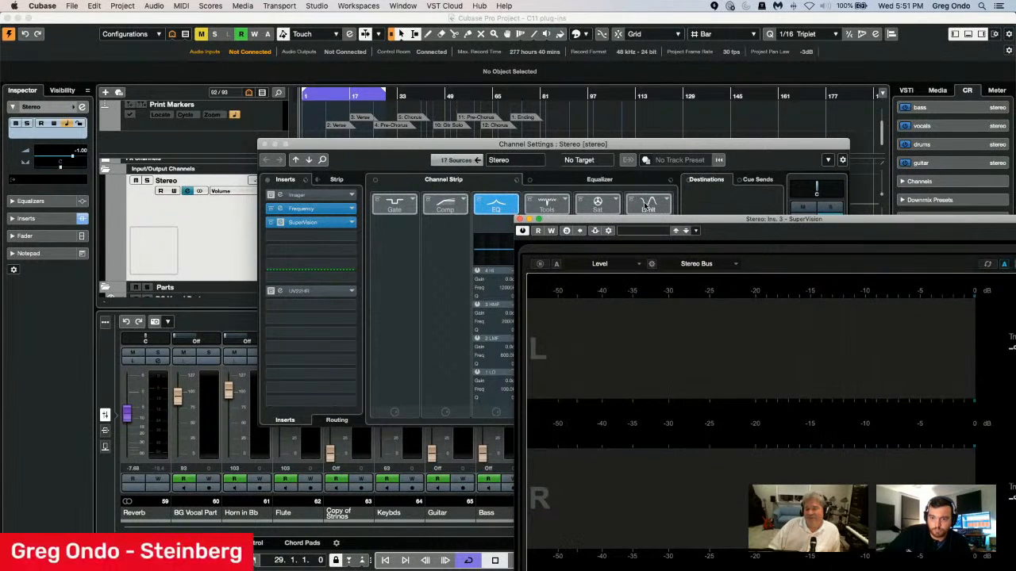
drag(679, 220, 259, 97)
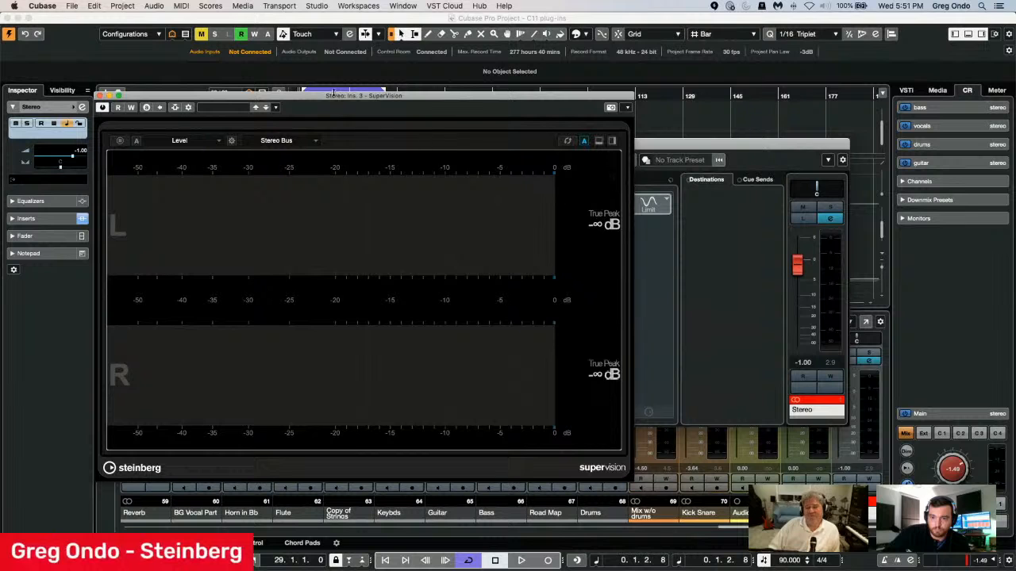
drag(316, 98, 304, 173)
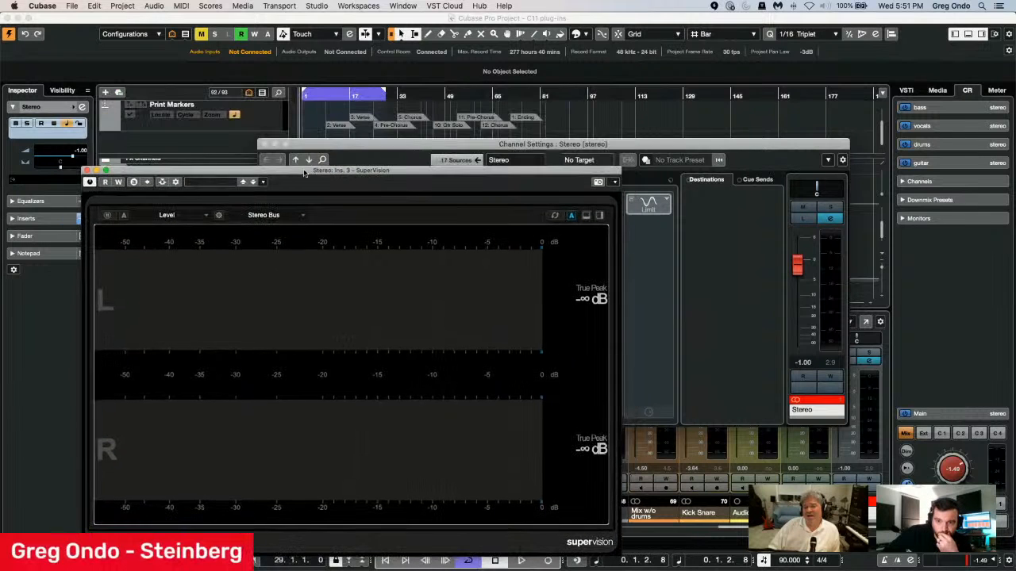
click(331, 112)
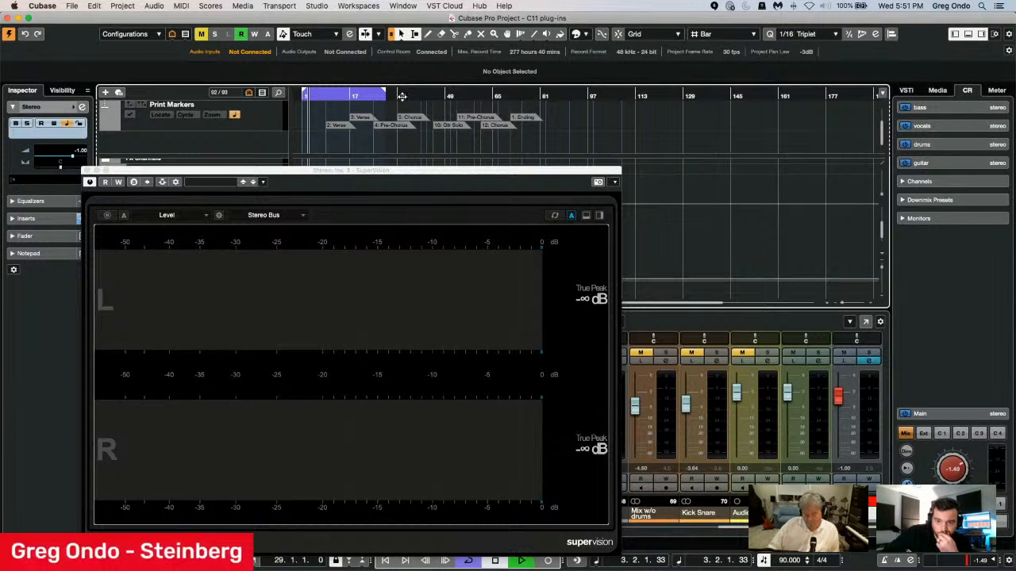
drag(284, 170, 307, 78)
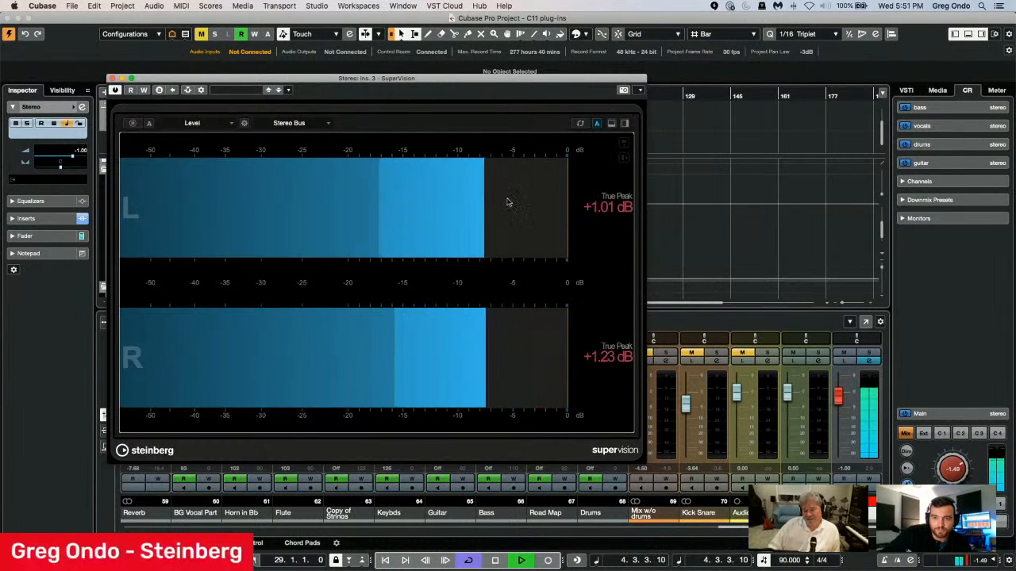
Examine the playing mix in SuperVision's Loudness, Spectrum Curve and Spectrum Bar displays.
click(192, 125)
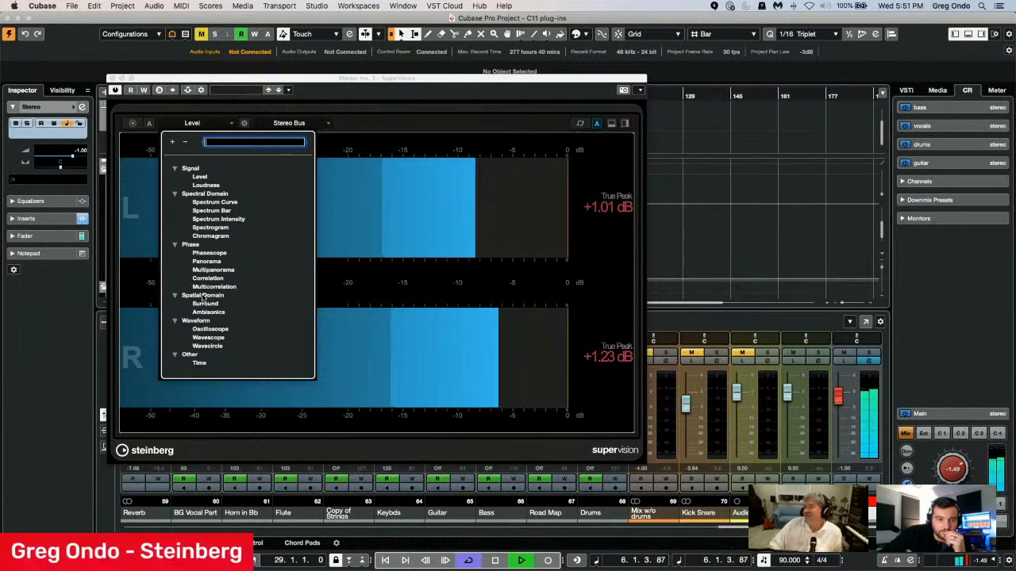
click(205, 185)
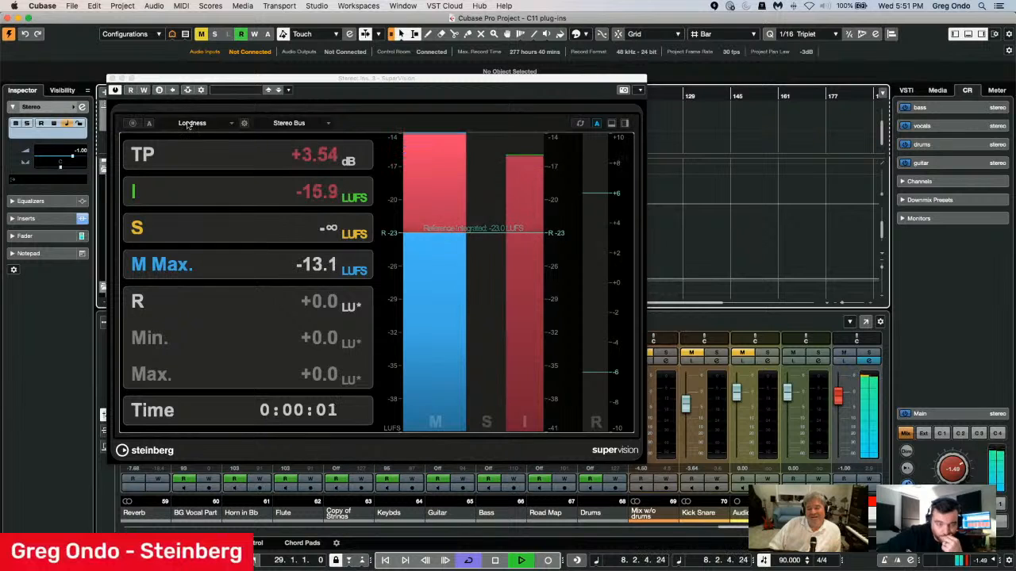
click(188, 124)
click(216, 202)
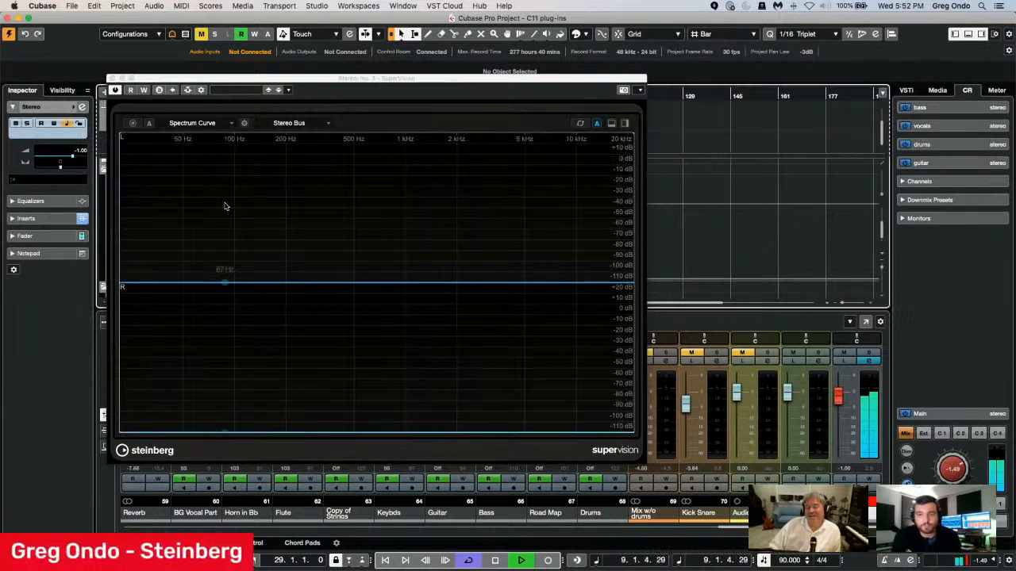
click(192, 124)
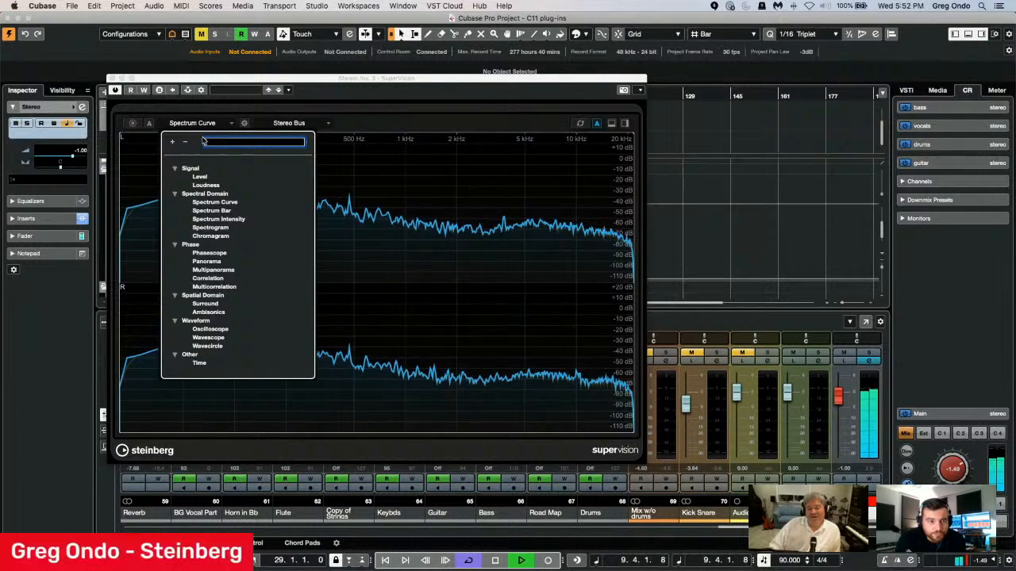
click(211, 210)
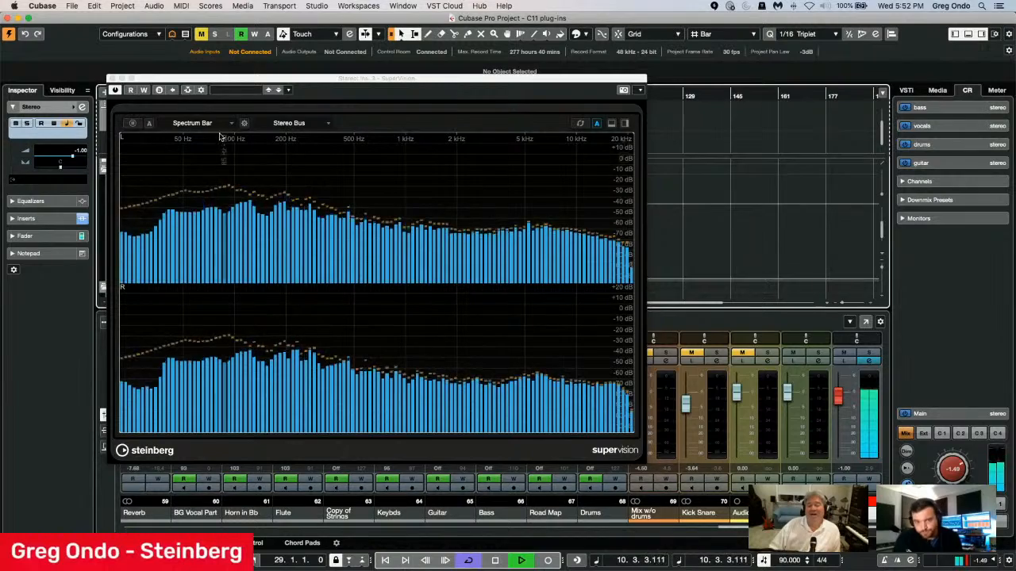
Examine the stereo image in SuperVision's Phasescope display and switch the module back to Level.
click(190, 125)
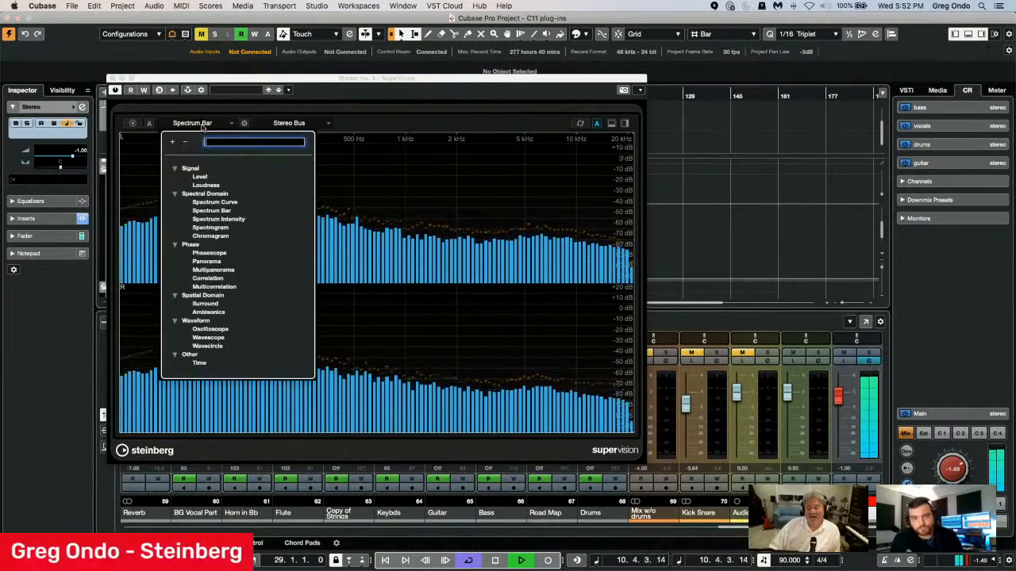
click(209, 252)
click(201, 126)
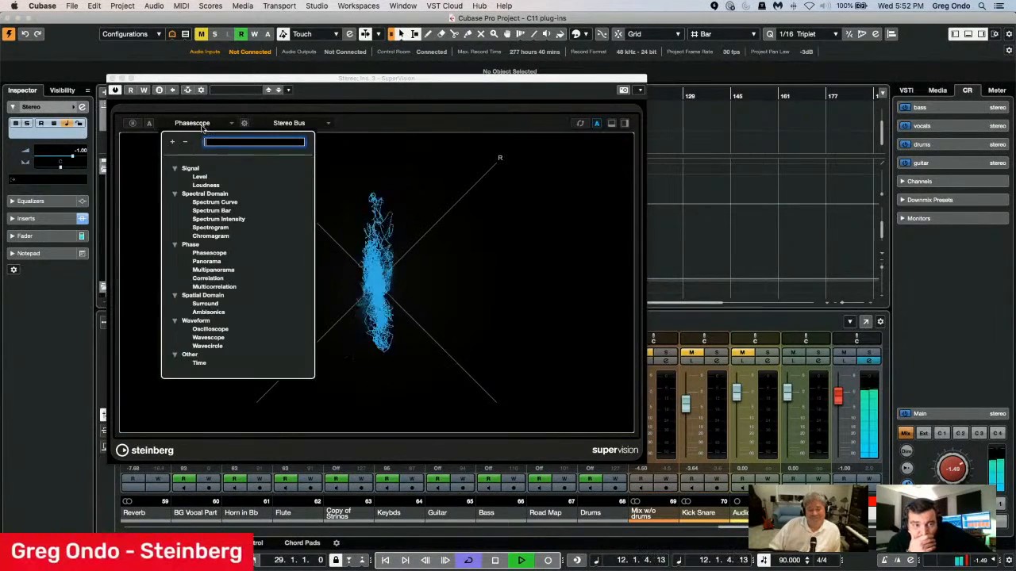
click(500, 234)
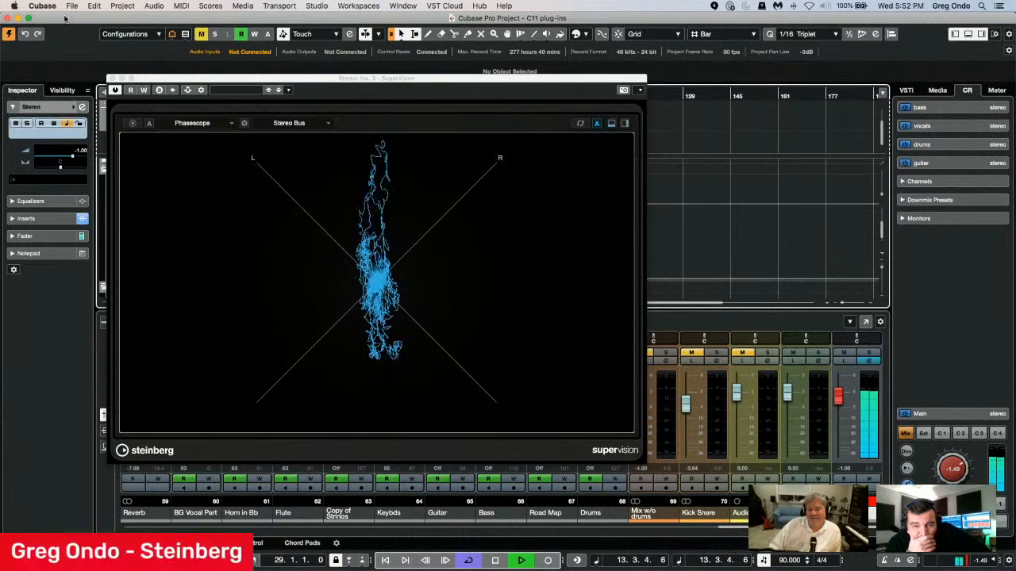
click(192, 123)
click(208, 182)
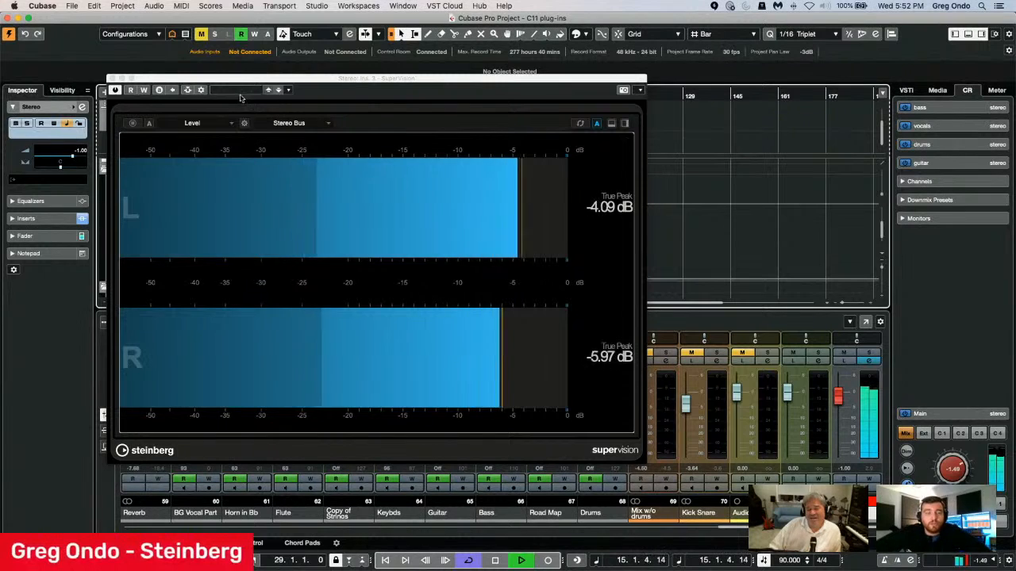
Maximize the SuperVision window, split the Level module into an upper and lower one, and set the lower module to Spectrum Bar.
click(132, 79)
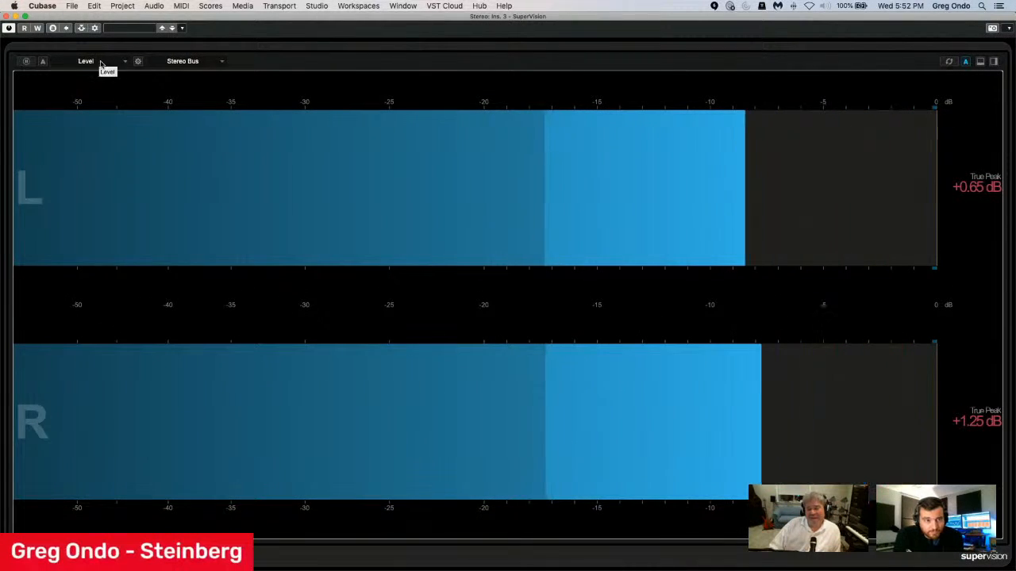
click(980, 62)
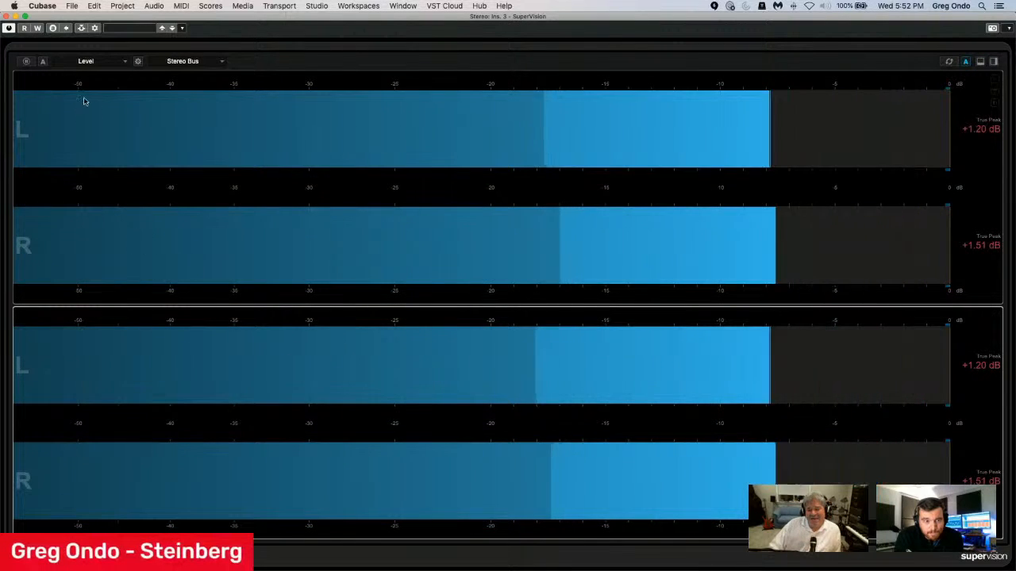
click(86, 61)
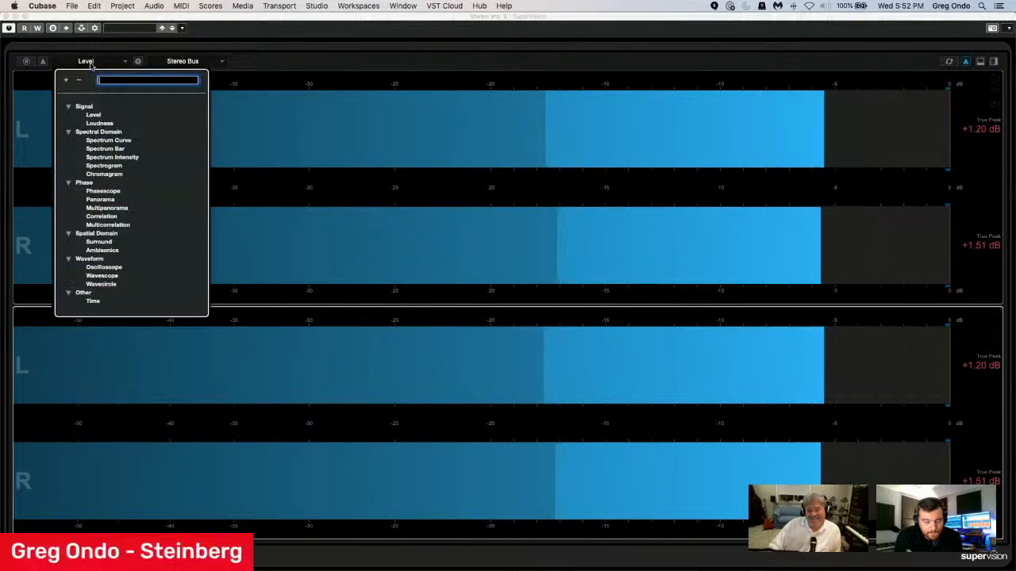
click(122, 148)
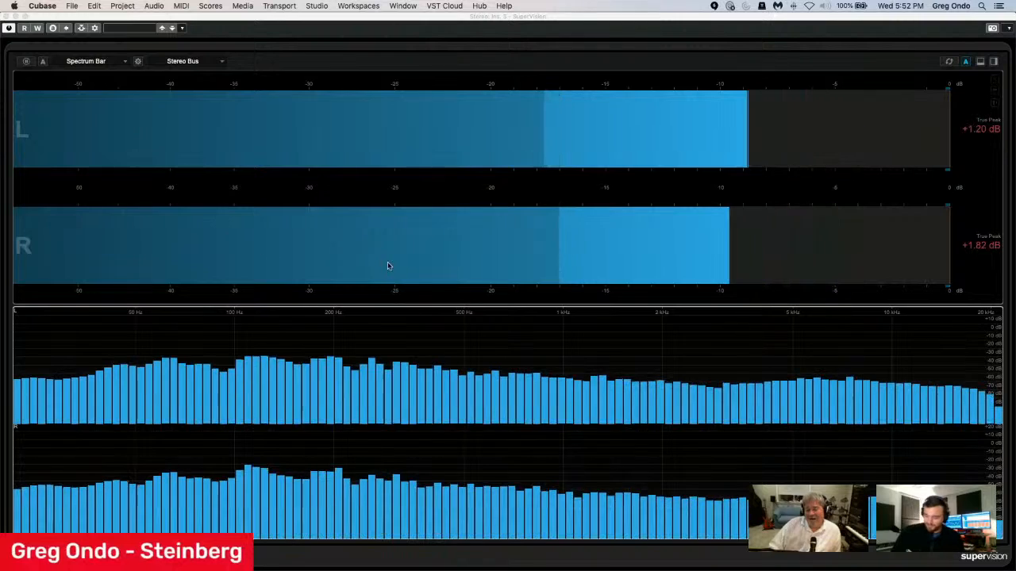
Add two more modules beside the Spectrum Bar and set the middle one to Multipanorama.
click(993, 62)
click(994, 62)
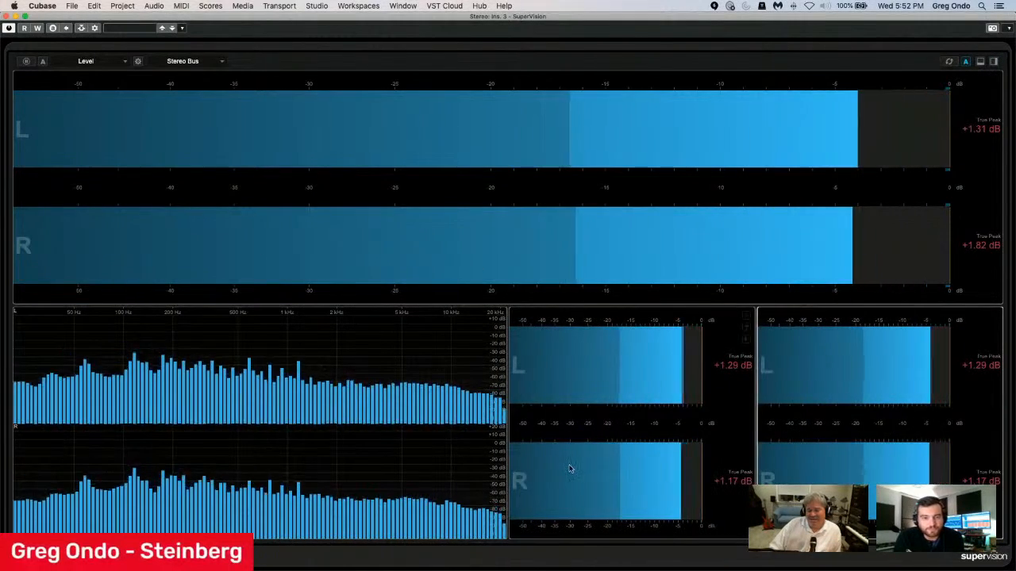
click(88, 62)
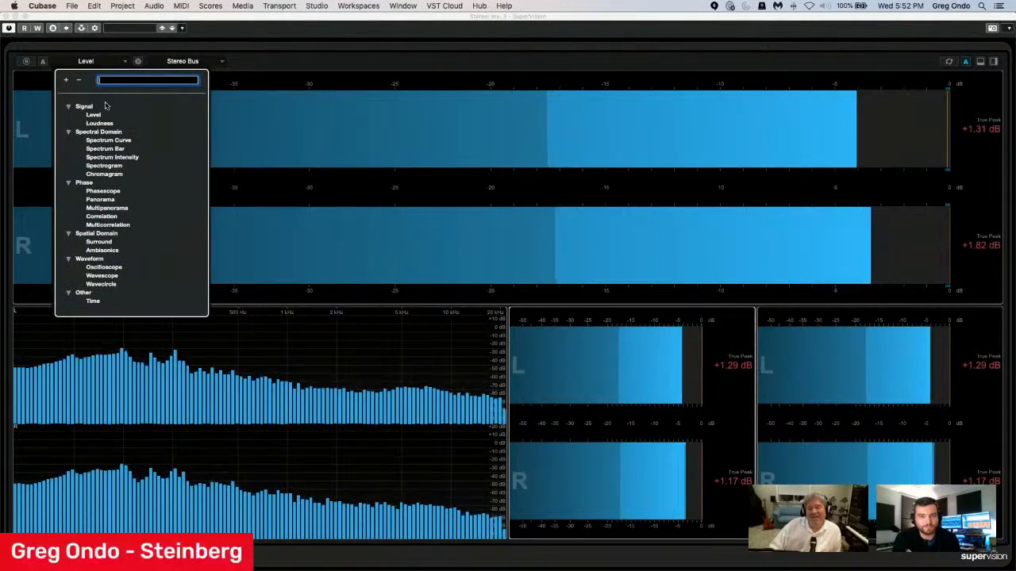
click(111, 208)
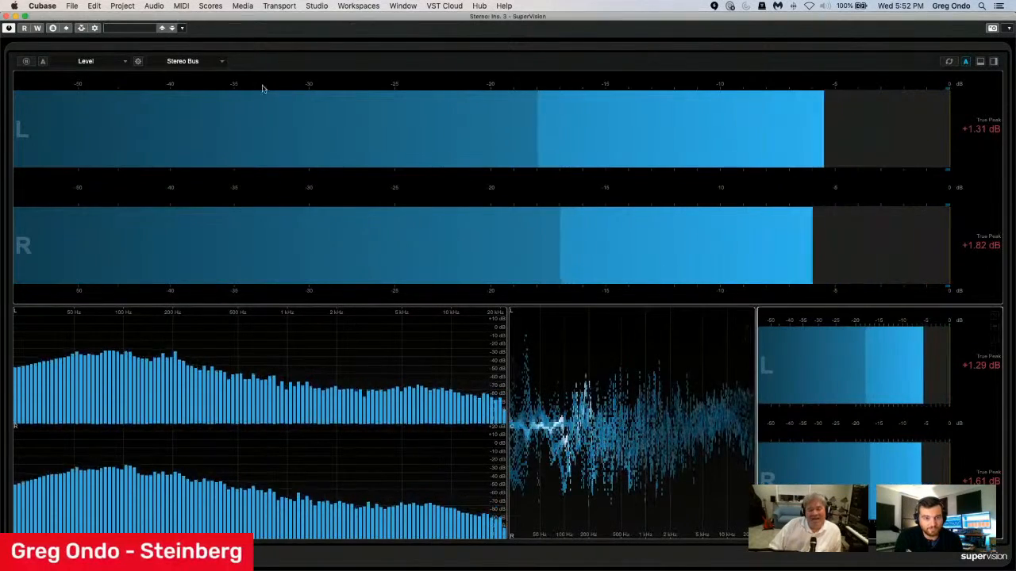
Set the last lower module to Phasescope and split the upper Level module into four side-by-side modules.
click(102, 63)
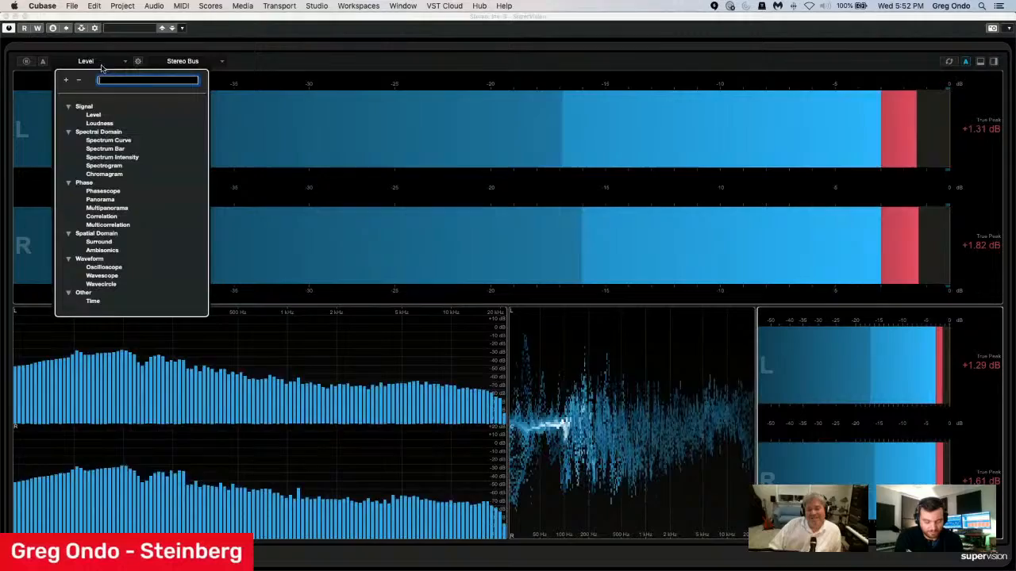
click(103, 191)
click(610, 191)
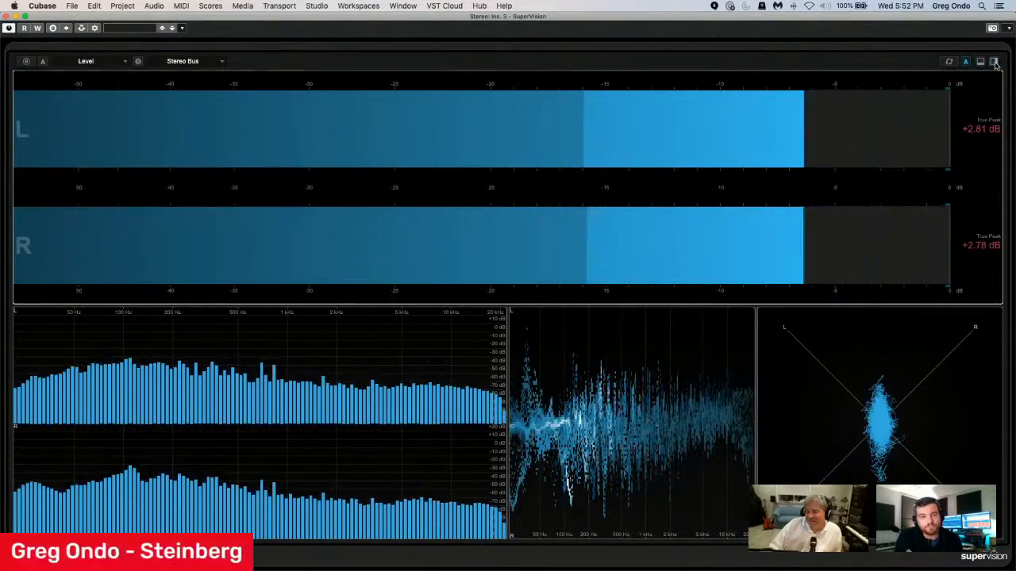
click(992, 62)
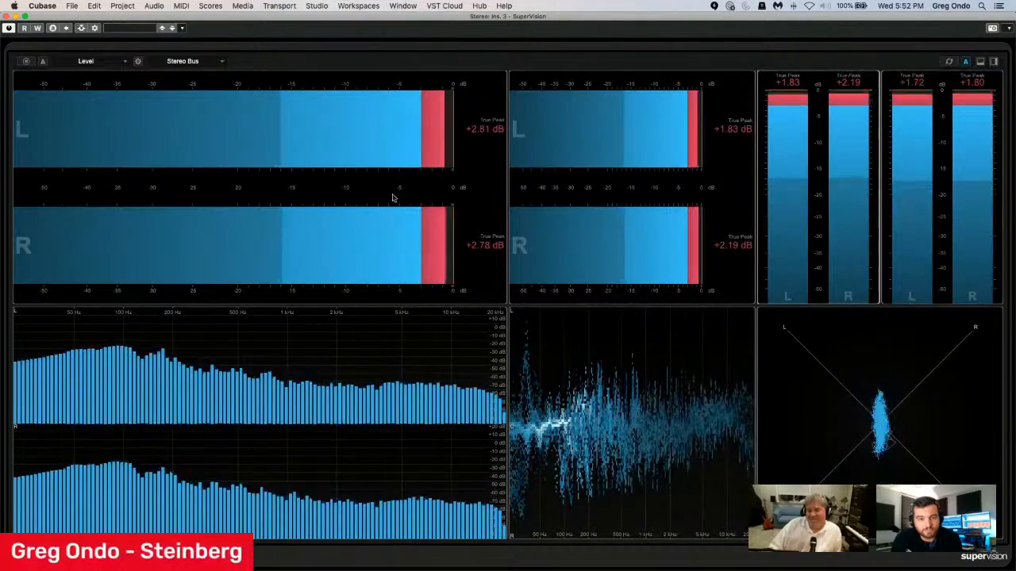
Set the third upper module to Panorama and the second upper module to Spectrogram.
click(103, 63)
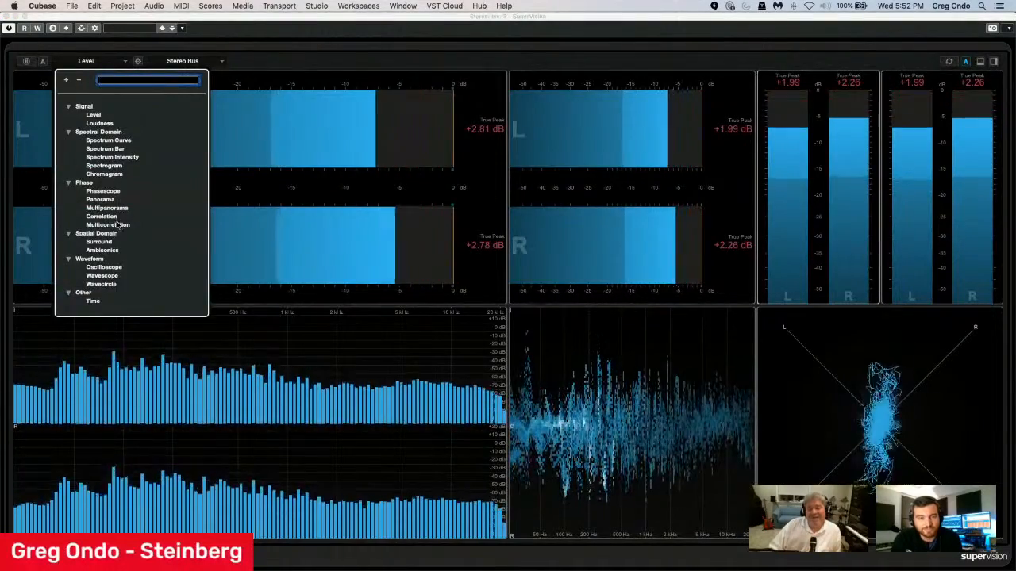
click(100, 199)
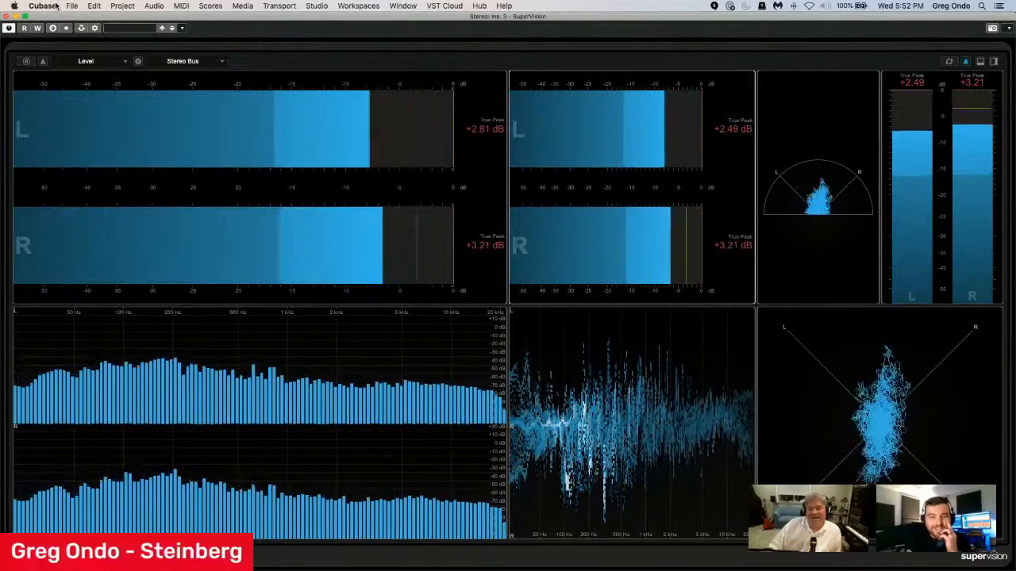
click(99, 62)
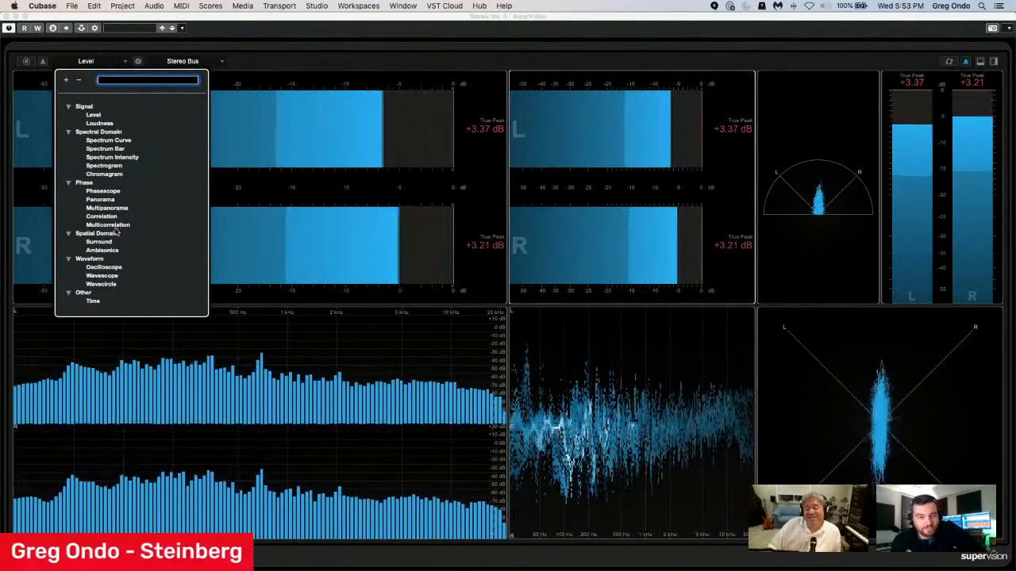
click(118, 166)
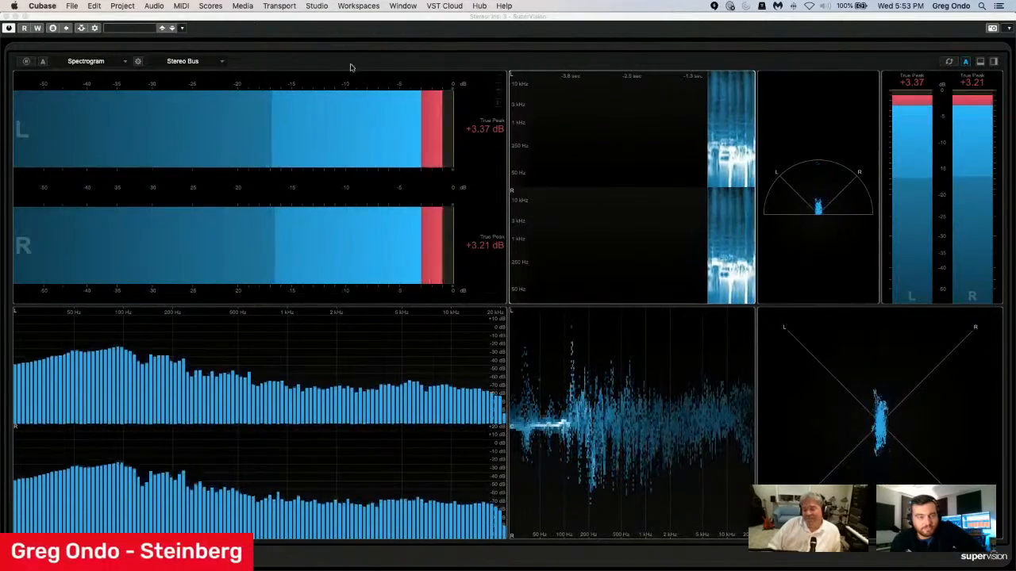
Load the Control Room View preset followed by the Control Room 2 preset, then close SuperVision and stop playback.
click(132, 28)
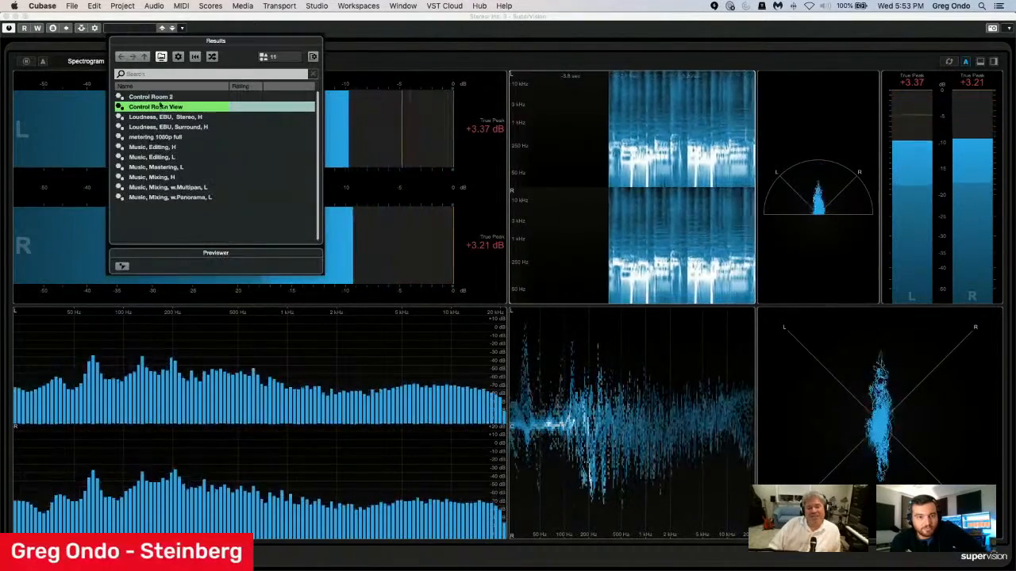
double_click(184, 107)
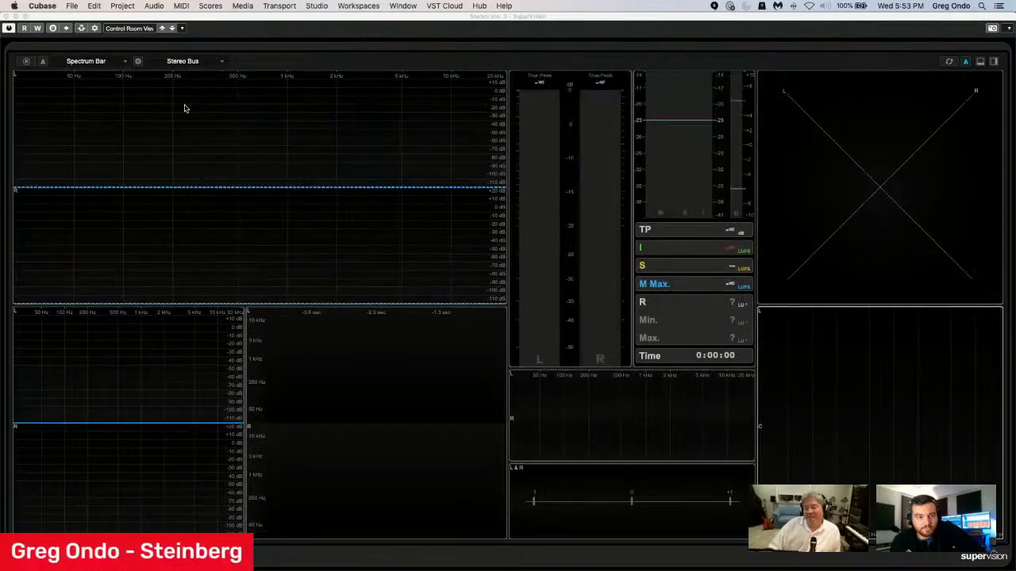
click(127, 29)
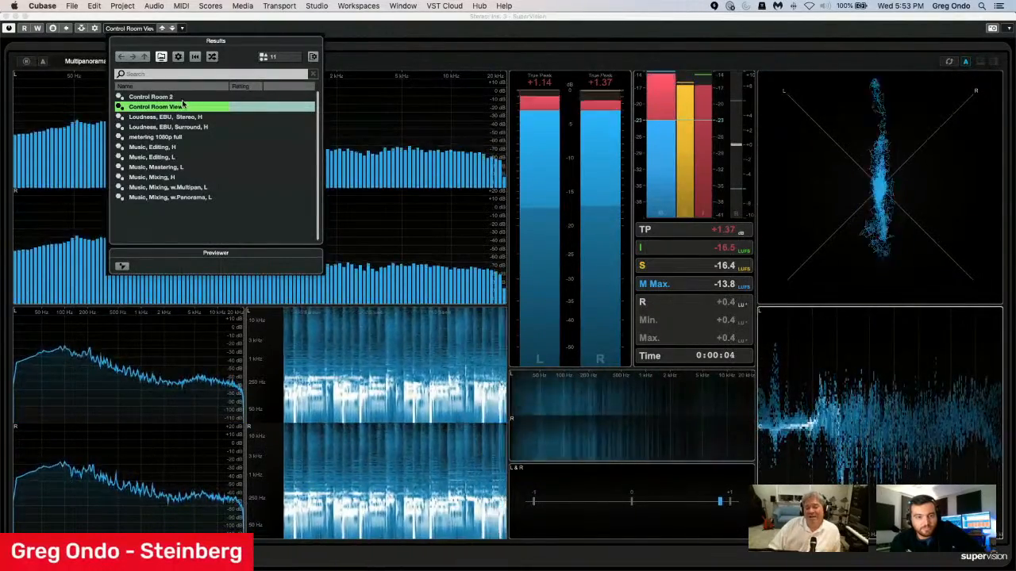
double_click(182, 97)
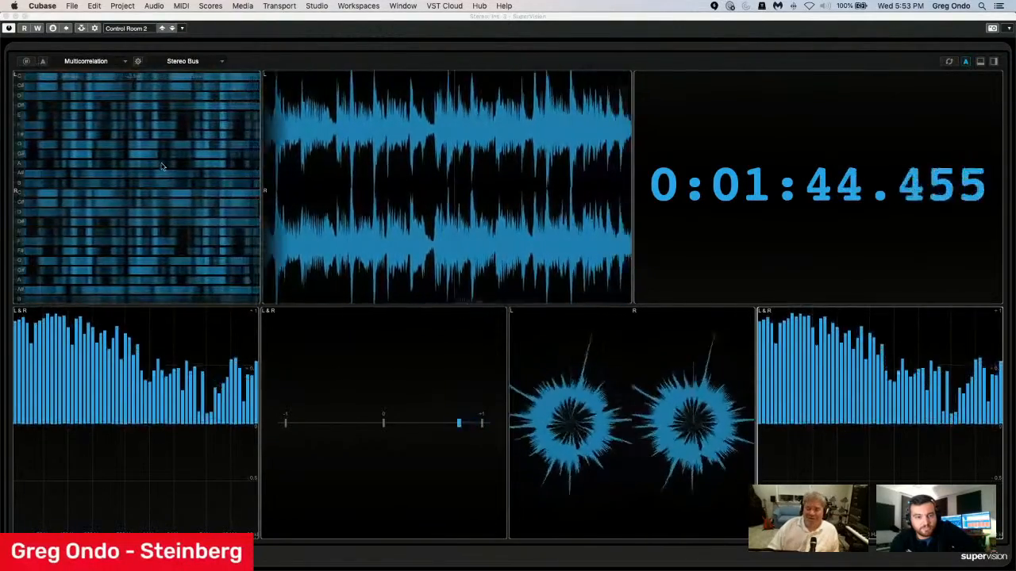
click(5, 15)
key(space)
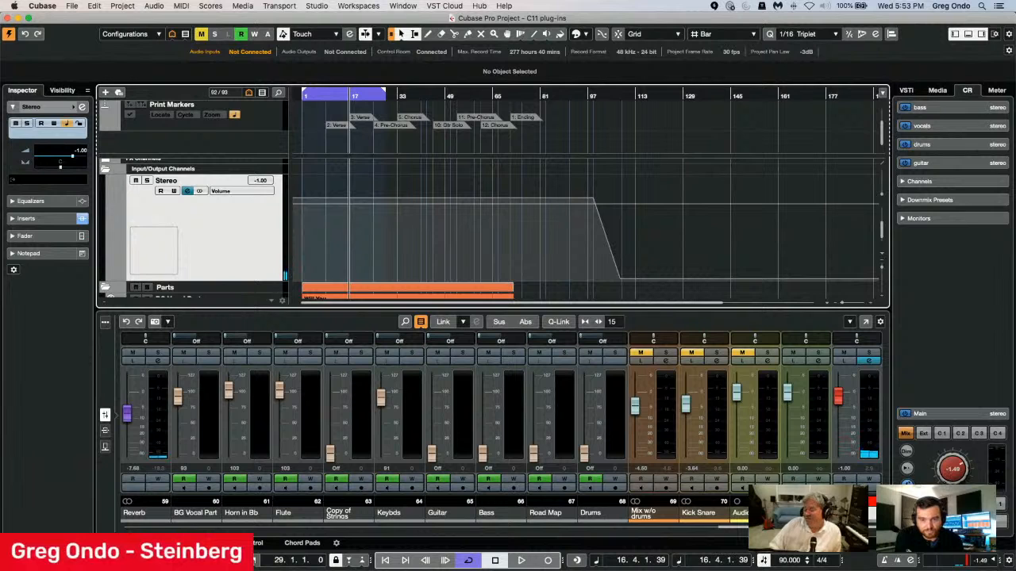
Open the SuperVision insert on the Yamaha HS7 monitor in the Control Room and reposition its window to show more of the meters.
click(961, 270)
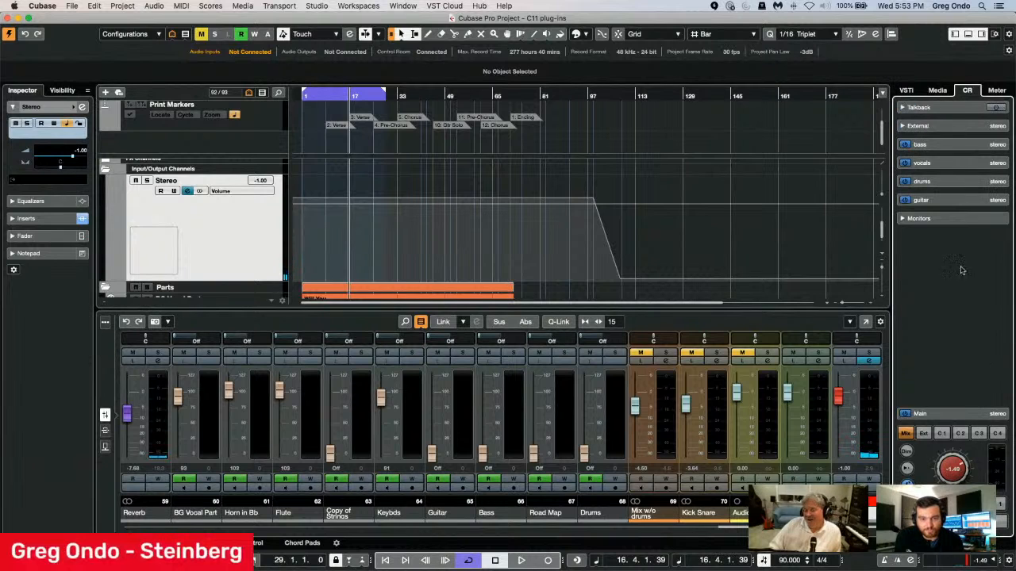
click(938, 219)
click(937, 234)
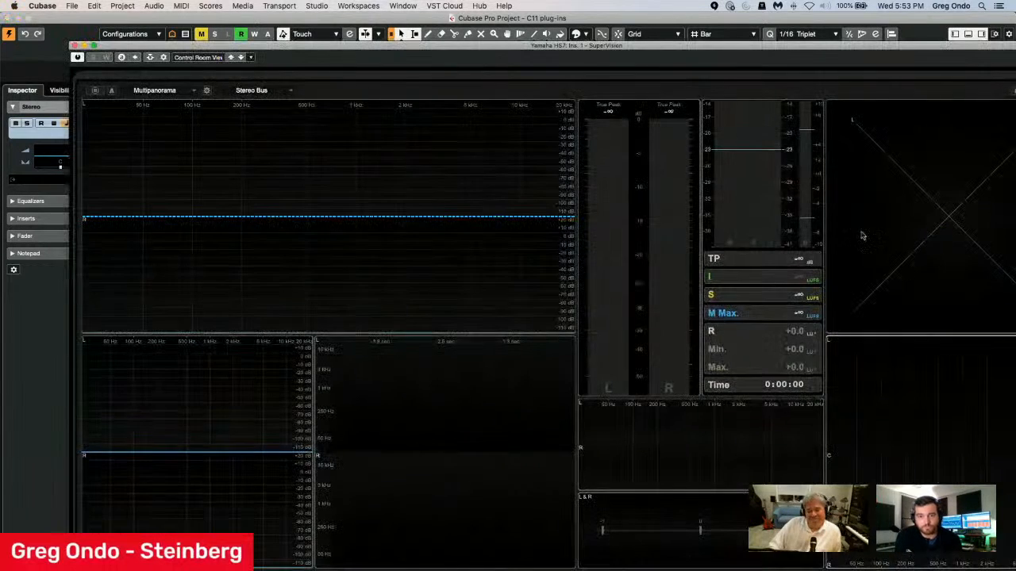
drag(269, 51, 236, 33)
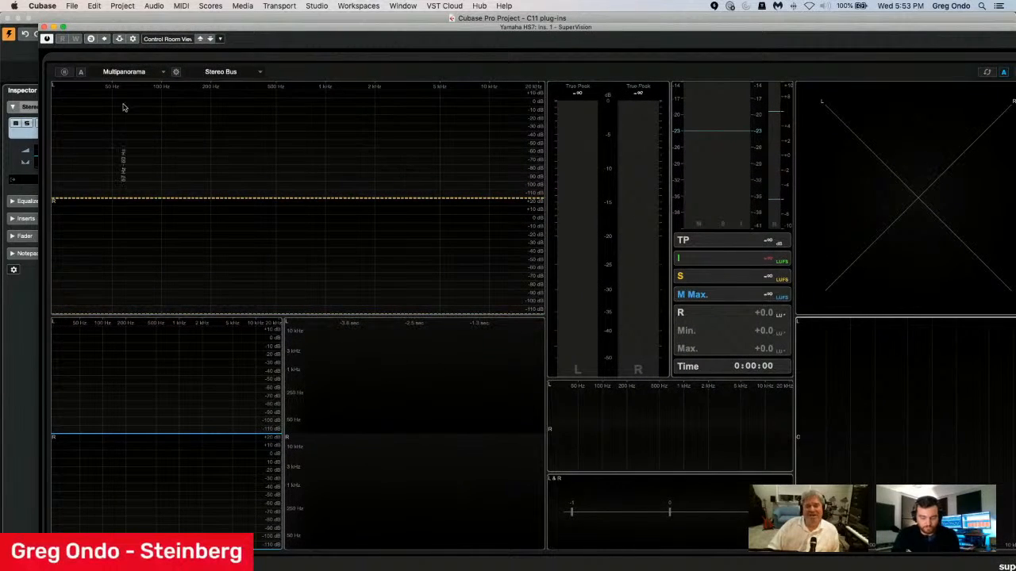
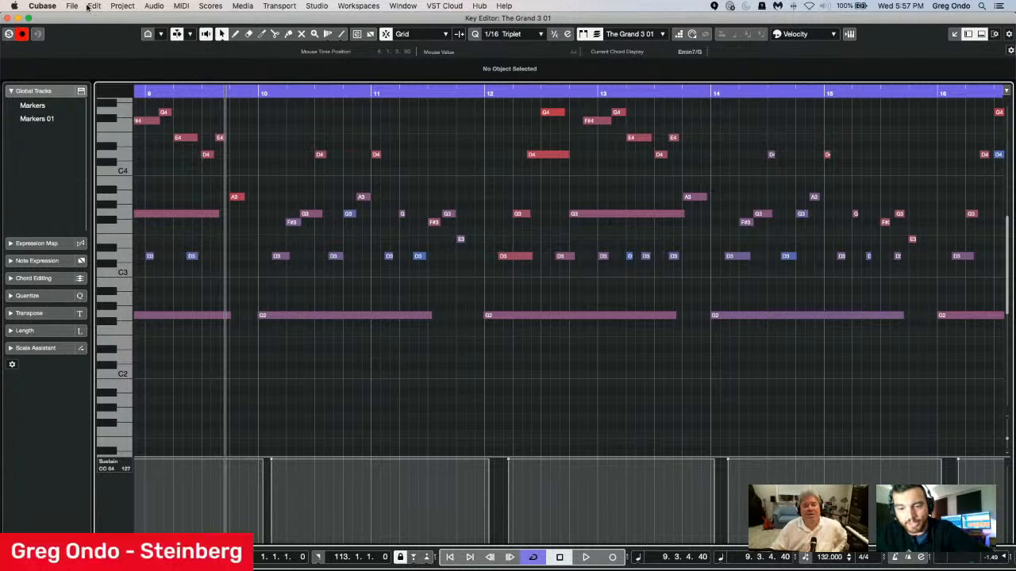
Close the Key Editor and open the Export Audio Mixdown dialog with its Export Queue section expanded.
click(8, 18)
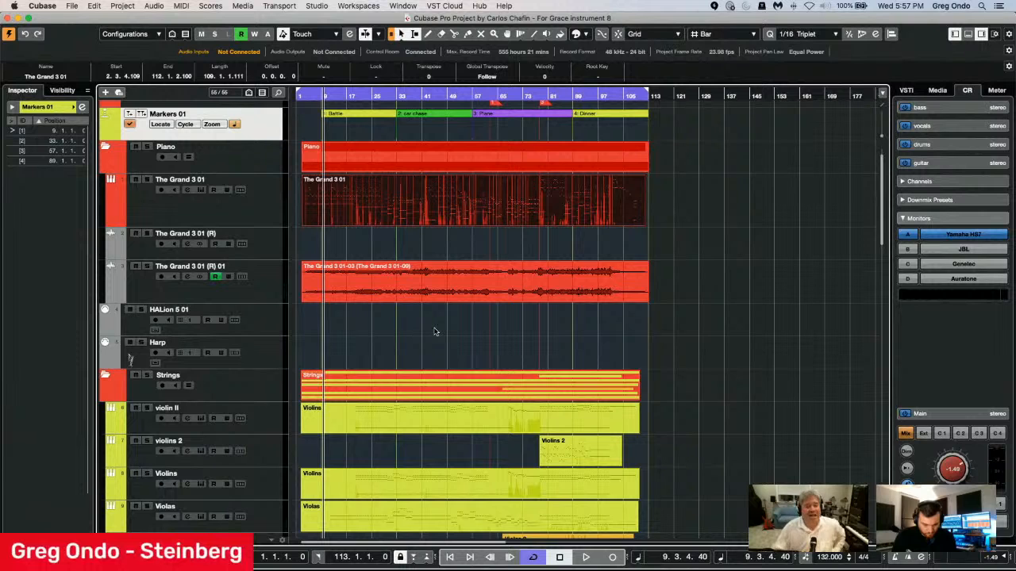
click(69, 6)
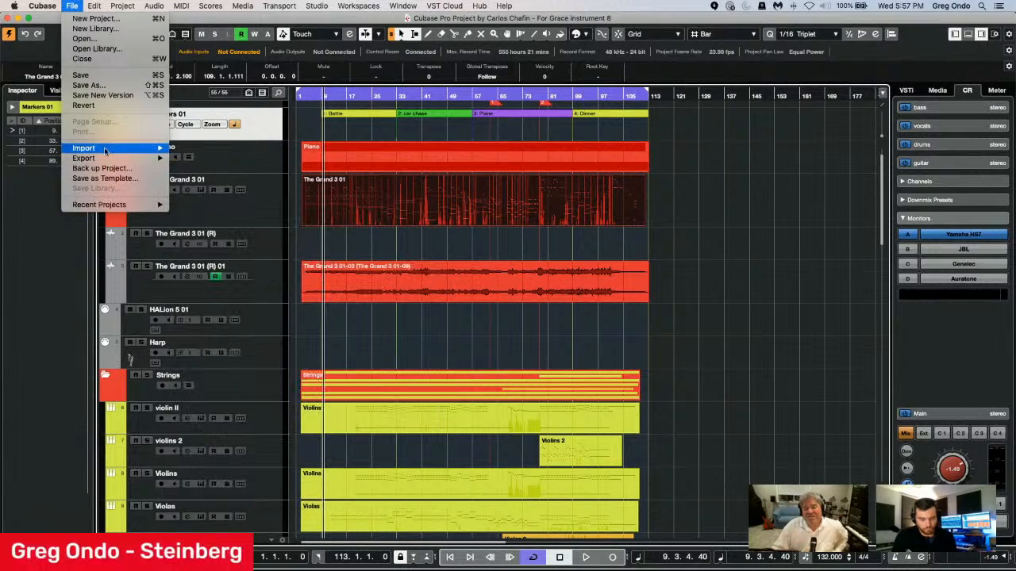
mouse_move(154, 158)
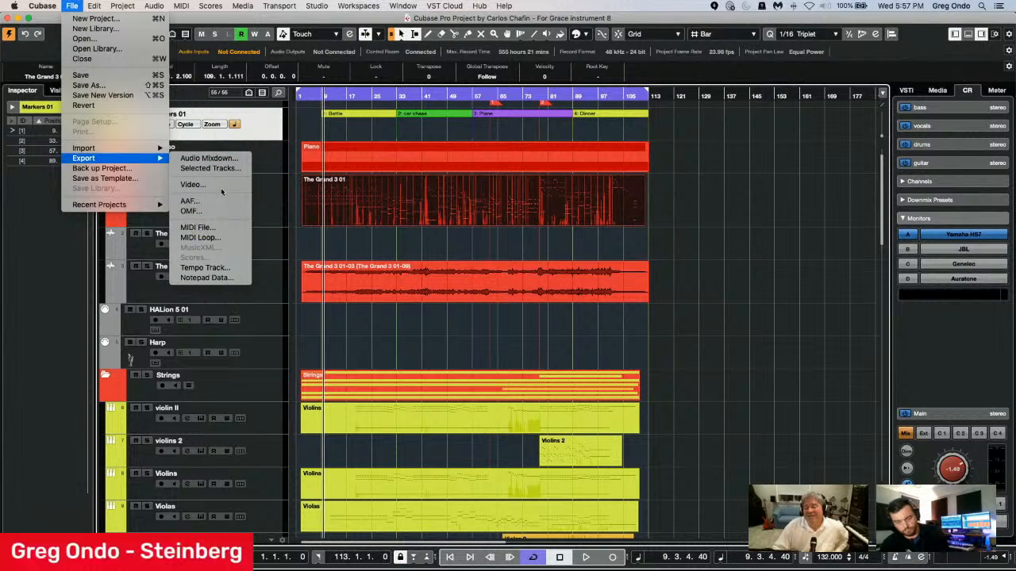
click(222, 160)
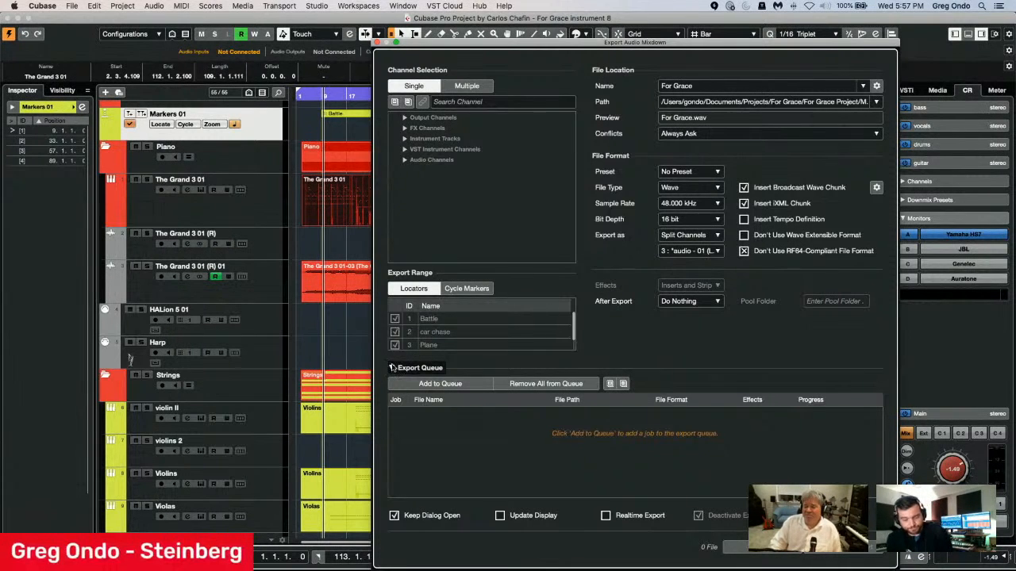
click(392, 368)
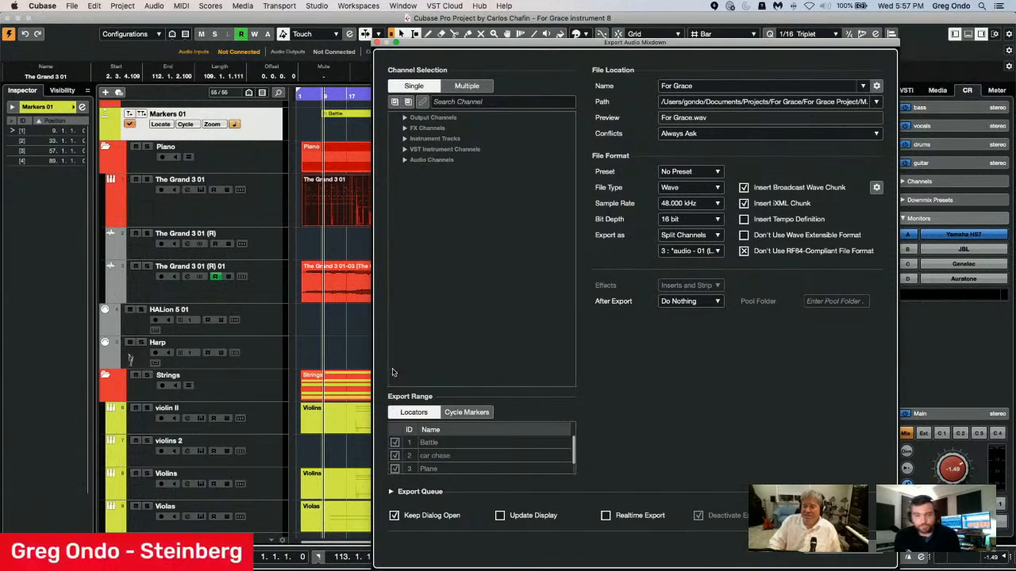
click(400, 491)
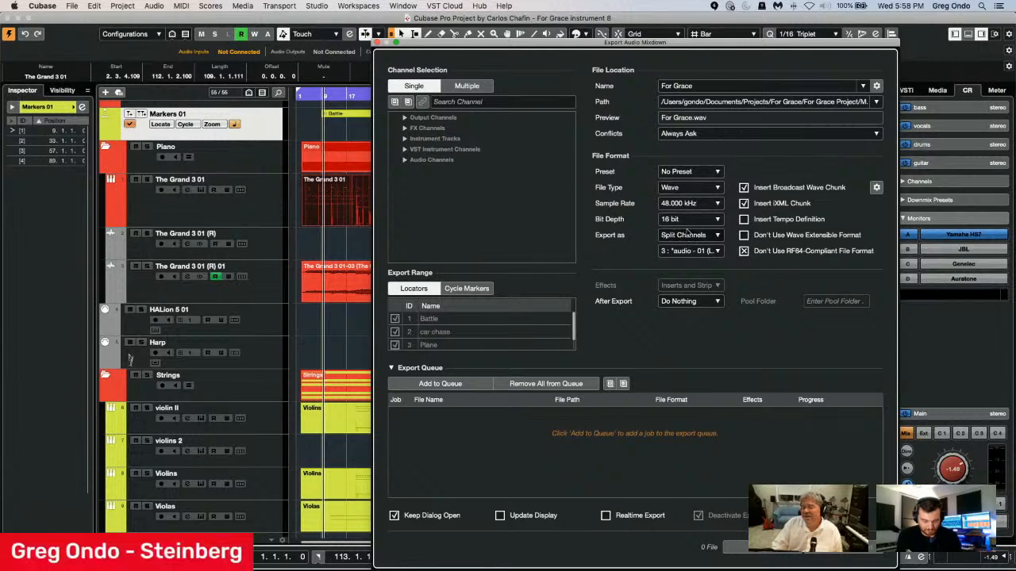
Set the mixdown file type to MPEG 1 Layer 3 and add the job to the export queue.
click(687, 188)
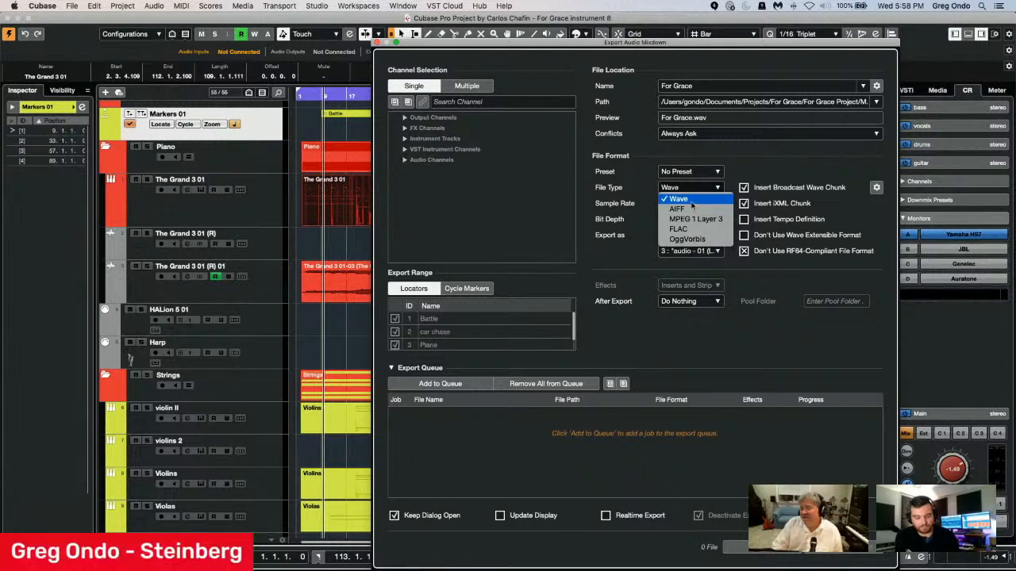
click(695, 218)
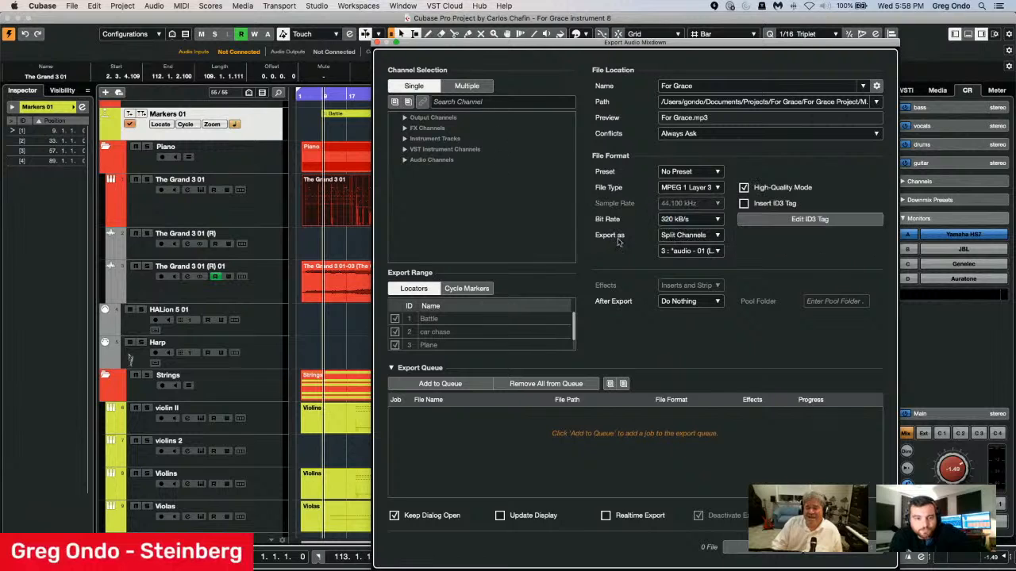
click(443, 384)
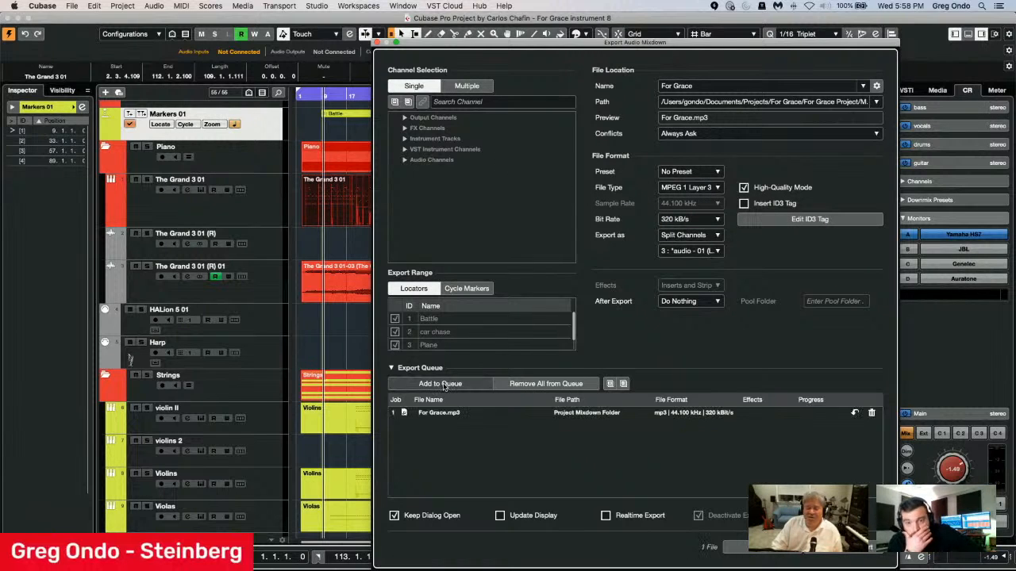
Queue a second mixdown as an interleaved Wave file with a 44.100 kHz sample rate.
click(686, 195)
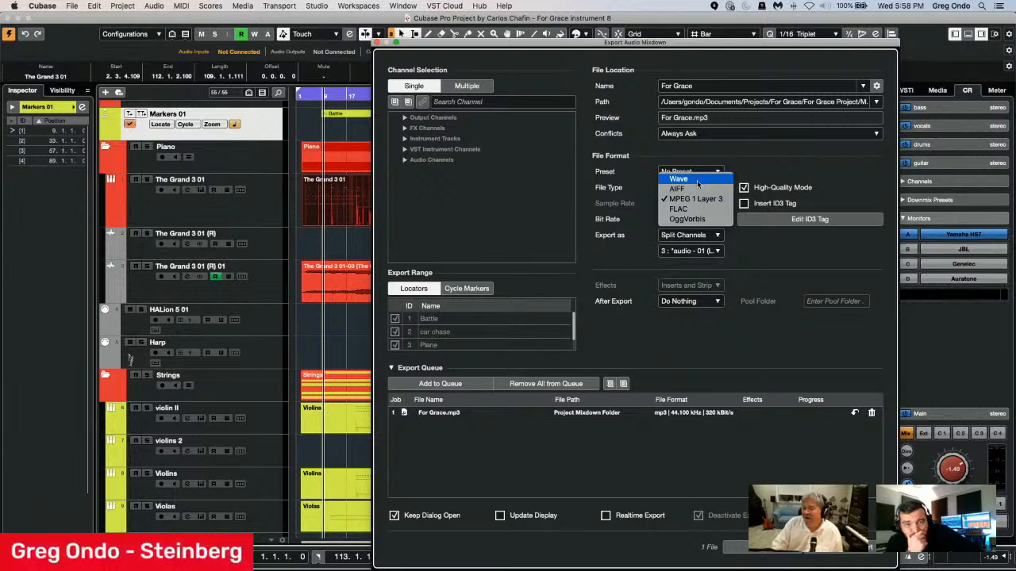
click(698, 180)
click(695, 203)
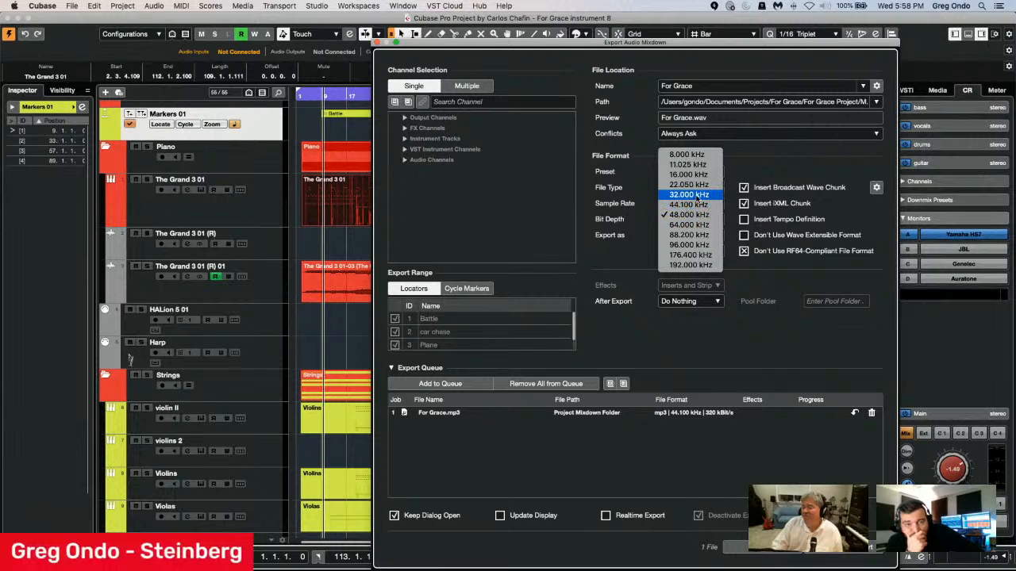
click(696, 205)
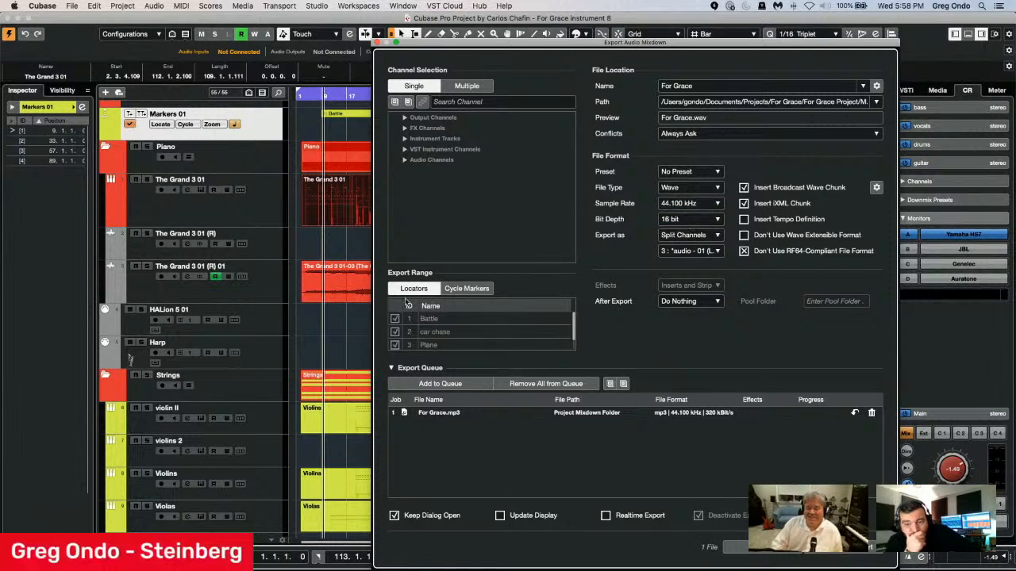
click(689, 237)
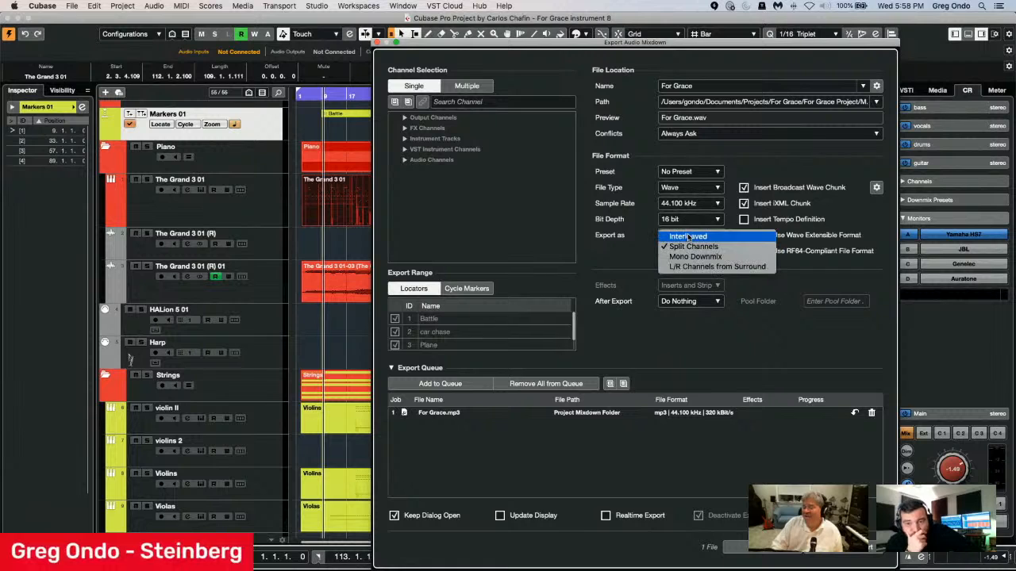
click(687, 238)
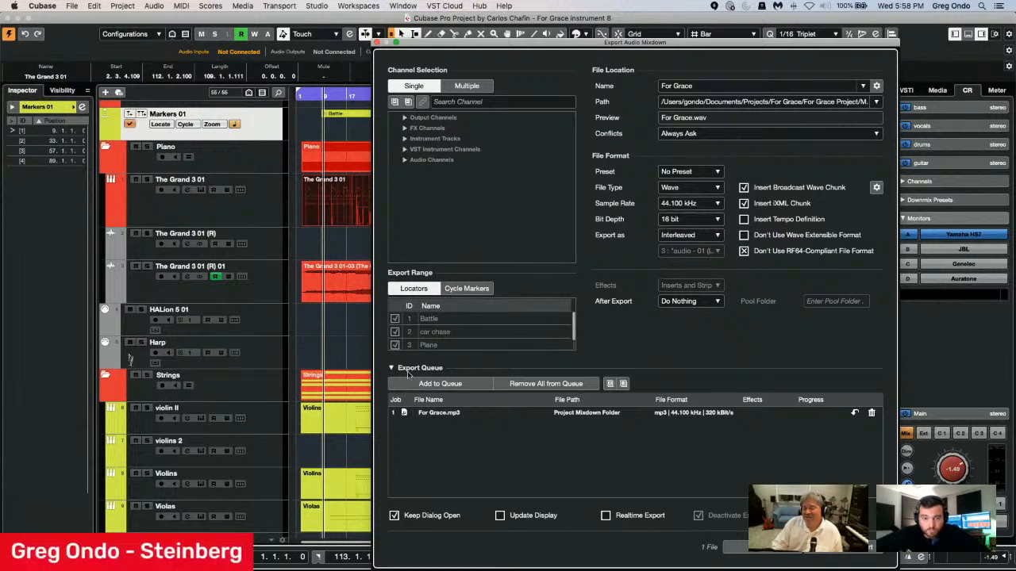
click(440, 384)
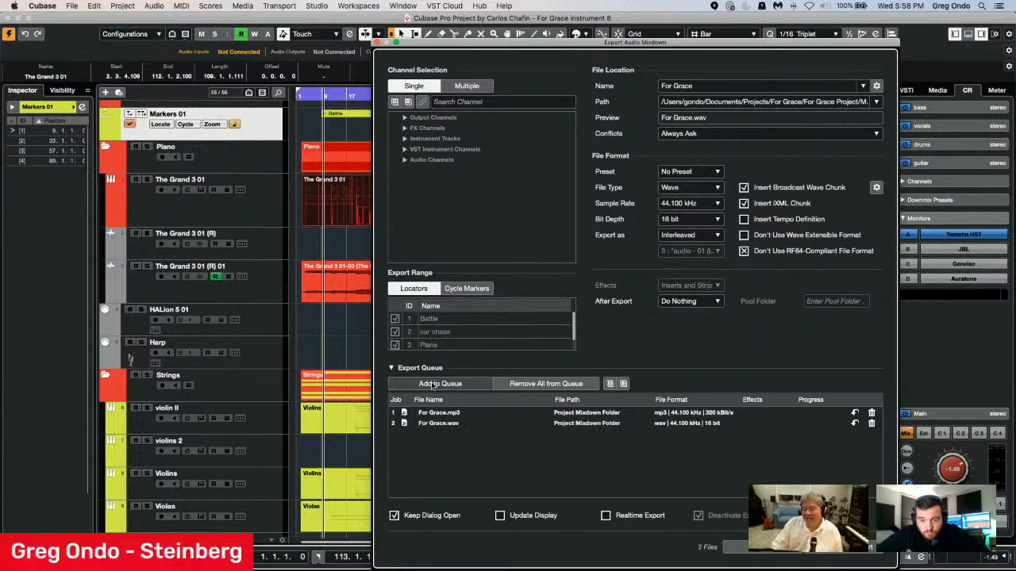
Keep No Preset and queue a third Wave mixdown at 48.000 kHz, 24 bit, exported as Split Channels.
click(682, 169)
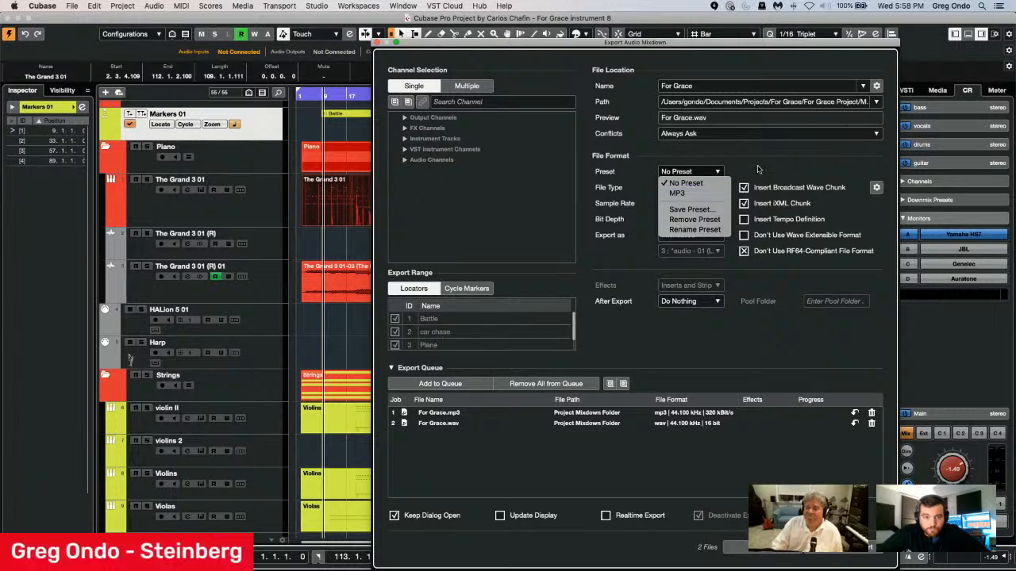
click(663, 182)
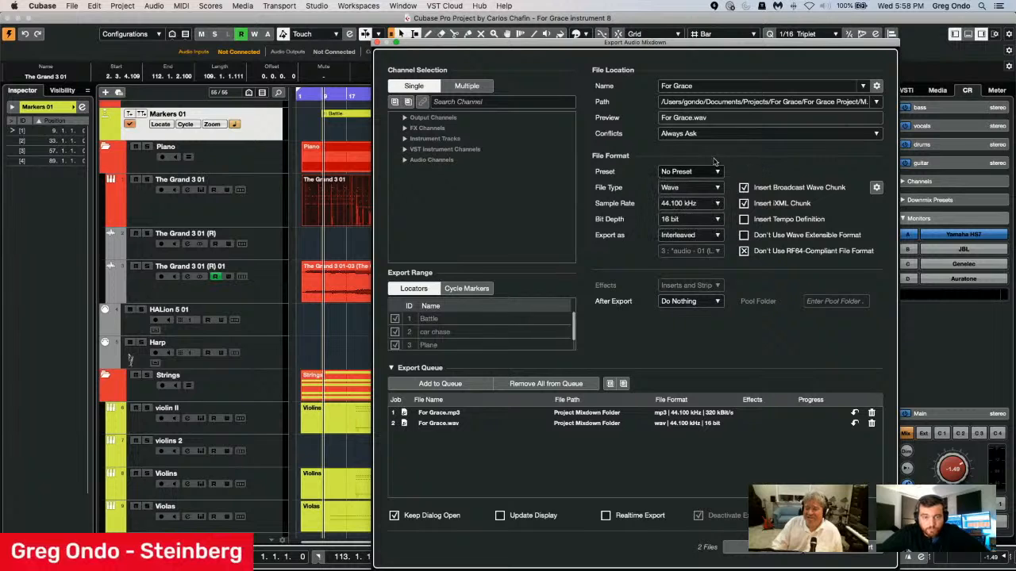
click(687, 204)
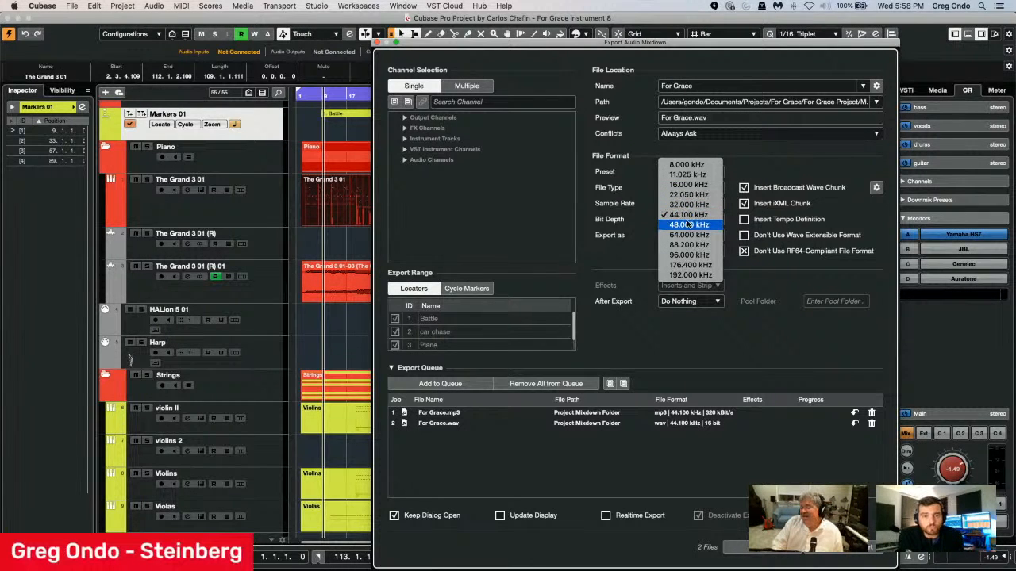
click(688, 225)
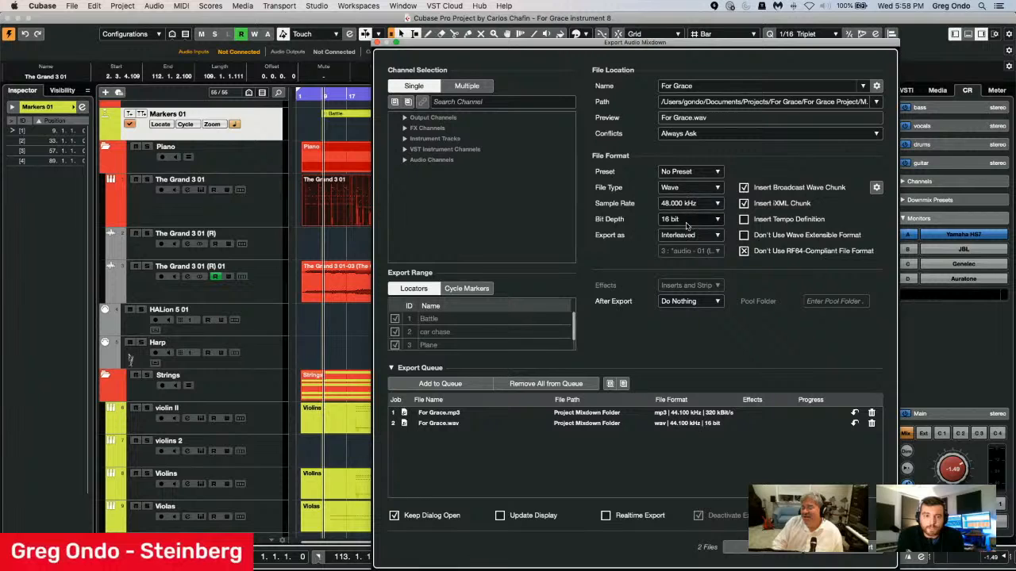
click(688, 220)
click(680, 252)
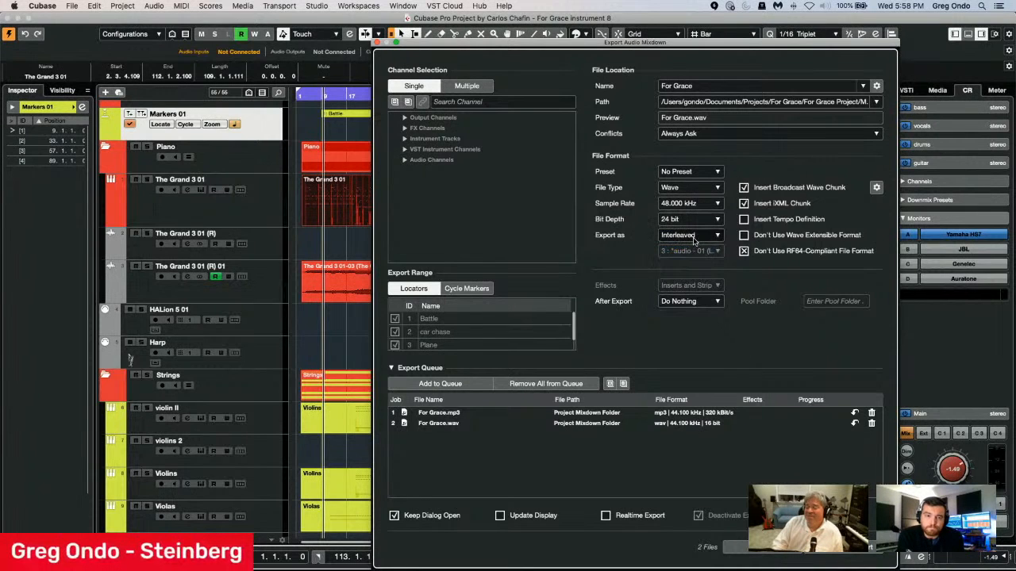
click(693, 237)
click(693, 257)
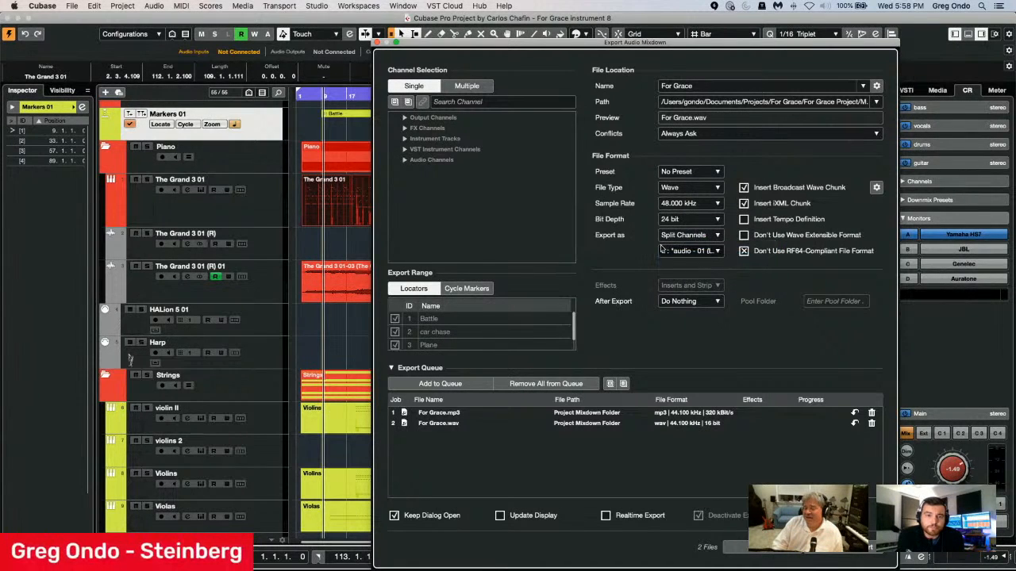
click(457, 384)
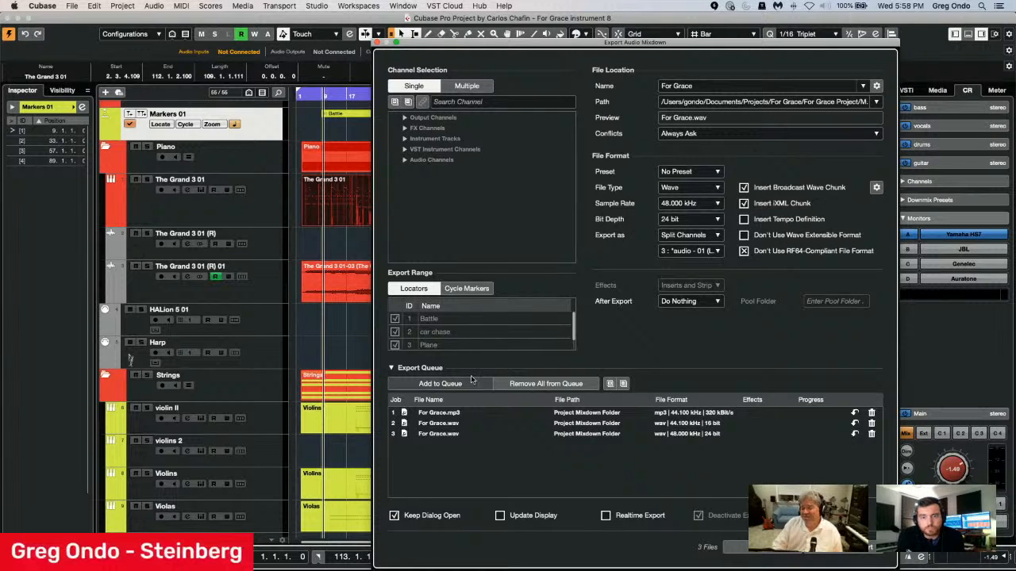
Check the Cycle Markers range, return to Locators, and select all output, FX, instrument, VST instrument and audio channels for multiple-channel export.
click(467, 288)
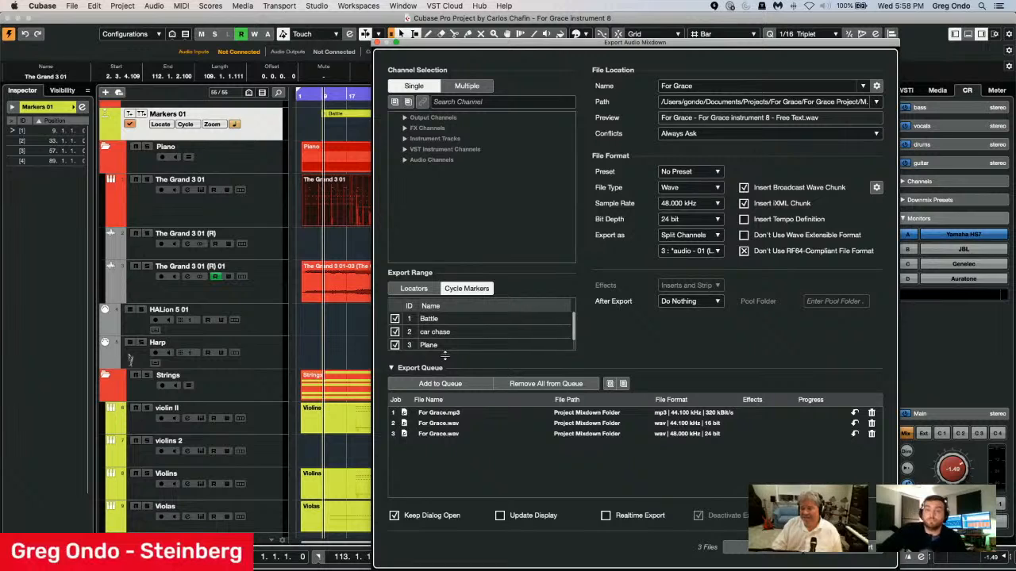
click(413, 288)
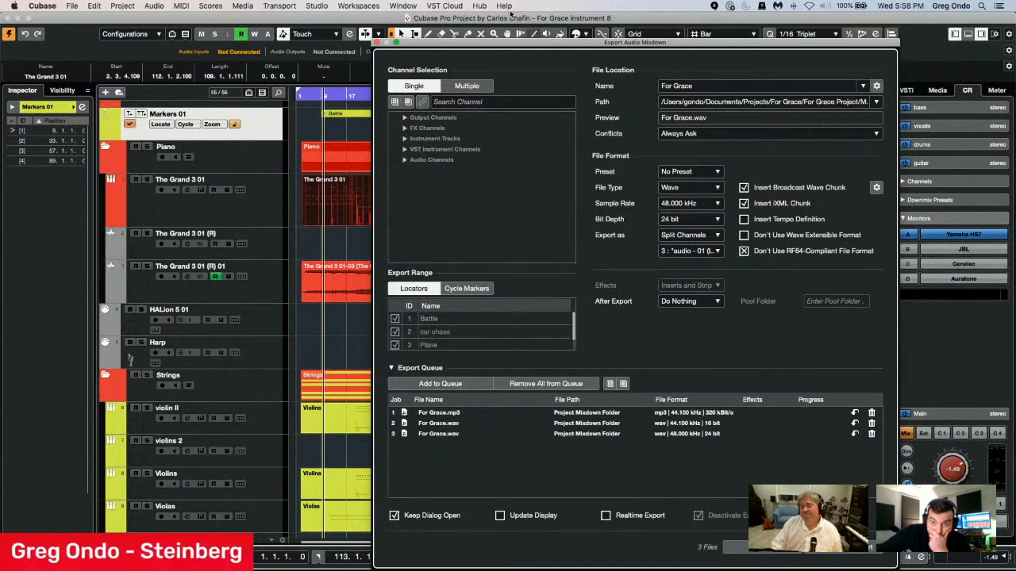
click(467, 86)
click(394, 118)
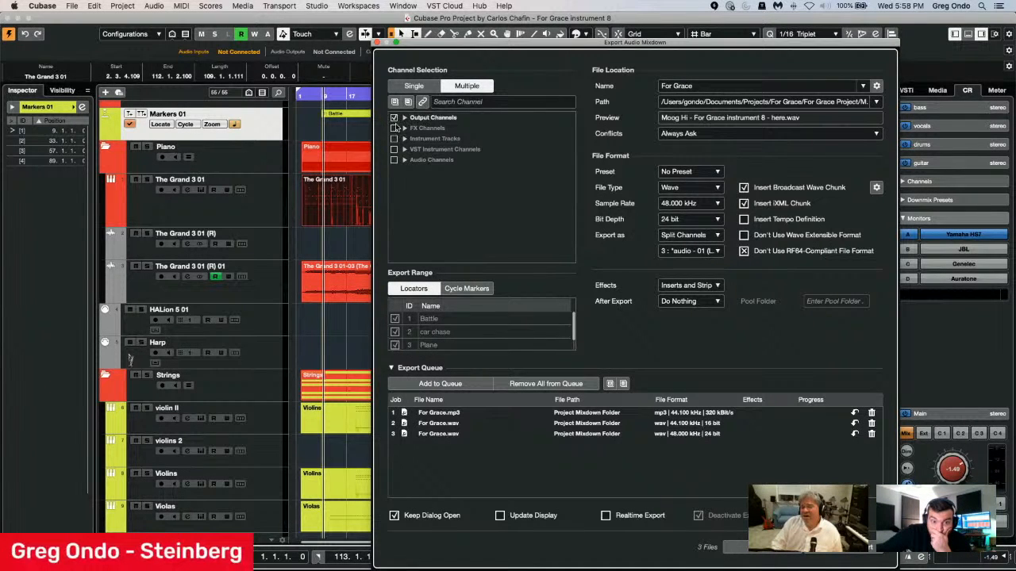
click(394, 128)
click(393, 139)
click(393, 149)
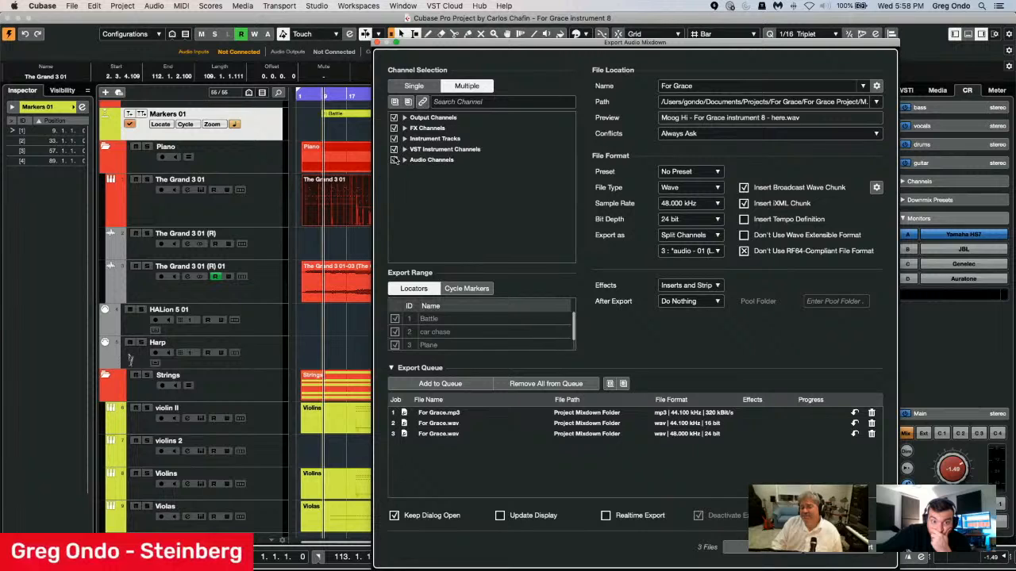
click(394, 159)
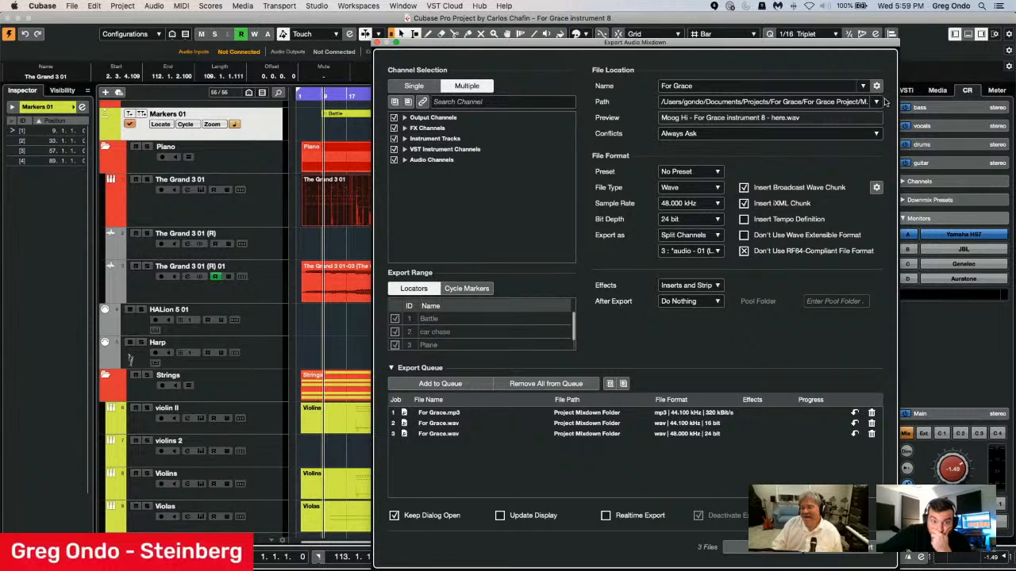
Review the channel batch naming scheme and the available export path options.
click(877, 85)
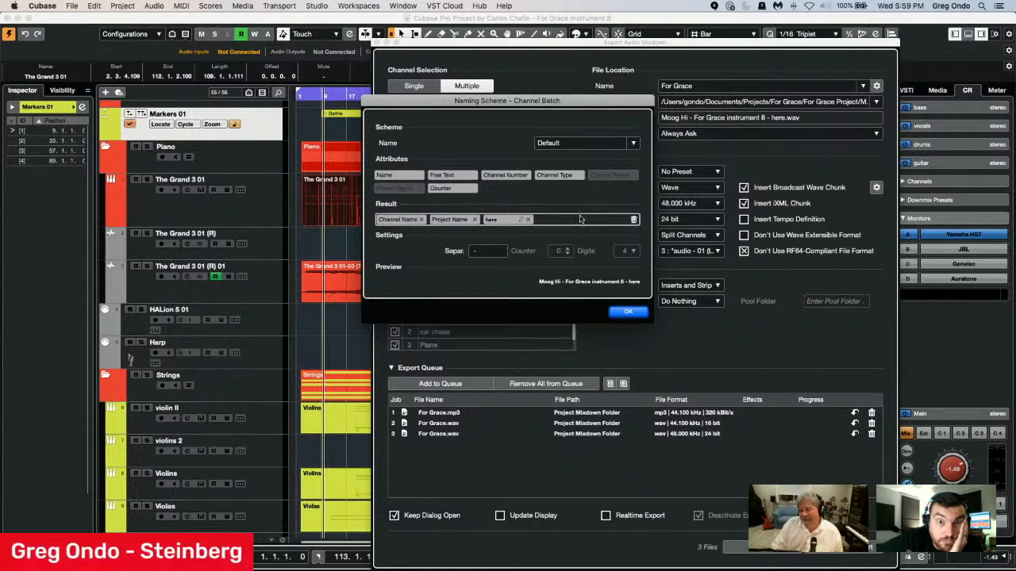
click(643, 312)
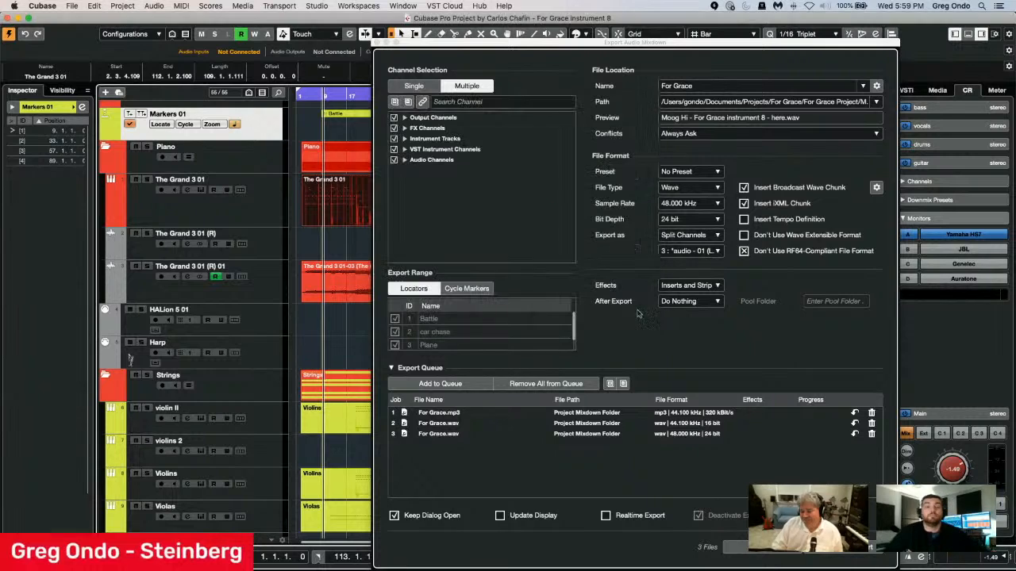
click(877, 103)
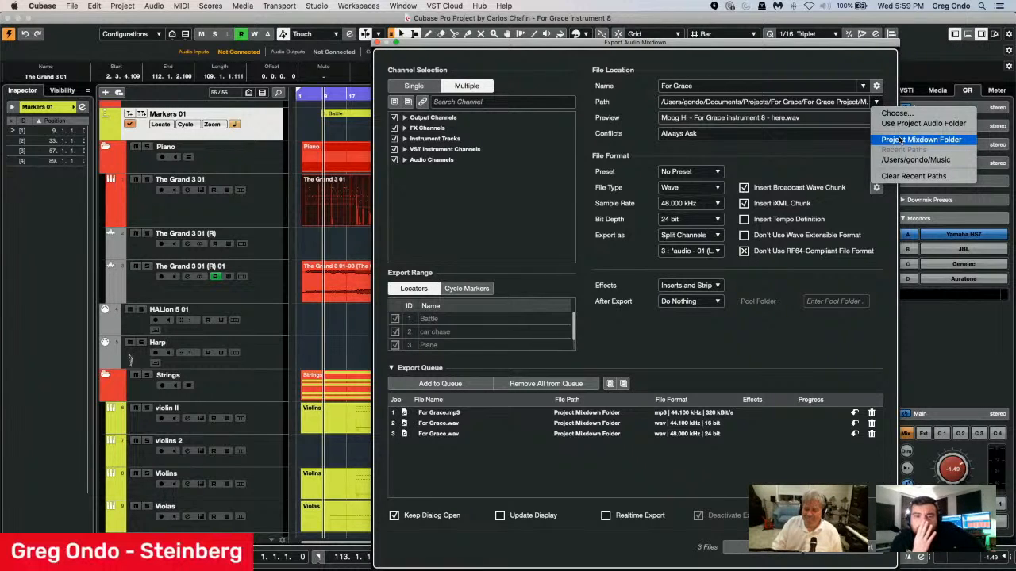
click(781, 155)
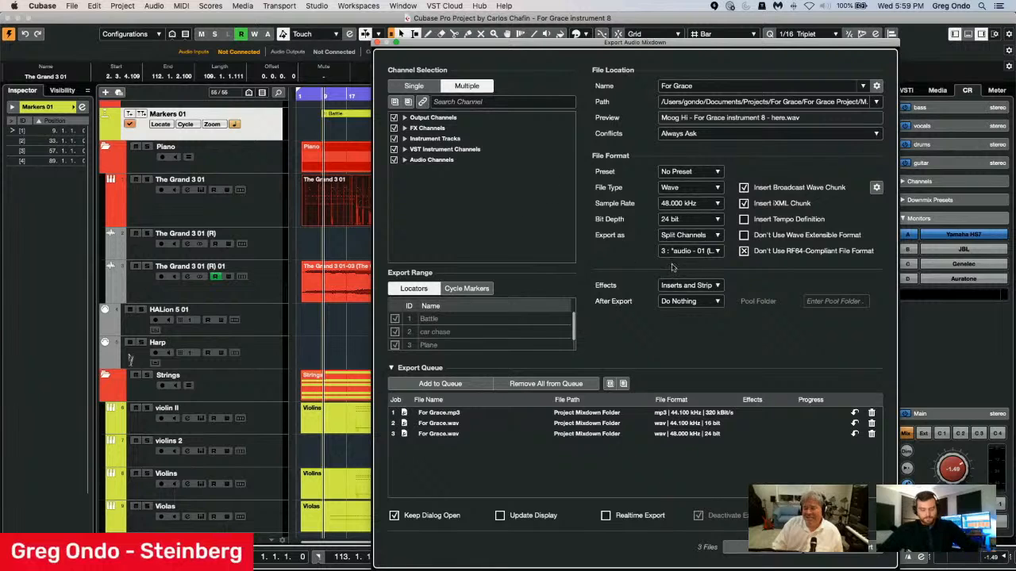
Set the export effects to Disabled (DRY) and expand the output, audio, VST instrument and instrument channel groups.
click(687, 285)
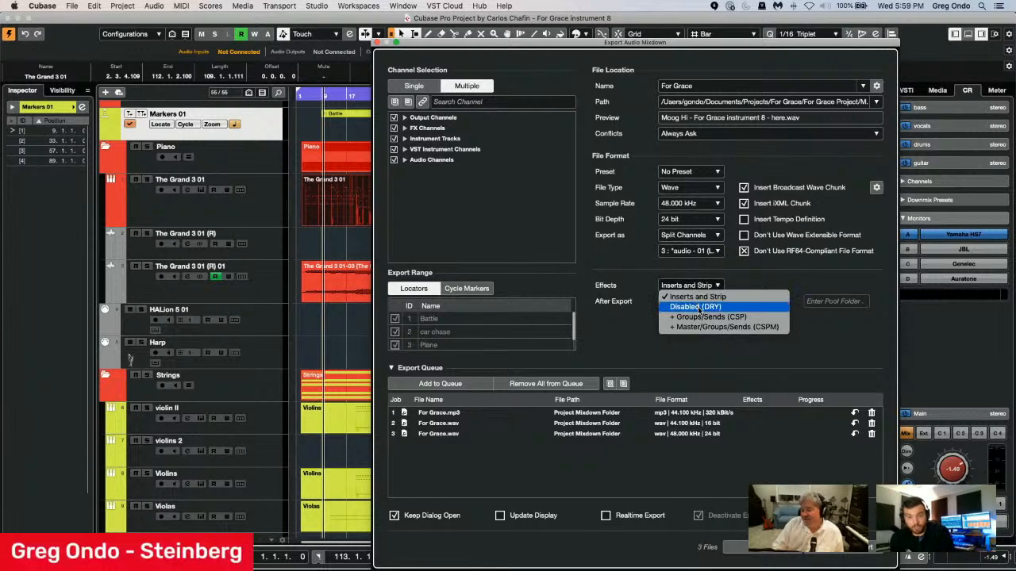
click(695, 307)
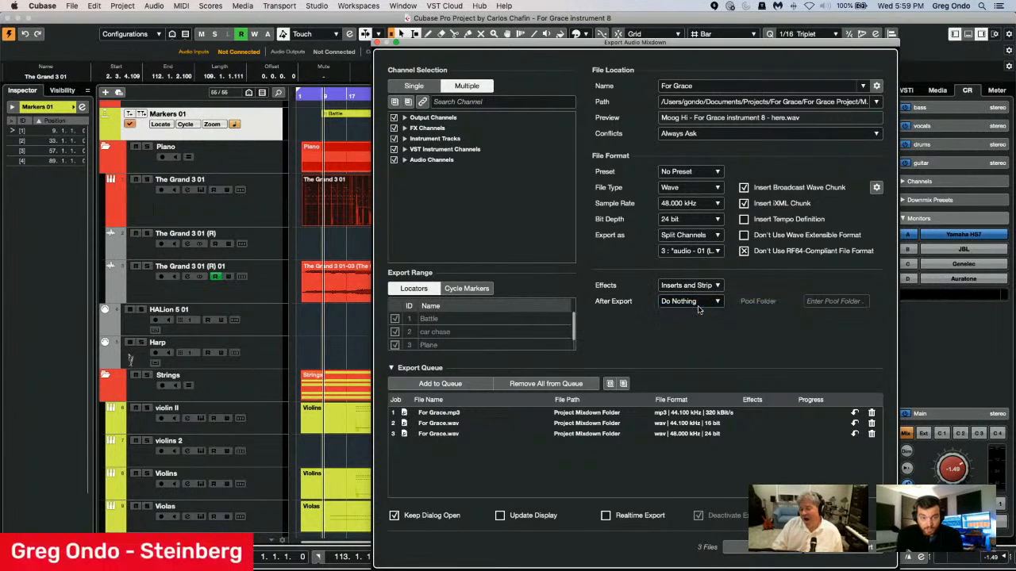
click(405, 117)
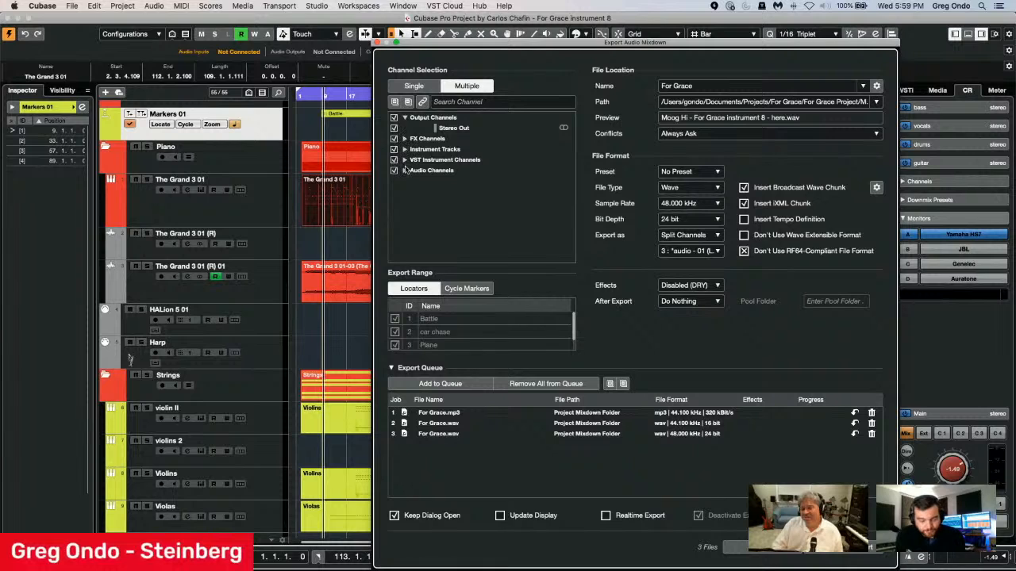
click(405, 171)
click(404, 160)
click(405, 149)
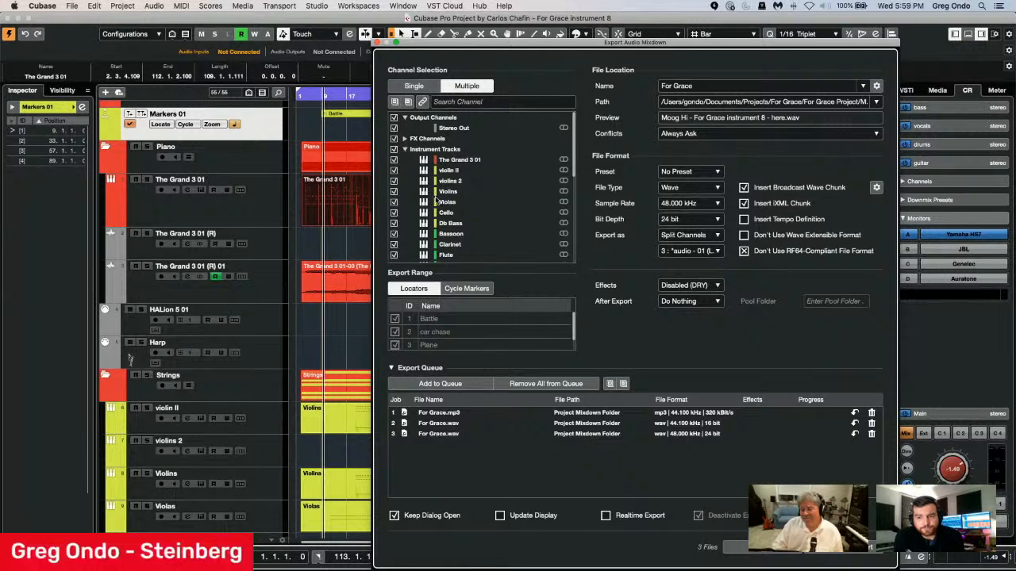
Add the dry channel batch to the export queue, and queue the same channels again with the effects set to + Groups/Sends (CSP).
click(440, 384)
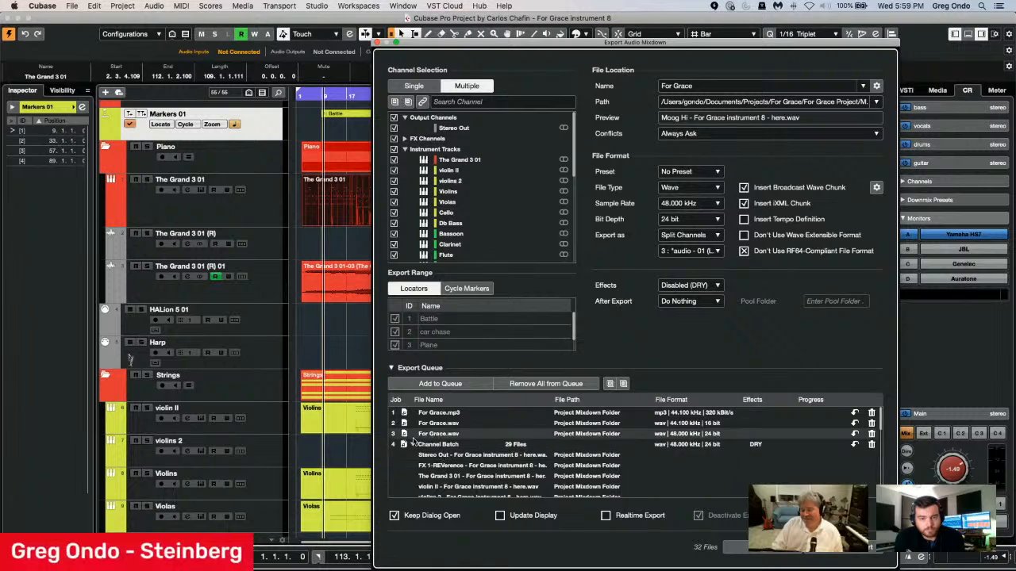
click(696, 286)
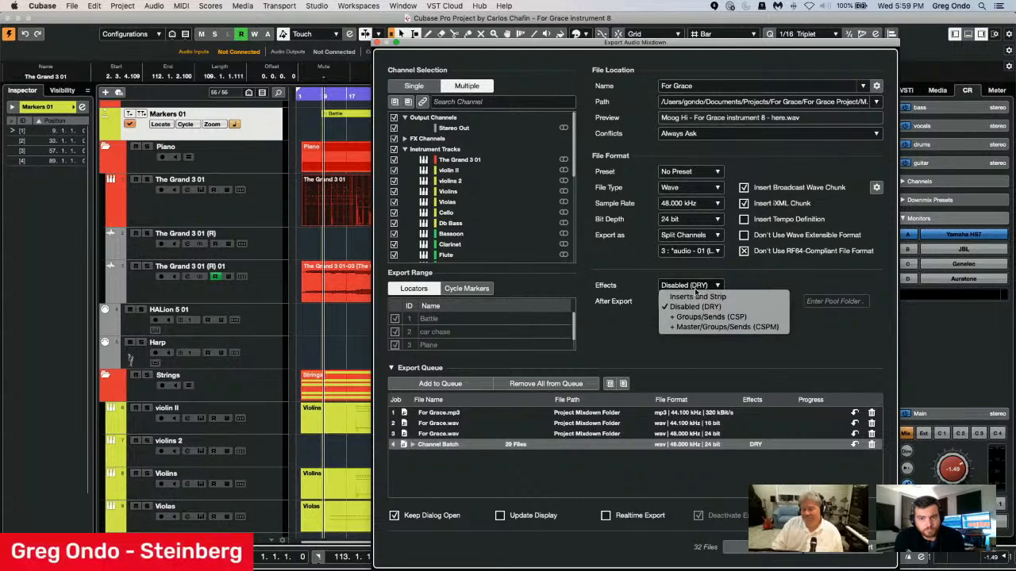
click(739, 317)
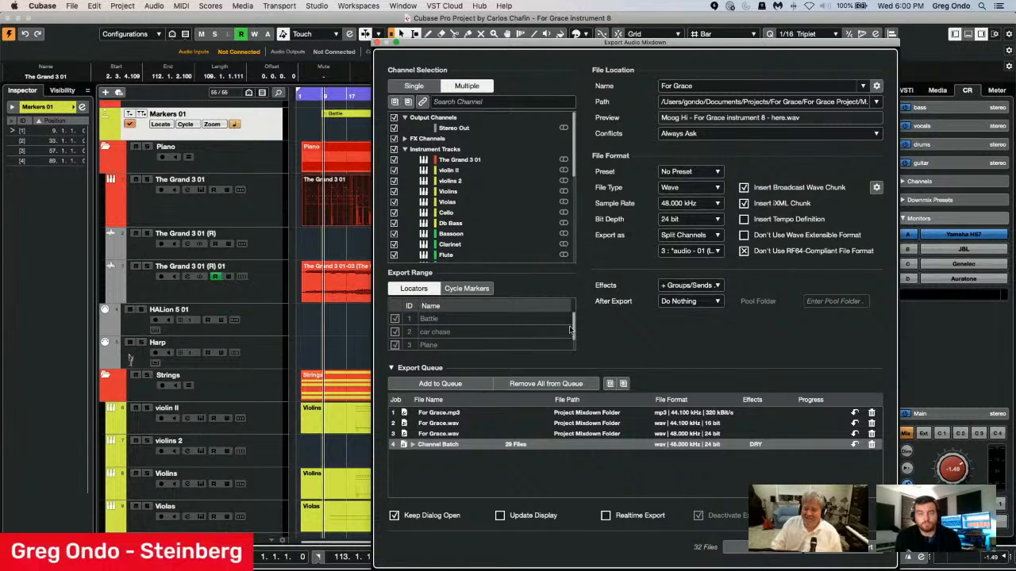
click(700, 287)
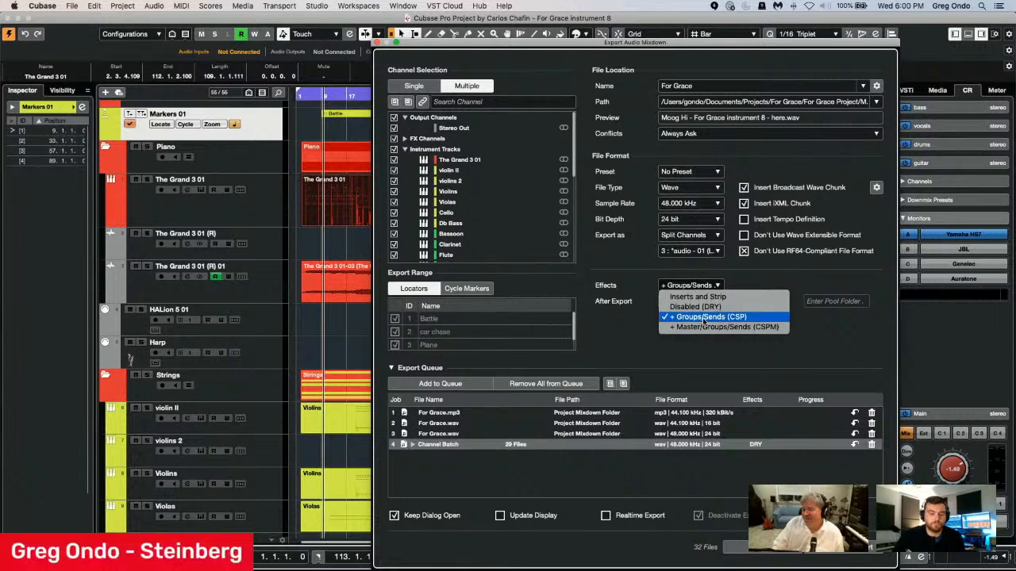
click(703, 317)
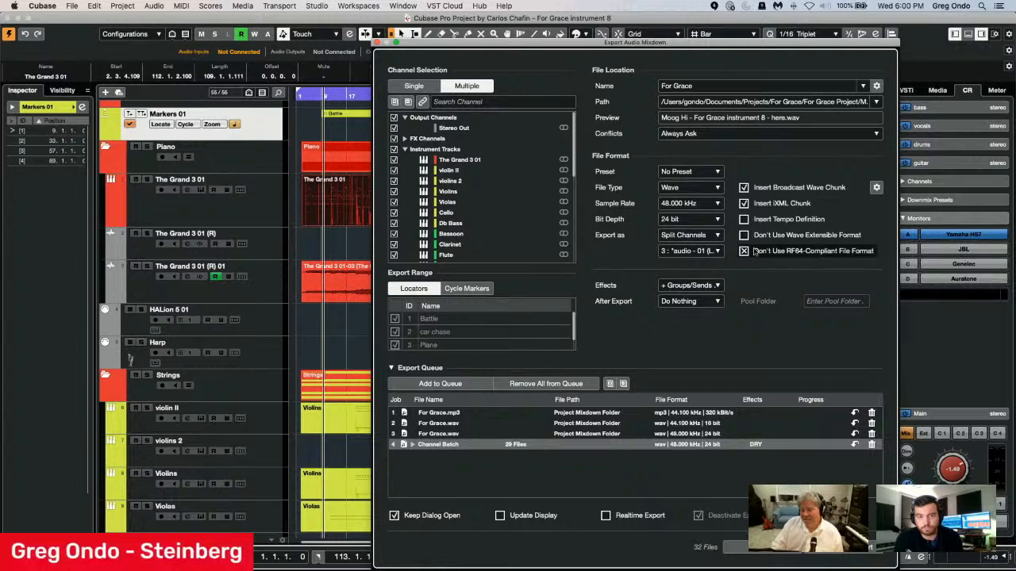
click(437, 385)
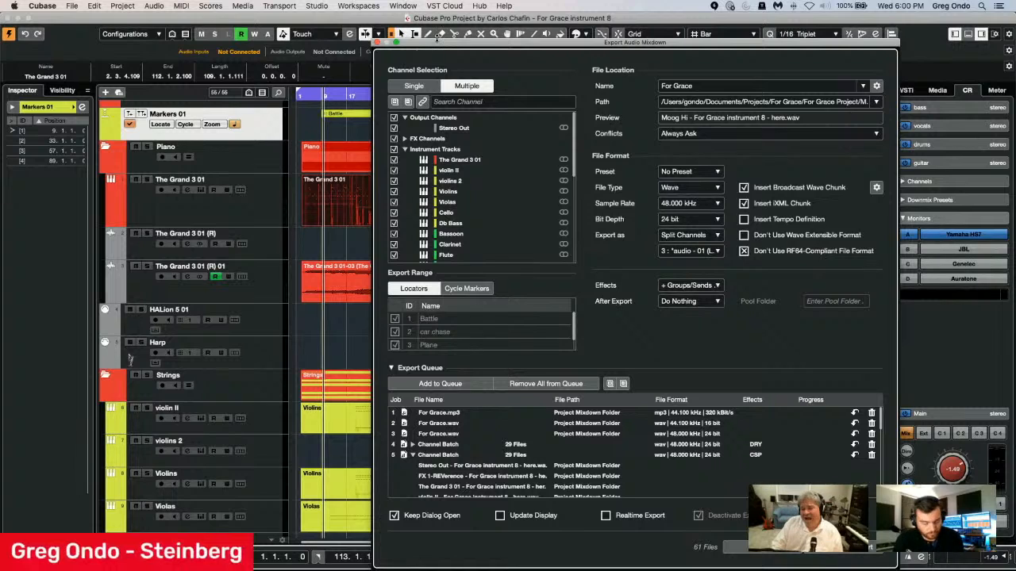
Apply the Select Tracks with Events preset in the Project Logical Editor to select the tracks containing events, and close the editor.
drag(433, 47, 546, 49)
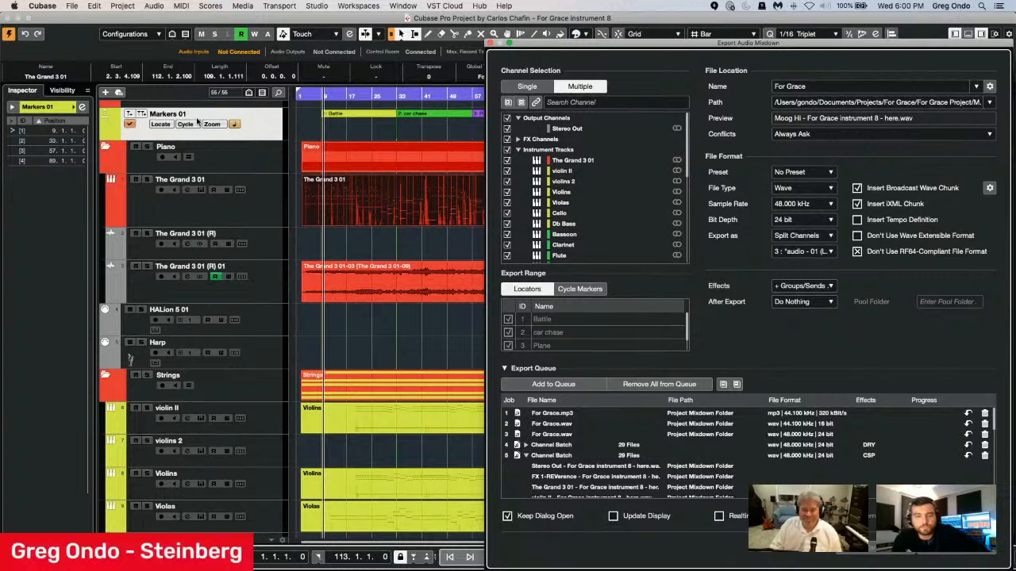
click(123, 6)
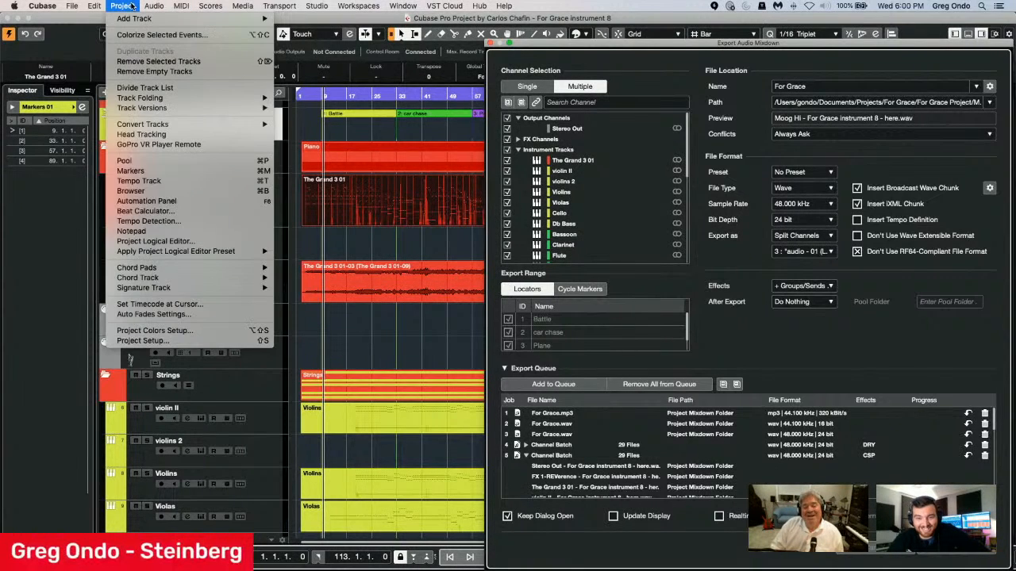
click(183, 246)
click(355, 209)
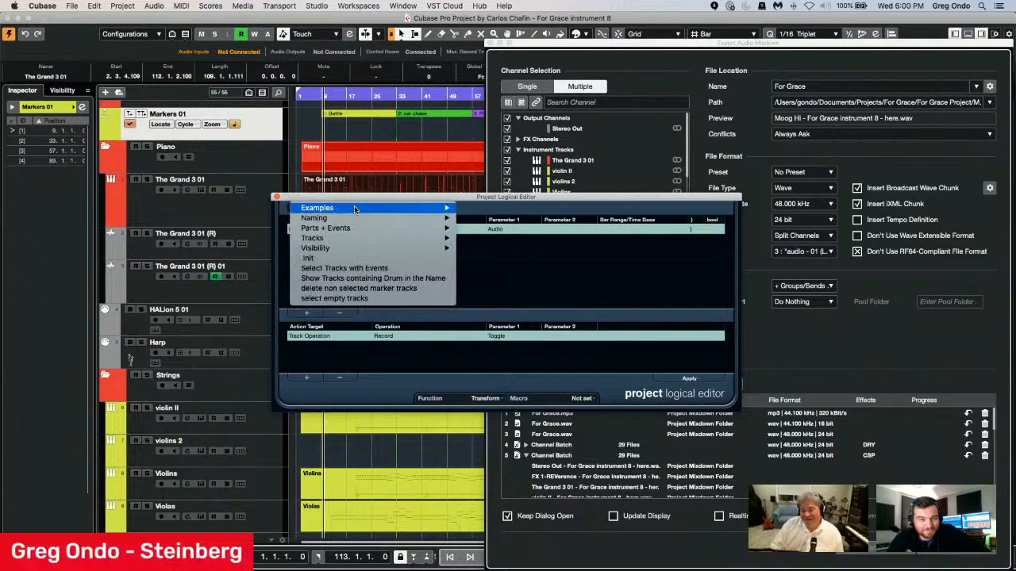
click(344, 268)
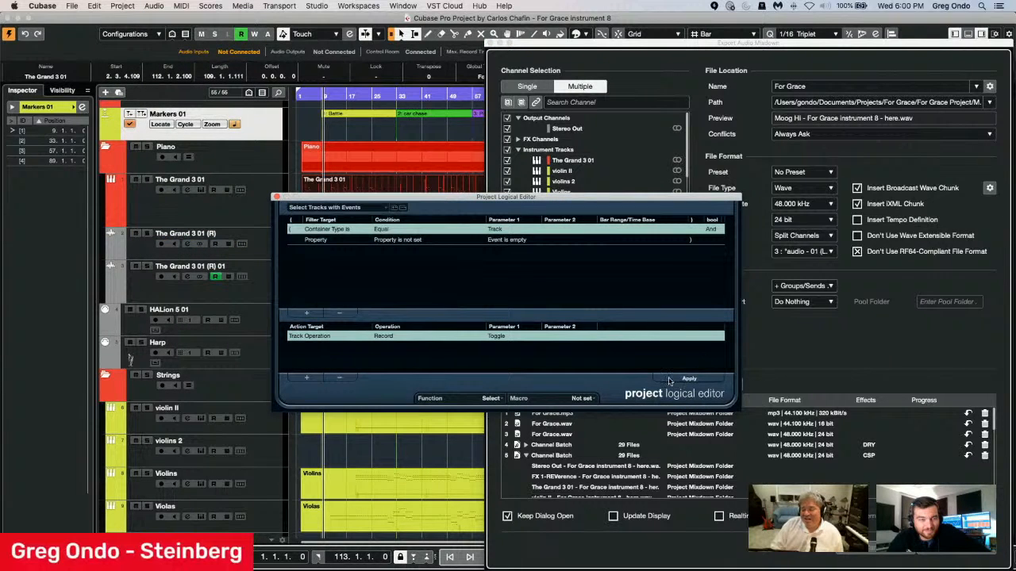
click(687, 380)
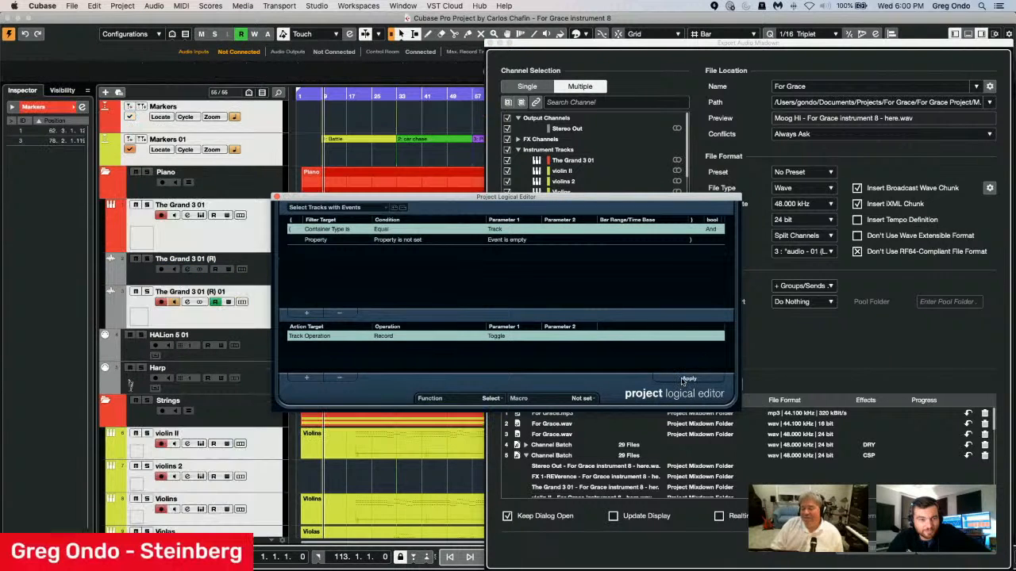
click(277, 196)
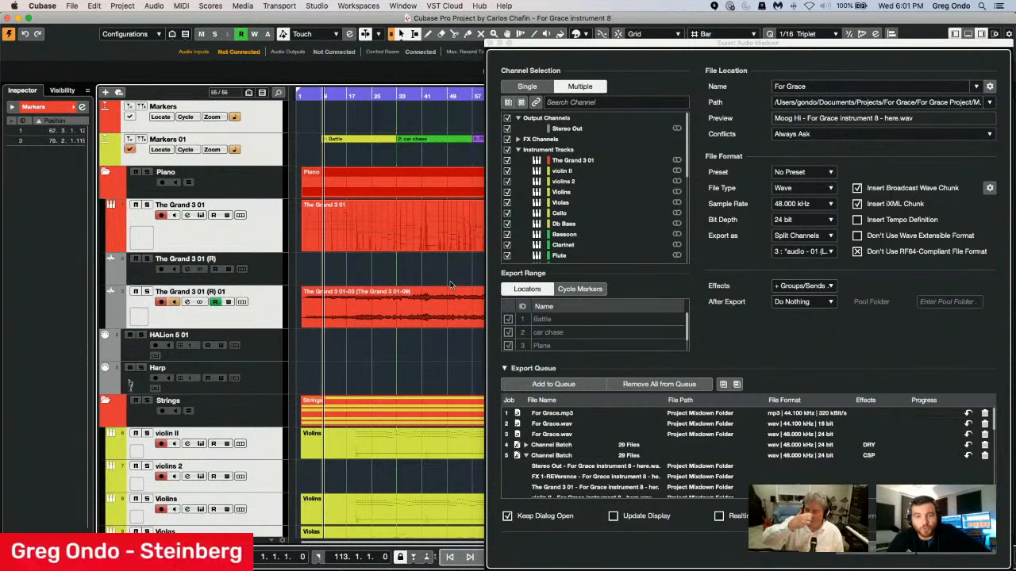
Link the export channel selection to the selected project tracks, queue them as another channel batch, and collapse the expanded batches in the queue.
click(536, 104)
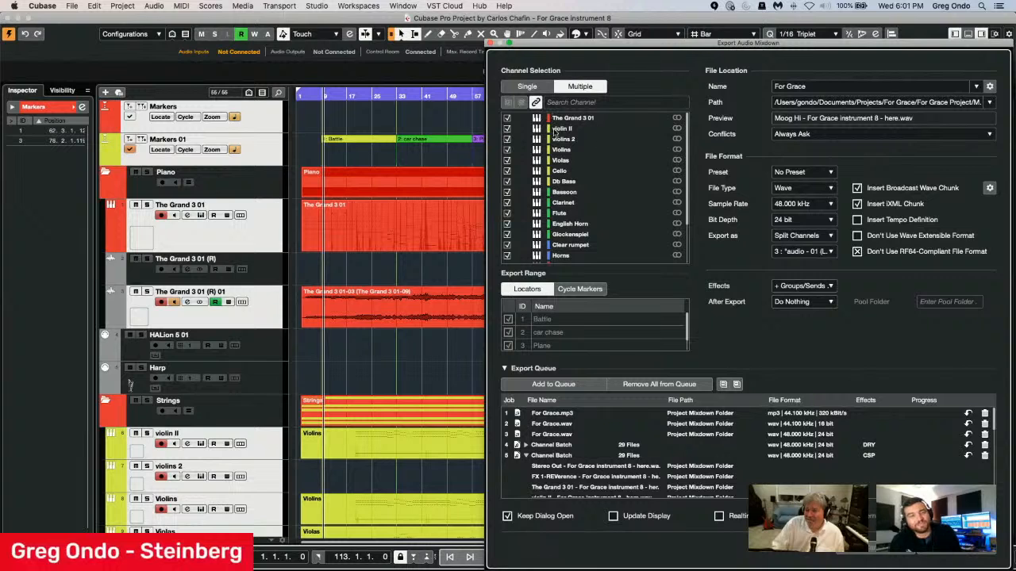
click(526, 457)
click(553, 384)
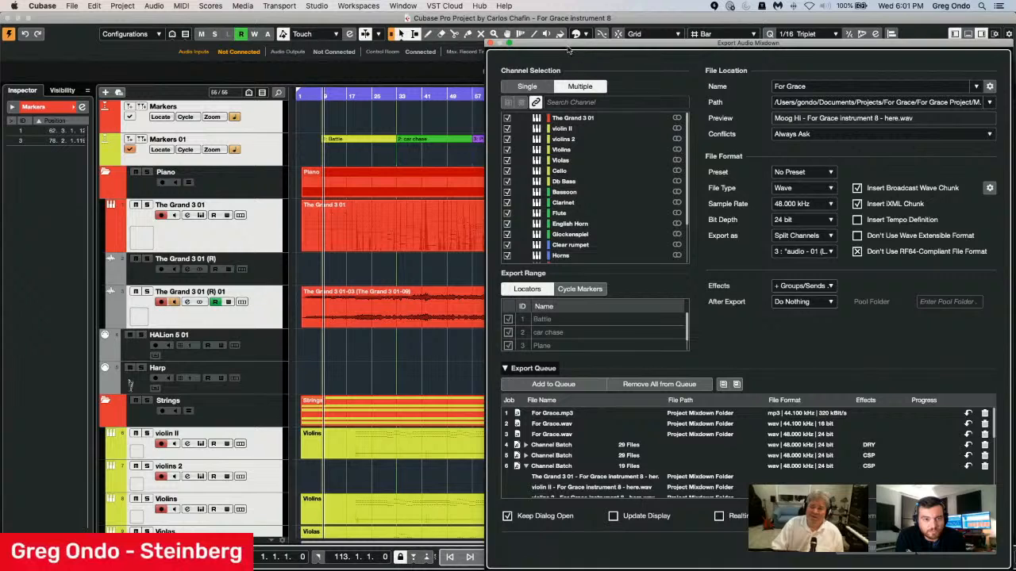
drag(600, 44, 427, 17)
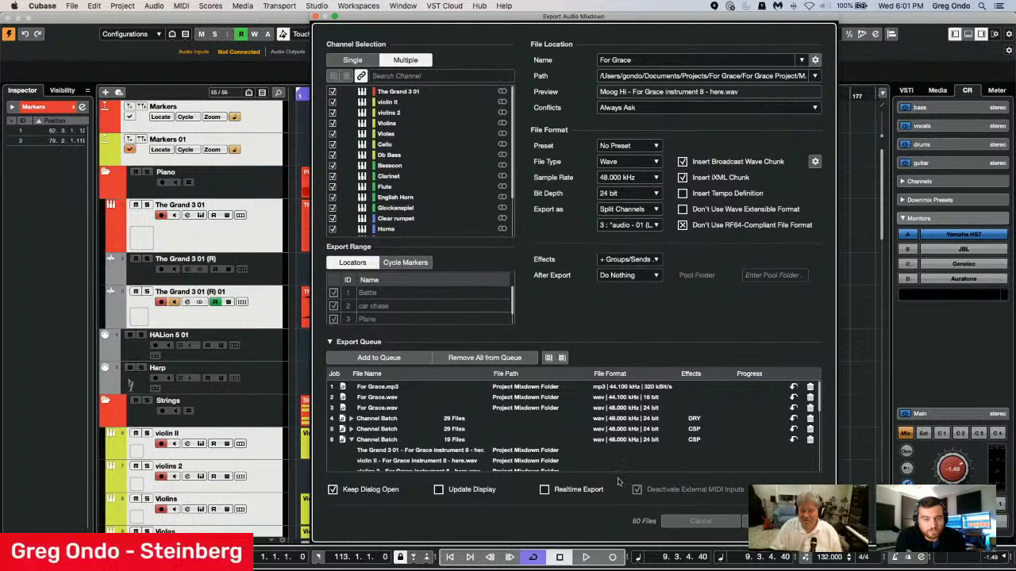
click(350, 440)
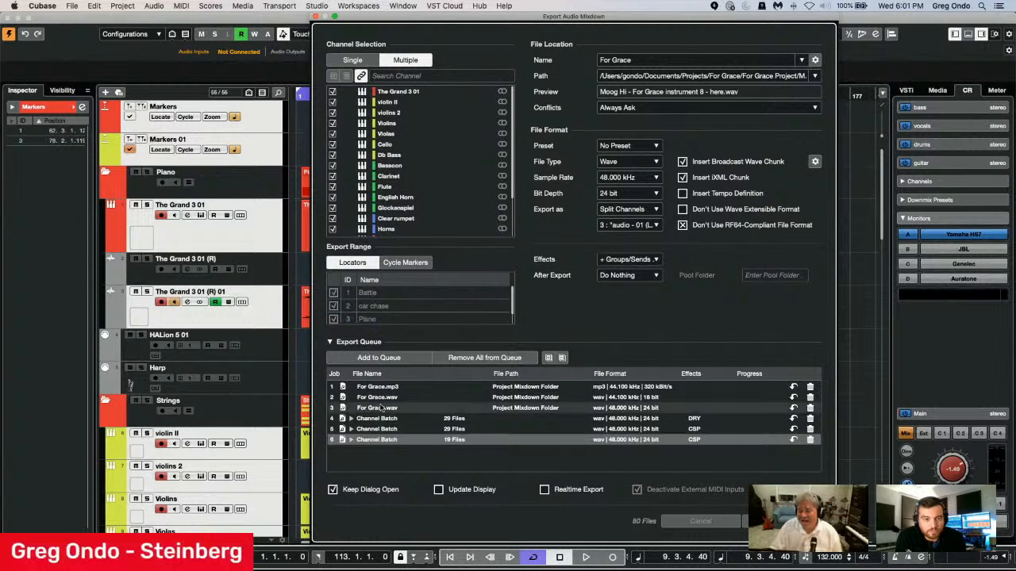
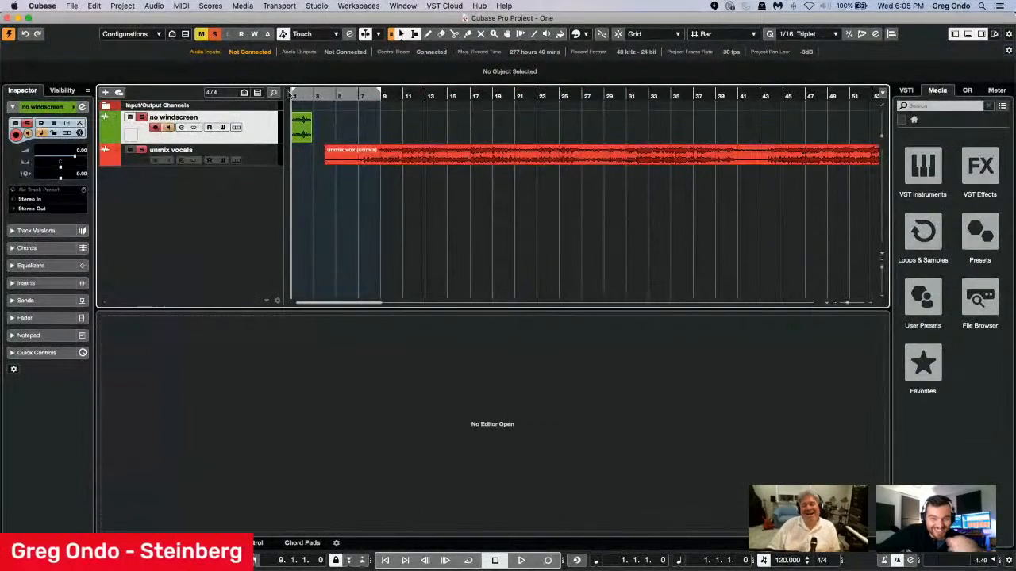
Select the audio event on the no windscreen track and increase the track's height to enlarge its waveform.
click(304, 93)
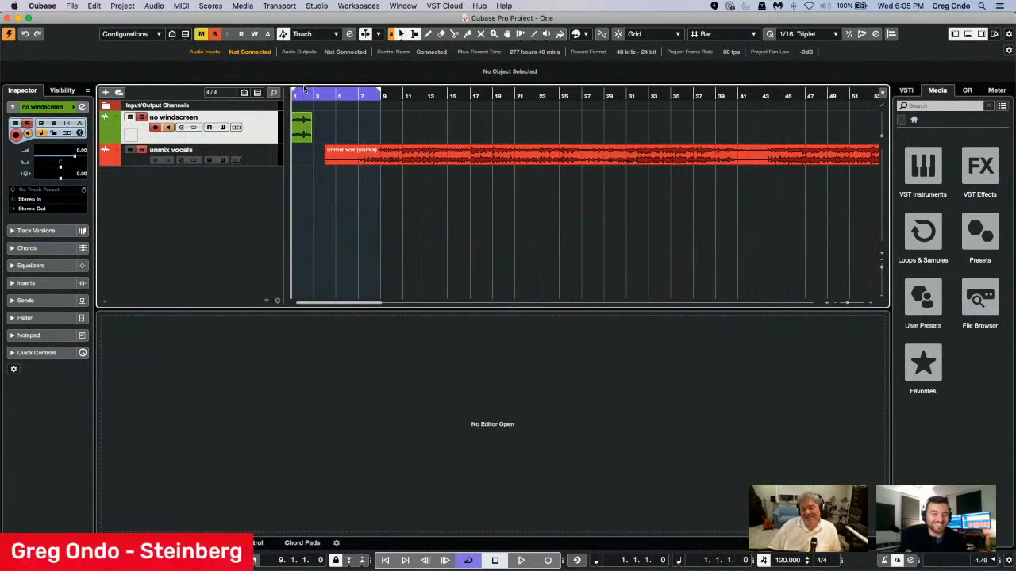
click(304, 92)
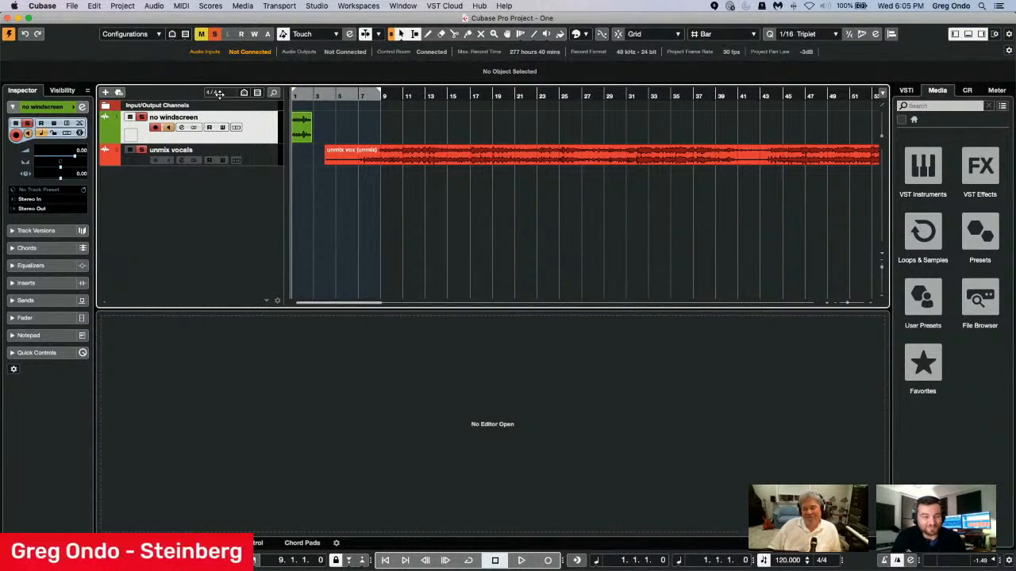
key(h)
key(h)
key(h)
key(h)
key(h)
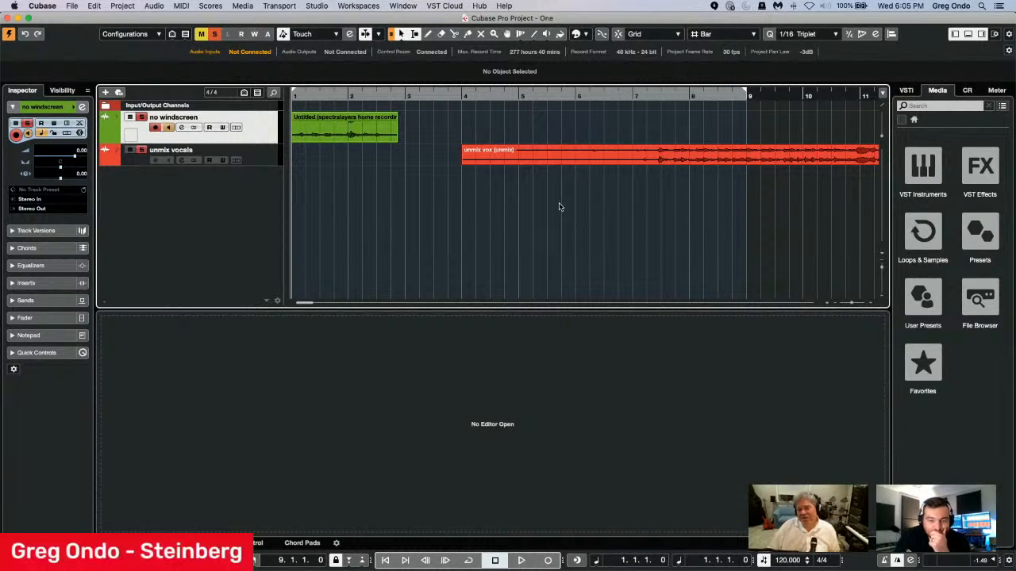
click(343, 140)
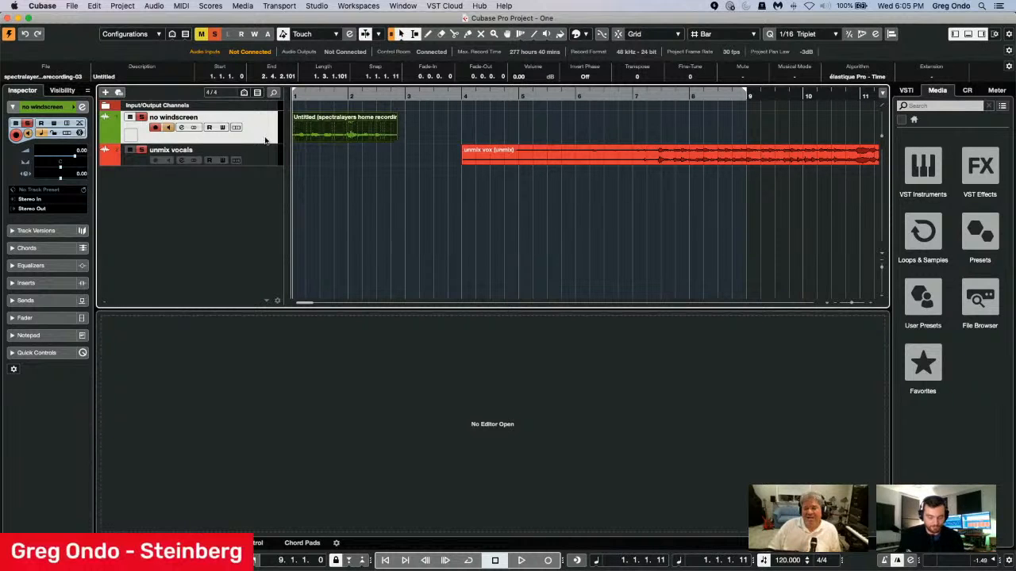
drag(260, 143, 258, 237)
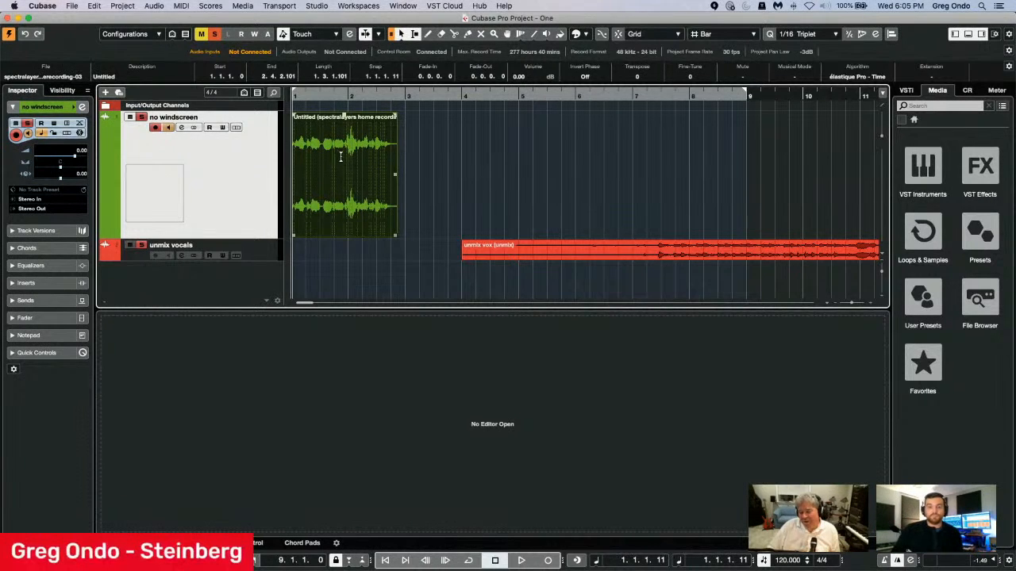
Play the no windscreen recording from the start of the project and stop playback after listening.
drag(304, 96, 287, 100)
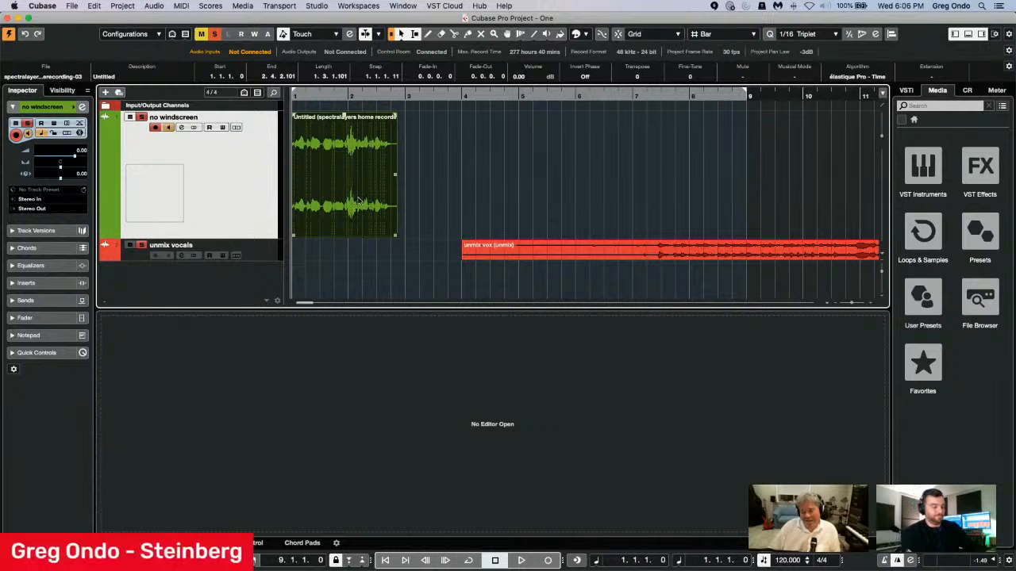
key(space)
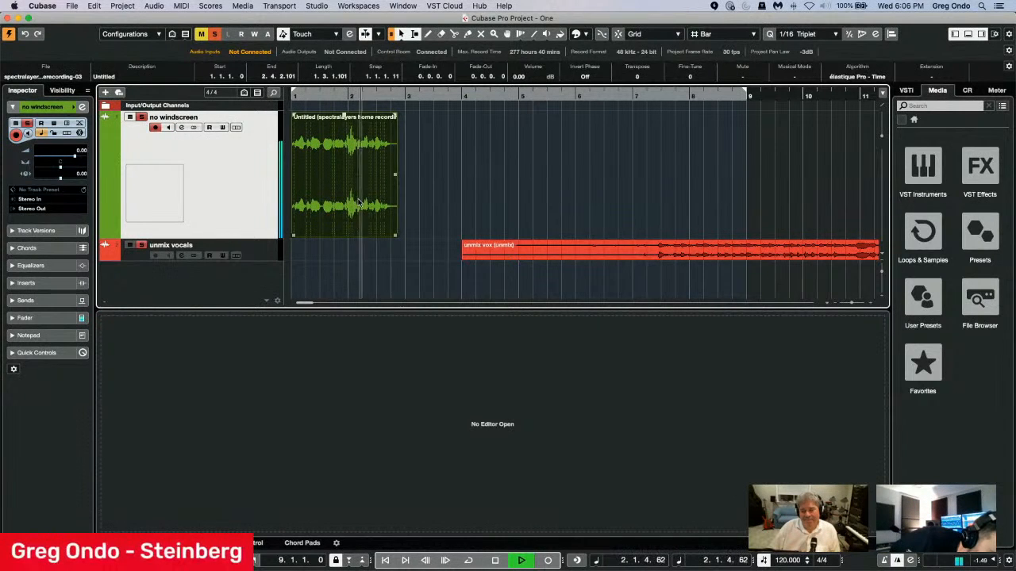
key(space)
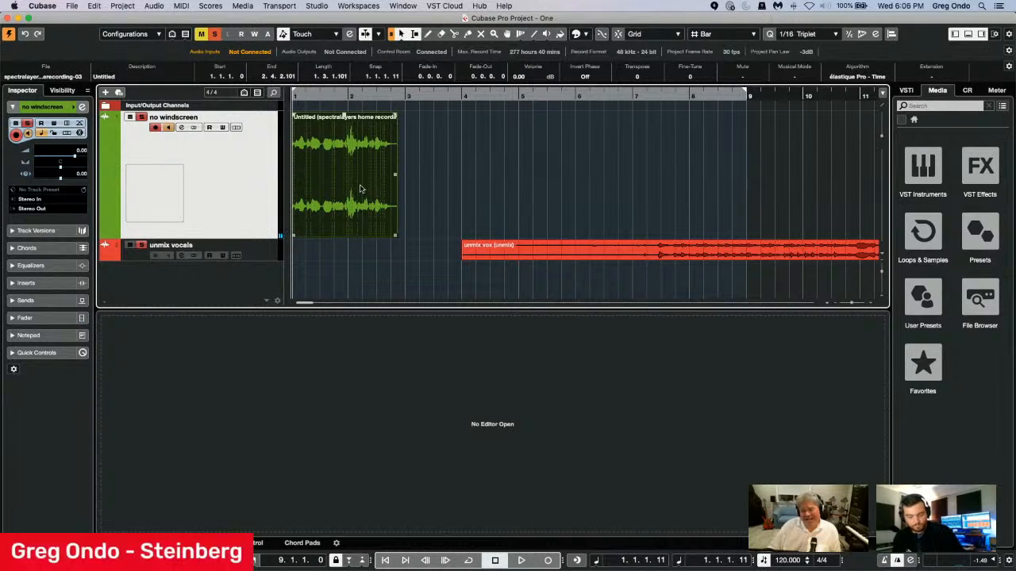
Apply the SpectraLayers extension to the no windscreen event and switch its spectrogram to Composite View.
click(926, 75)
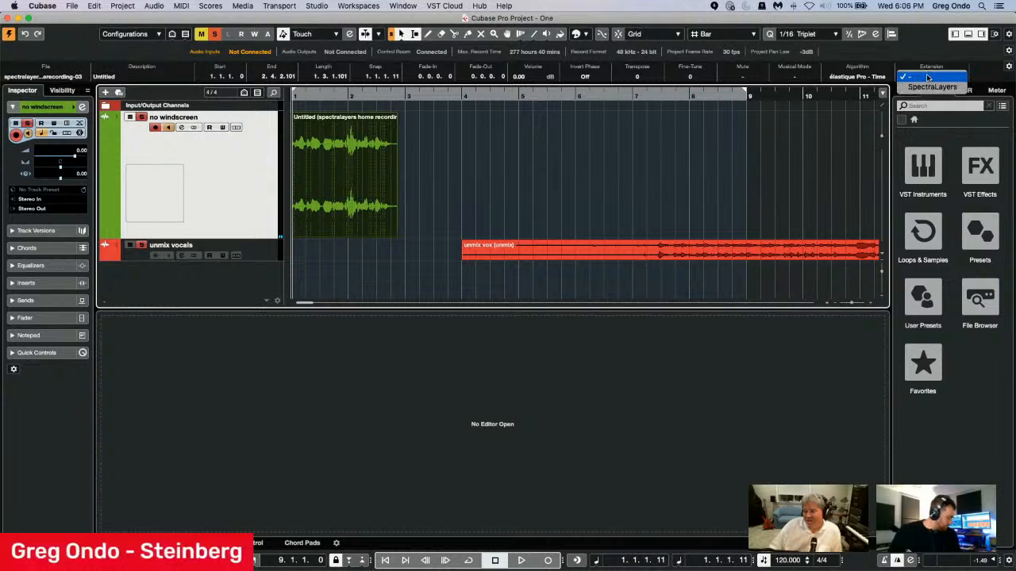
click(927, 87)
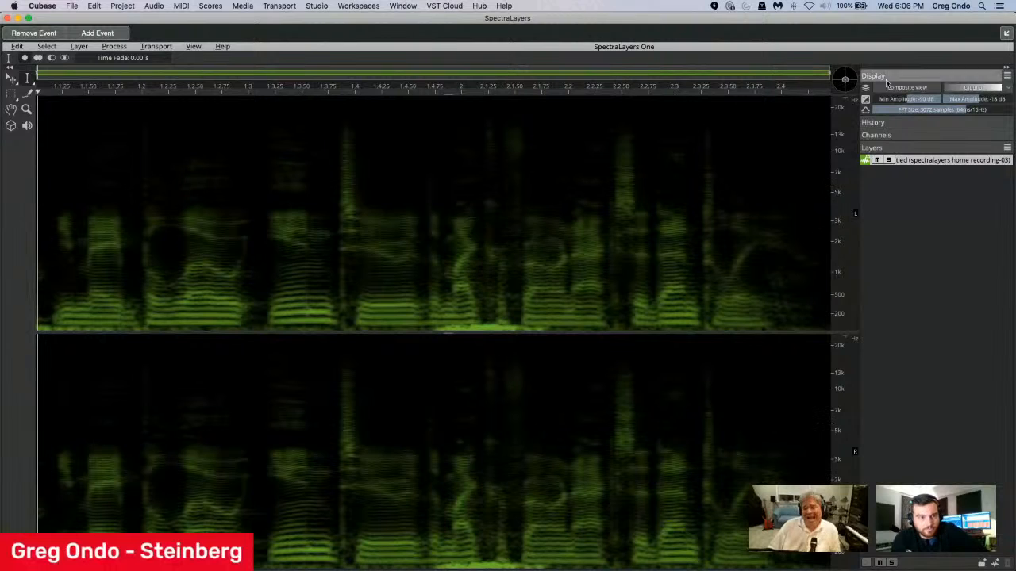
click(894, 88)
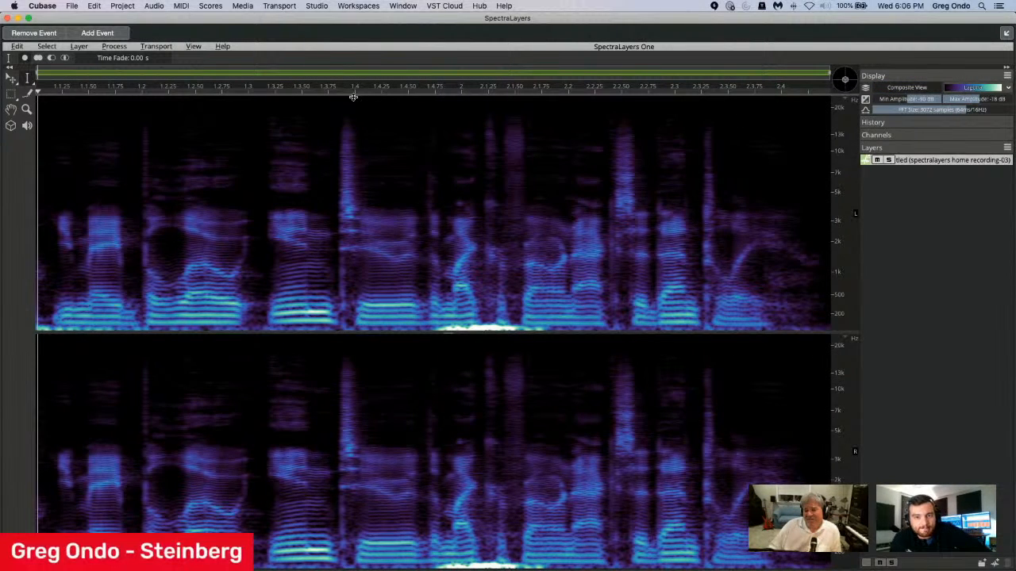
Examine the recording's spectrogram across its frequency range and try the 3D display tool on it.
drag(354, 96, 392, 92)
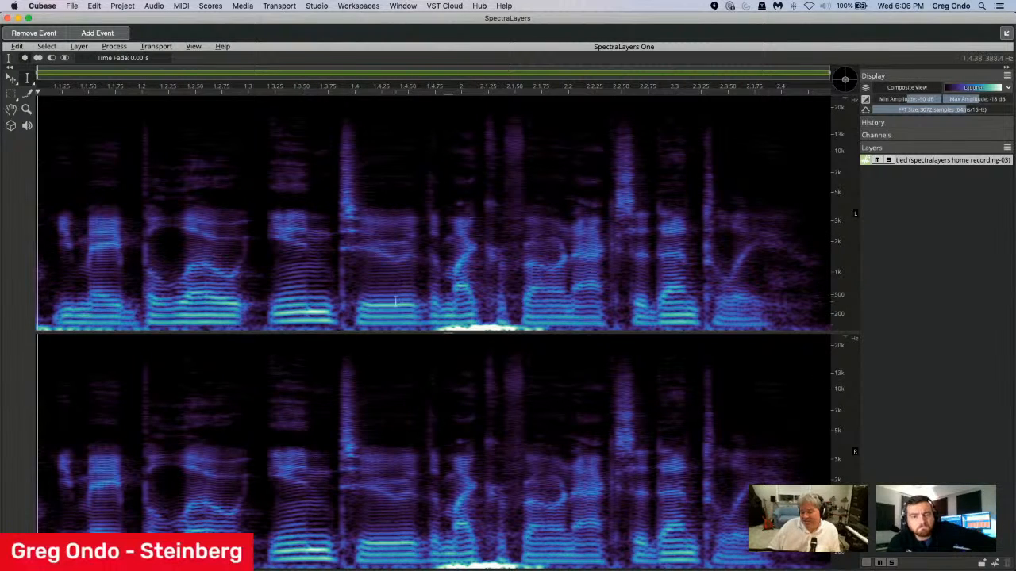
scroll(836, 291, up, 5)
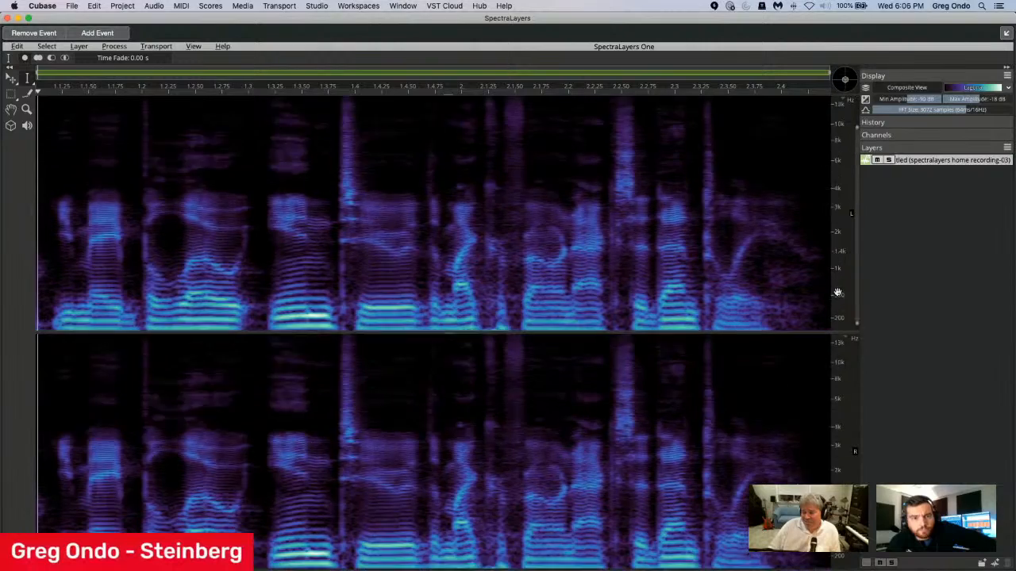
scroll(535, 277, up, 2)
scroll(533, 276, down, 2)
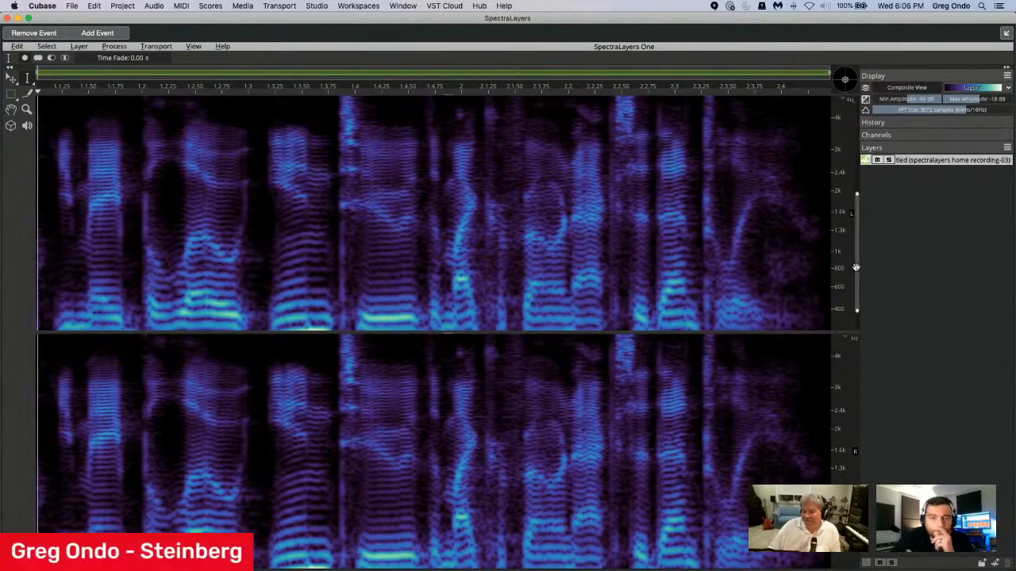
scroll(856, 271, up, 3)
scroll(856, 274, down, 4)
scroll(856, 273, down, 2)
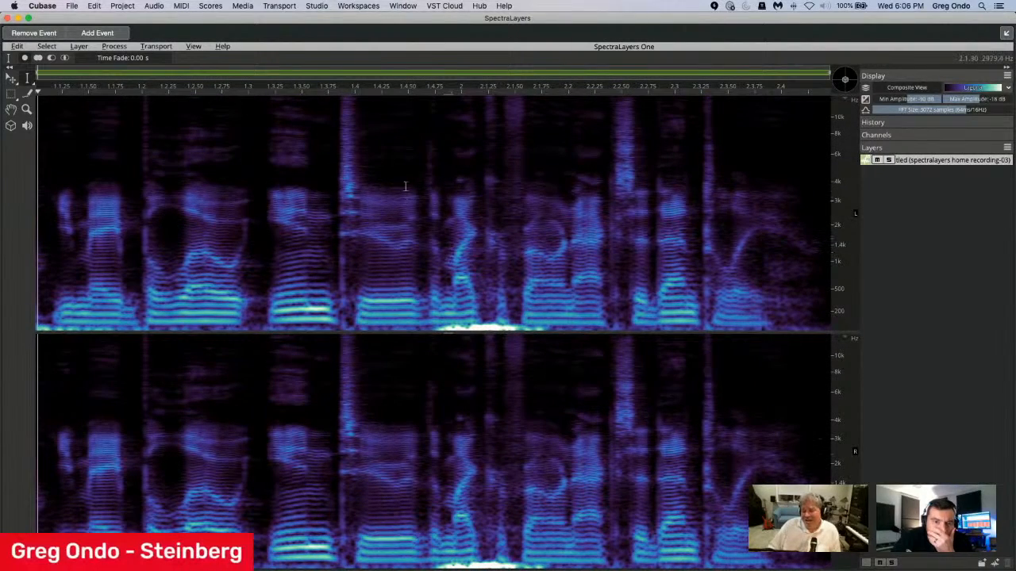
click(11, 126)
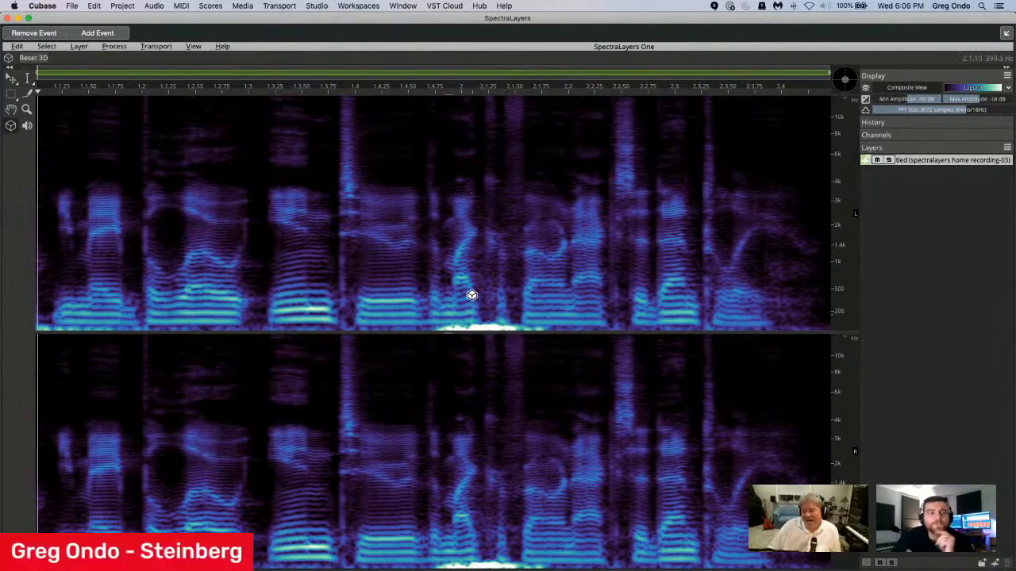
mouse_move(471, 295)
mouse_down()
mouse_move(440, 281)
mouse_move(485, 257)
mouse_move(515, 271)
mouse_move(458, 281)
mouse_move(472, 291)
mouse_up()
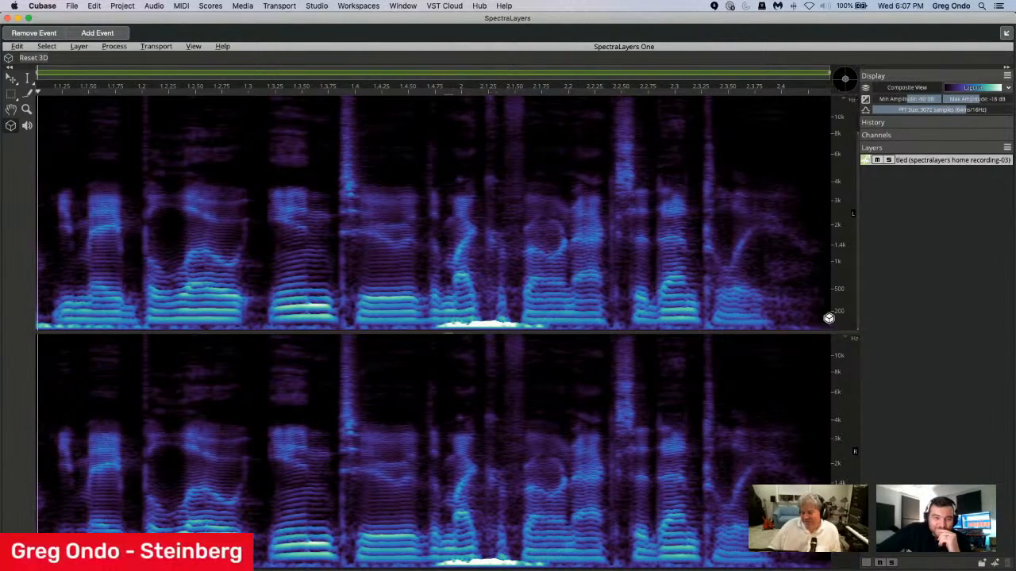
Examine the bright low-frequency burst around bar 2 in the spectrogram at close range.
scroll(840, 319, up, 10)
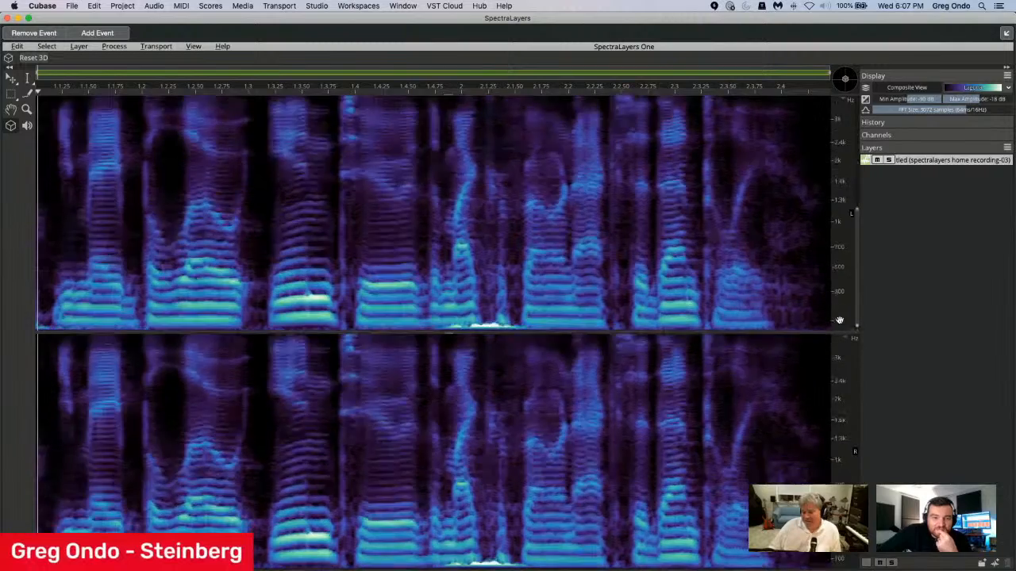
scroll(853, 306, up, 6)
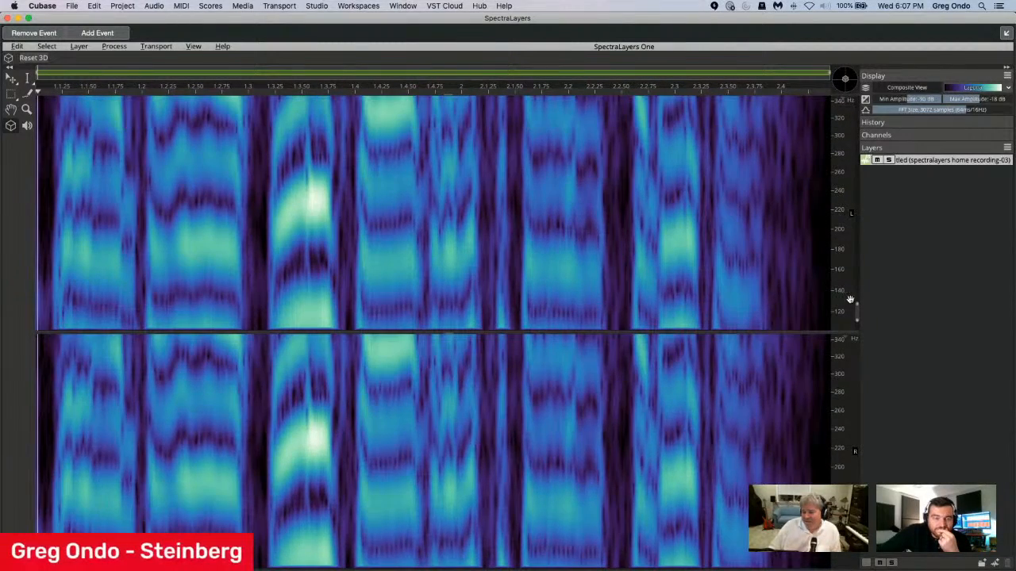
scroll(856, 306, down, 8)
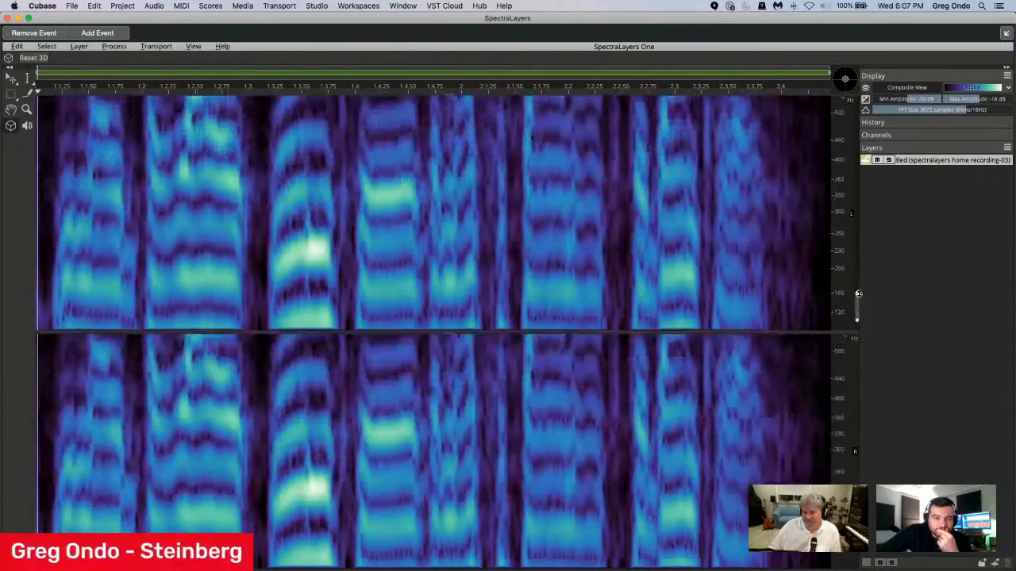
scroll(835, 291, up, 6)
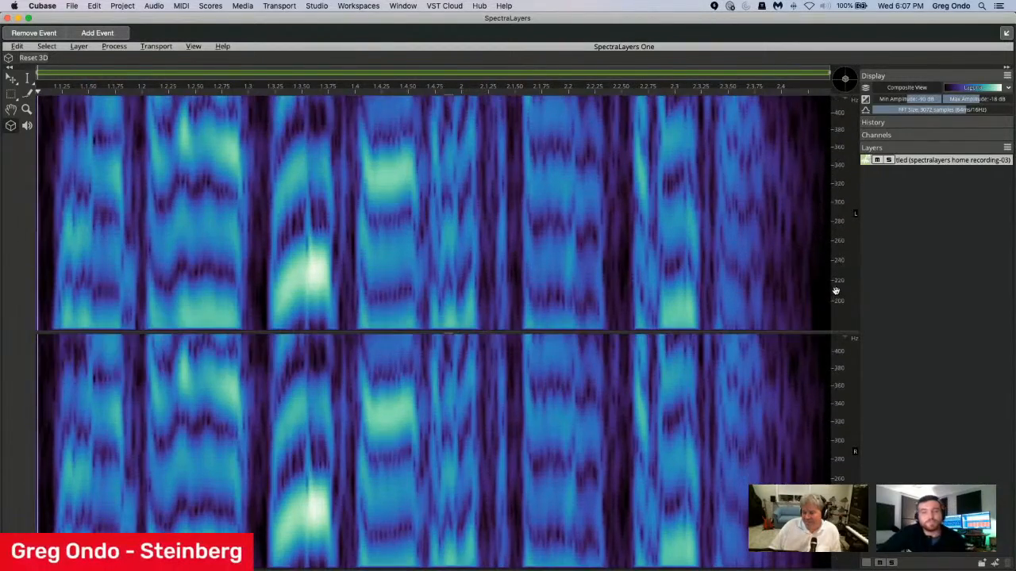
scroll(855, 286, up, 3)
scroll(855, 289, down, 6)
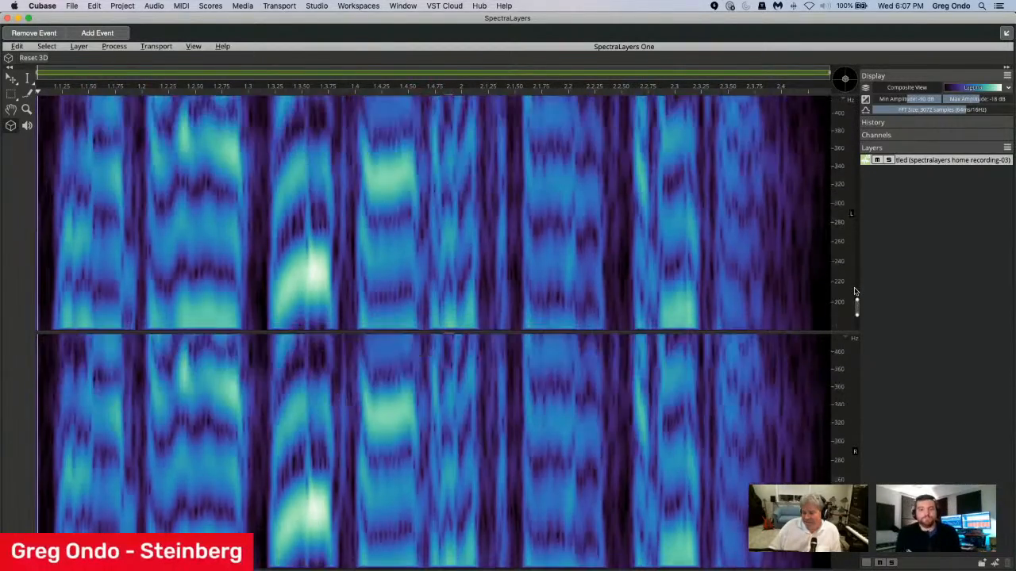
scroll(855, 290, down, 10)
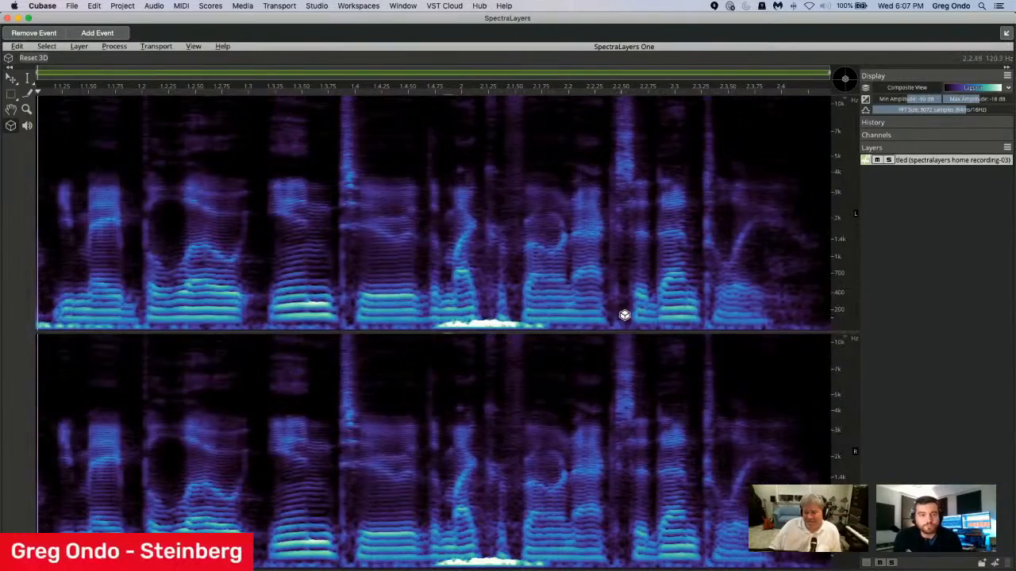
scroll(625, 315, up, 3)
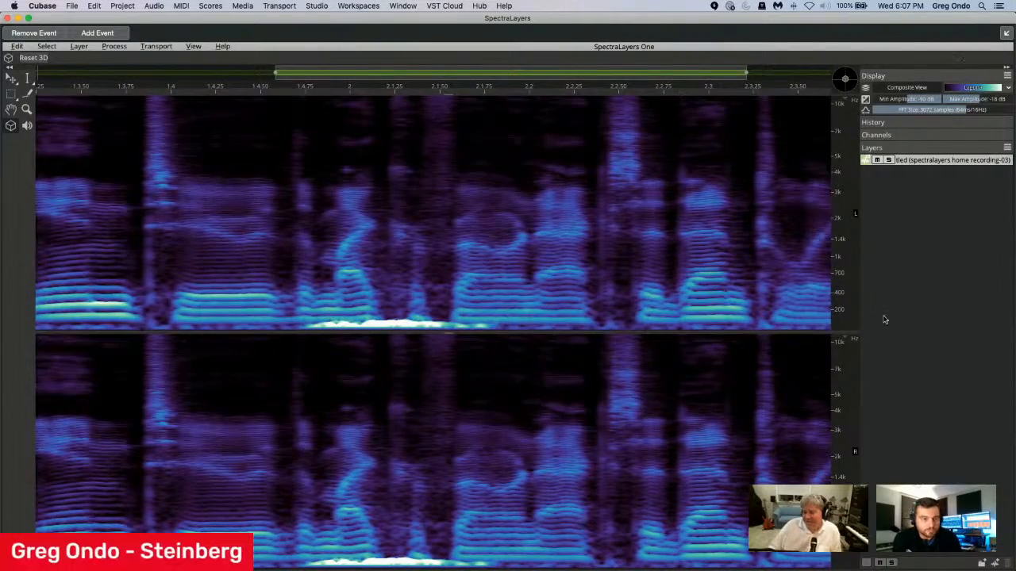
scroll(839, 317, up, 4)
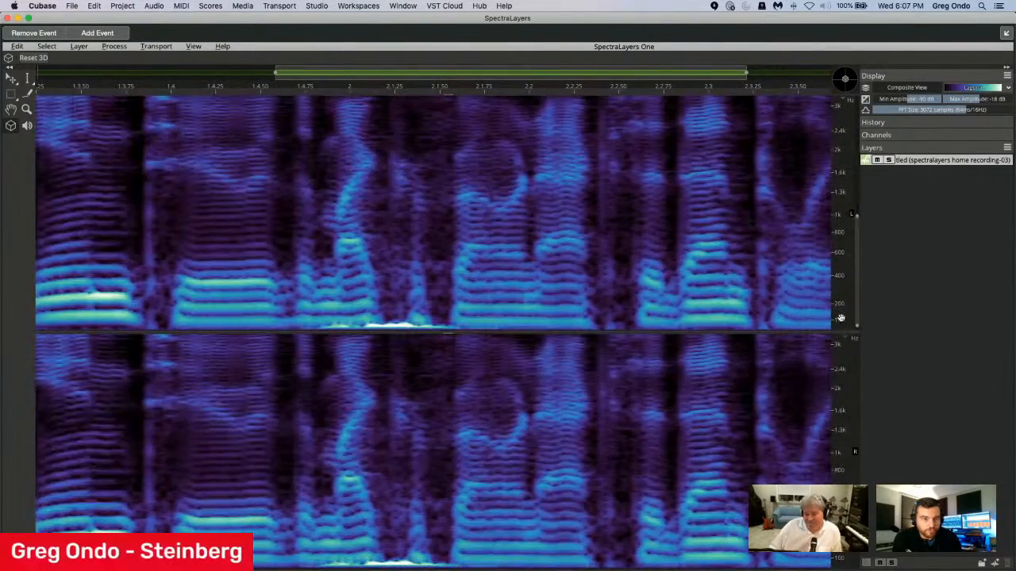
scroll(839, 317, up, 3)
scroll(855, 315, down, 1)
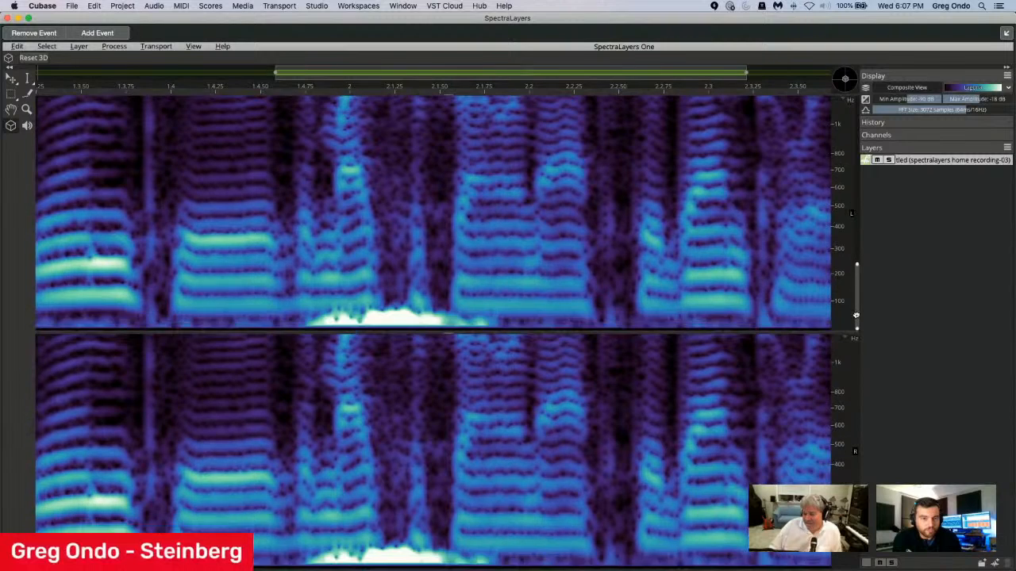
drag(856, 316, 855, 318)
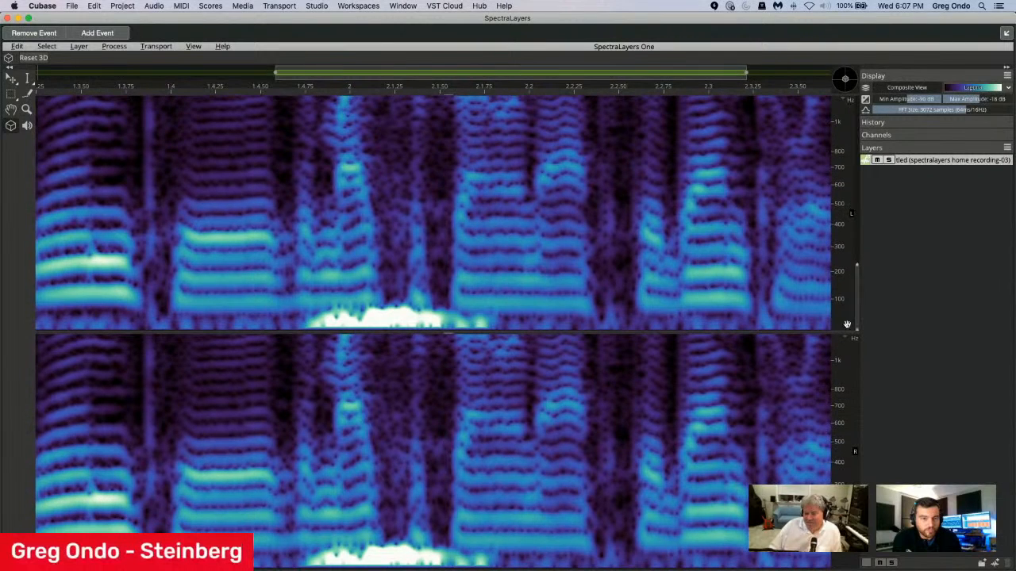
Delete the bright burst below 100 Hz around bar 2 using Elliptical Selection, clear the selection and play the recording.
click(10, 96)
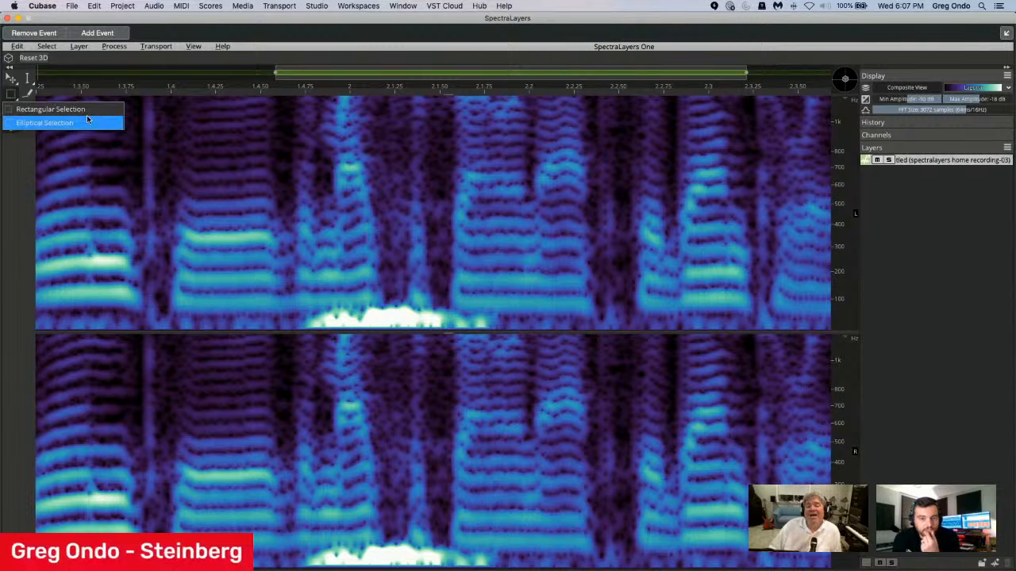
click(32, 108)
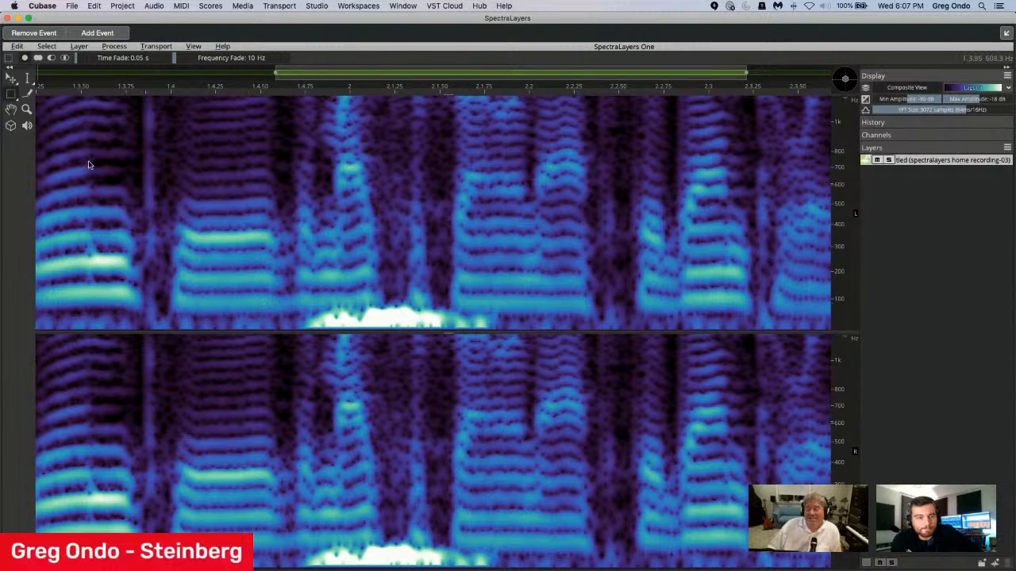
click(10, 93)
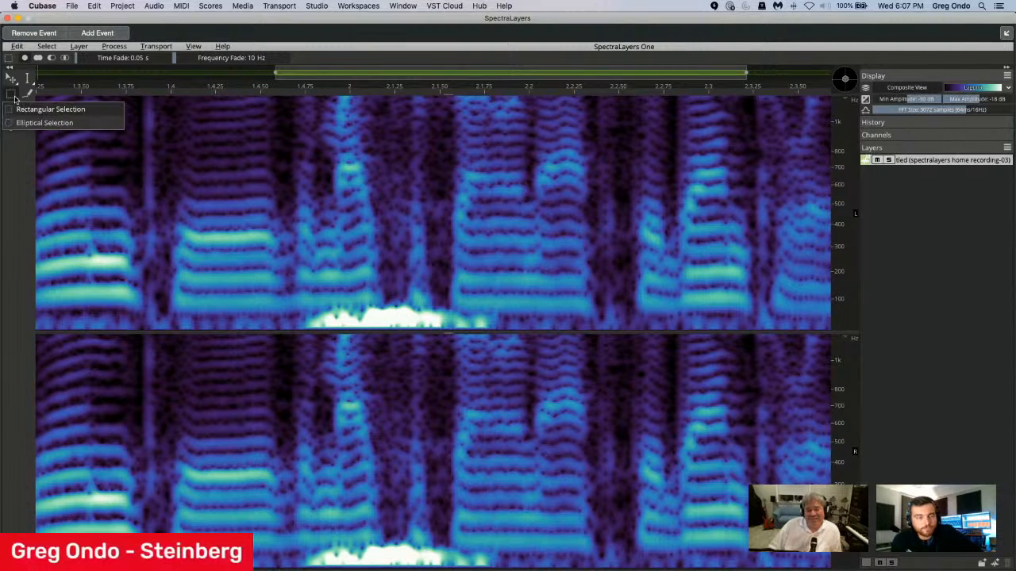
click(56, 123)
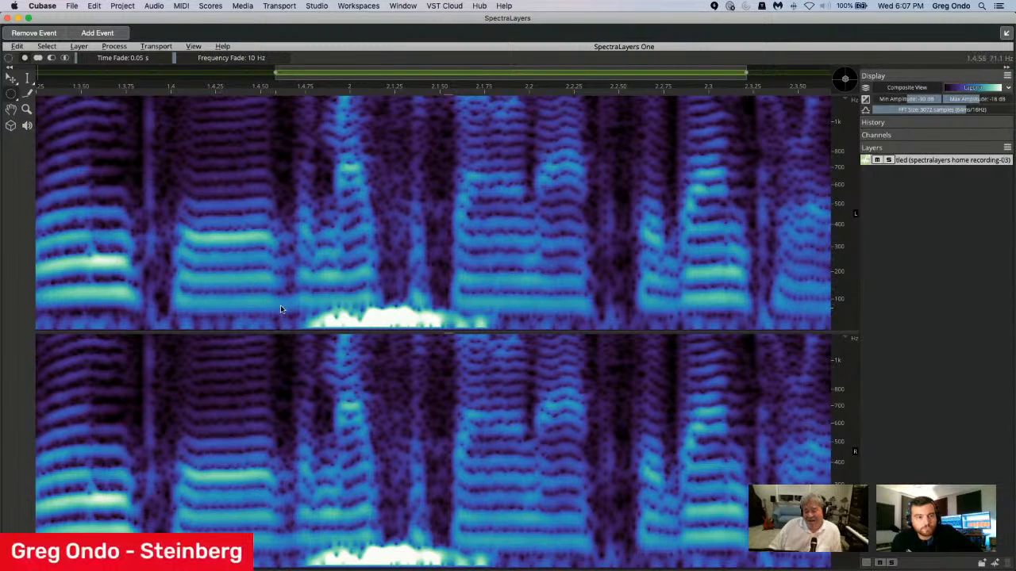
drag(302, 316, 485, 327)
key(Delete)
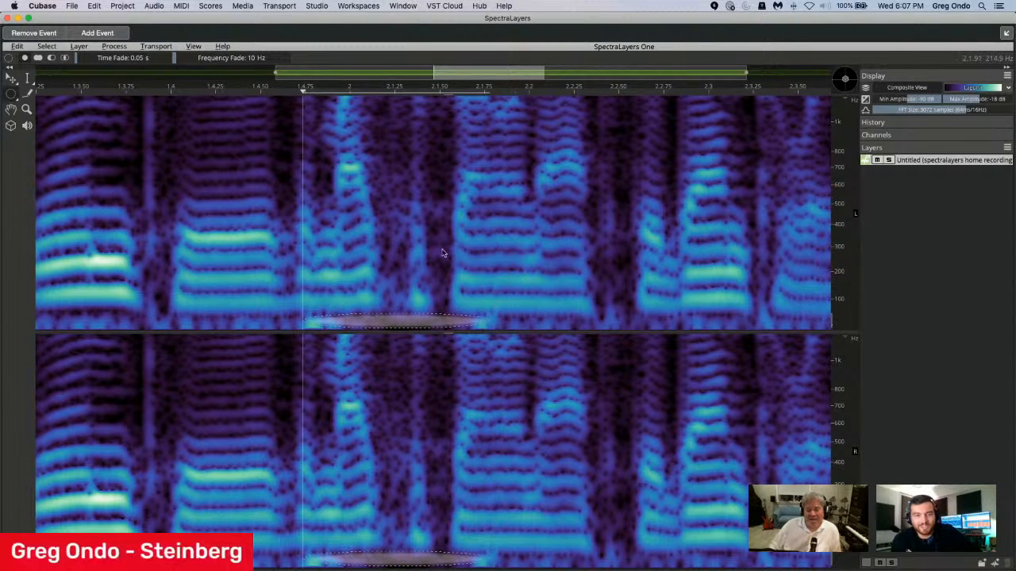
click(144, 194)
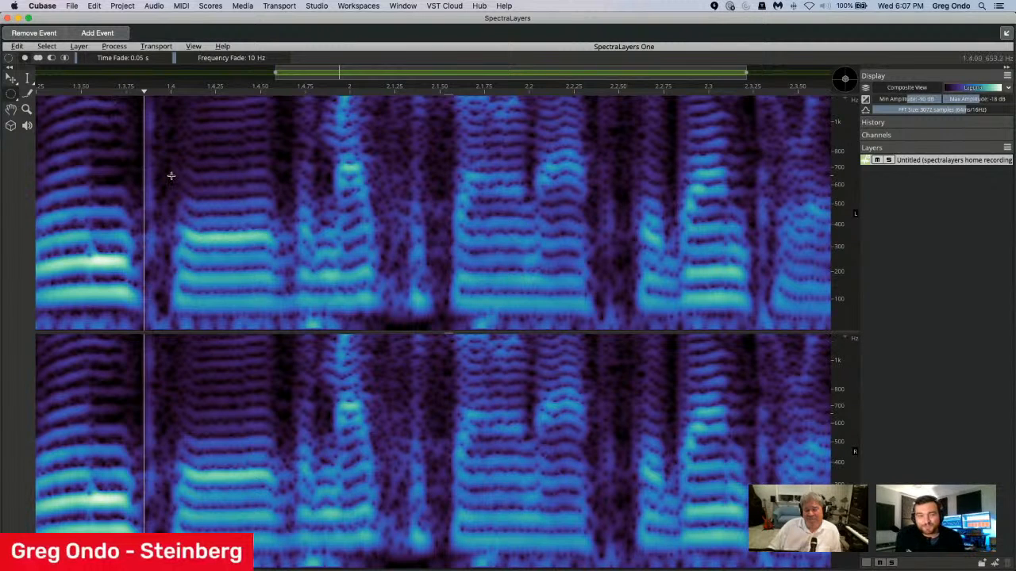
key(space)
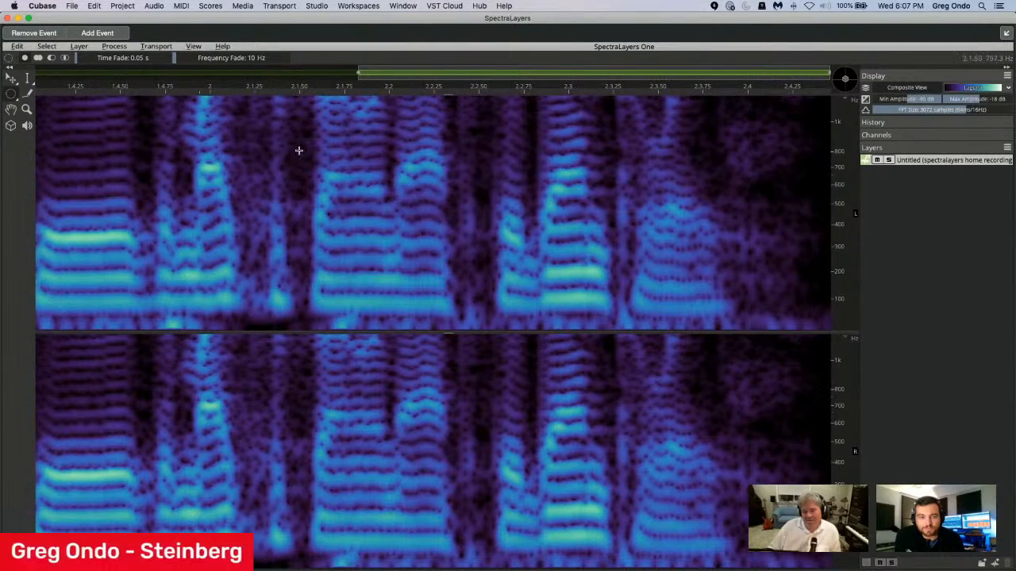
Dock the SpectraLayers editor back into the project window and select the unmix vox event on the unmix vocals track.
click(1005, 33)
click(532, 252)
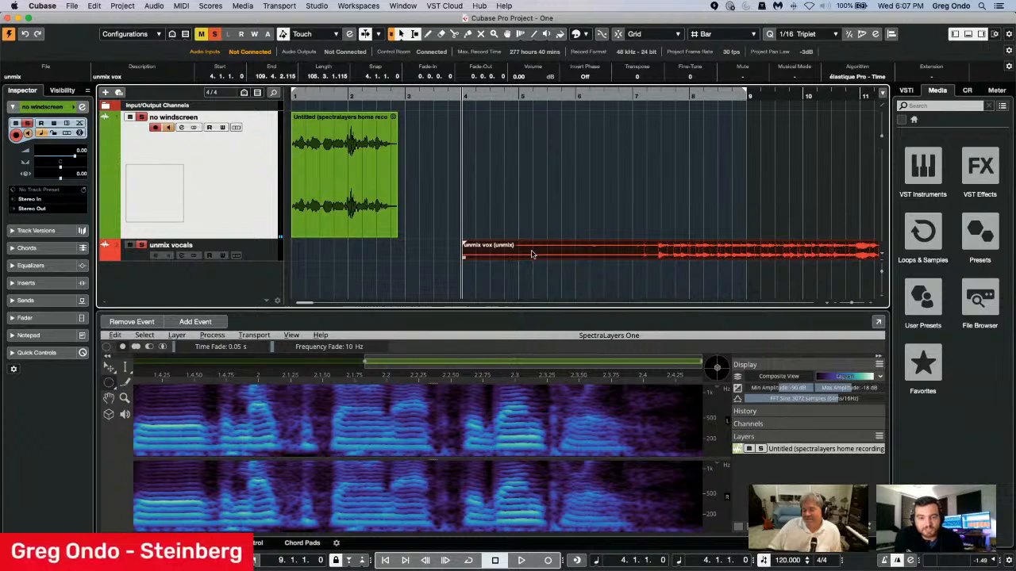
Apply the SpectraLayers extension to the unmix vox event and dock its editor in the project window.
double_click(679, 256)
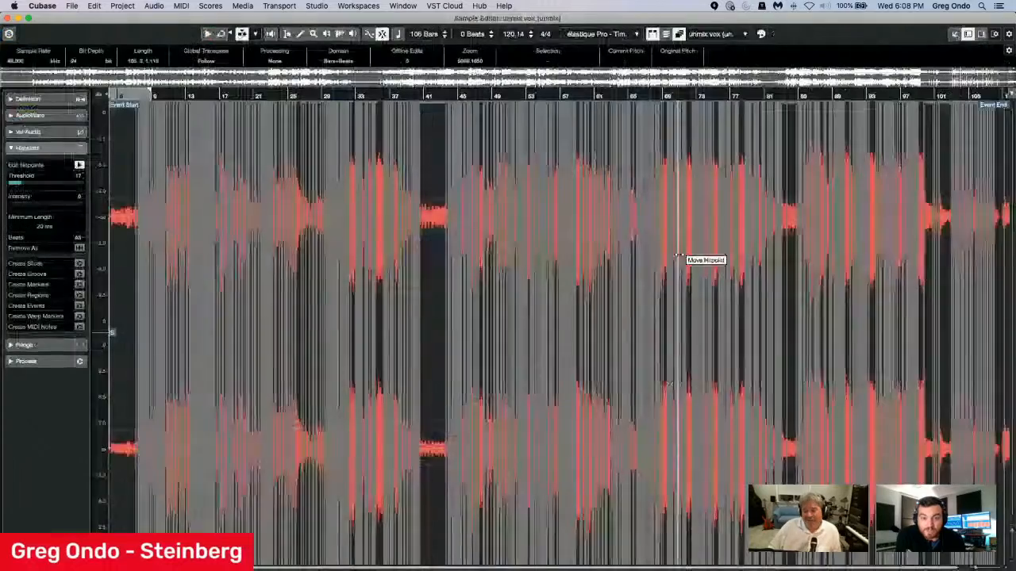
click(8, 19)
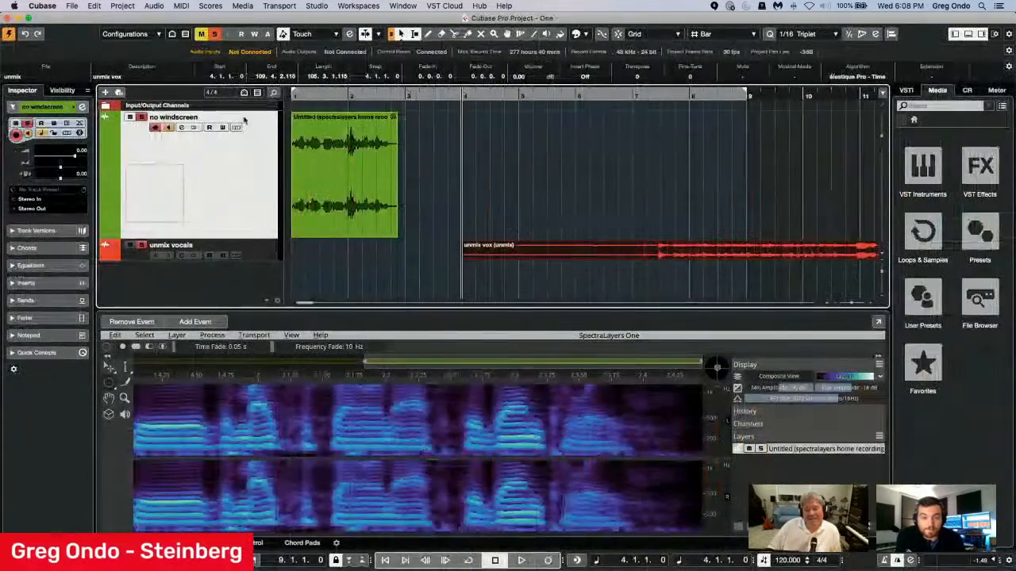
click(931, 77)
click(938, 86)
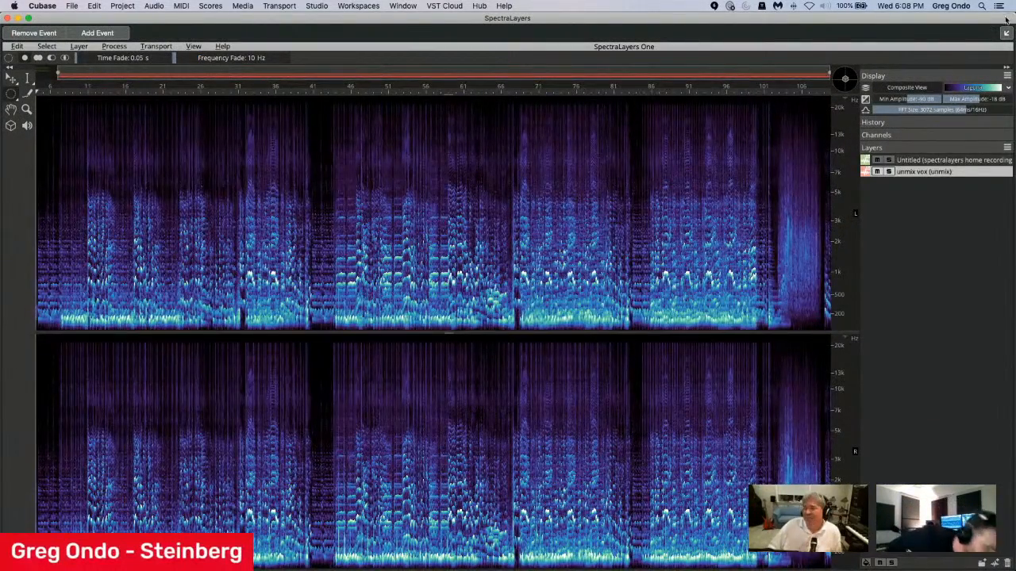
click(1006, 32)
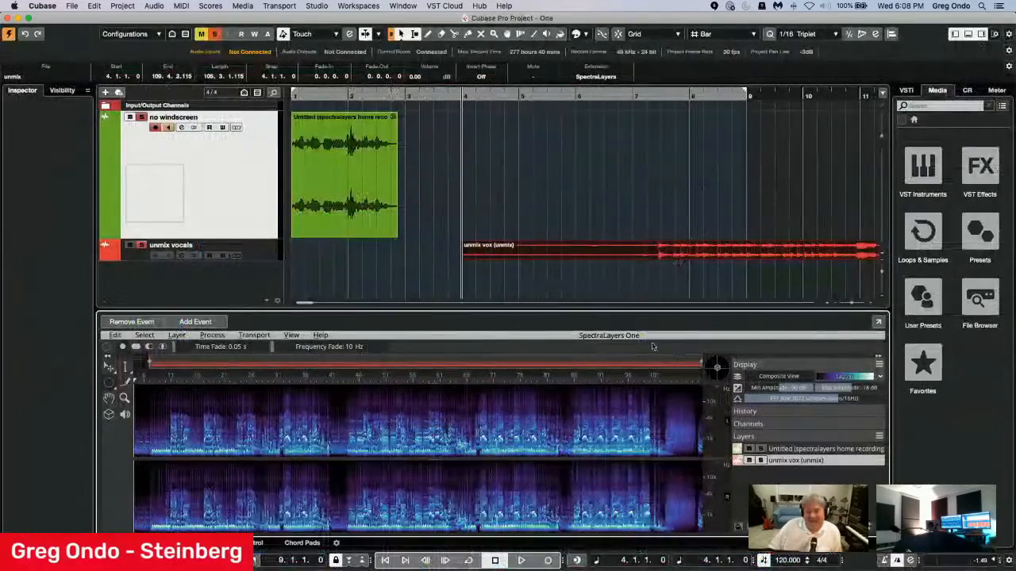
Deselect the event and play the unmix vocals track from about bar 7 to bar 13.
click(293, 246)
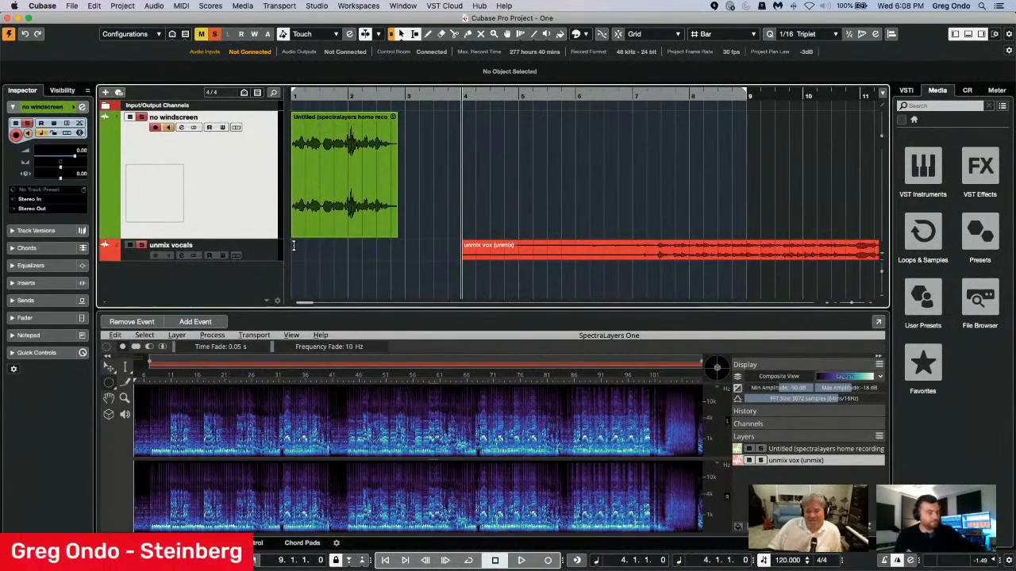
key(space)
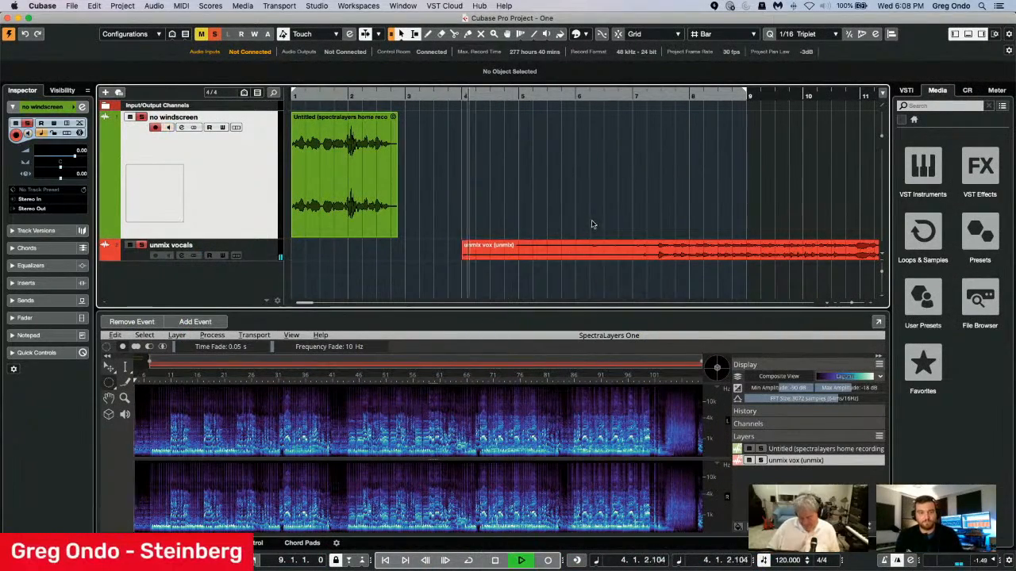
click(669, 98)
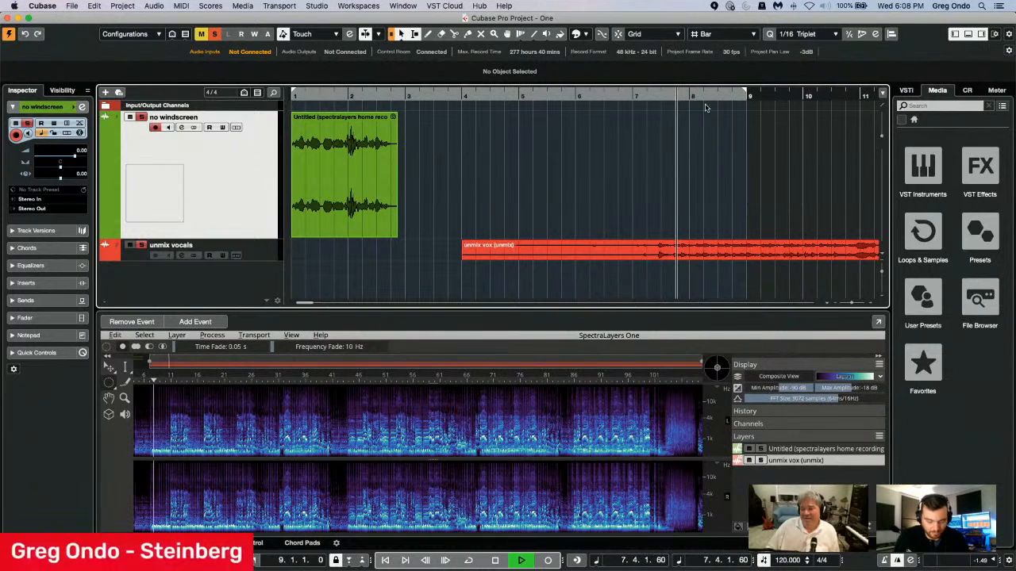
key(g)
key(g)
key(g)
key(g)
key(g)
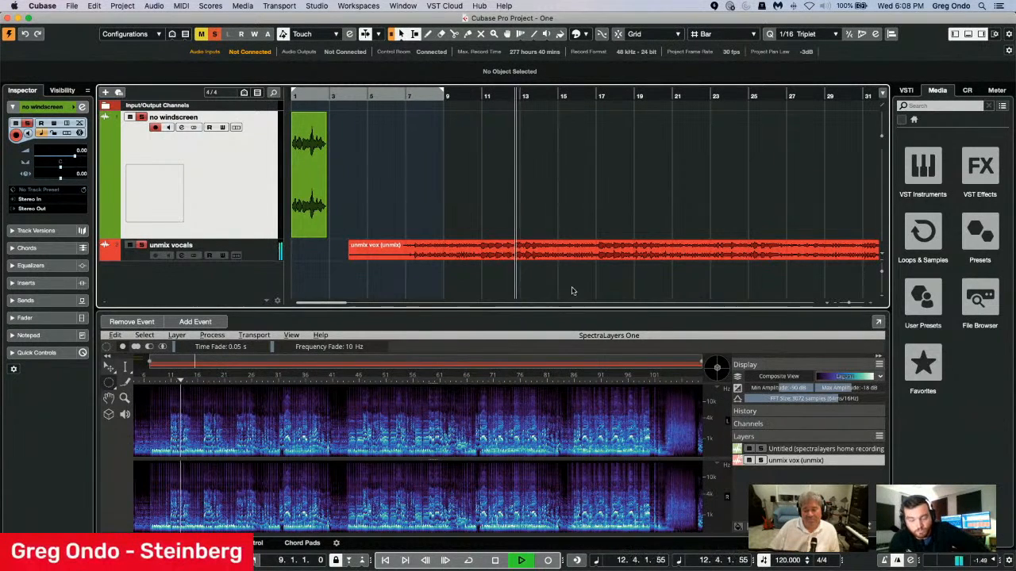
key(space)
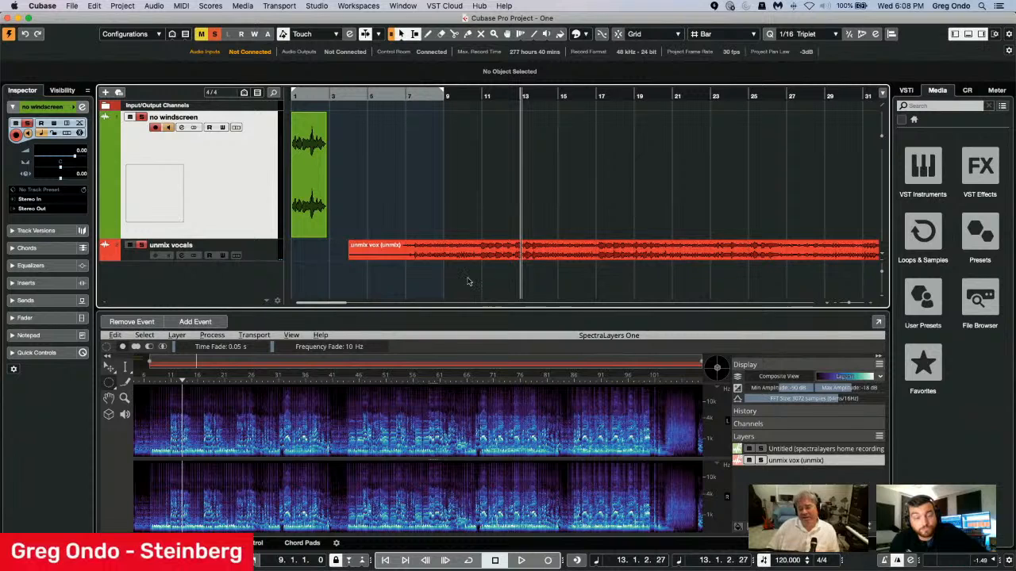
Unmix the vocals of the unmix vox layer with Sensitivity 0.00.
click(178, 335)
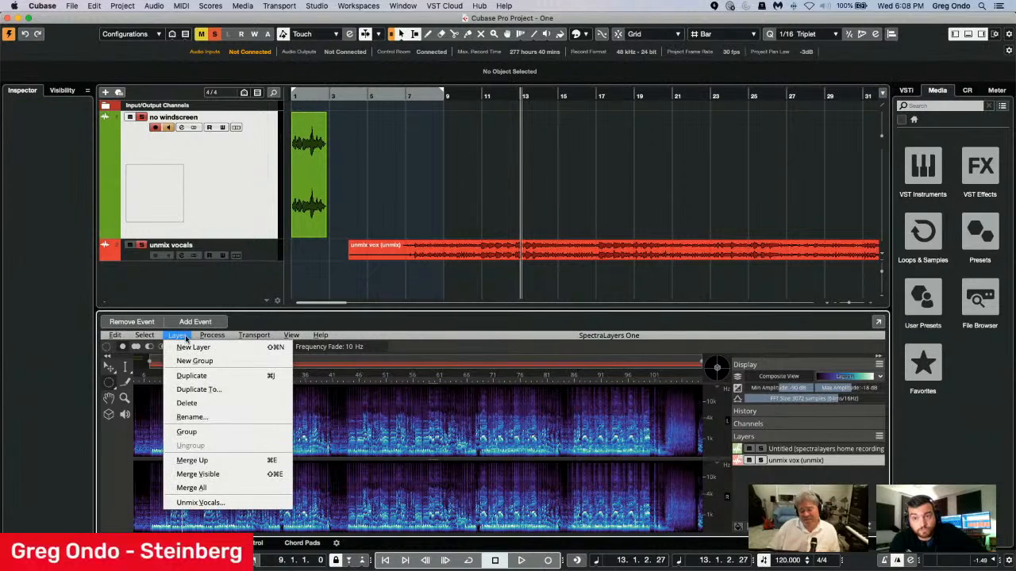
click(200, 503)
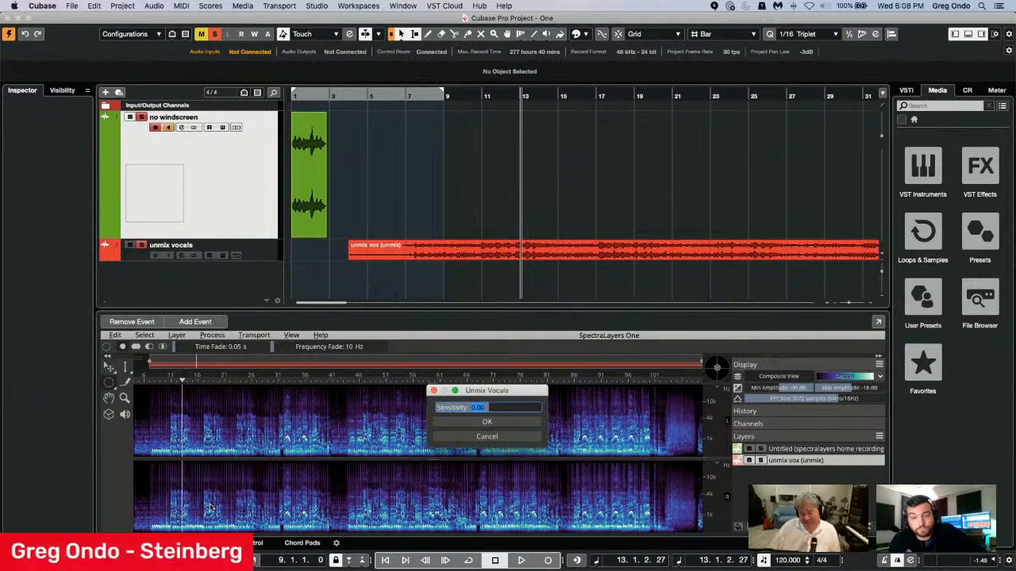
click(487, 422)
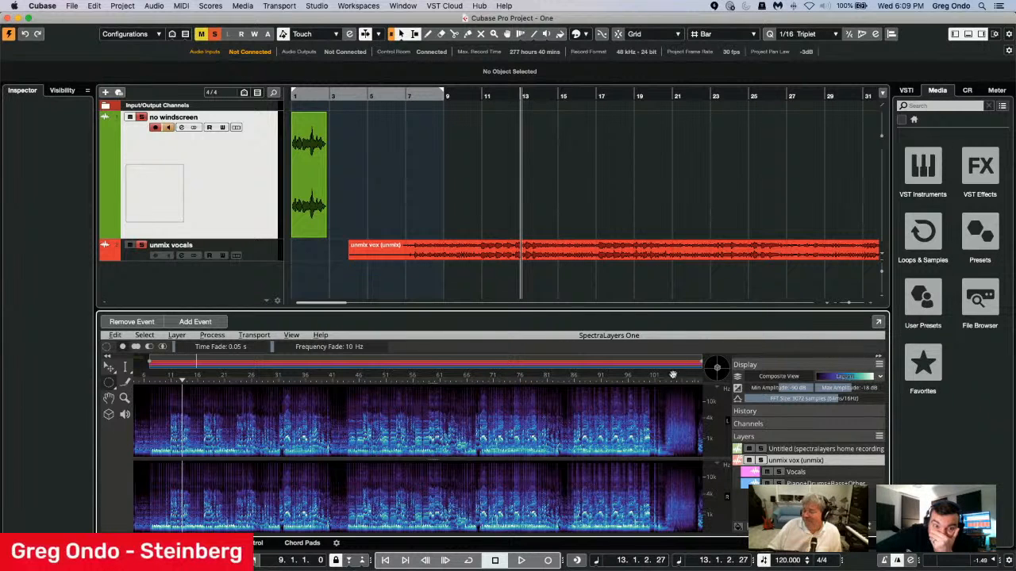
Play on from bar 13 and audition the Vocals and Piano+Drums+Bass+Other layers separately using their solo and mute states.
click(520, 560)
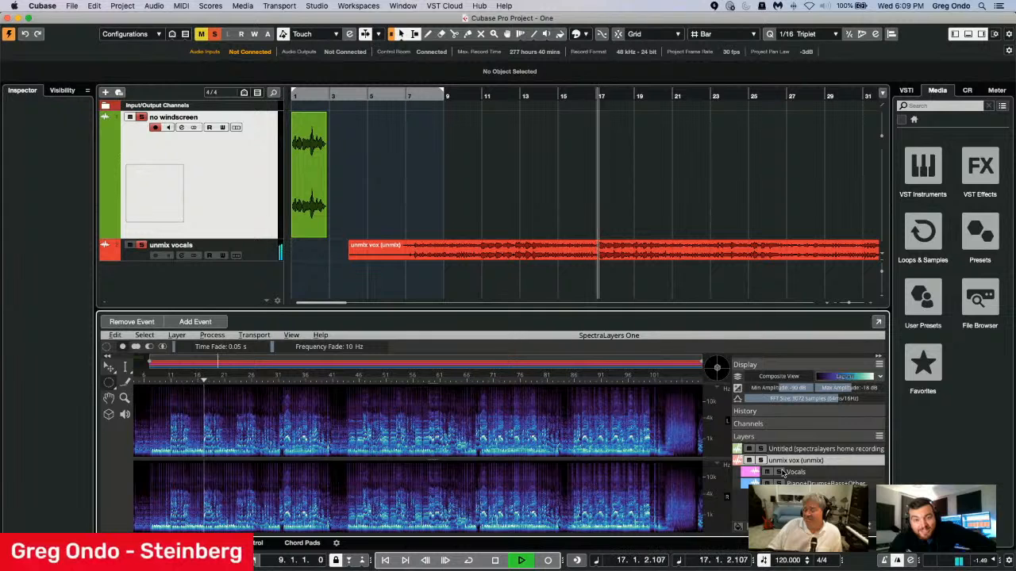
click(780, 472)
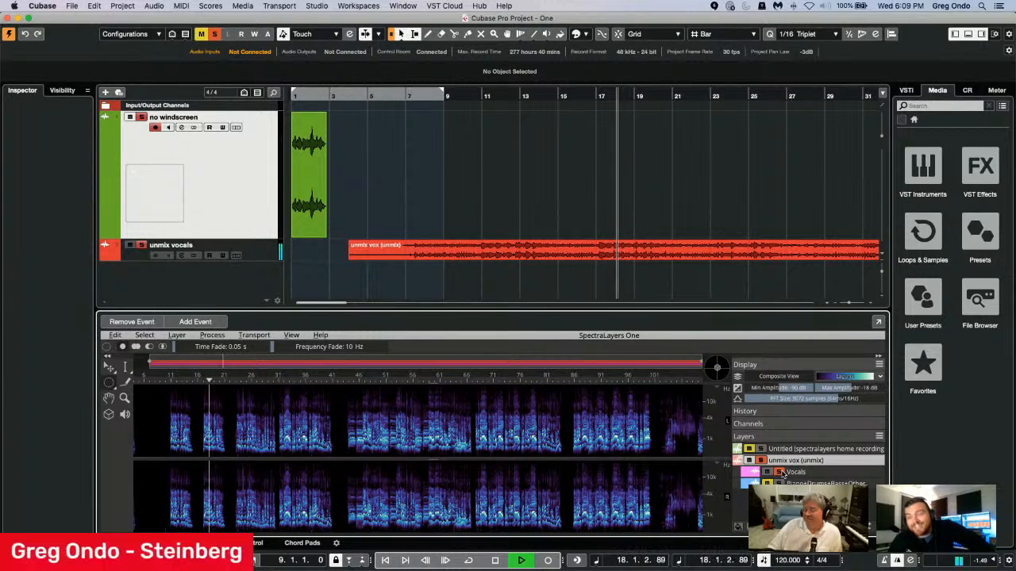
click(779, 472)
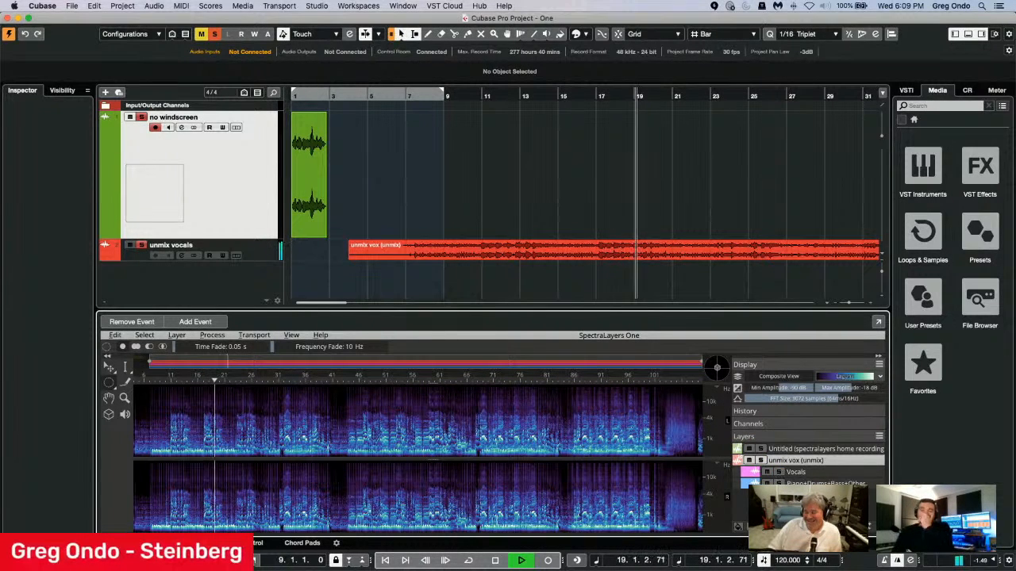
click(779, 473)
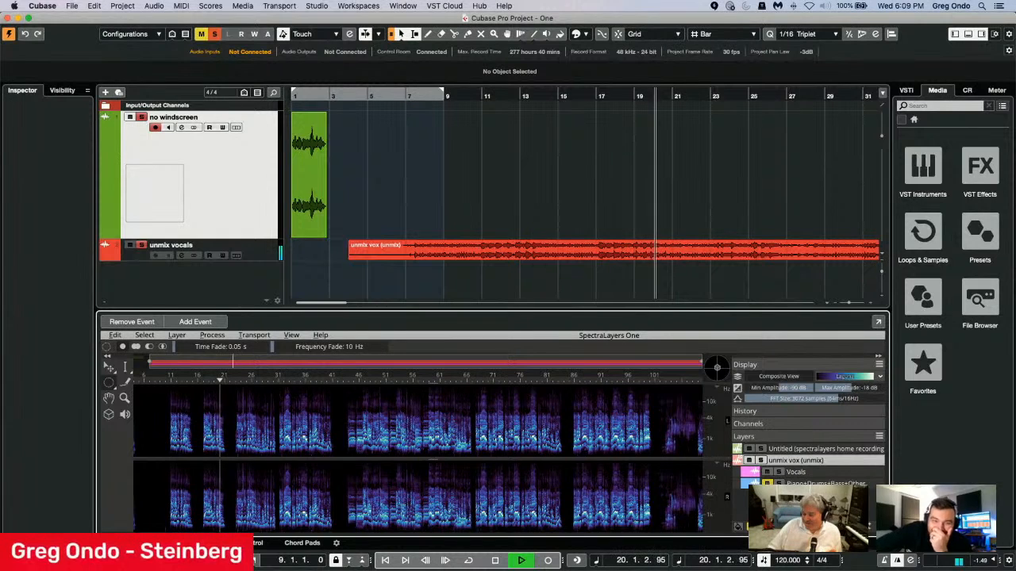
click(767, 483)
click(779, 483)
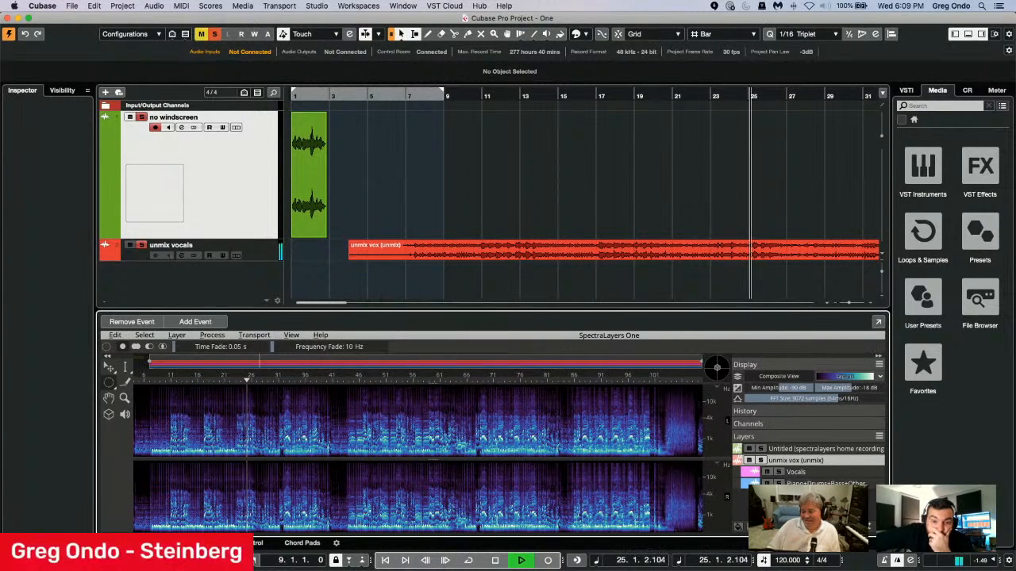
Compare the soloed Vocals layer with the full mix around bars 26 and 33, and stop playback.
click(779, 472)
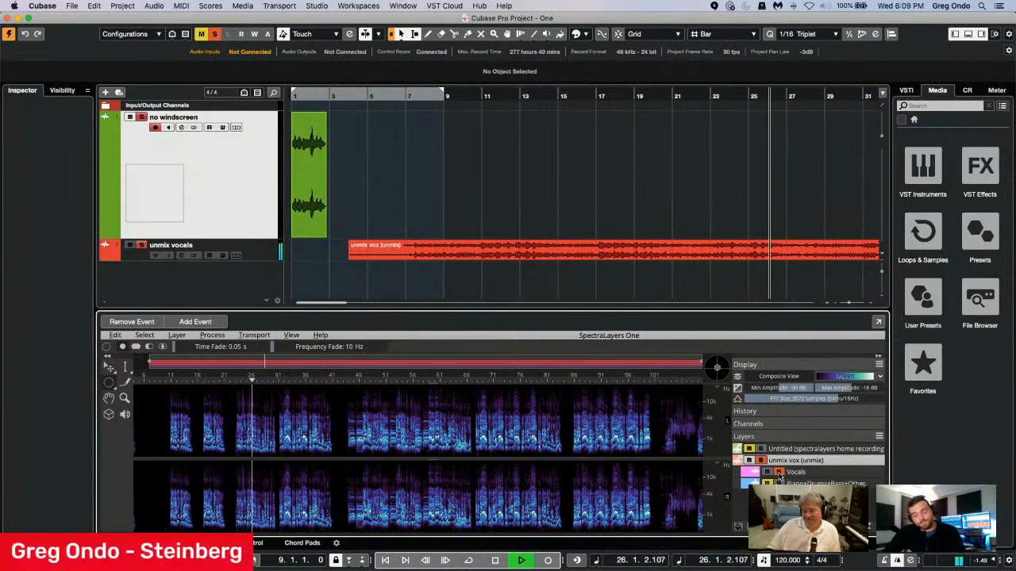
click(778, 473)
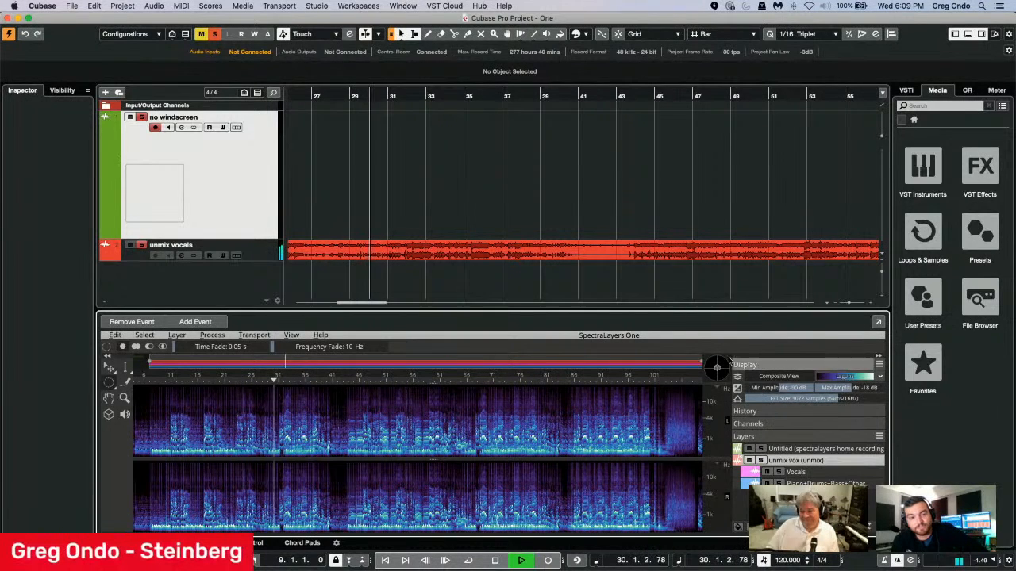
click(684, 290)
key(g)
key(g)
key(g)
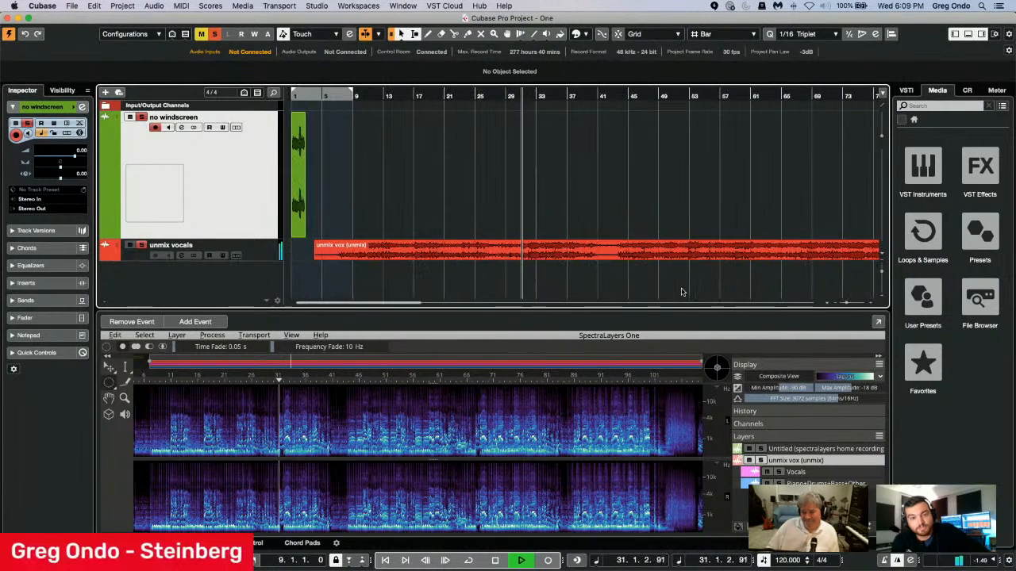
click(779, 473)
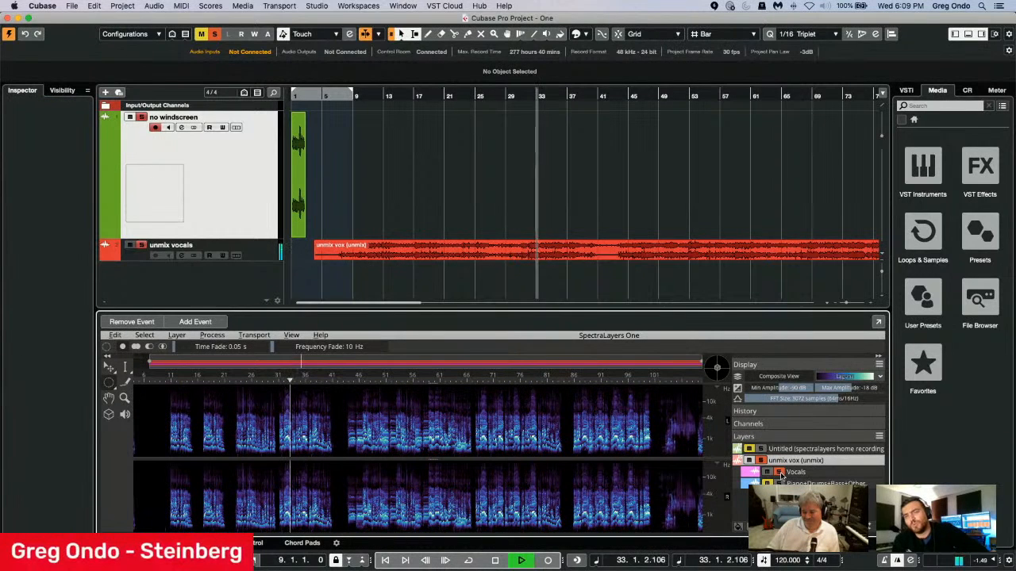
click(781, 474)
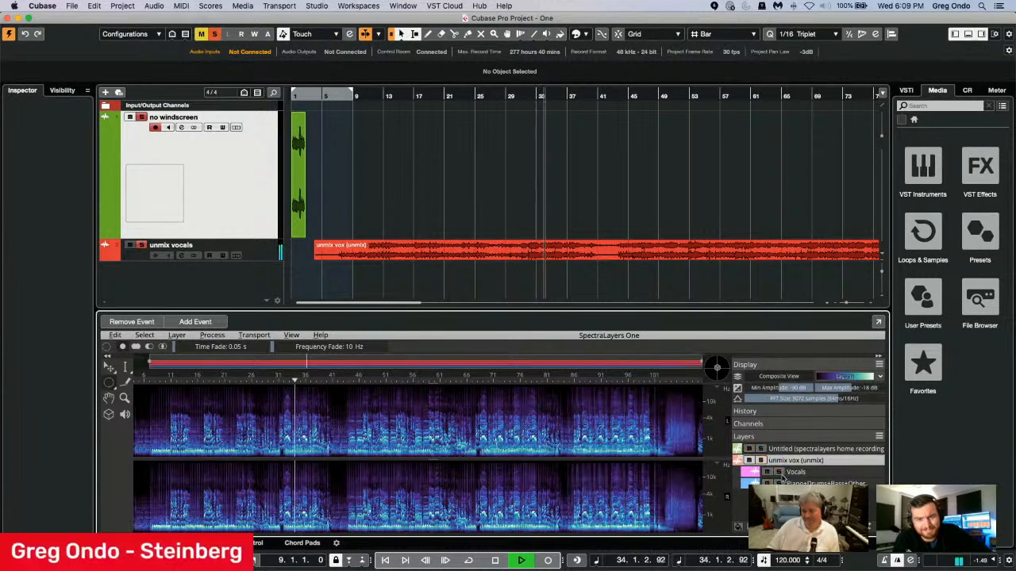
key(space)
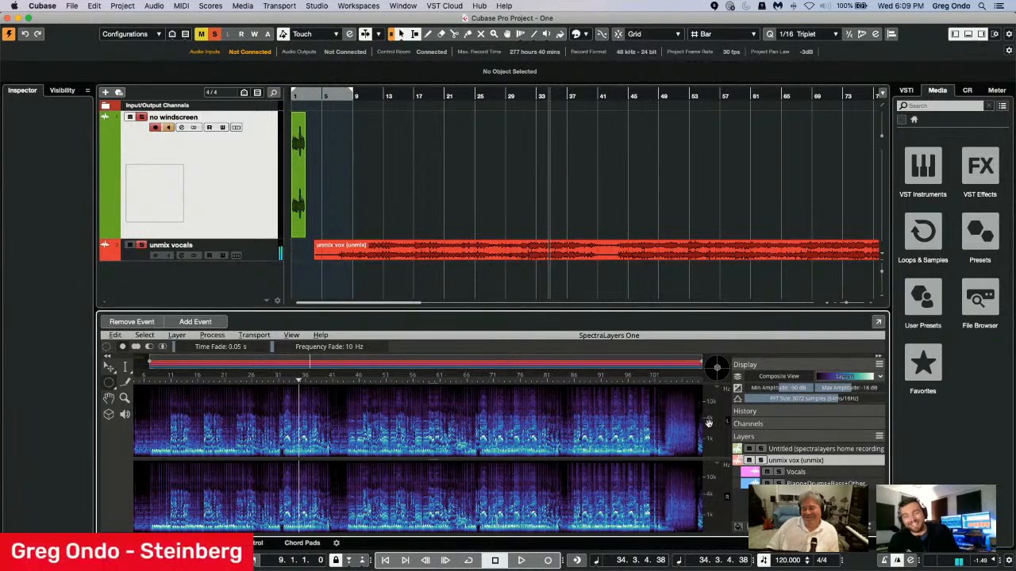
Move the Vocals layer out of SpectraLayers onto a new audio track below unmix vocals, starting at bar 4.
click(797, 473)
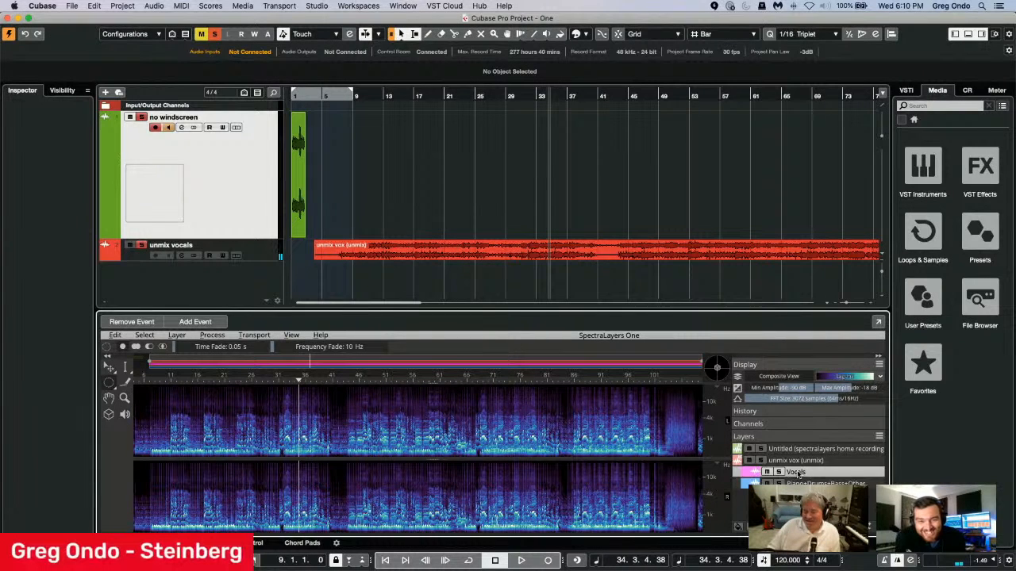
drag(798, 473, 317, 283)
click(631, 297)
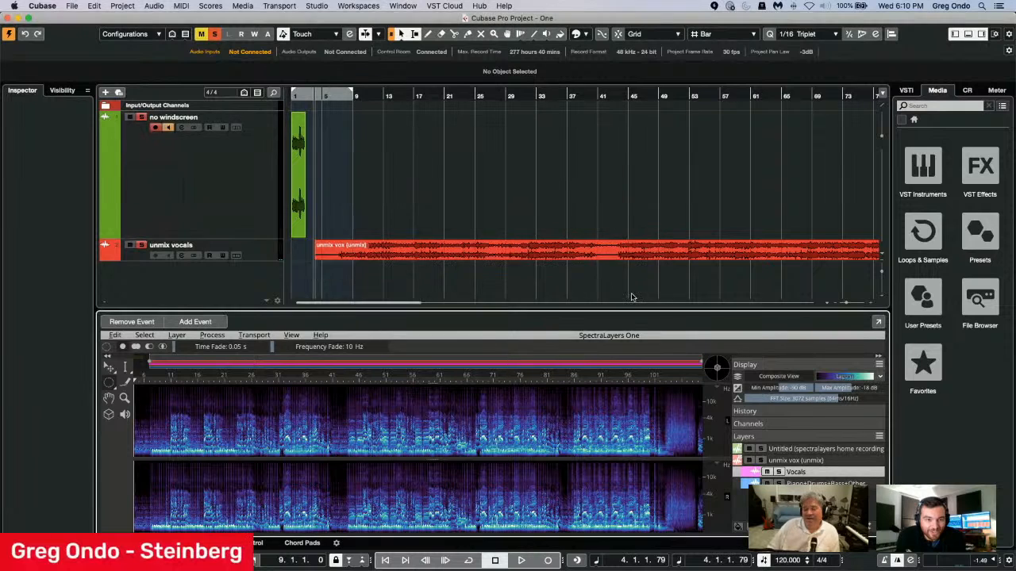
scroll(521, 231, down, 3)
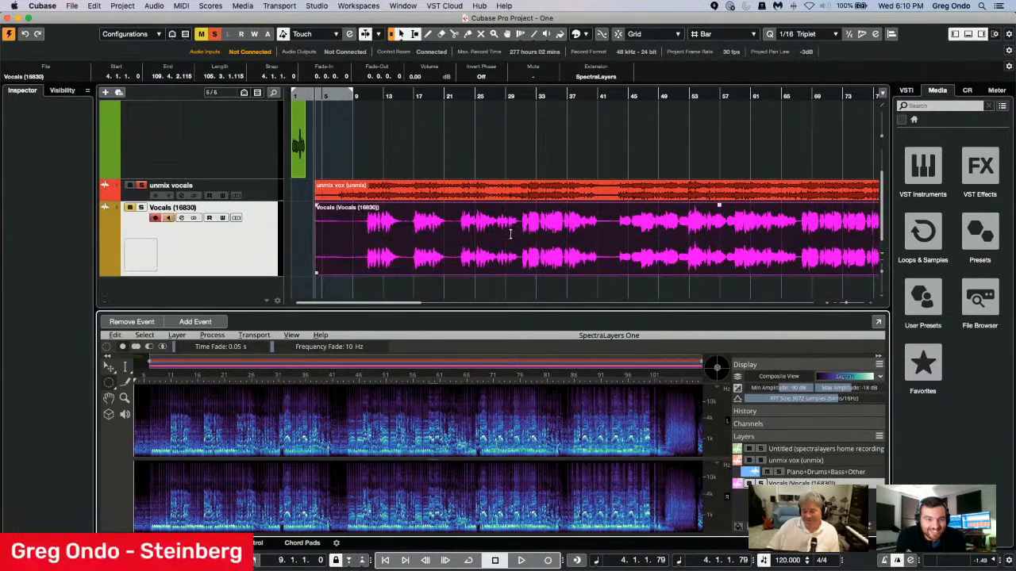
Solo the new Vocals track, play the project from about bar 25 and stop playback.
click(136, 209)
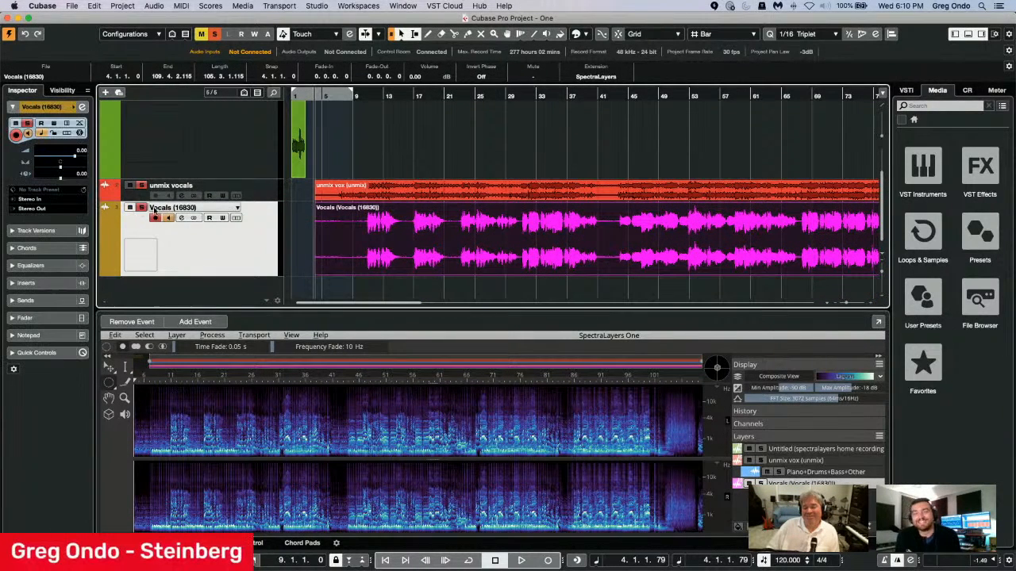
click(482, 96)
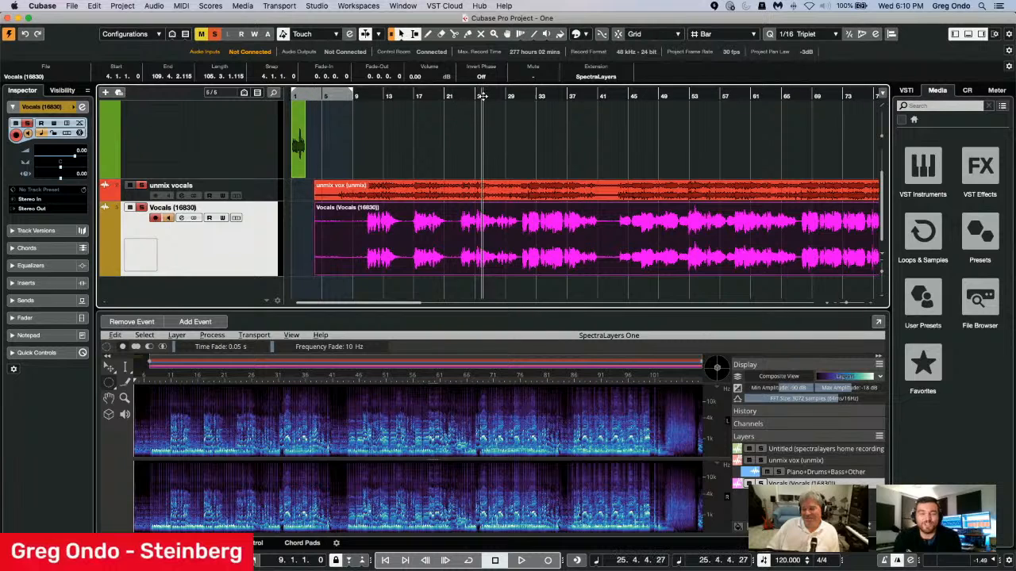
key(space)
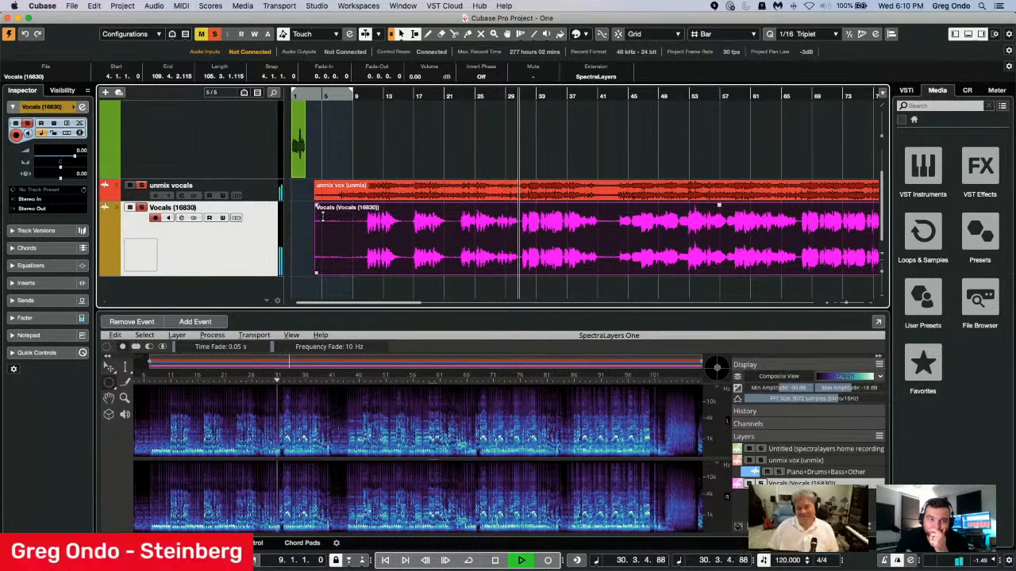
key(space)
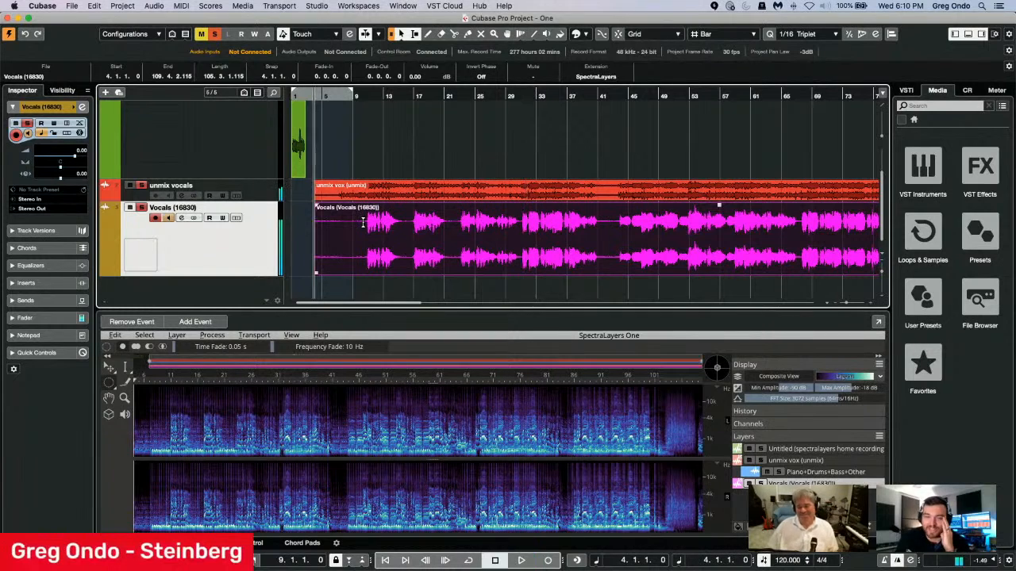